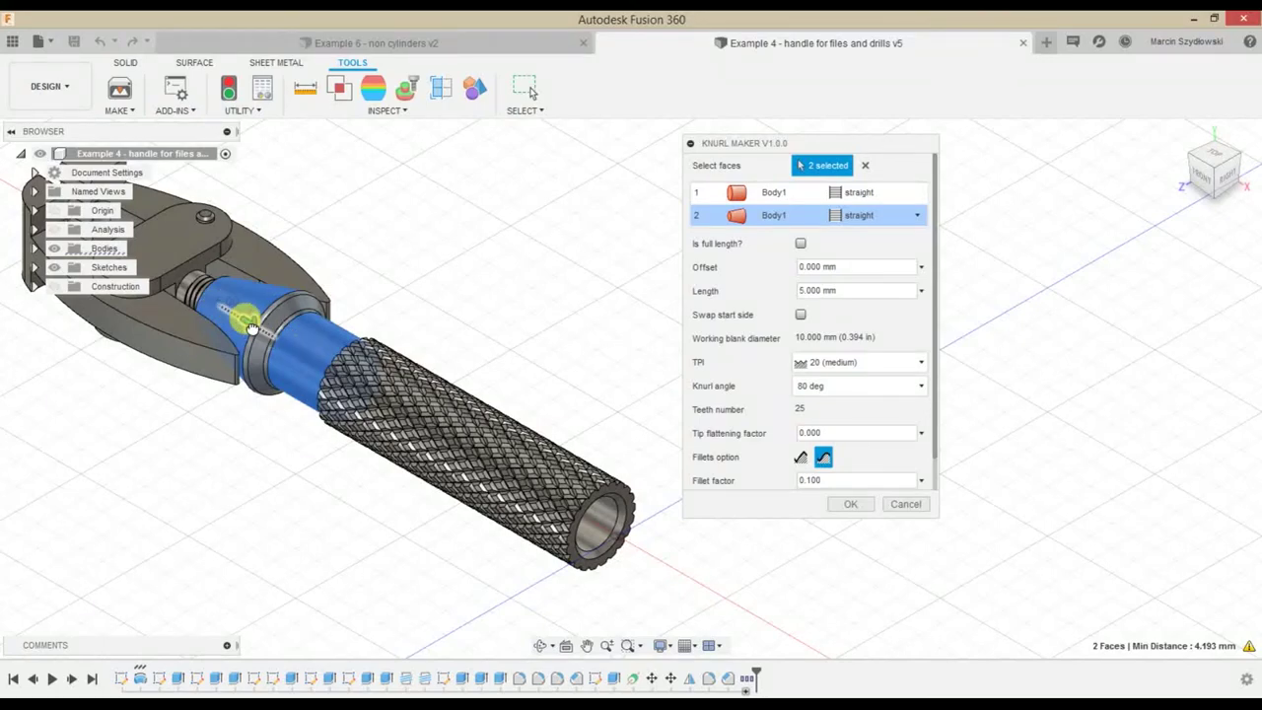
Turn off 'Is full length?' for the first handle face so its knurl covers only 8 mm
drag(251, 329, 254, 331)
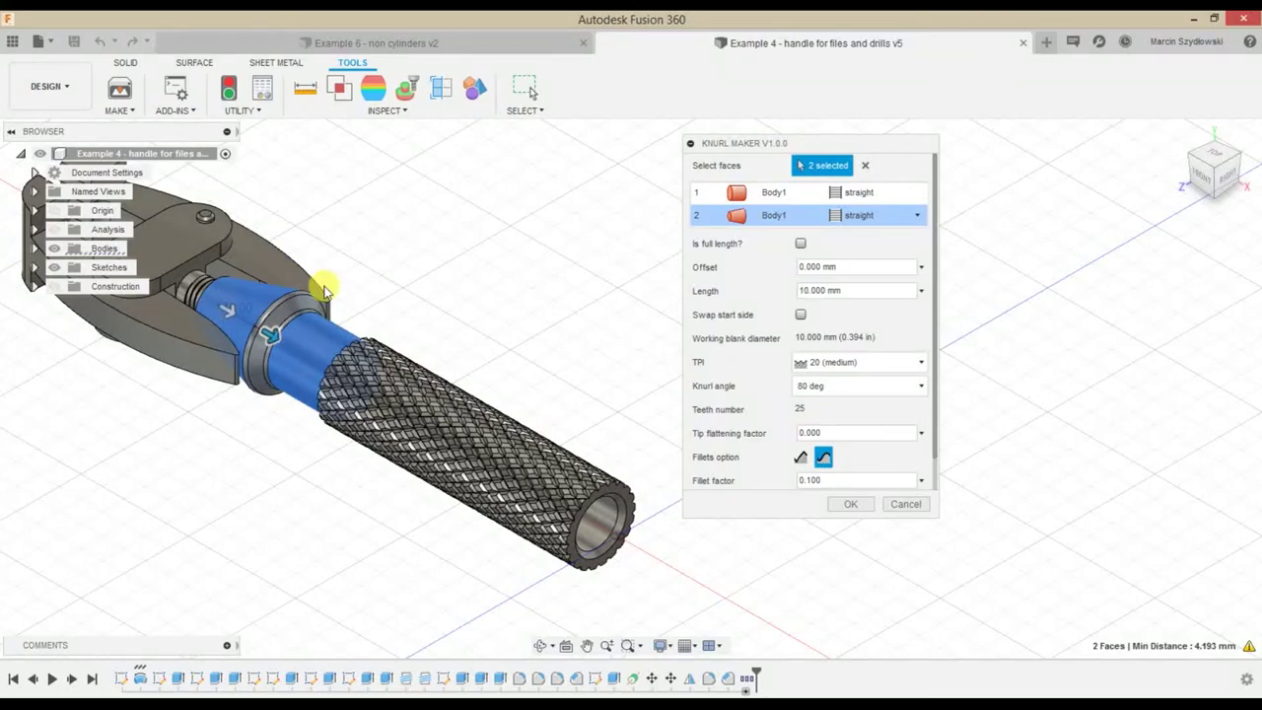
scroll(211, 276, up, 3)
scroll(227, 281, up, 3)
mouse_move(422, 290)
shift+middle_down()
mouse_move(485, 299)
mouse_move(474, 305)
shift+middle_up()
click(789, 194)
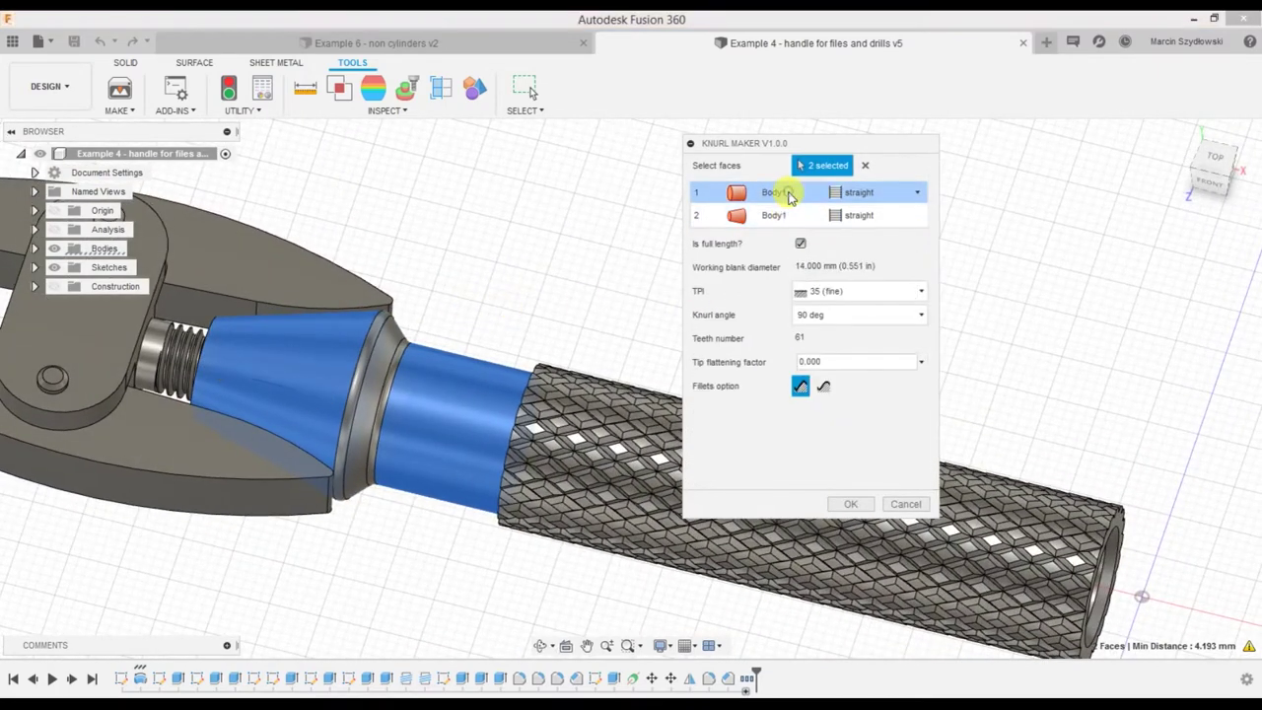
click(800, 244)
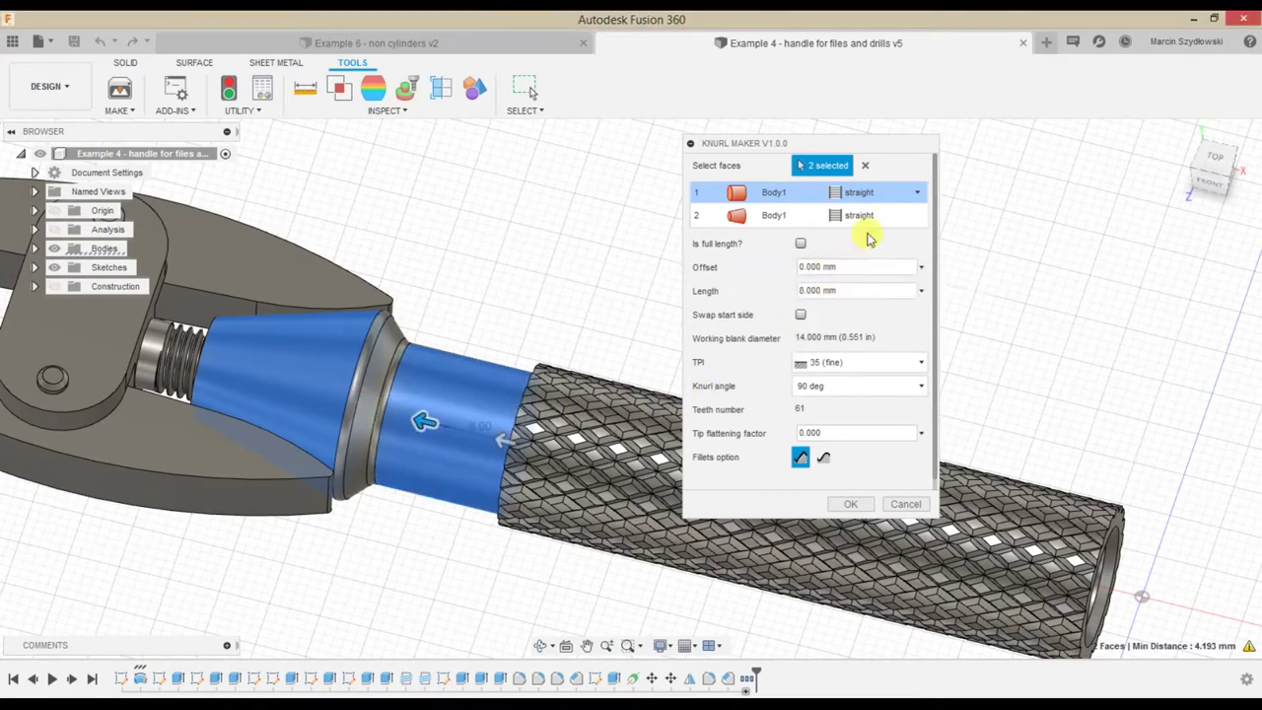
click(919, 193)
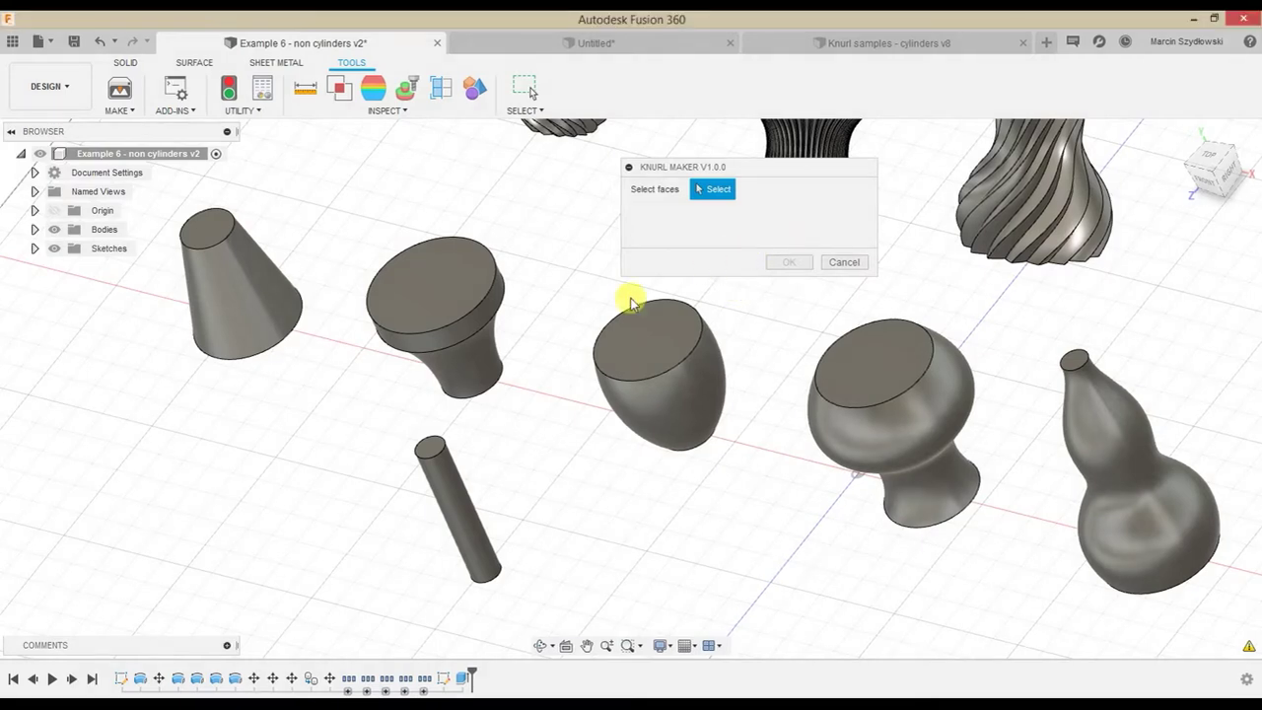
Select the knob neck, cone side and thin cylinder as knurl faces, leaving out the right knob
click(468, 367)
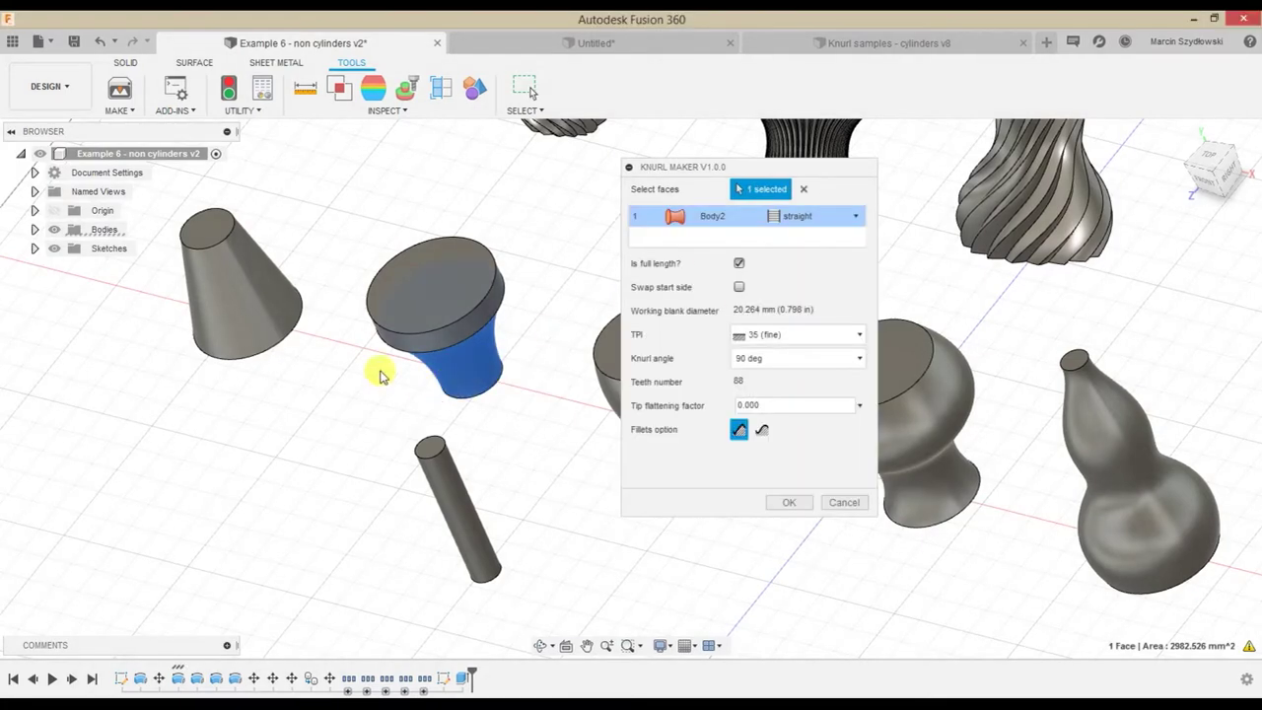
click(246, 318)
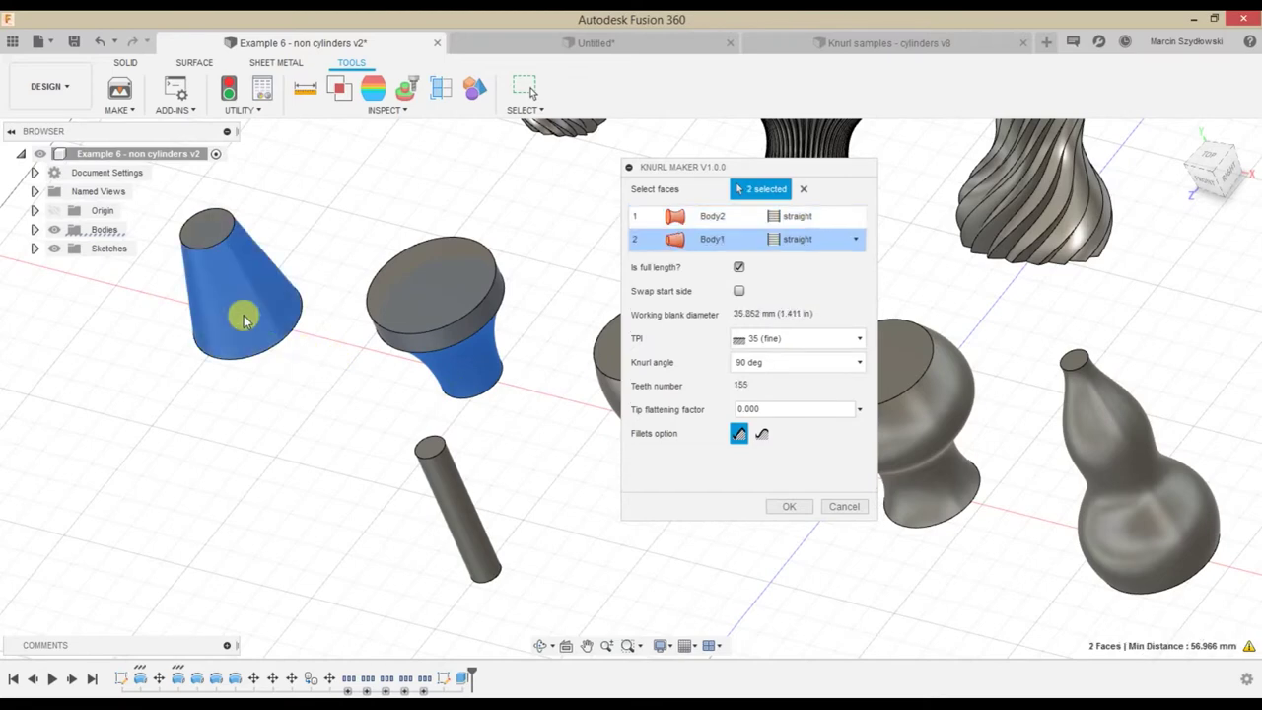
click(454, 493)
click(932, 480)
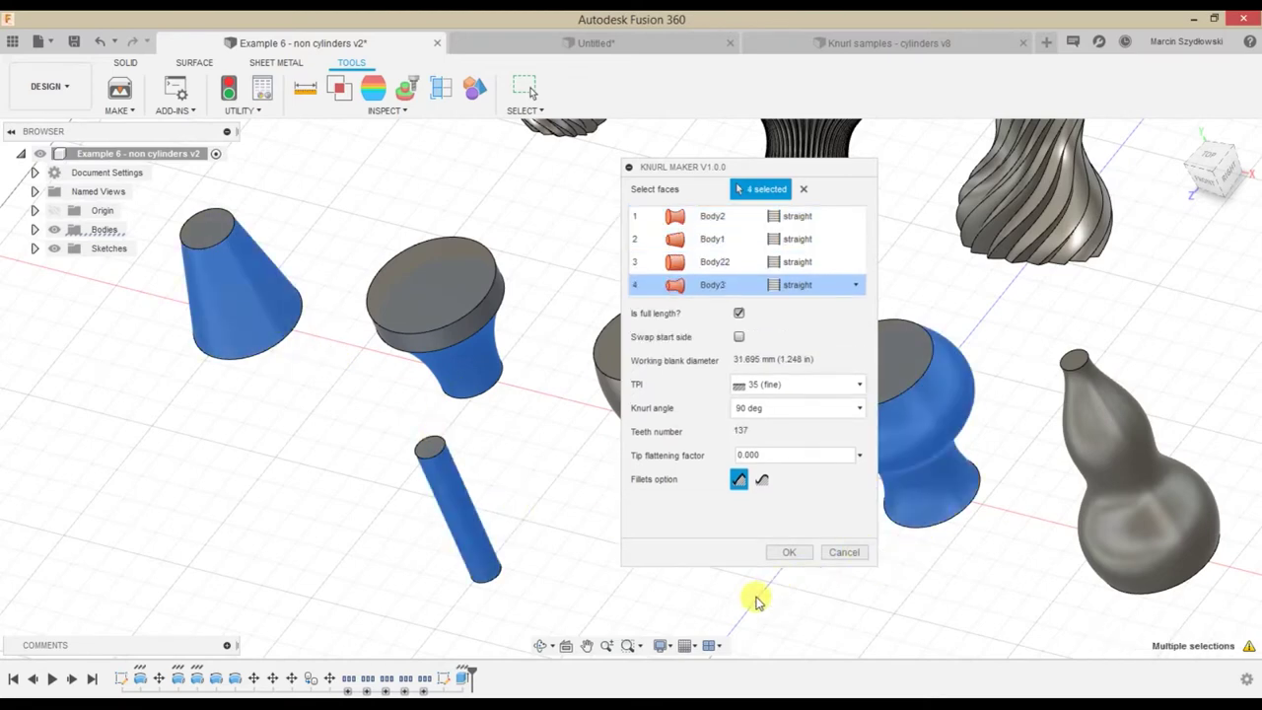
click(927, 448)
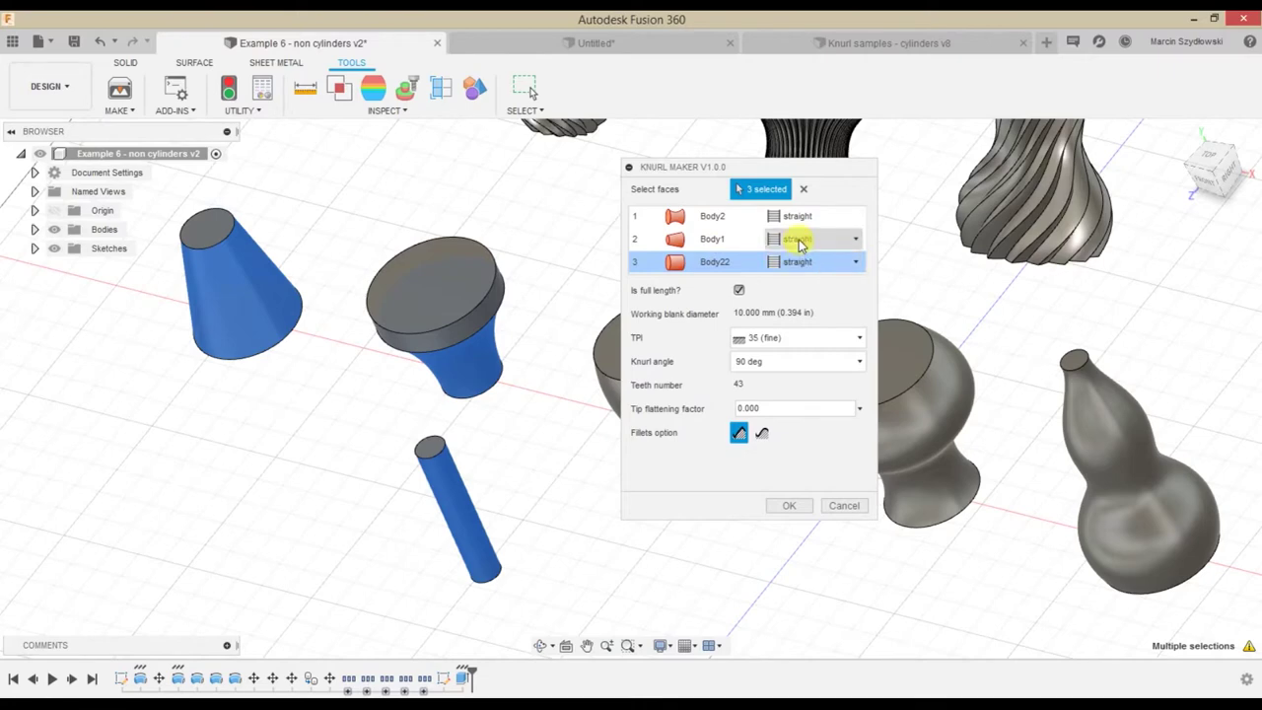
click(713, 240)
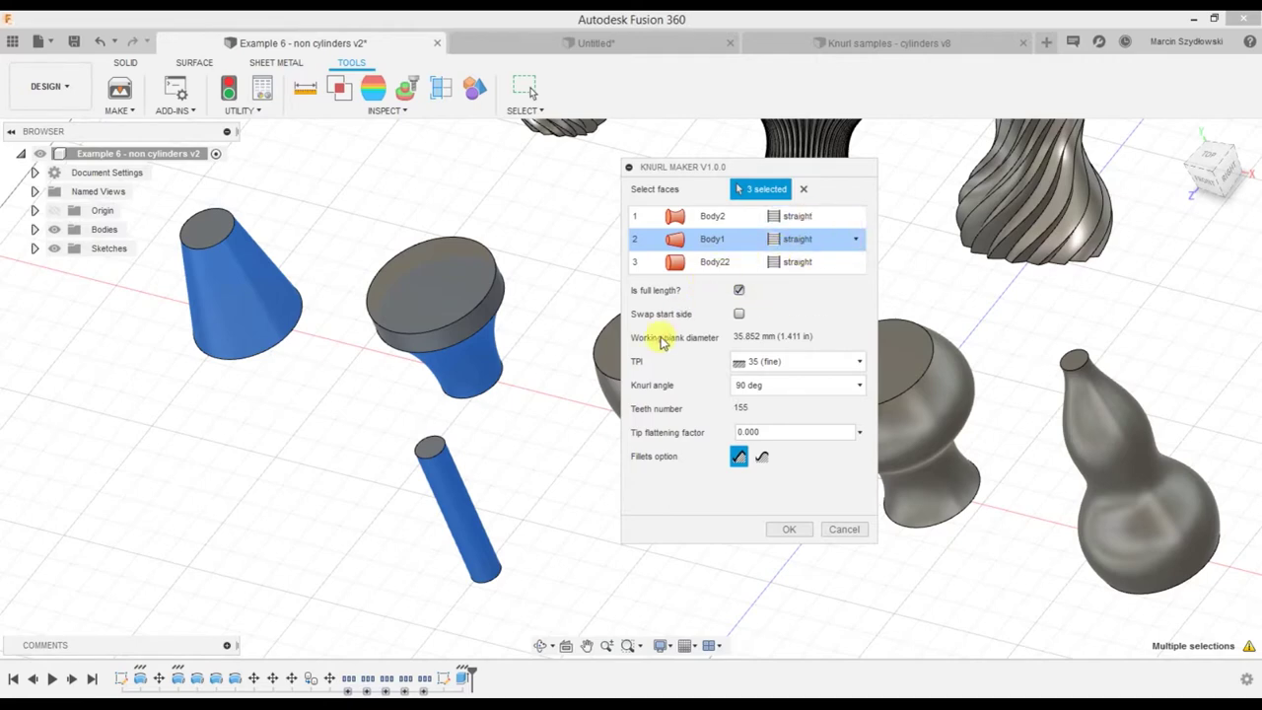
Add the gourd body as a fourth knurl face, keeping every pattern straight
click(838, 261)
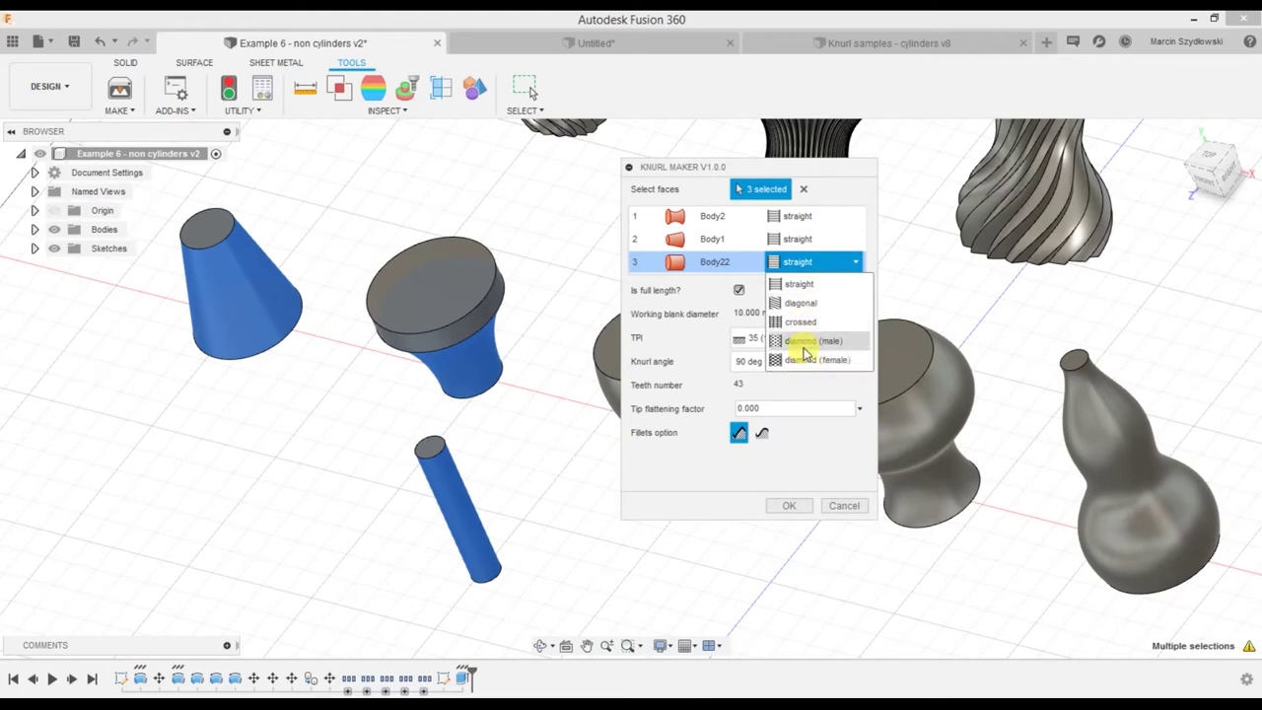
click(830, 240)
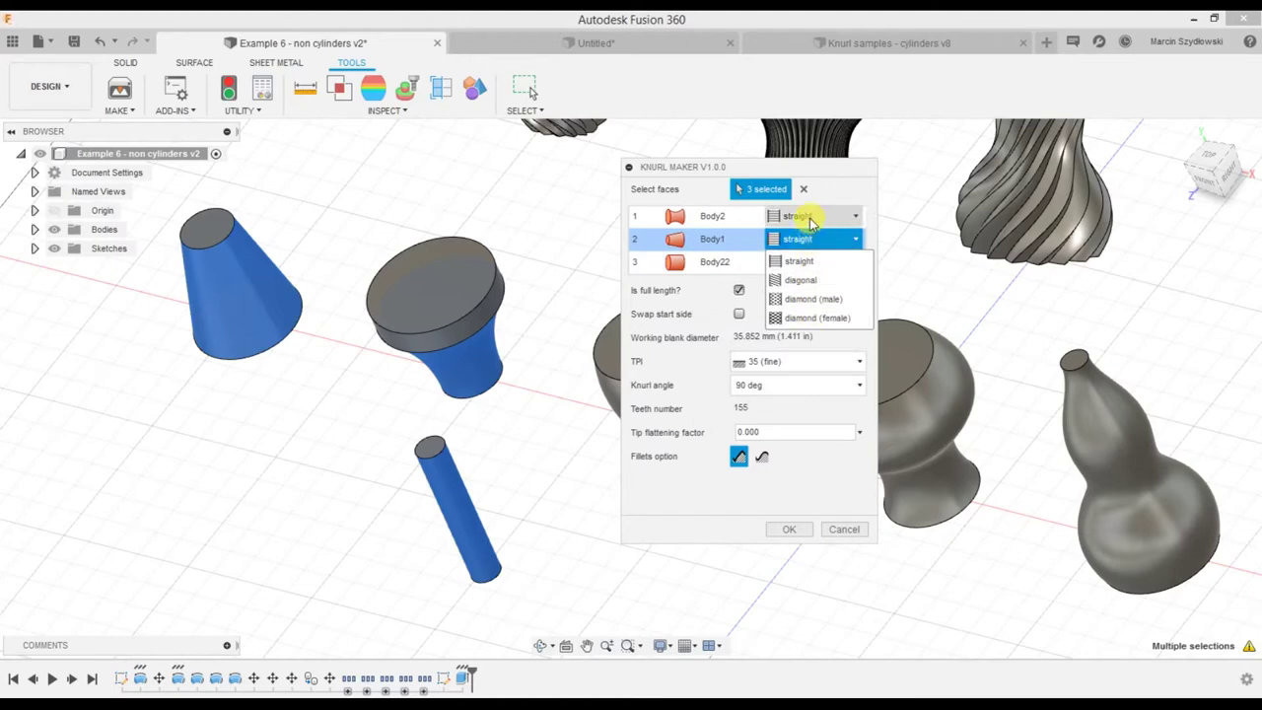
click(1085, 431)
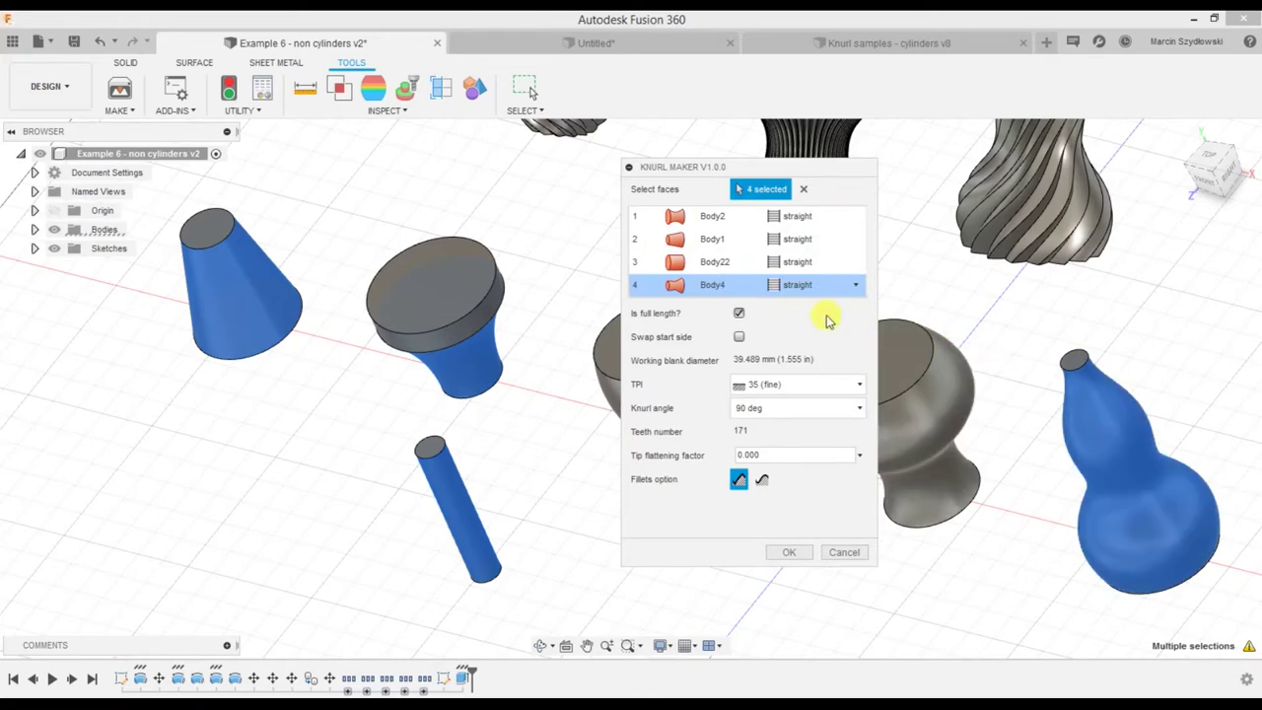
click(829, 285)
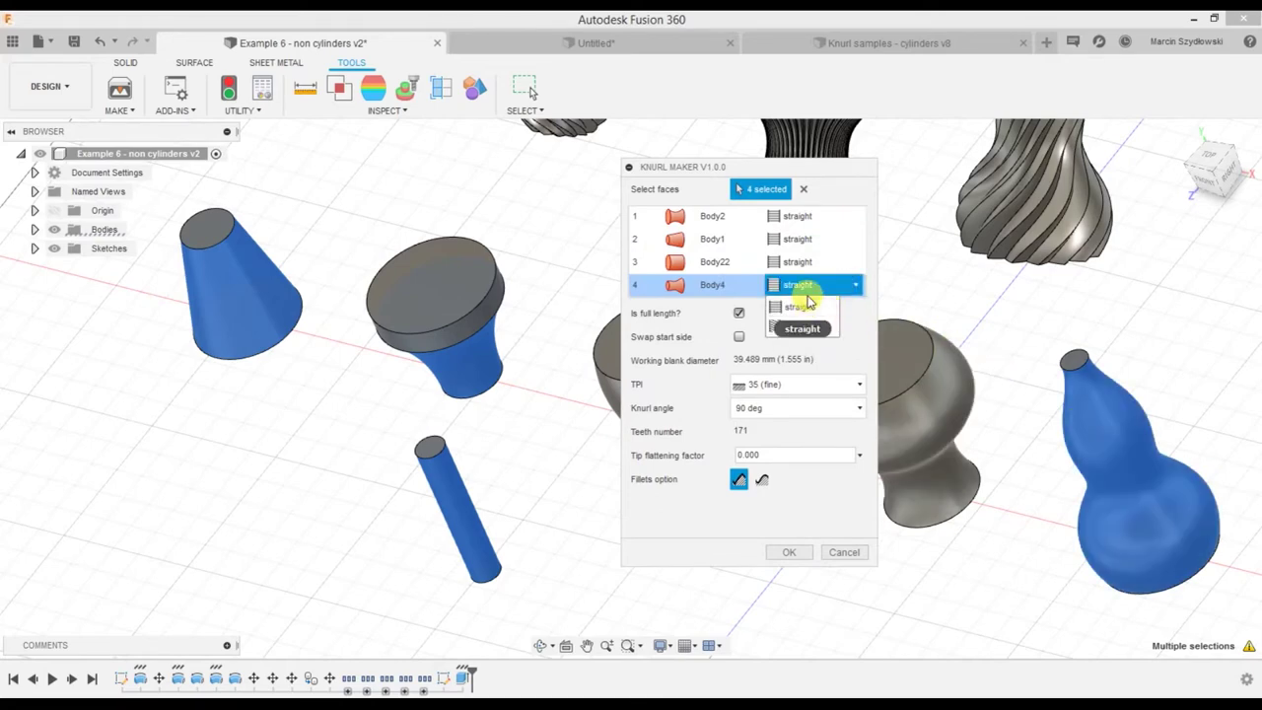
click(865, 320)
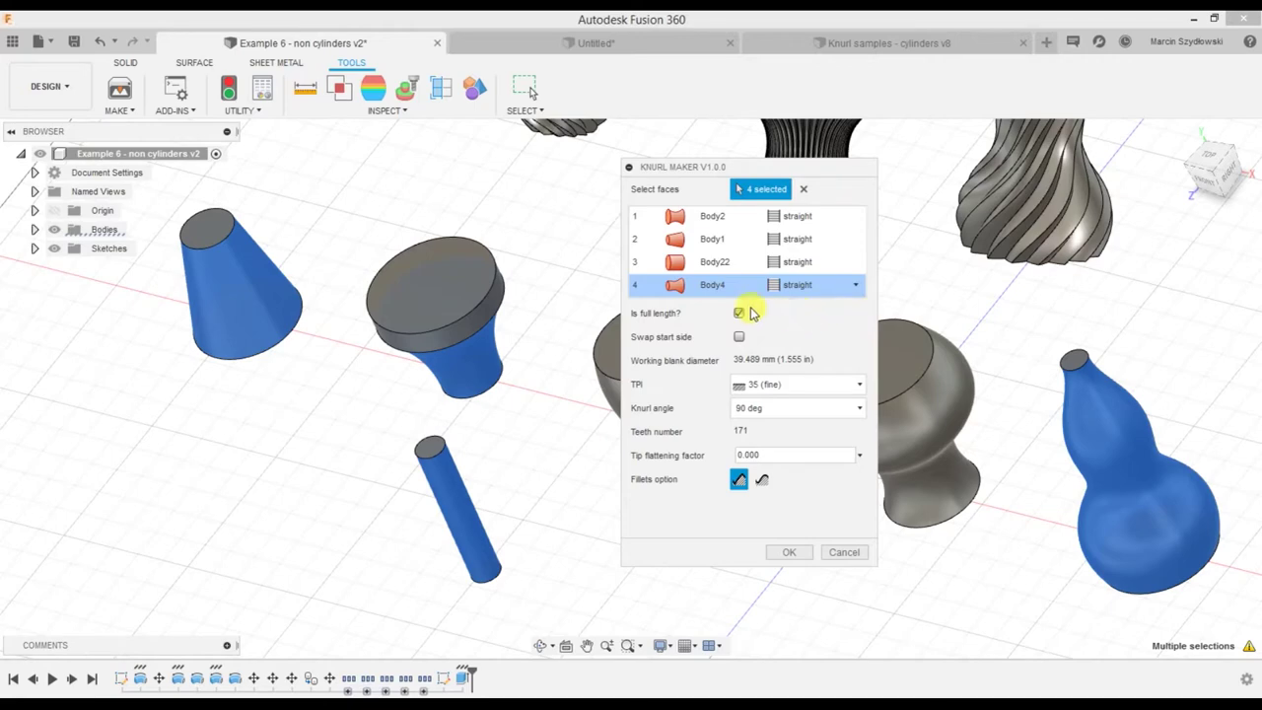
mouse_move(740, 313)
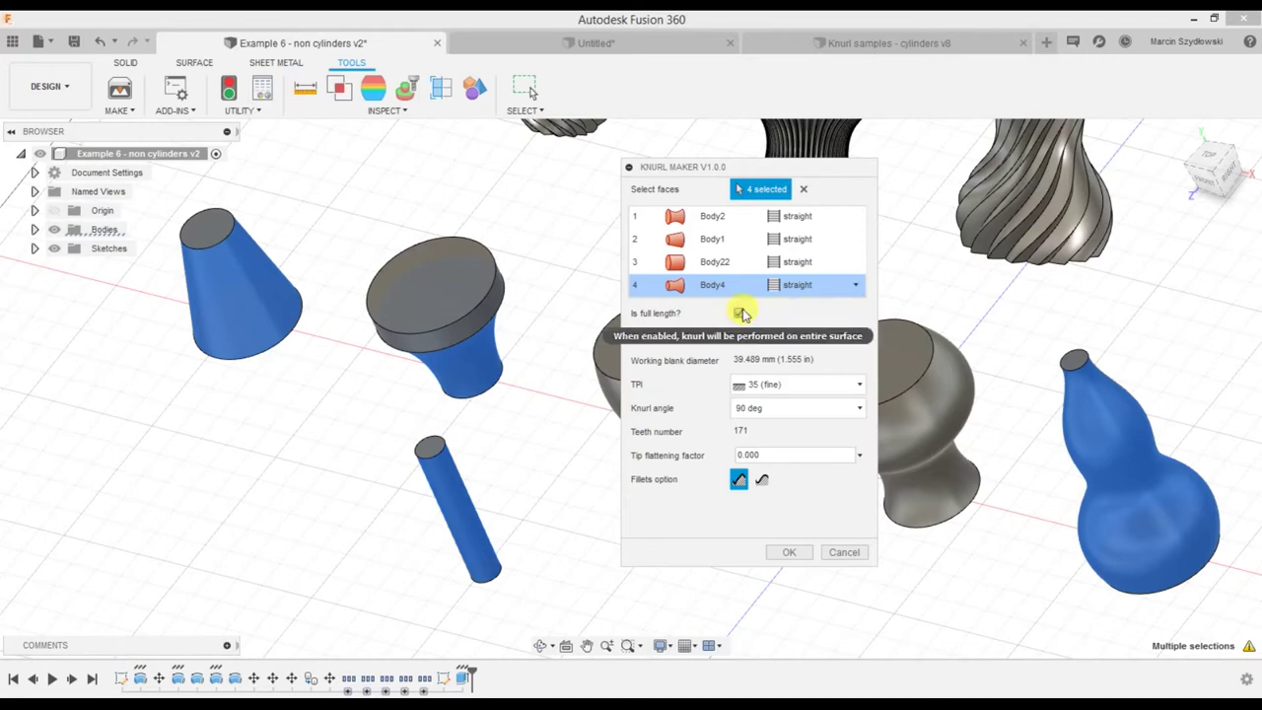
Make the gourd's knurl partial, starting 20 mm further along with a 70 mm length
click(740, 314)
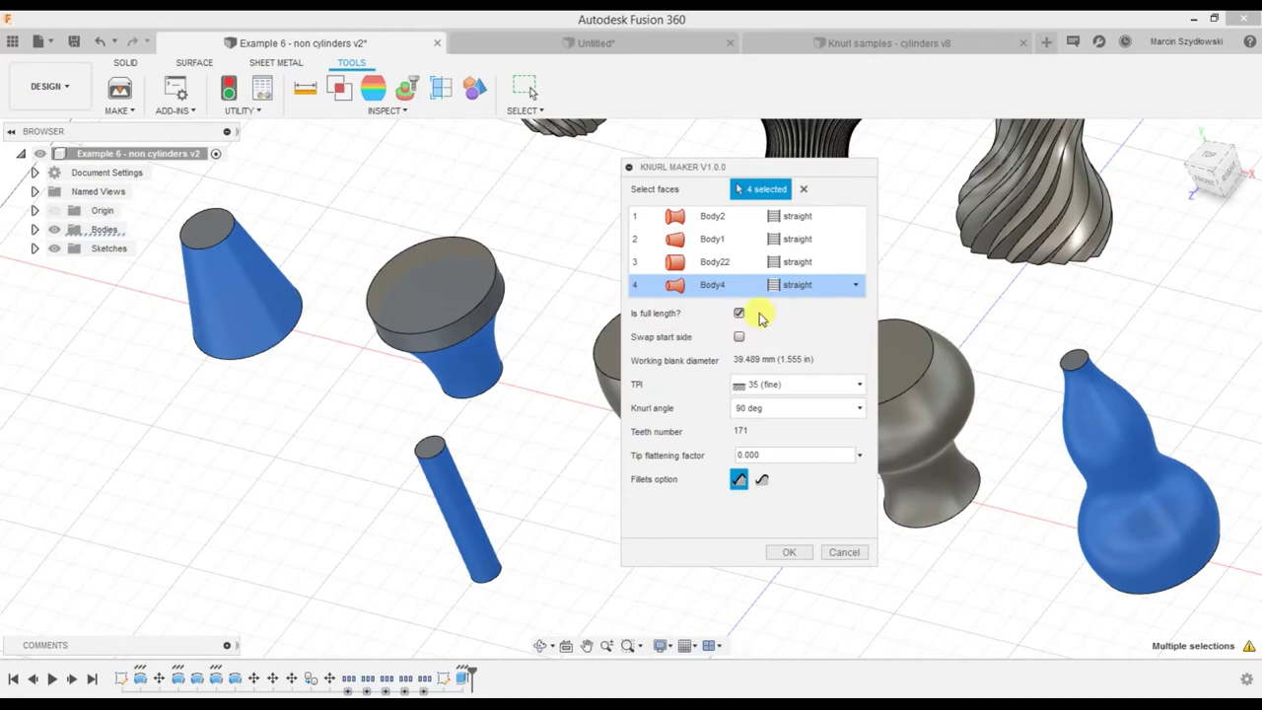
click(741, 313)
click(741, 313)
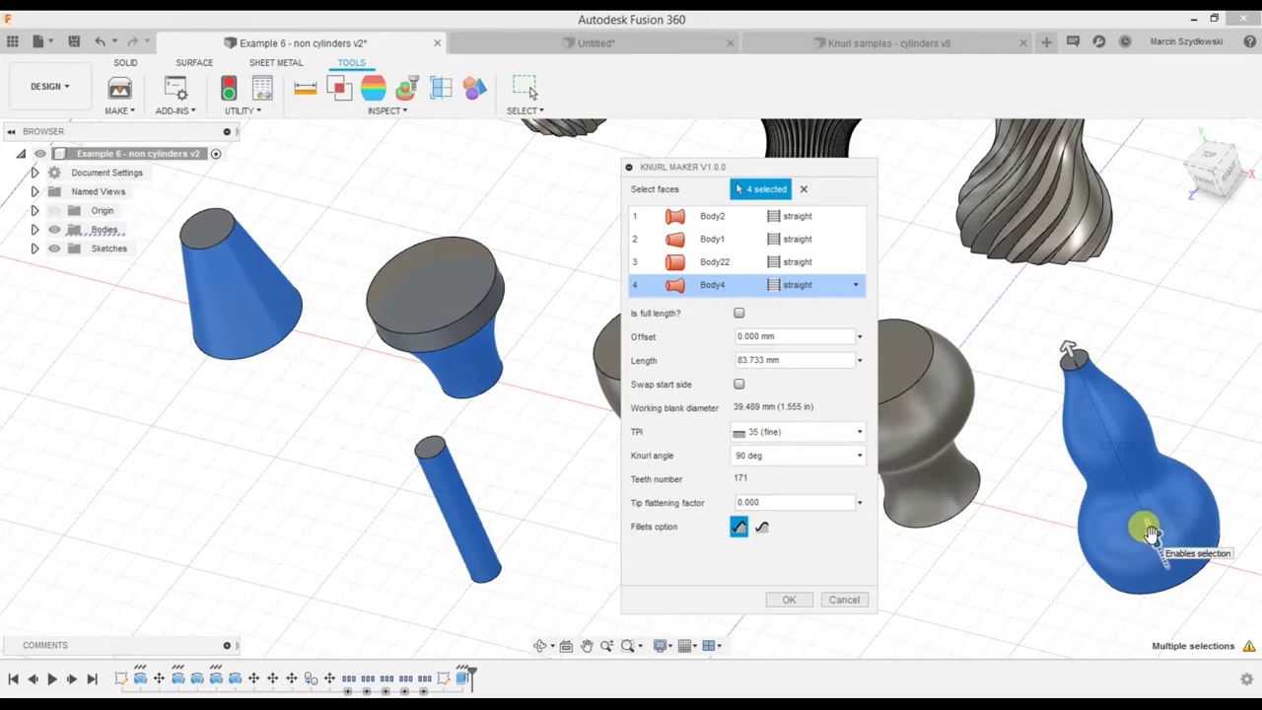
mouse_move(1146, 533)
mouse_down()
mouse_move(1125, 493)
mouse_move(1152, 533)
mouse_up()
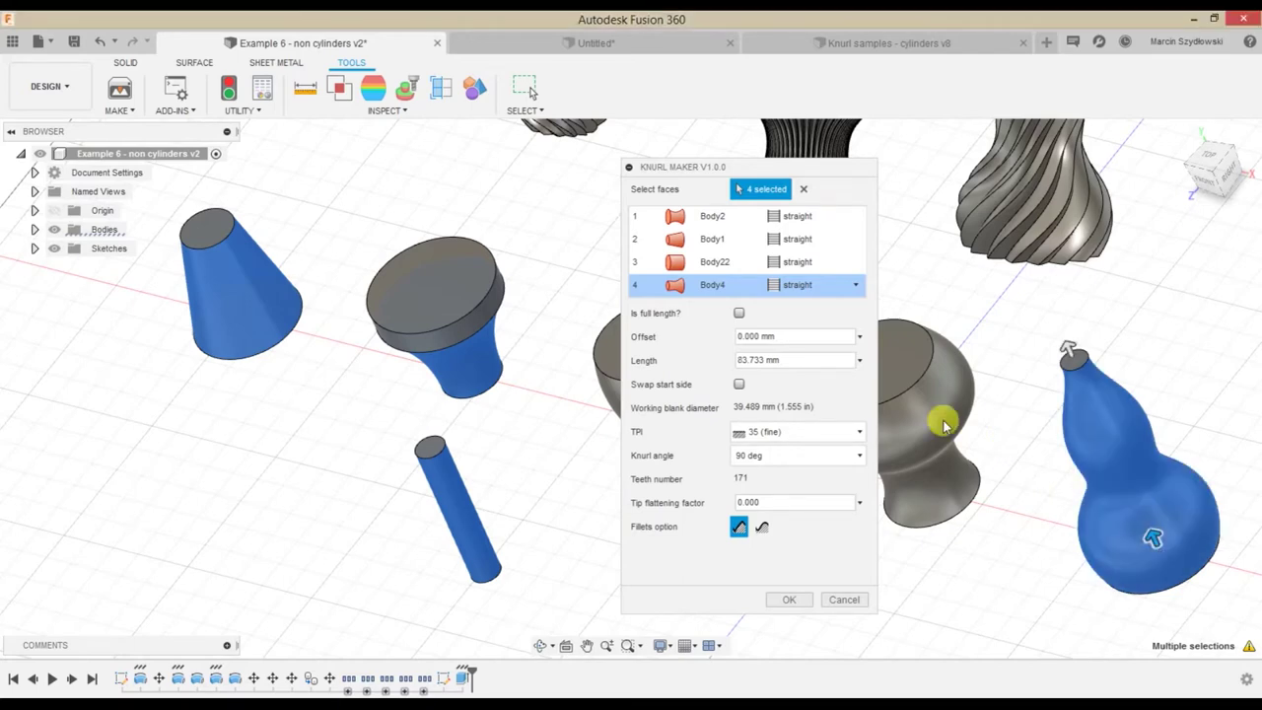
drag(1069, 351, 1080, 370)
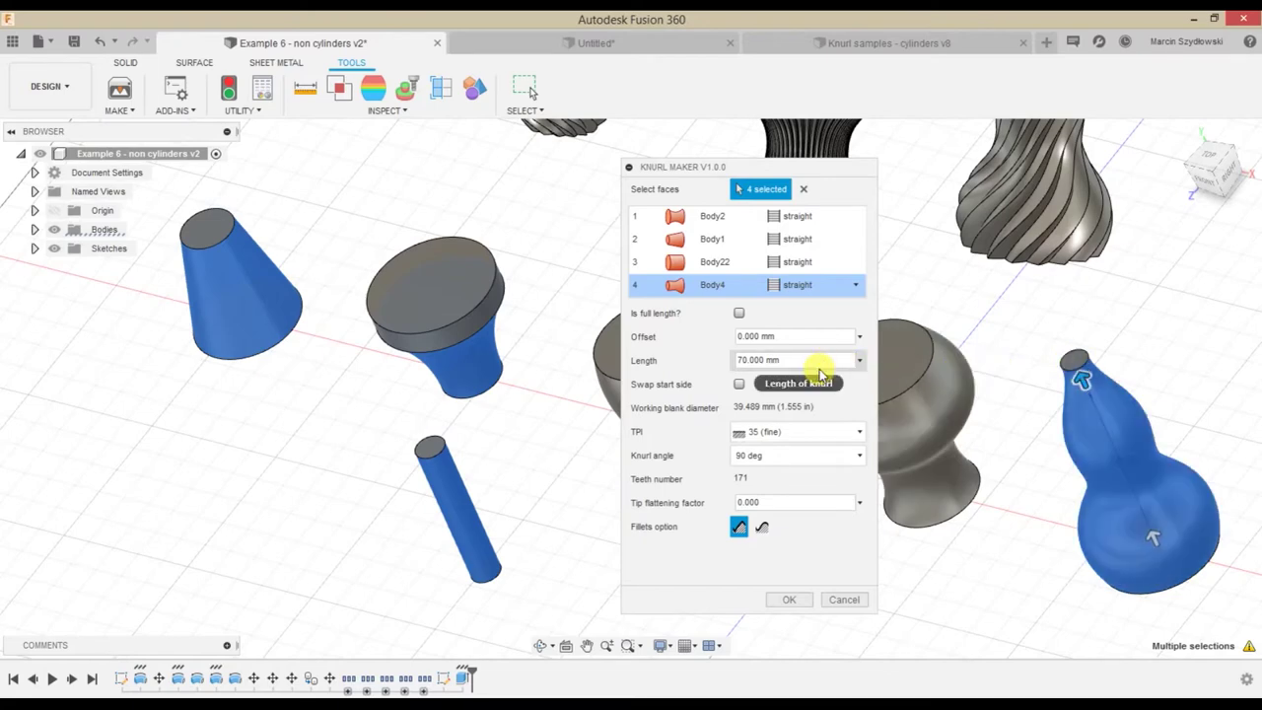
click(740, 384)
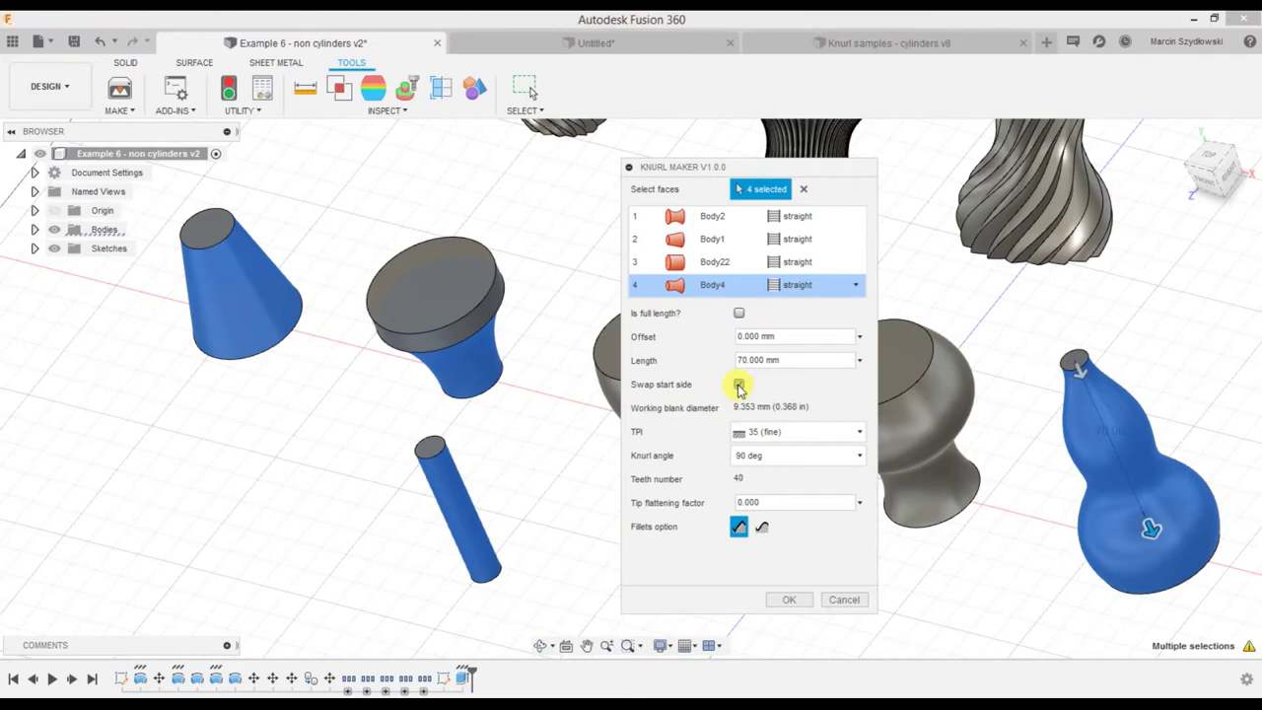
click(739, 384)
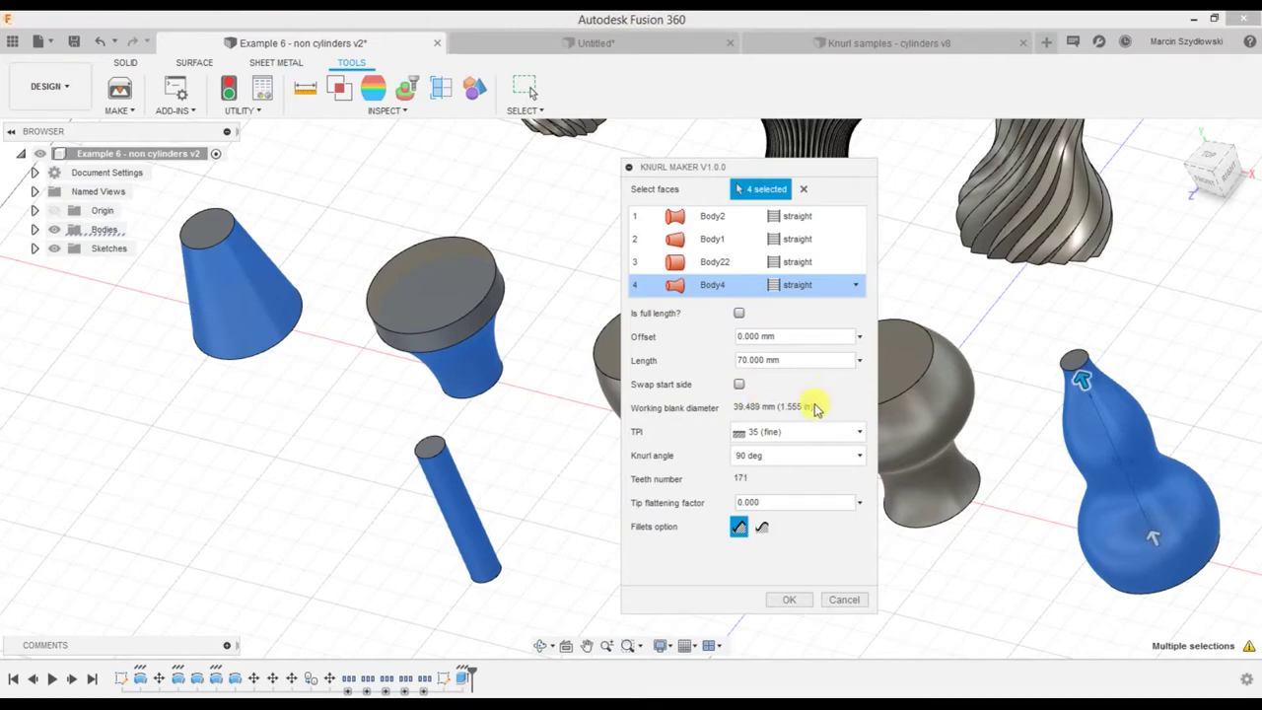
drag(819, 409, 823, 412)
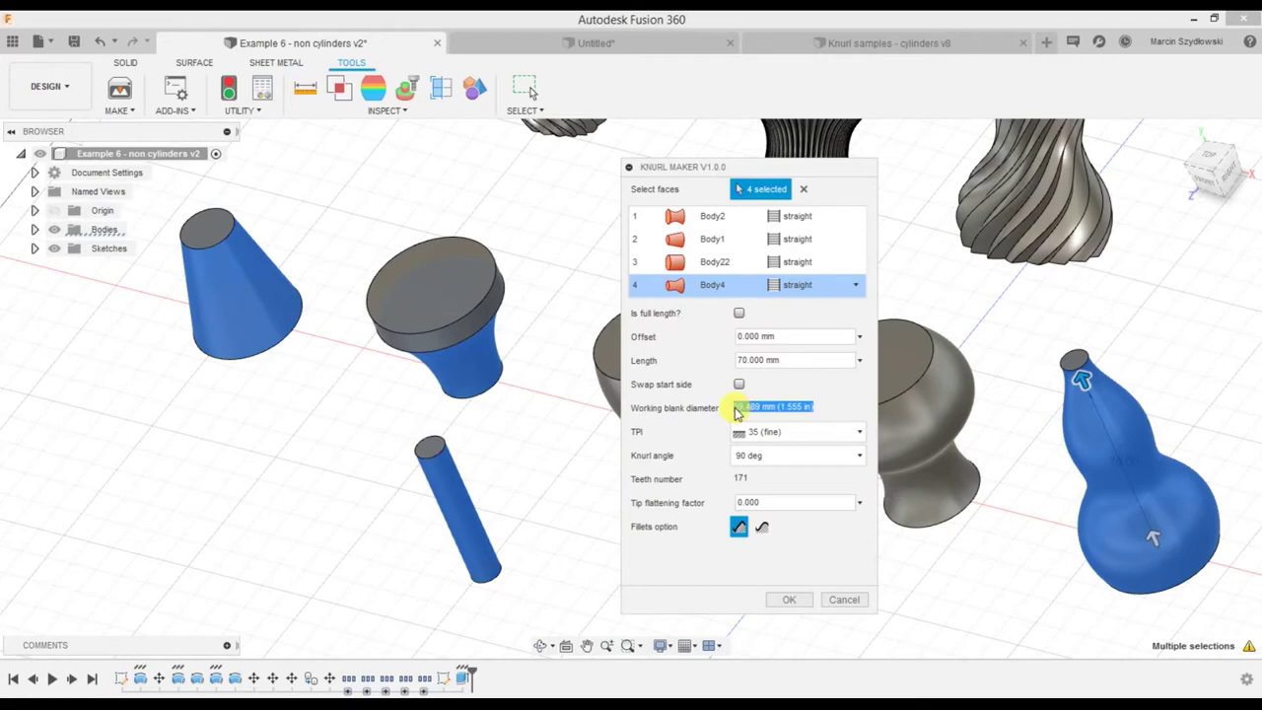
Set the gourd's pitch to 16 TPI coarse and start its knurl from the other end
click(811, 432)
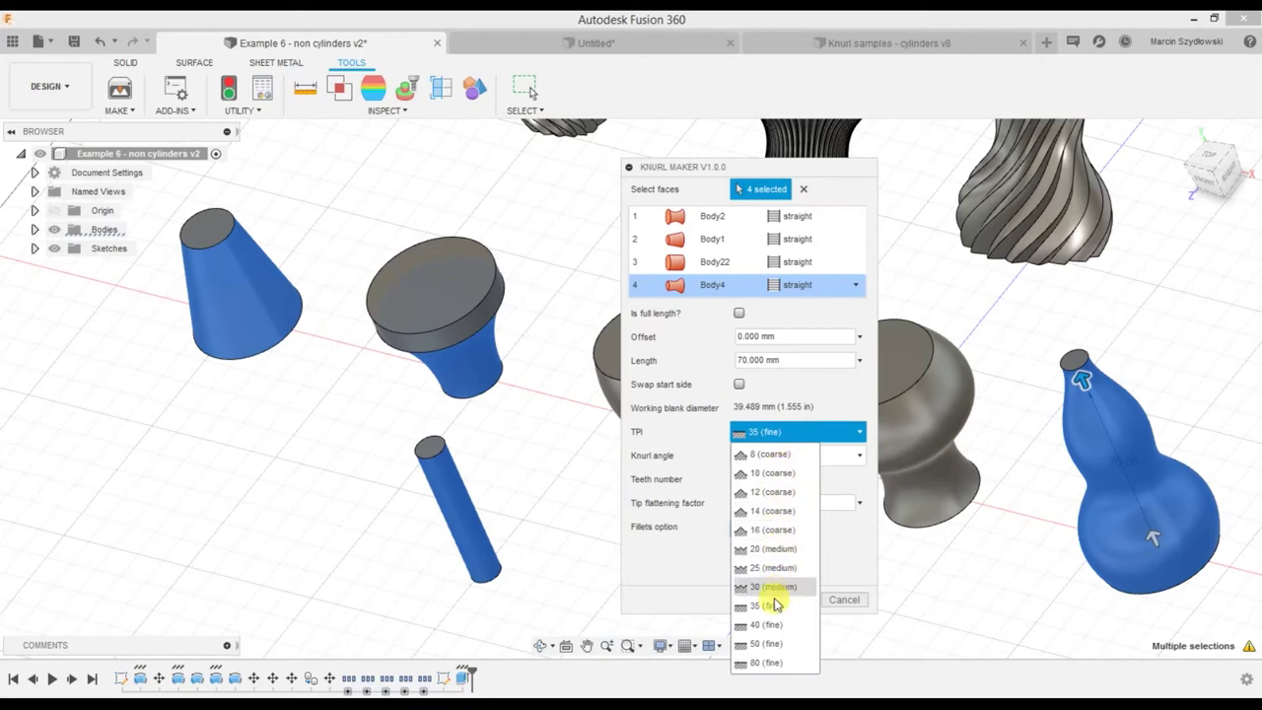
click(771, 531)
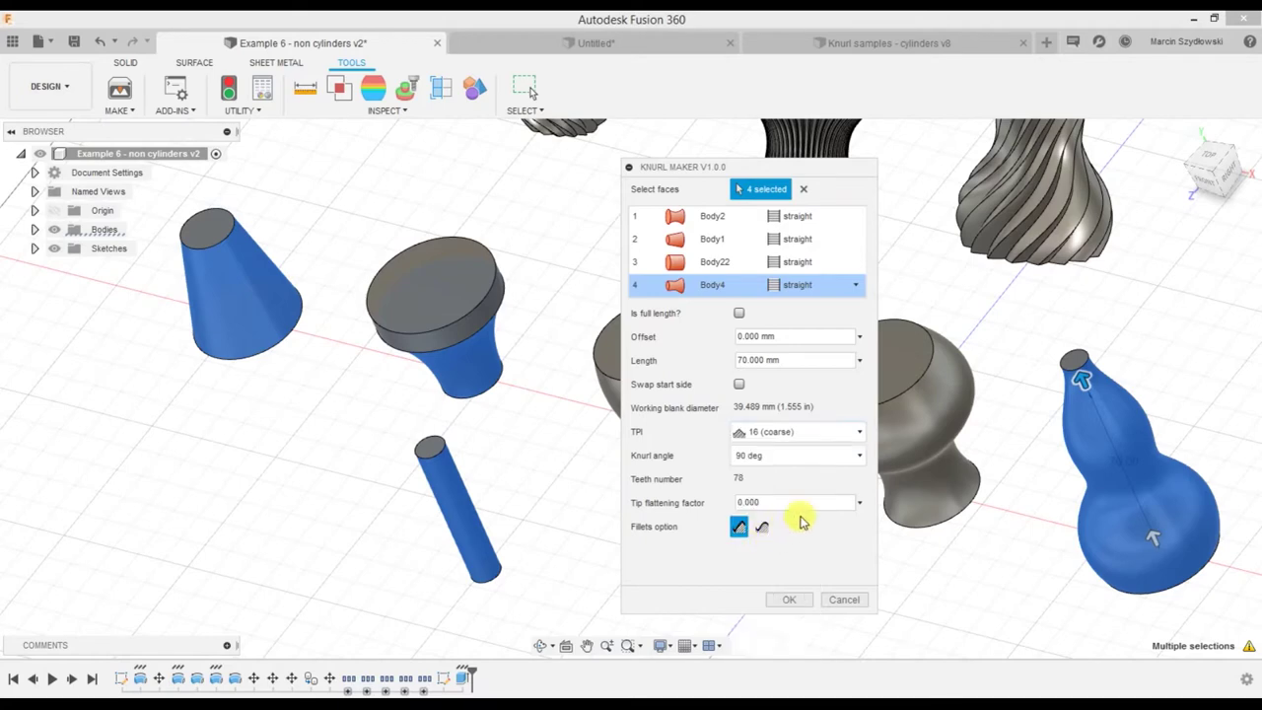
click(740, 385)
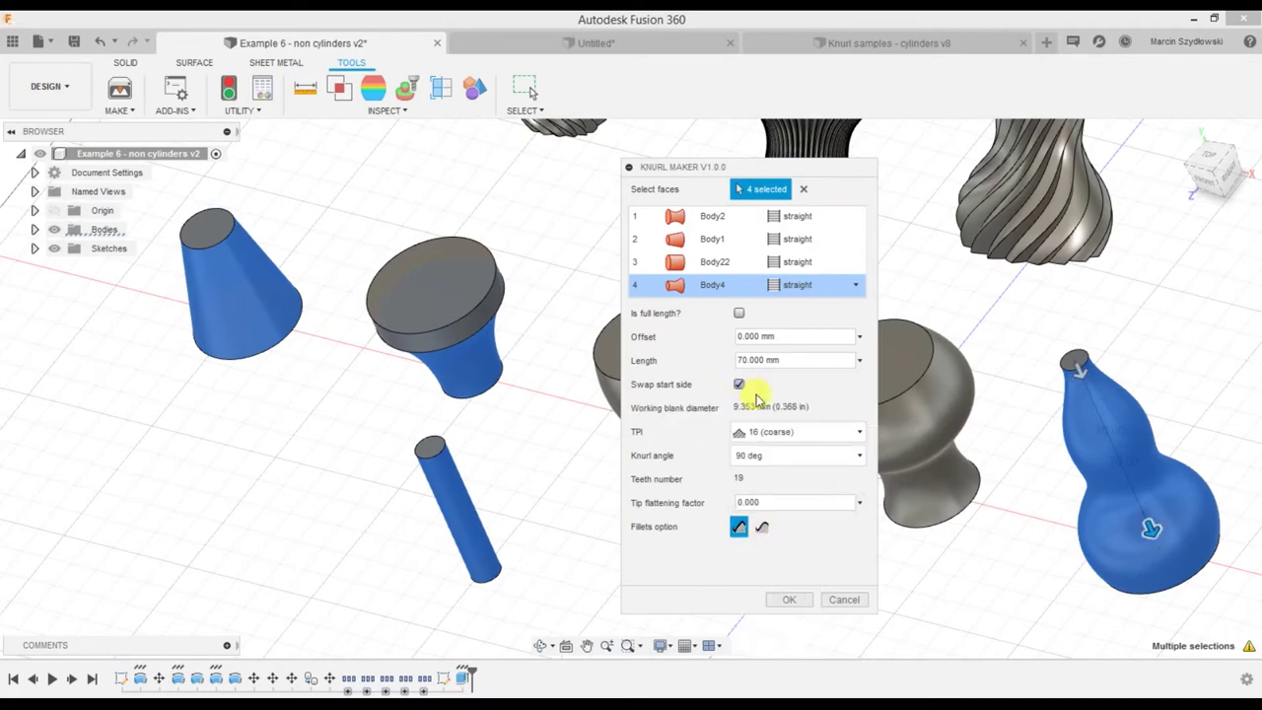
click(789, 432)
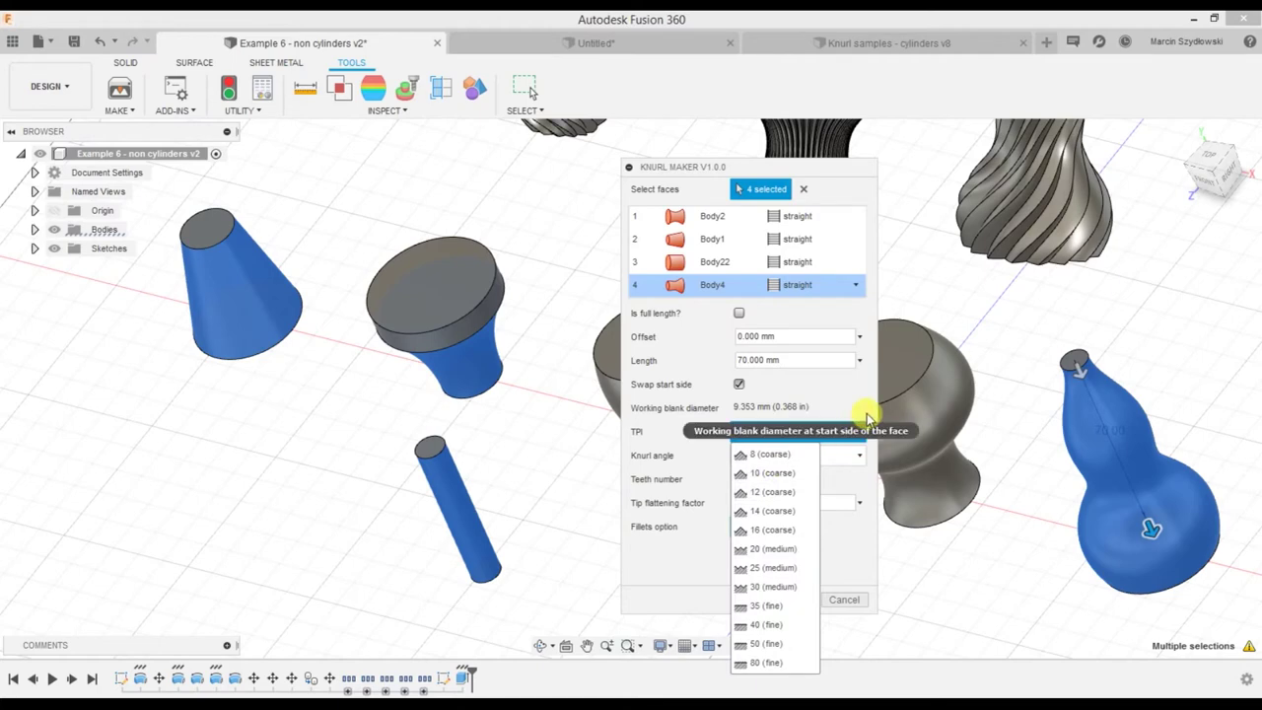
click(866, 415)
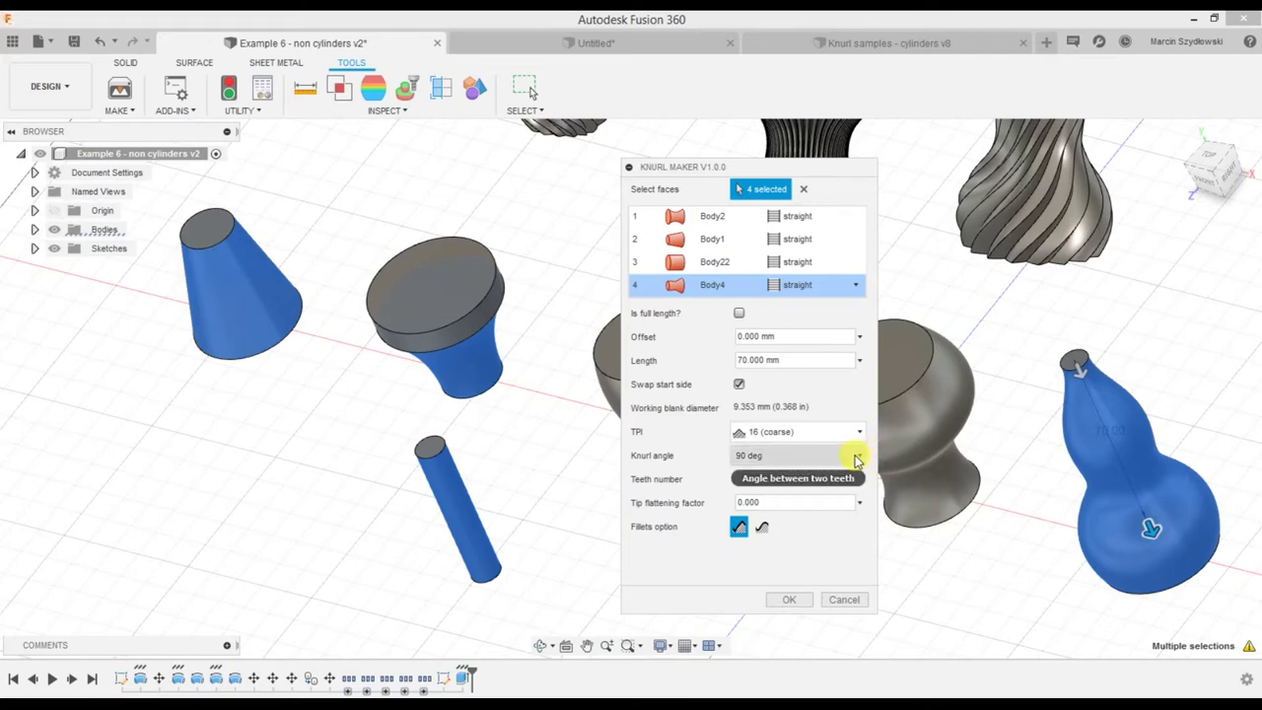
Keep the gourd's knurl angle at 90° and tip flattening at 0
click(858, 458)
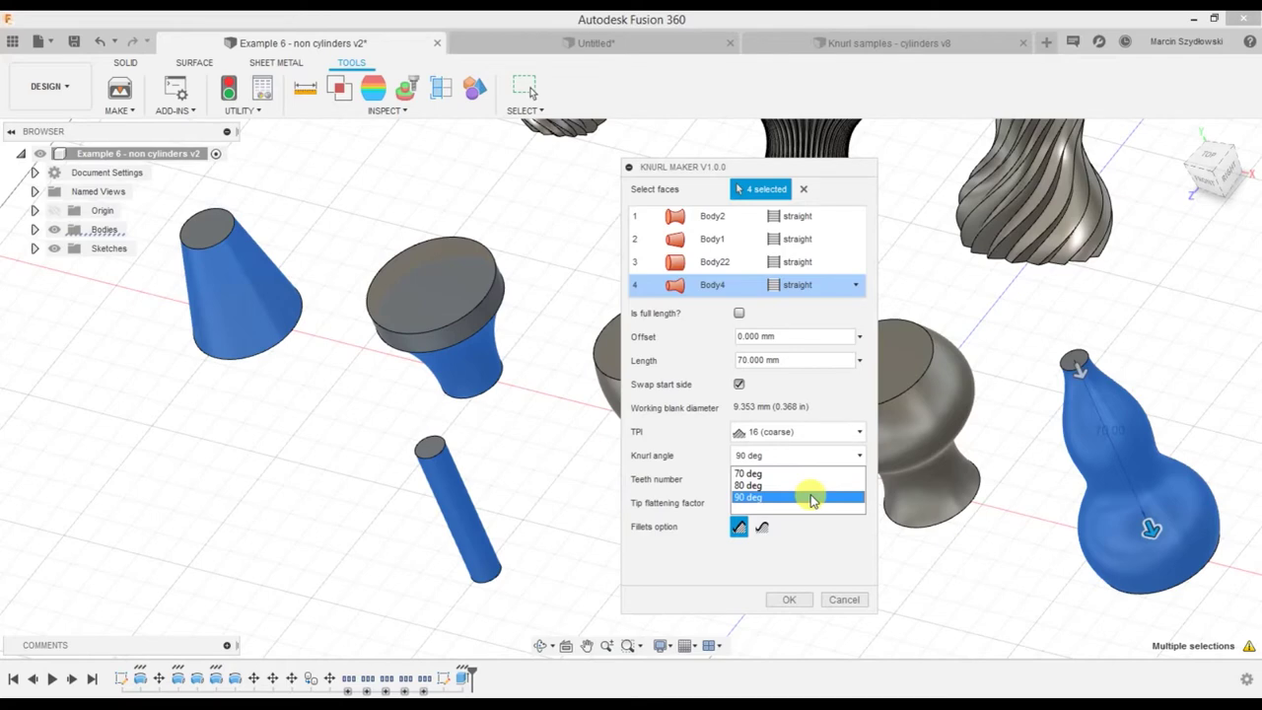
click(868, 464)
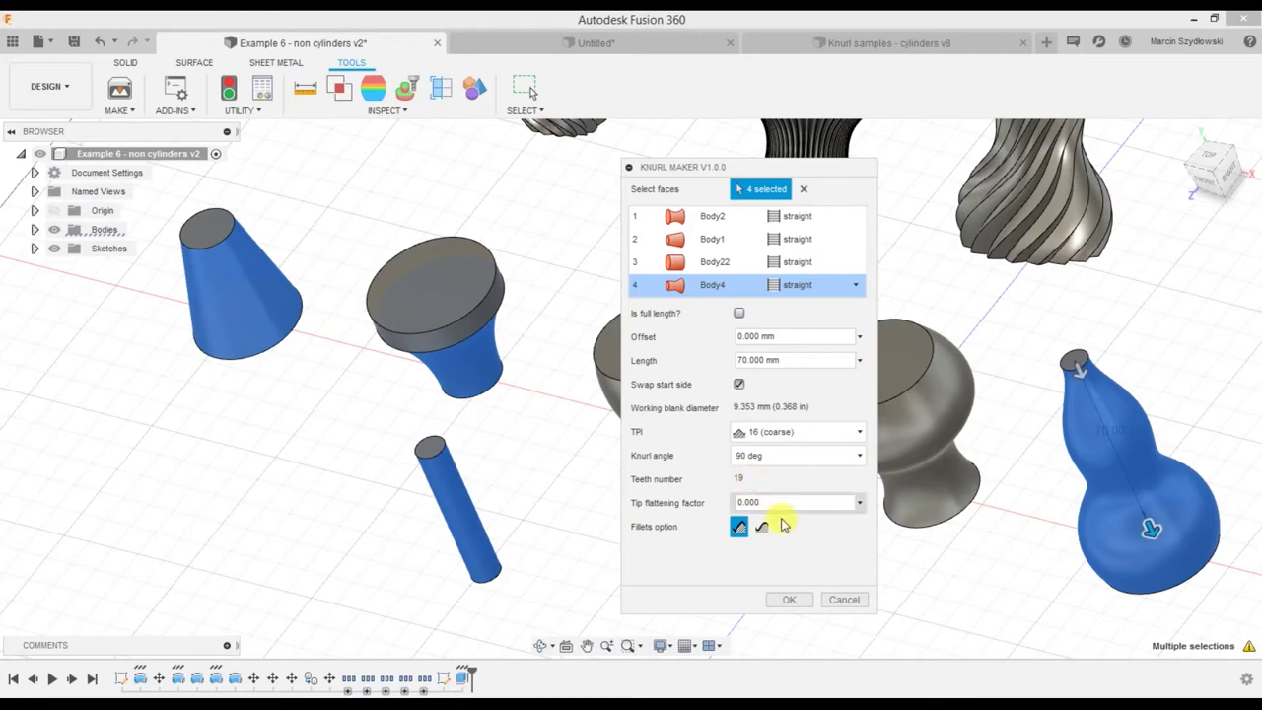
click(859, 503)
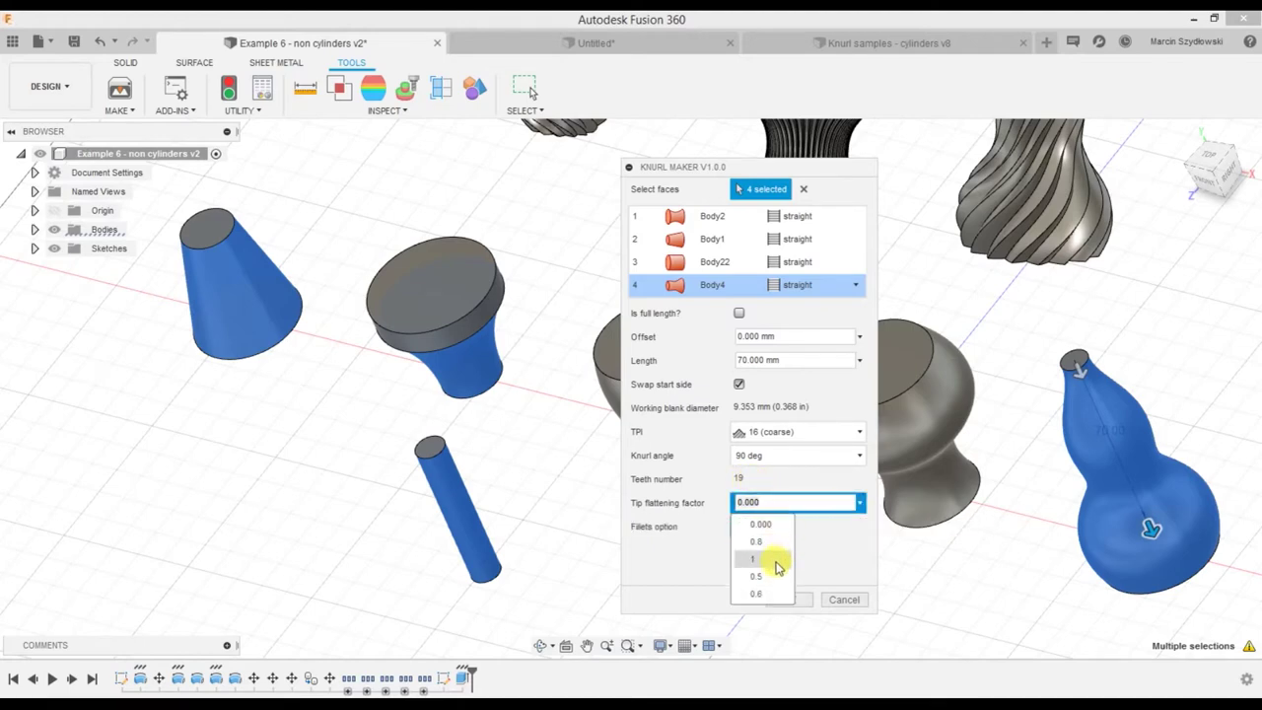
click(815, 504)
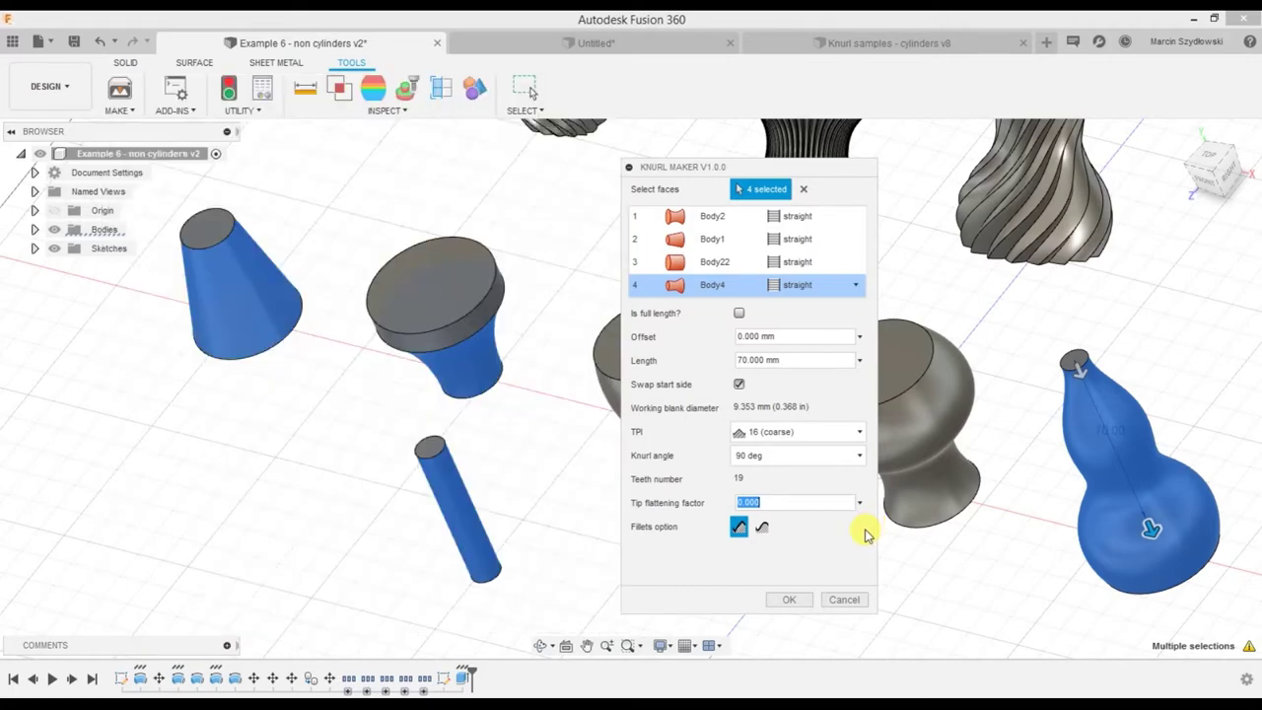
click(831, 503)
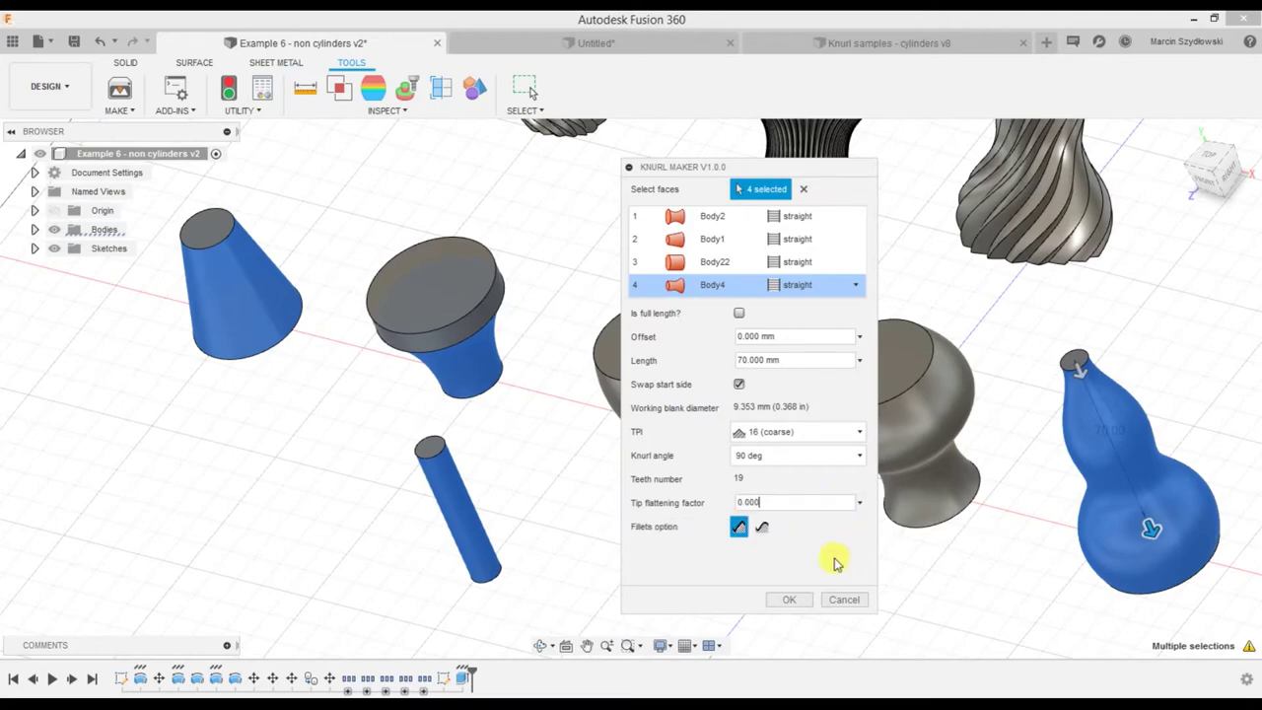
Use filleted teeth with fillet factor 0.2 and make Body4's knurl diagonal
click(763, 527)
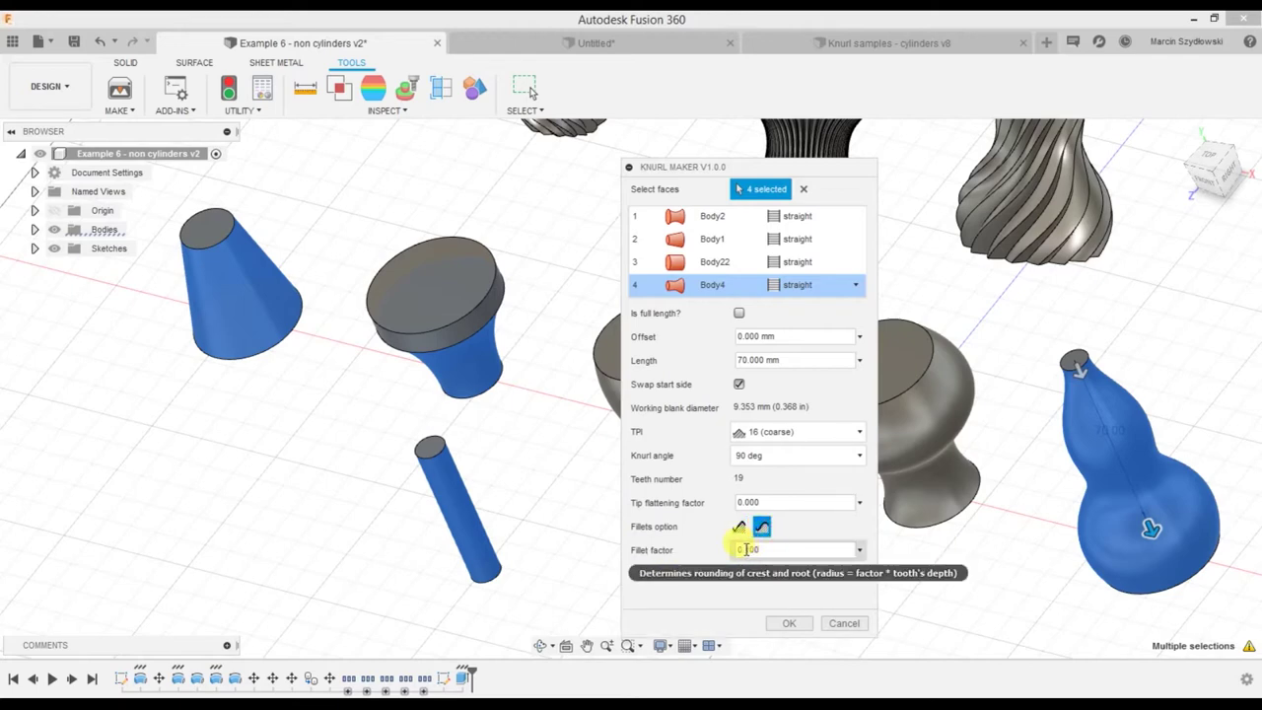
click(748, 550)
text(0.200)
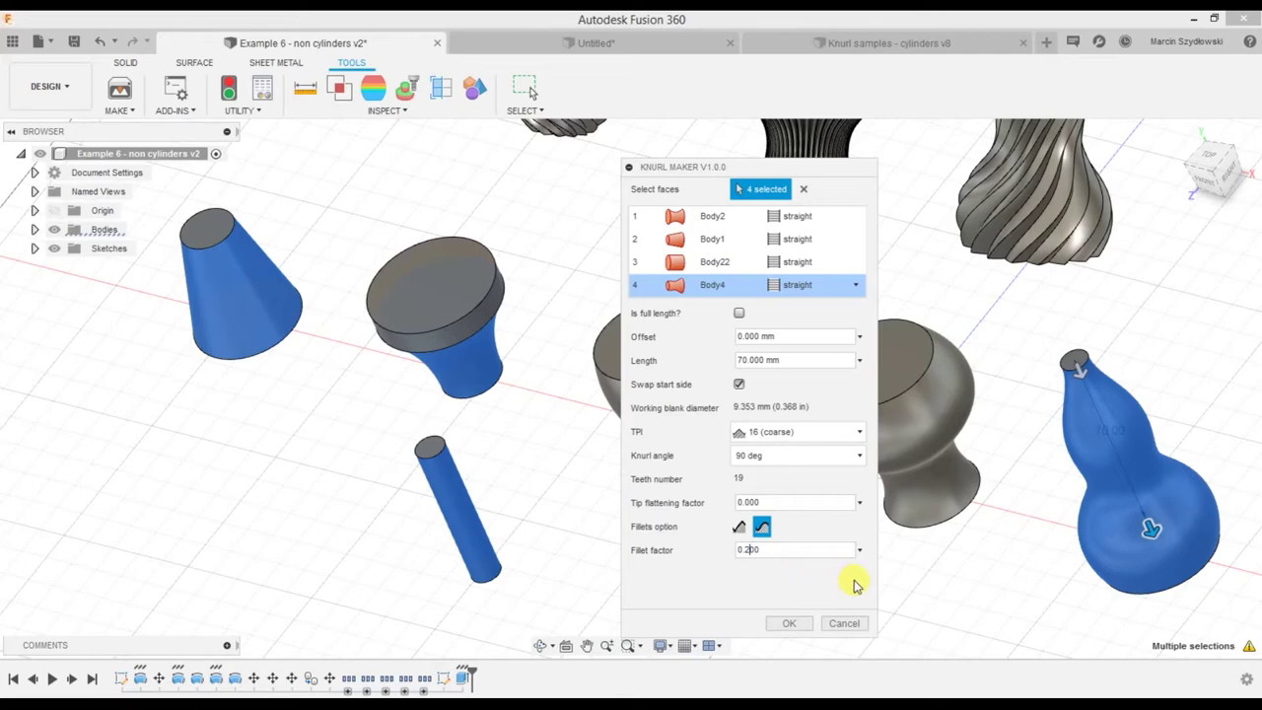
click(835, 285)
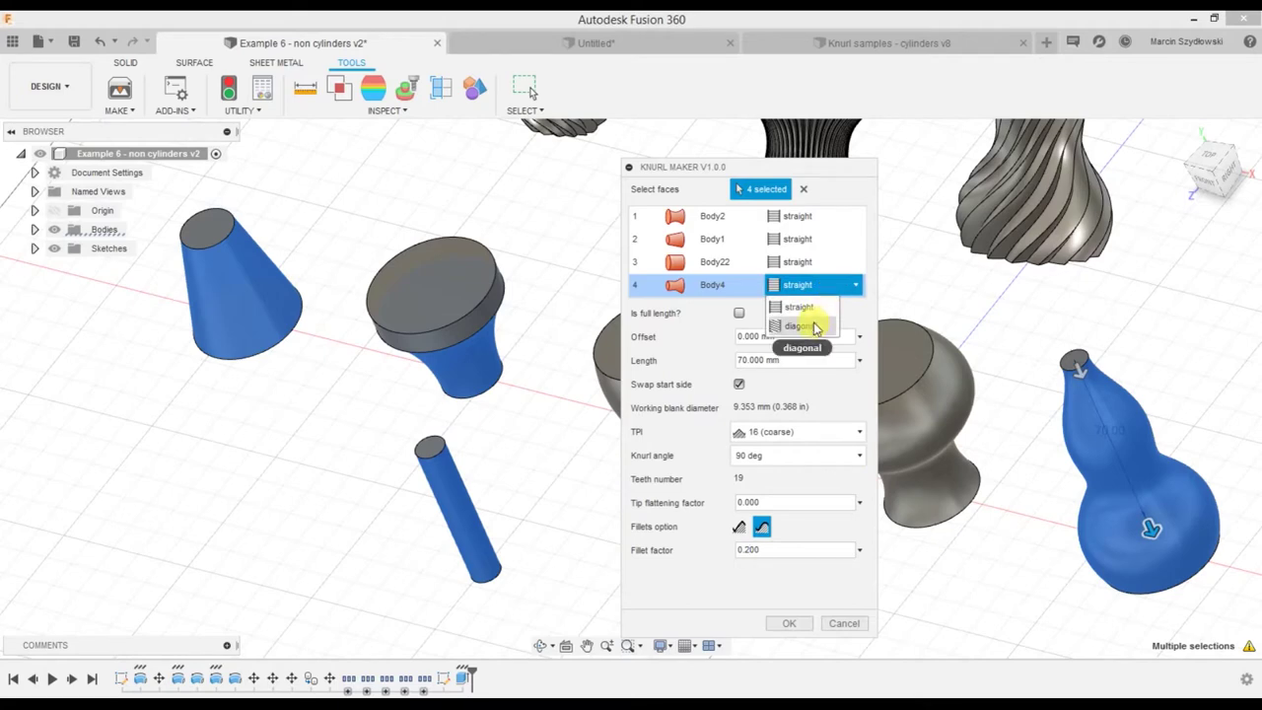
click(814, 327)
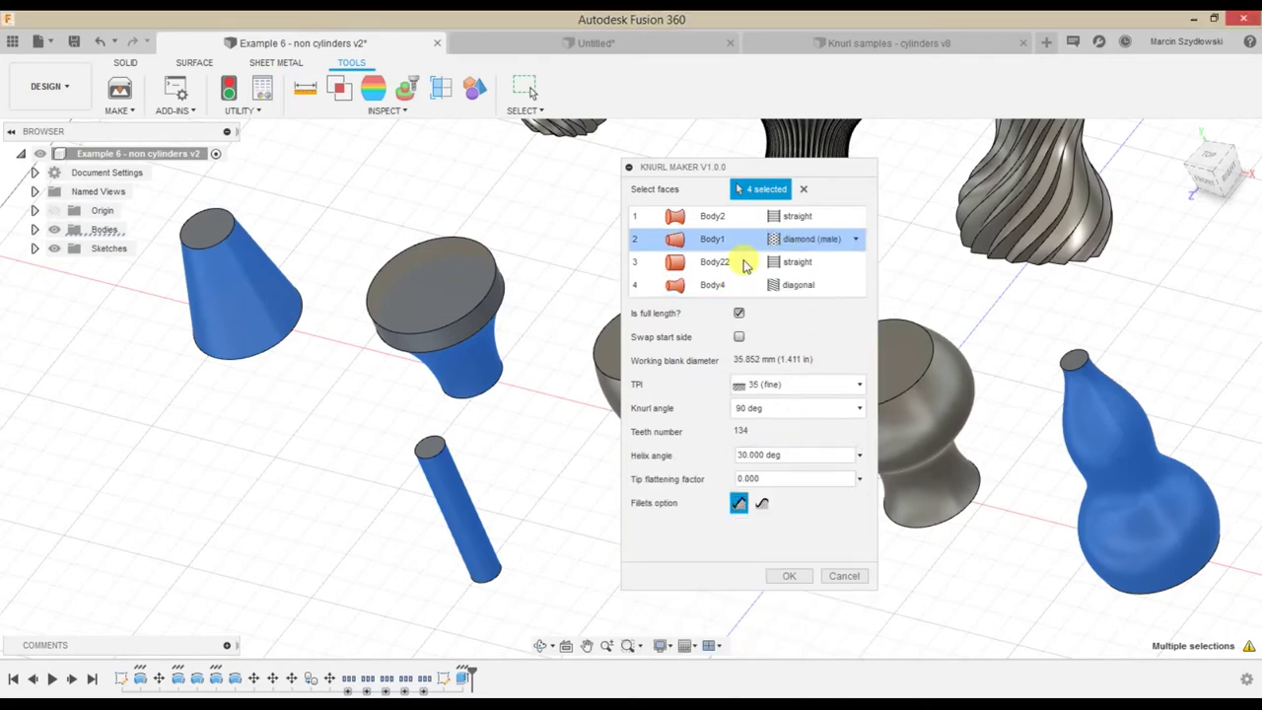
Make Body22's knurl crossed with 31 teeth along the face
click(834, 264)
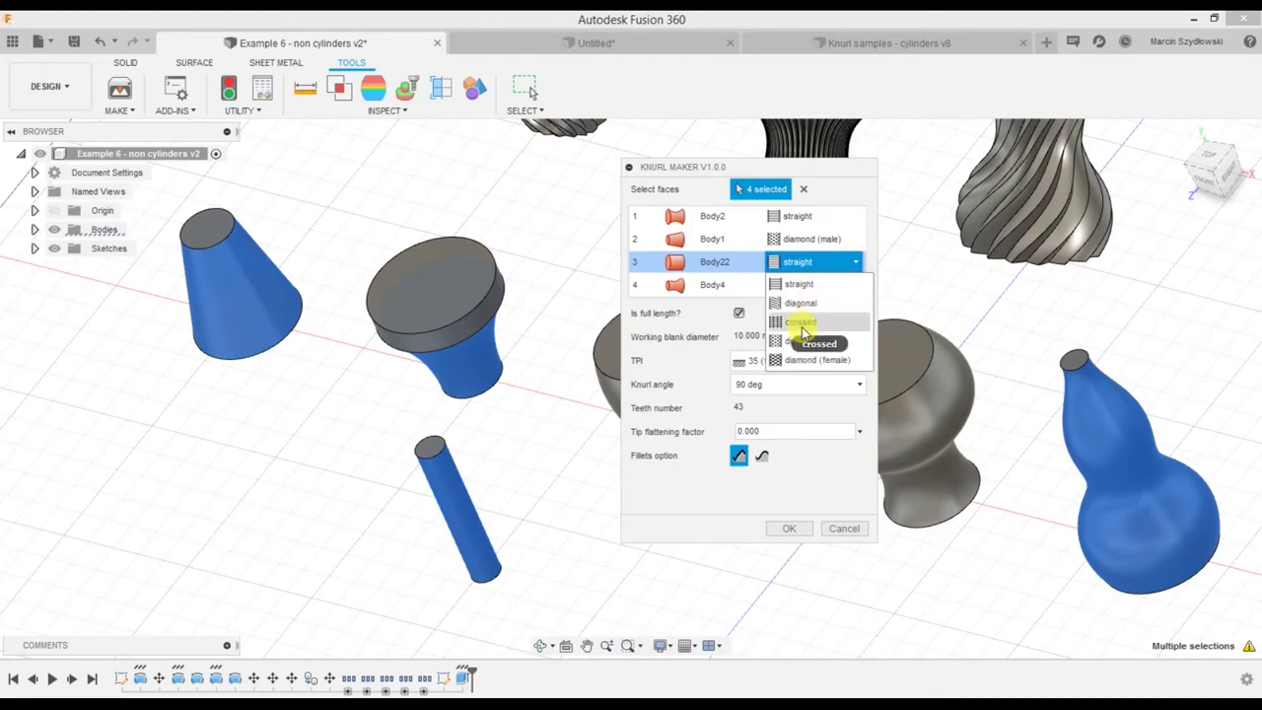
click(803, 322)
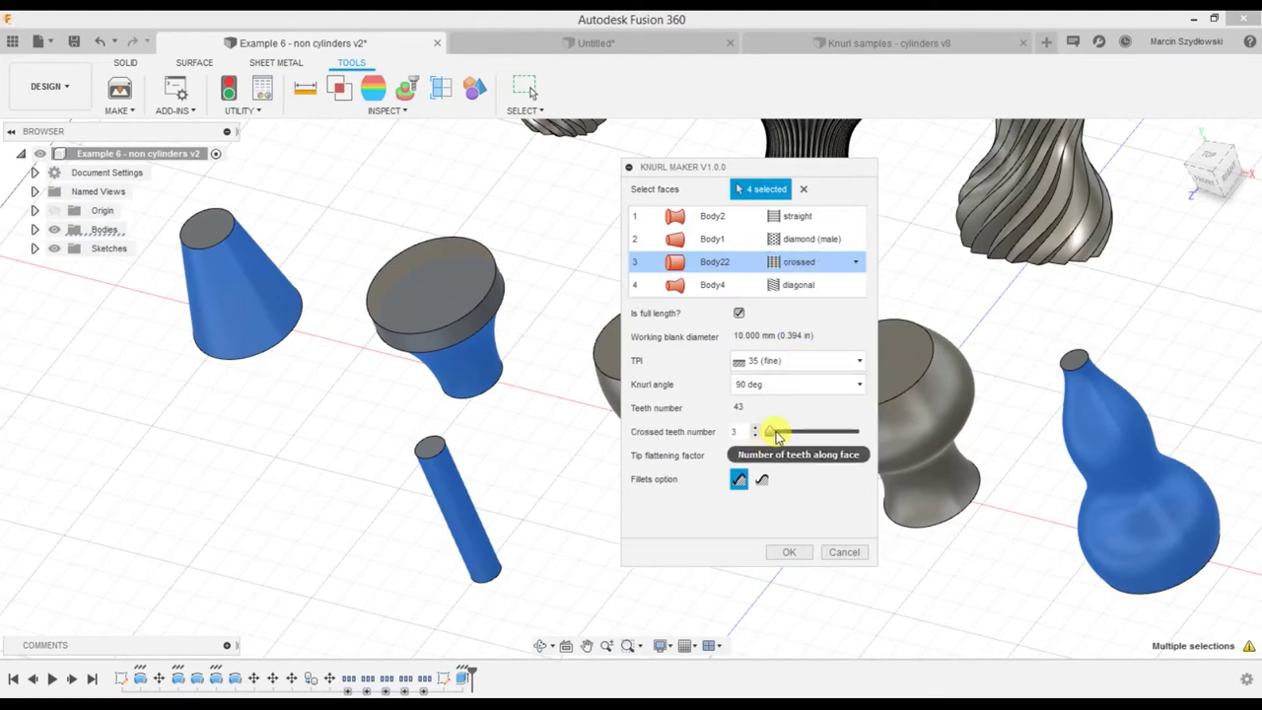
mouse_move(776, 435)
mouse_down()
mouse_move(812, 435)
mouse_move(787, 435)
mouse_up()
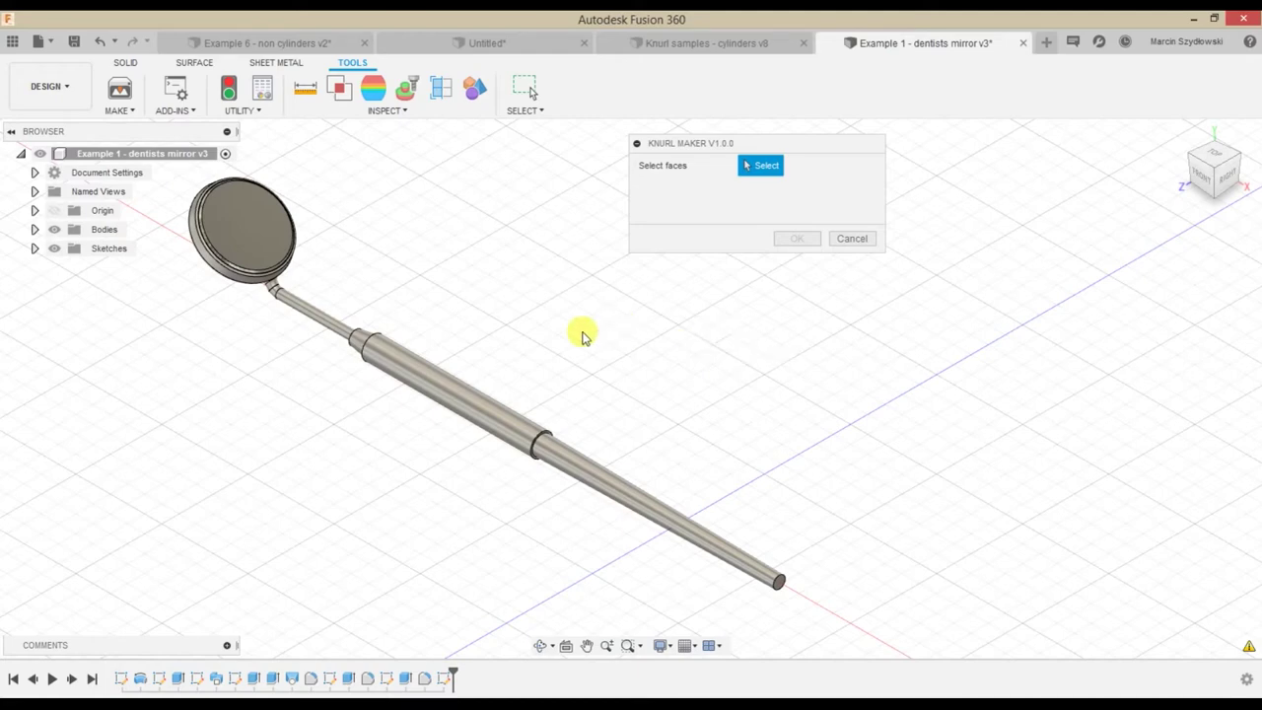
Pick the mirror handle face with a diamond (male) knurl and tip flattening 0.5
click(495, 416)
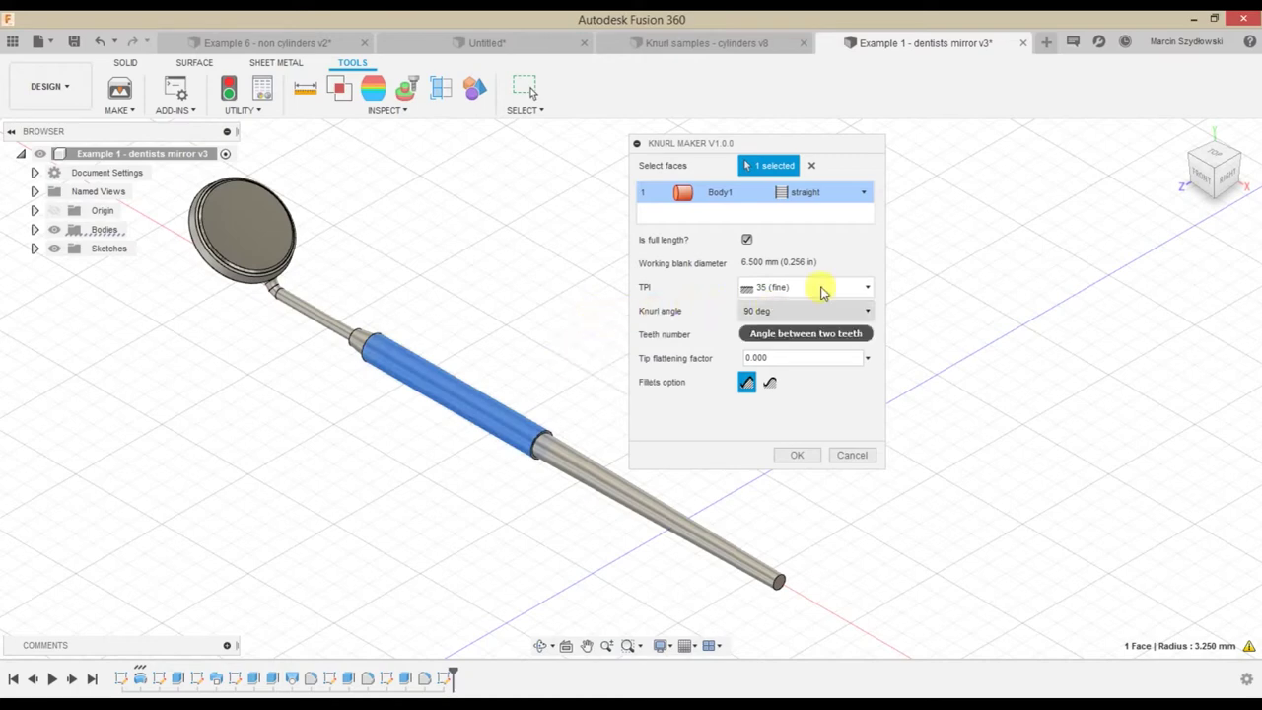
click(850, 195)
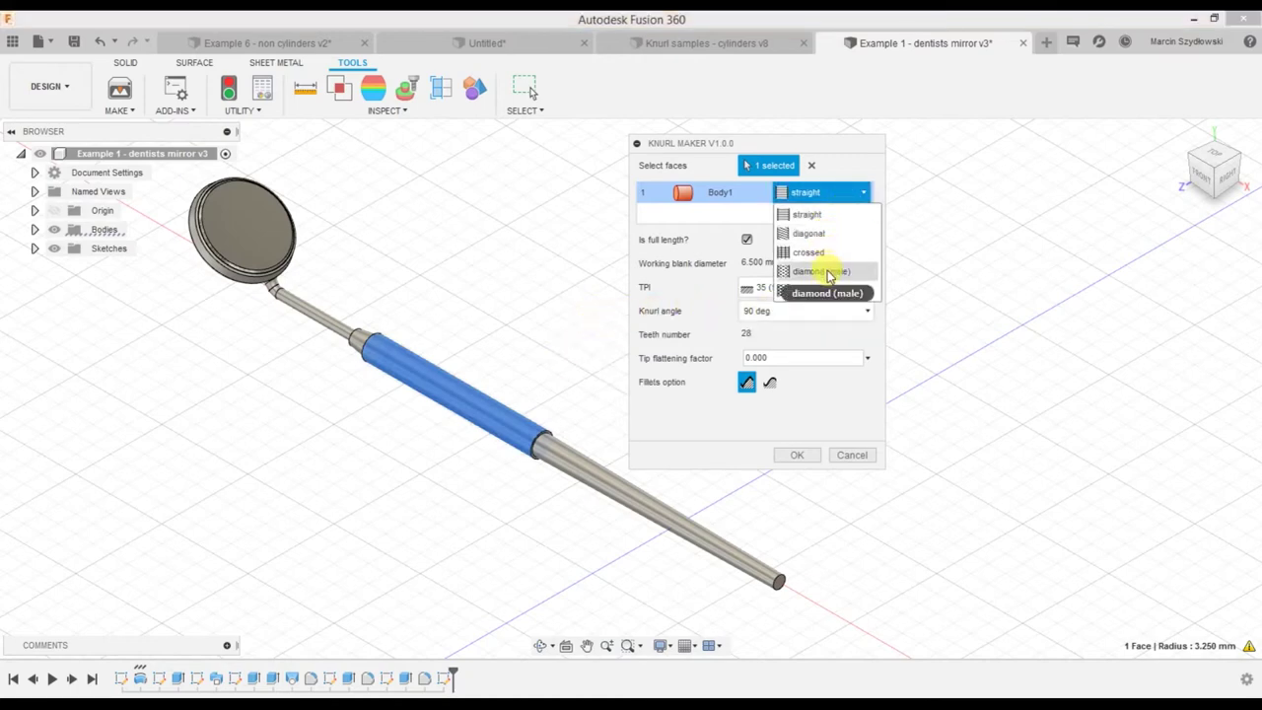
click(828, 272)
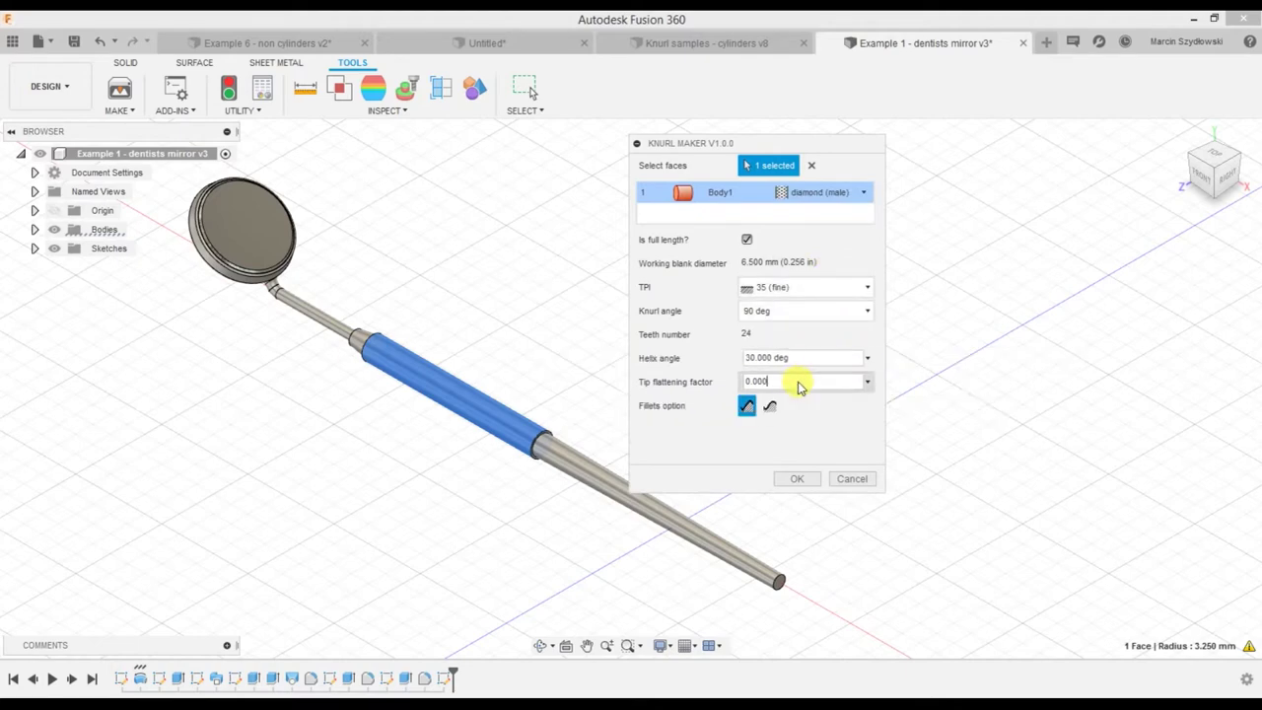
click(765, 383)
text(0.5)
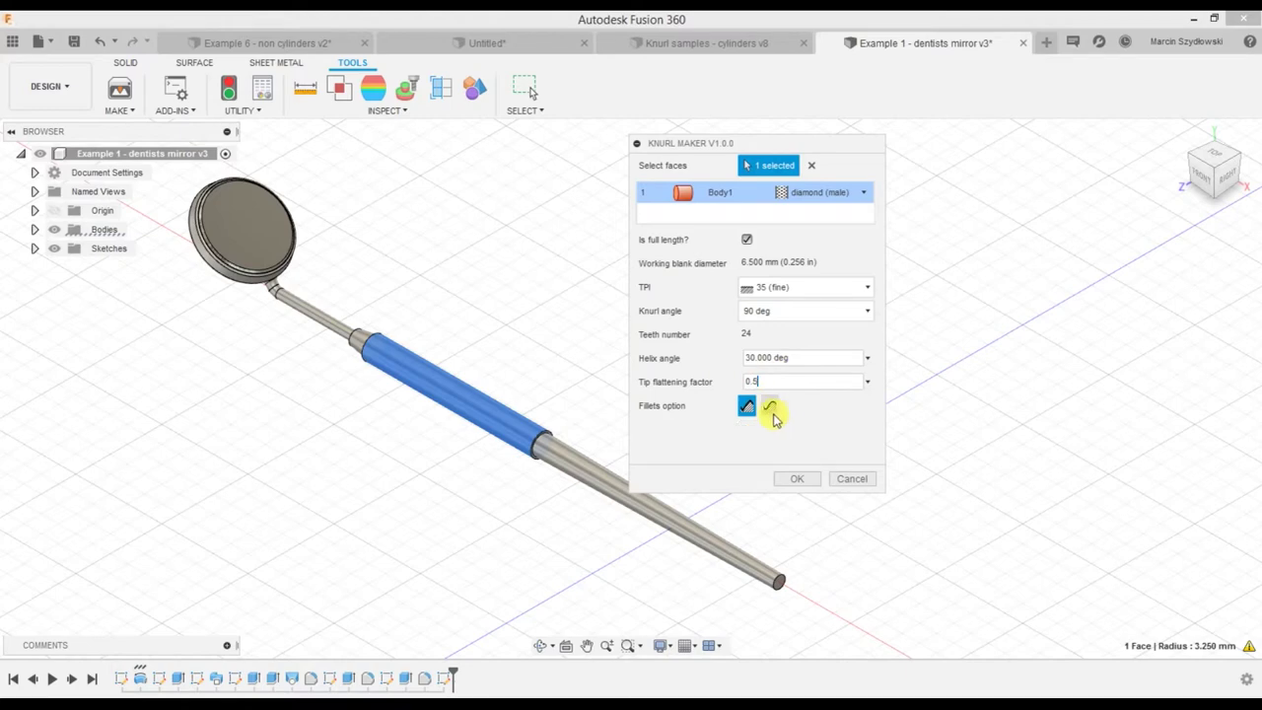
Add filleted teeth with factor 0.05, set 16 TPI coarse, and generate the knurl
click(770, 405)
click(761, 428)
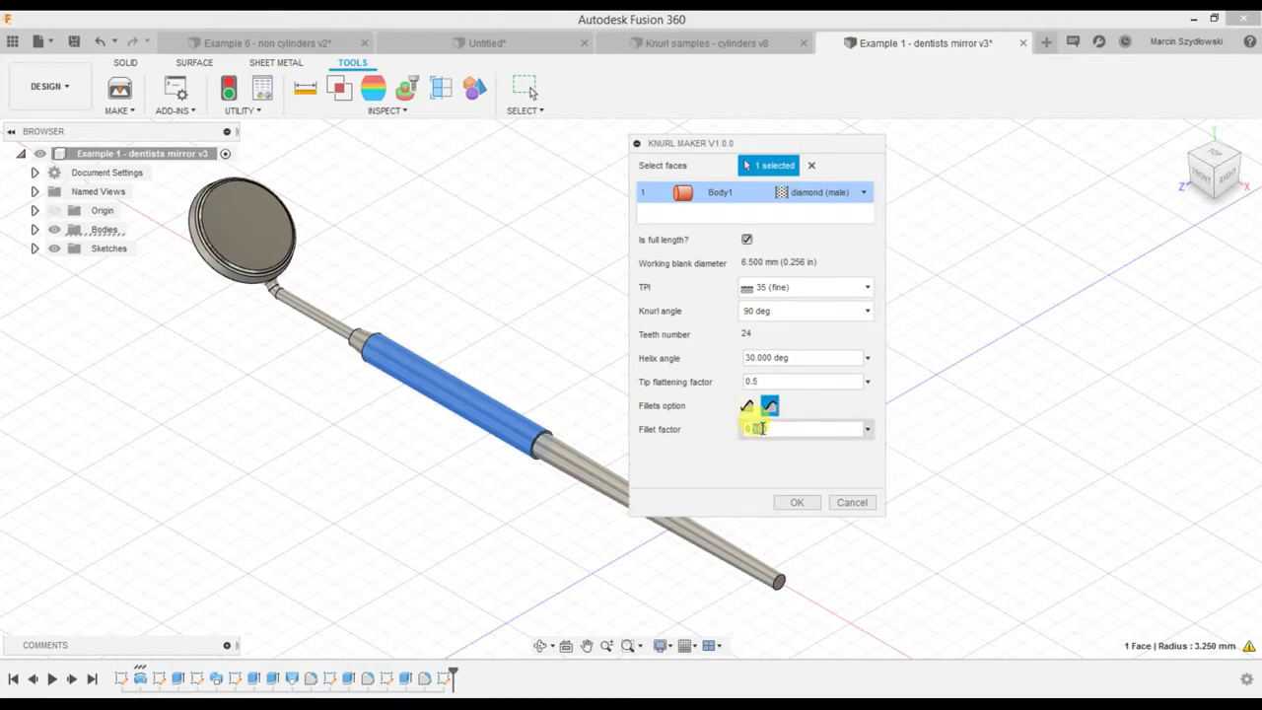
text(0.05)
click(826, 287)
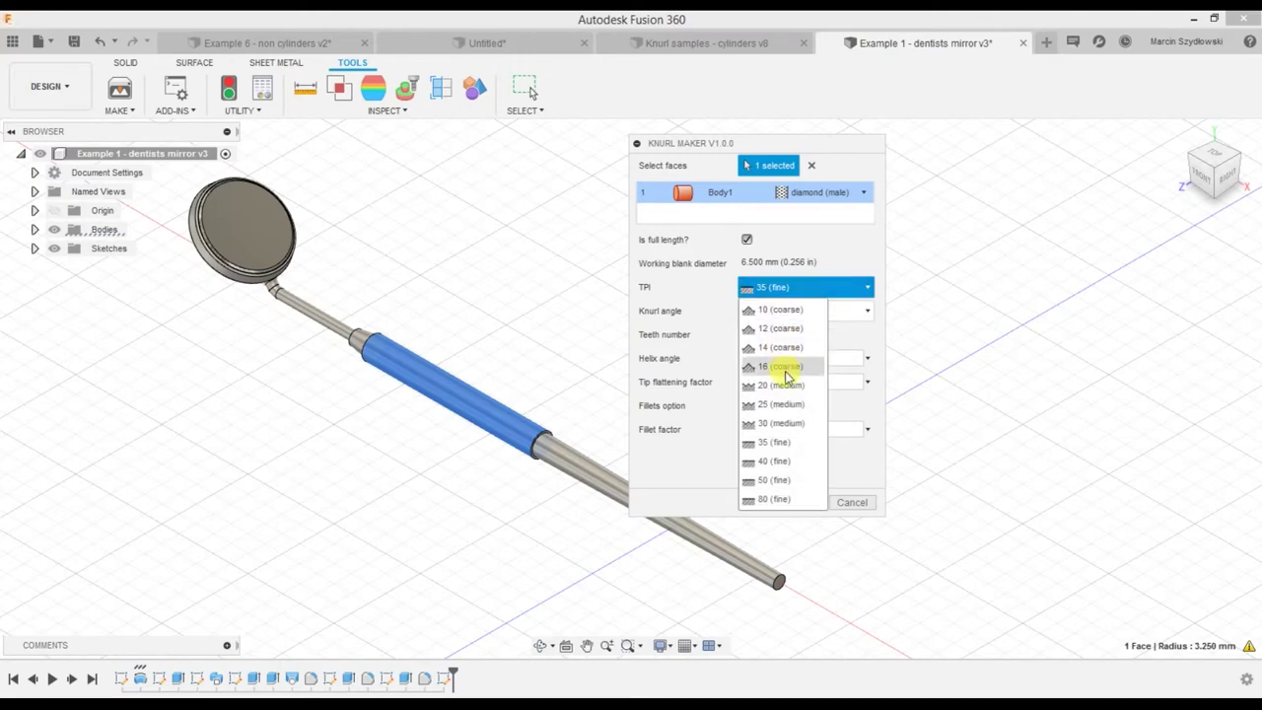
click(783, 366)
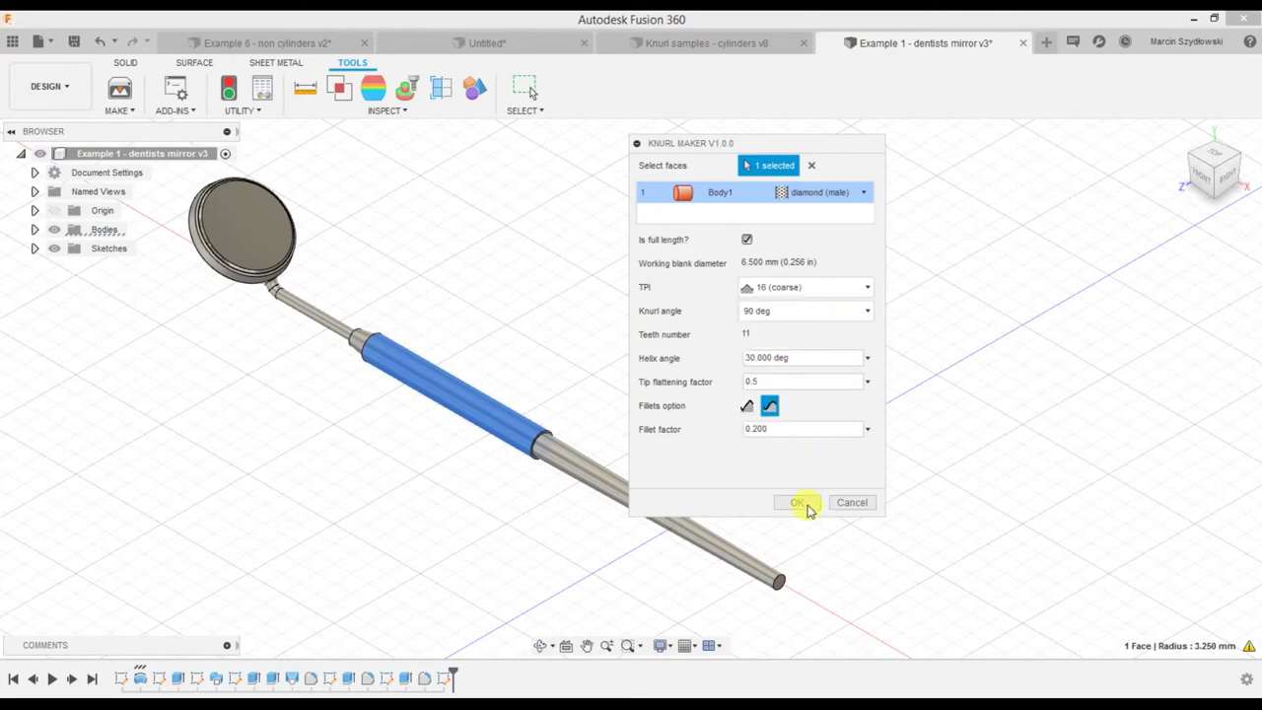
click(807, 507)
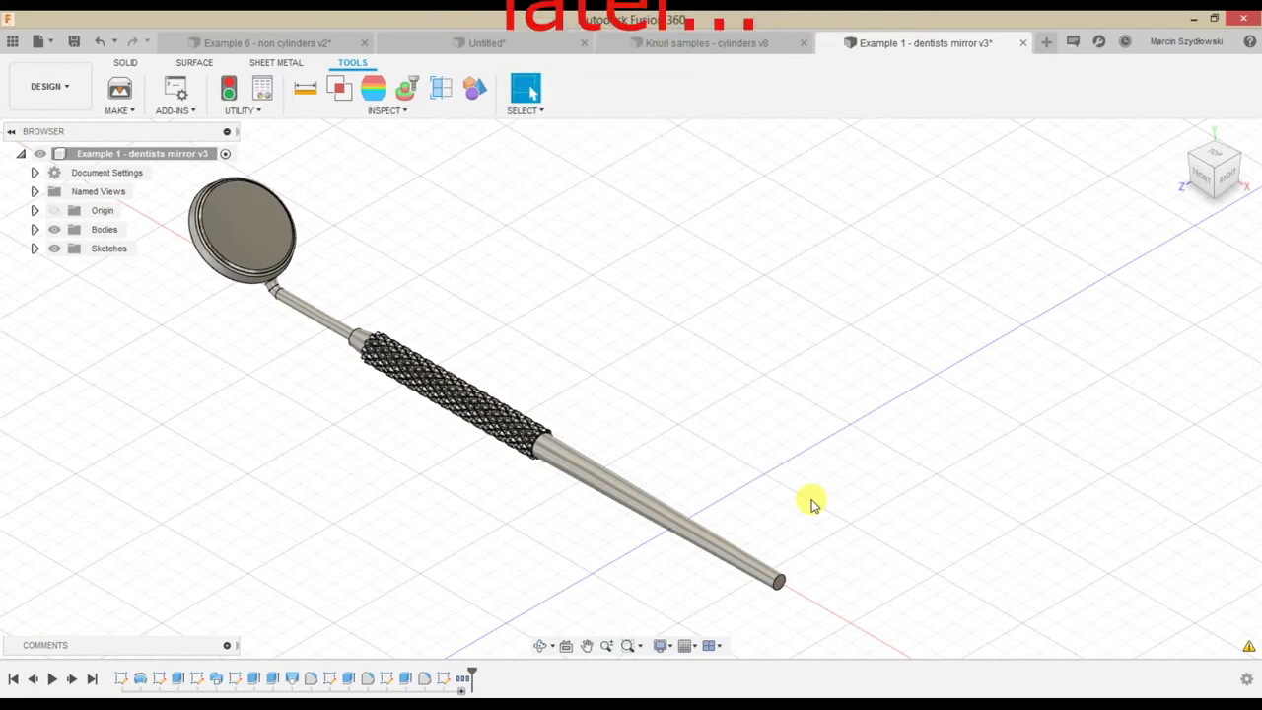
Zoom and orbit around the mirror to inspect the finished diamond knurl on its handle
scroll(517, 431, up, 2)
scroll(547, 442, up, 5)
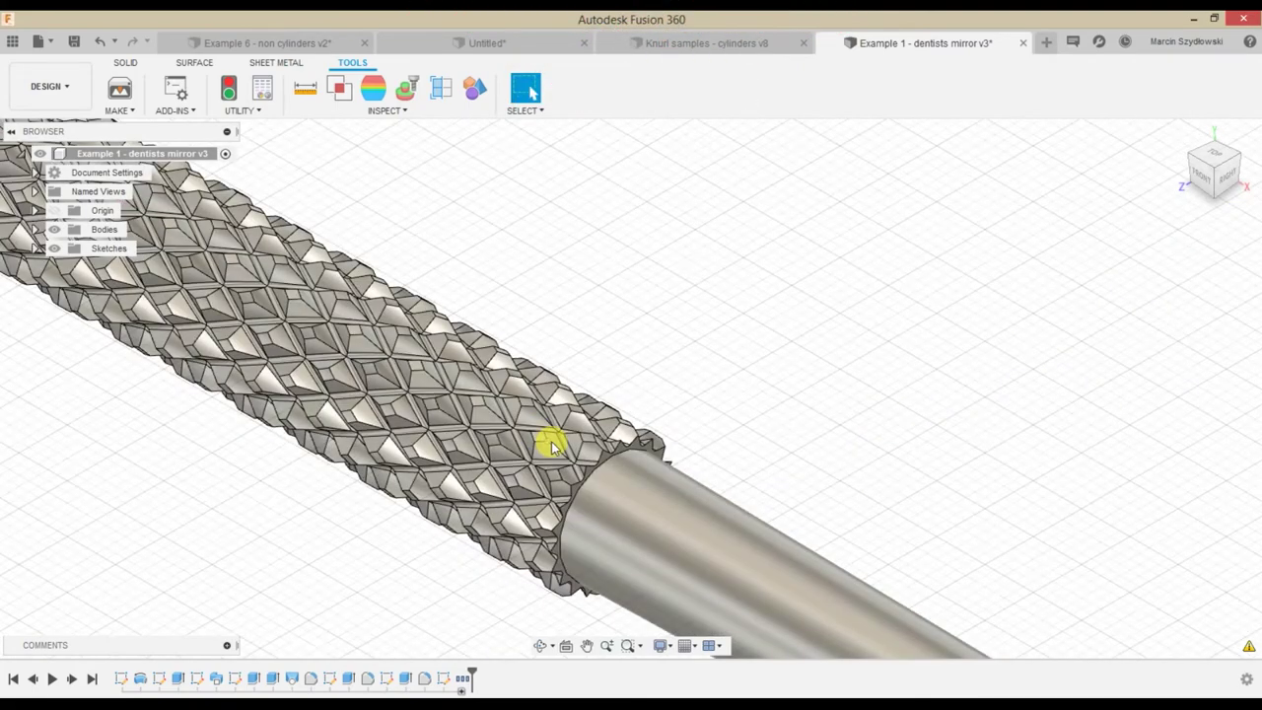
shift+middle_drag(641, 423, 656, 415)
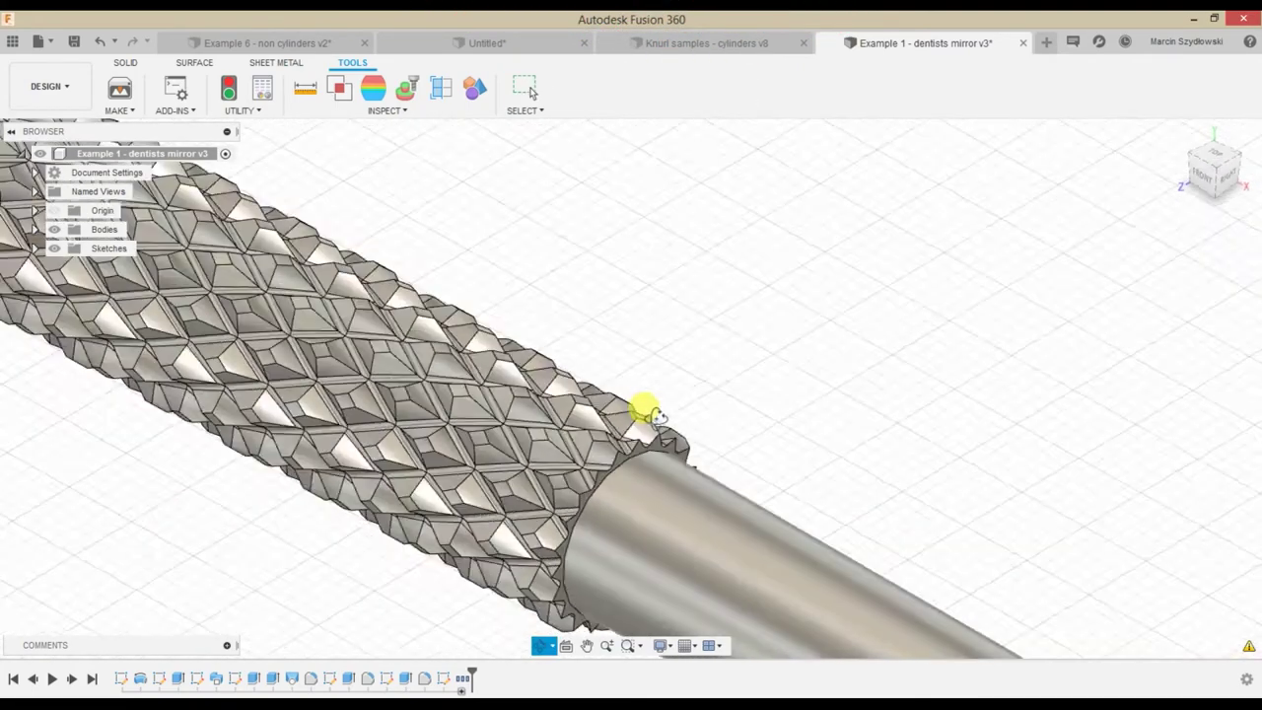
scroll(642, 417, down, 3)
scroll(460, 401, down, 3)
mouse_move(460, 401)
middle_down()
mouse_move(597, 469)
mouse_move(522, 468)
mouse_move(642, 443)
mouse_move(385, 558)
middle_up()
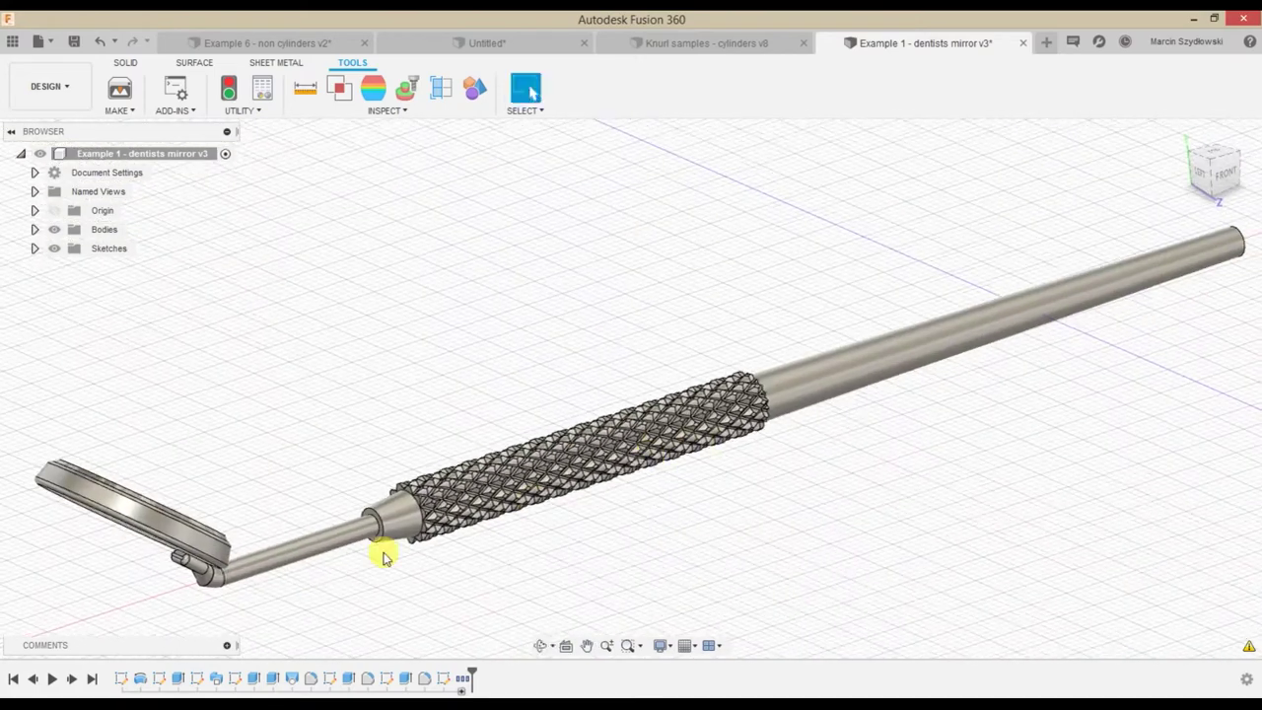
scroll(394, 552, up, 5)
scroll(431, 519, up, 2)
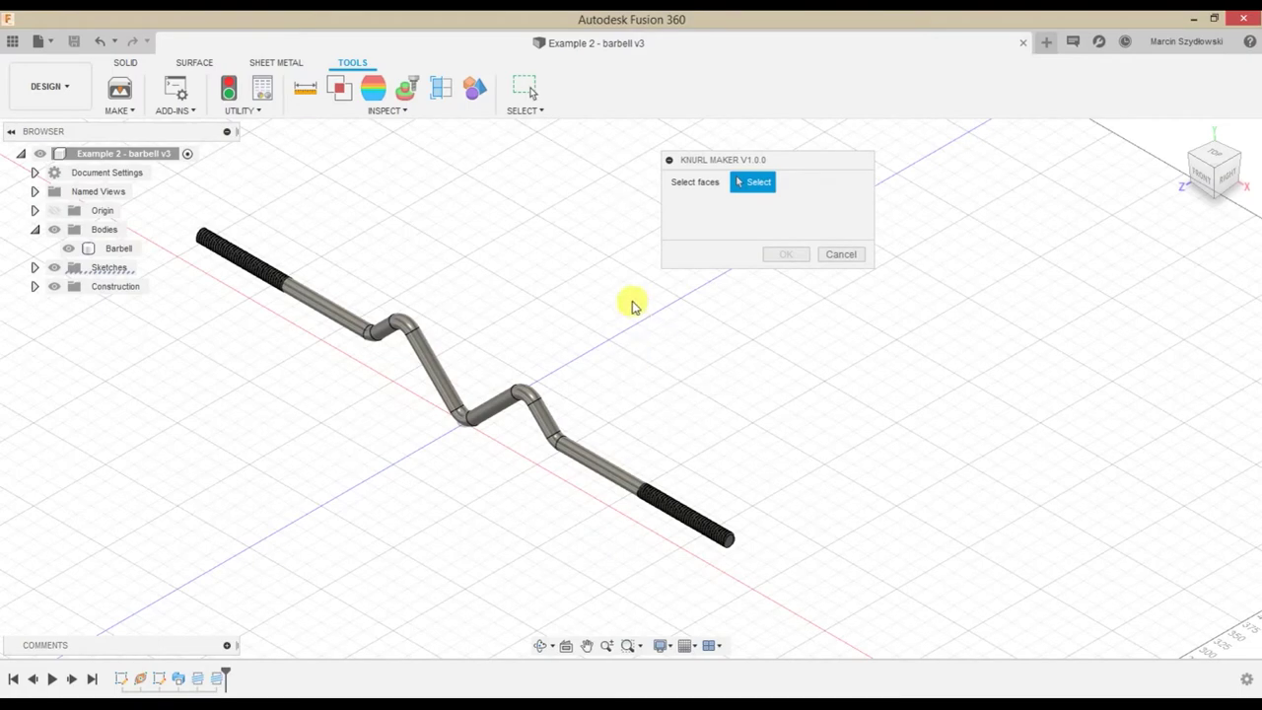
Select the barbell's two straight middle sections as knurl faces
scroll(482, 329, up, 3)
scroll(485, 345, up, 2)
mouse_move(484, 355)
middle_down()
mouse_move(752, 388)
mouse_move(572, 318)
mouse_move(544, 349)
mouse_move(493, 339)
middle_up()
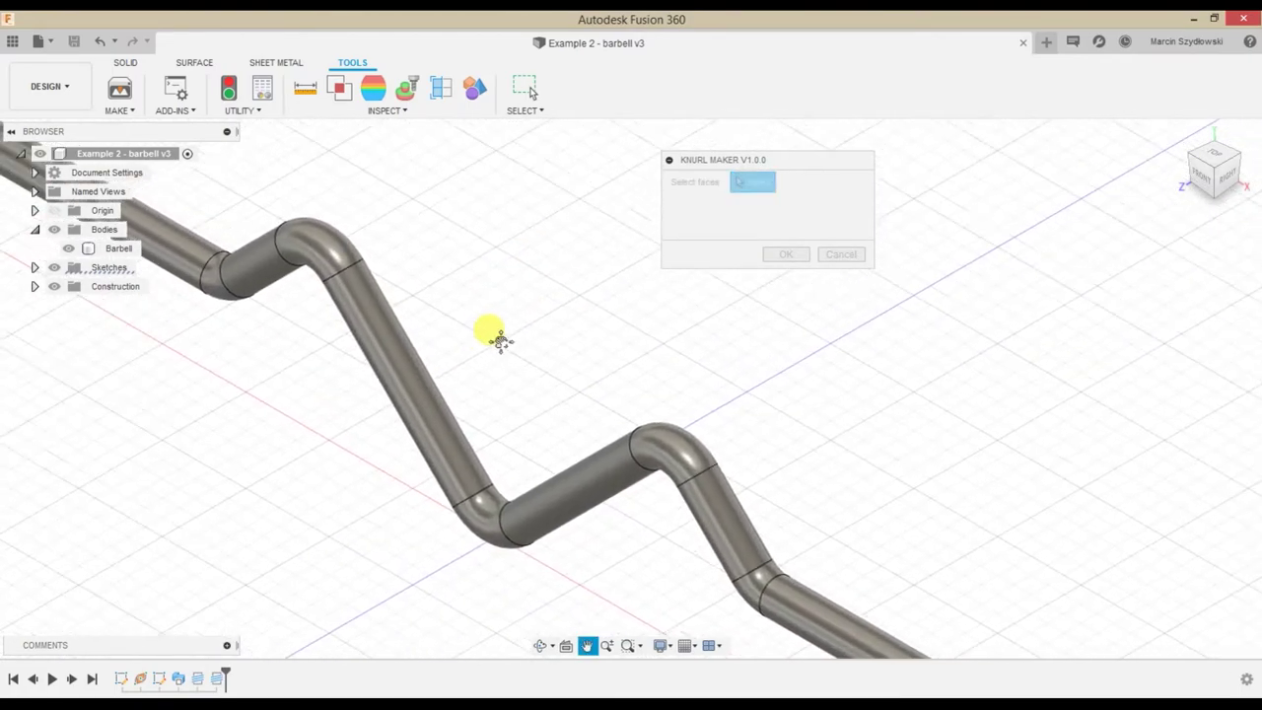
click(566, 494)
click(423, 397)
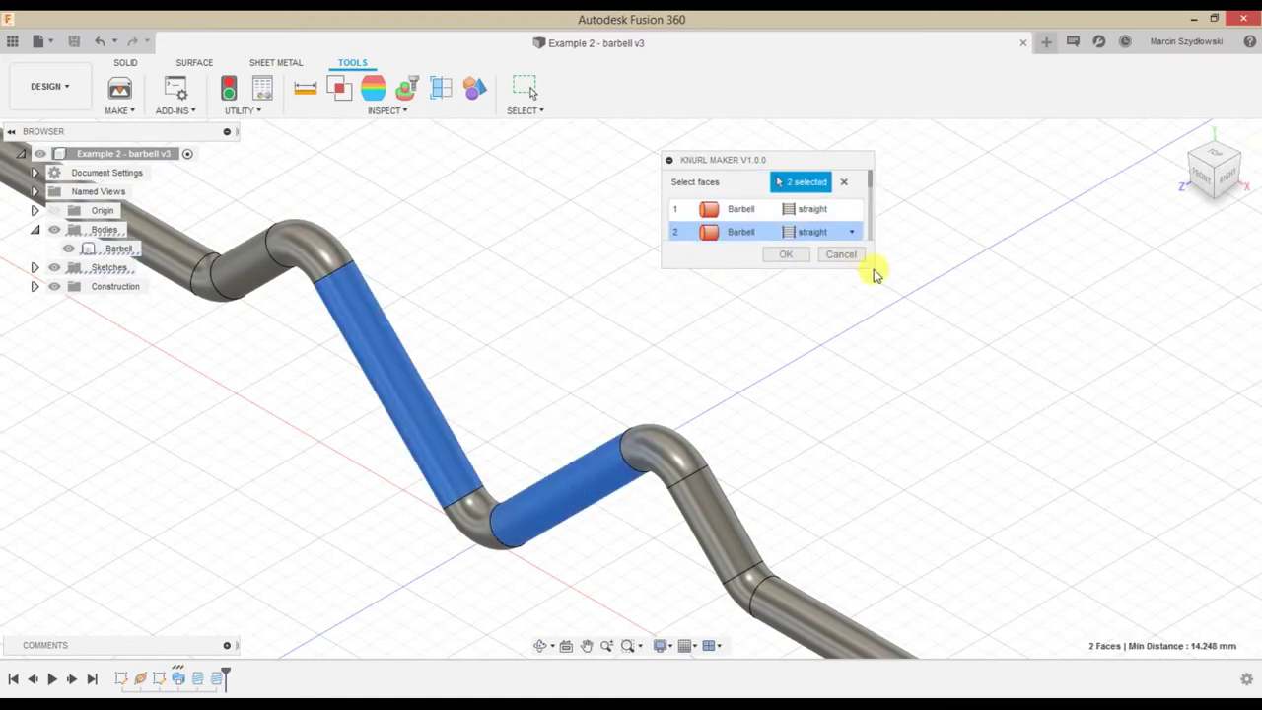
Enlarge the Knurl Maker dialog and set both faces to diamond (female)
drag(869, 262, 915, 503)
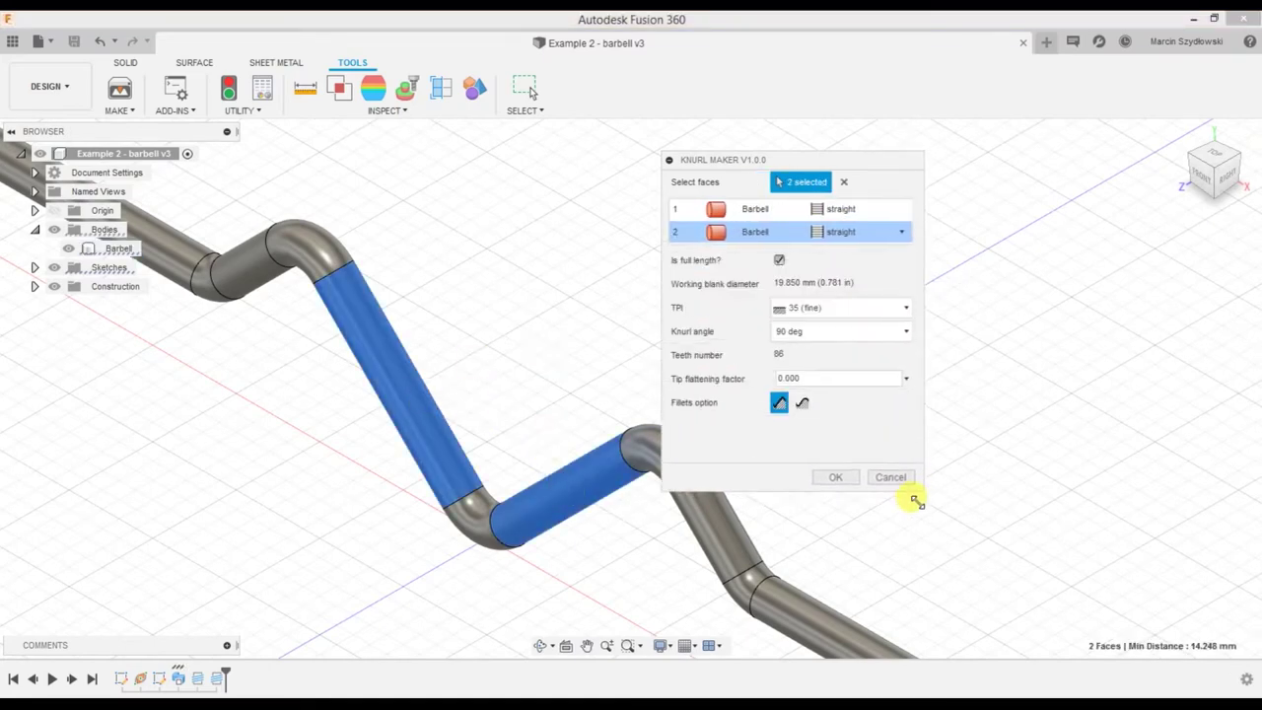
drag(858, 159, 959, 134)
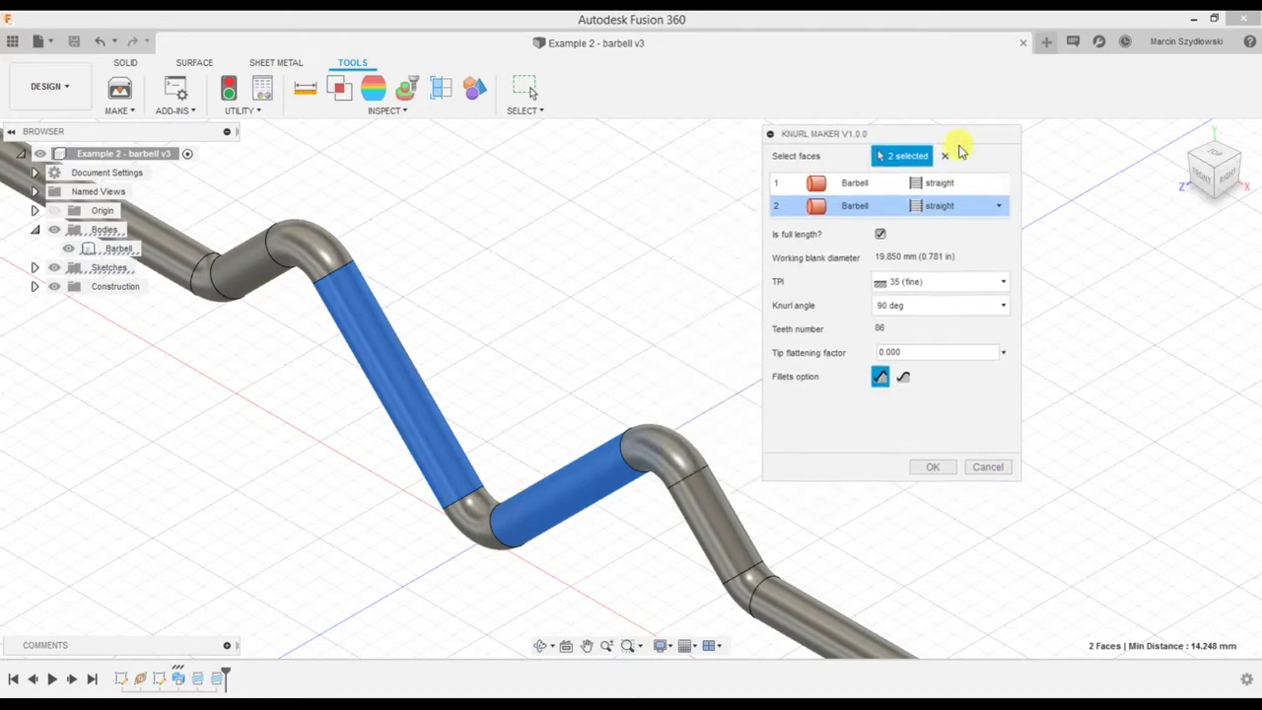
click(972, 186)
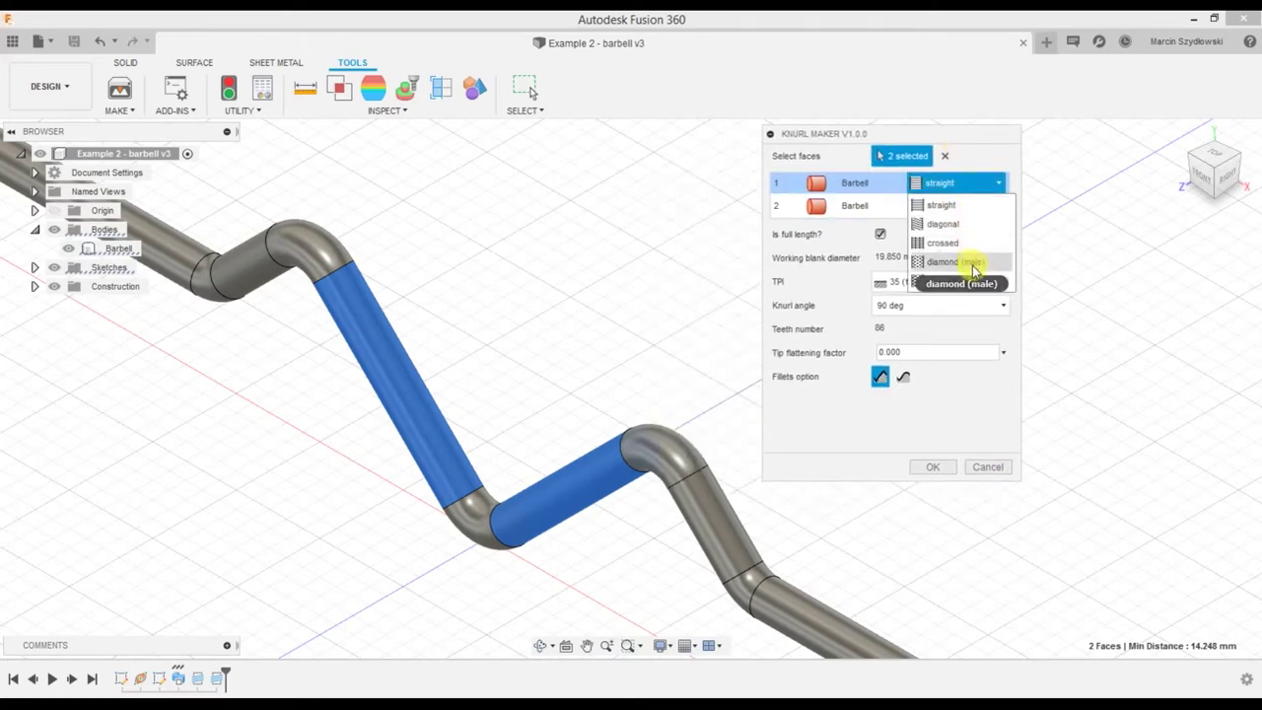
click(973, 281)
click(975, 206)
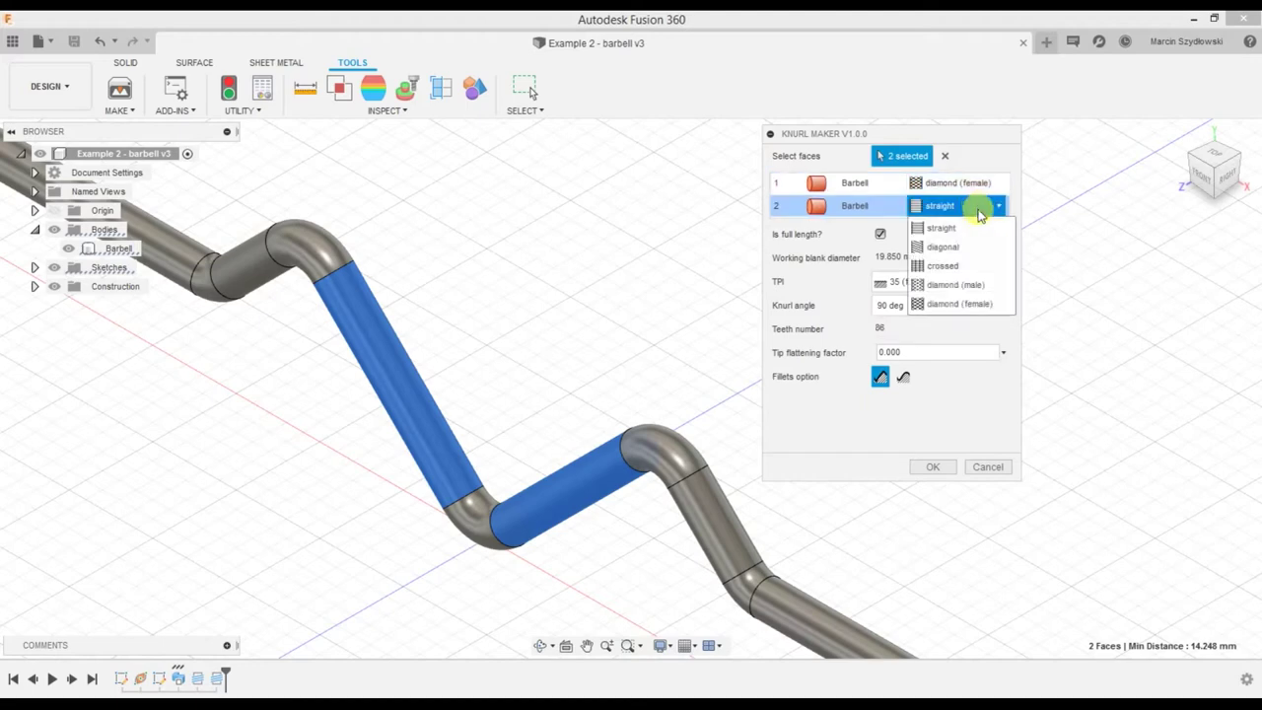
click(972, 302)
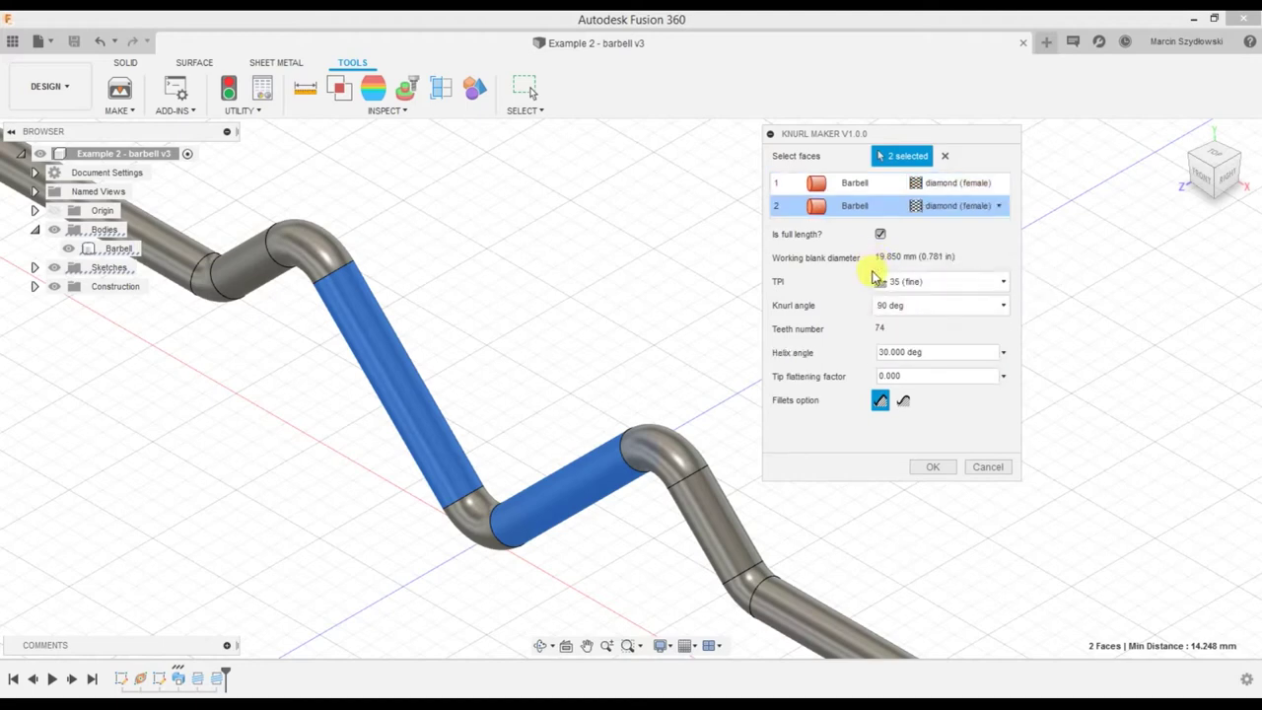
Make the grip knurl partial length, starting 10 mm in from the end
click(881, 235)
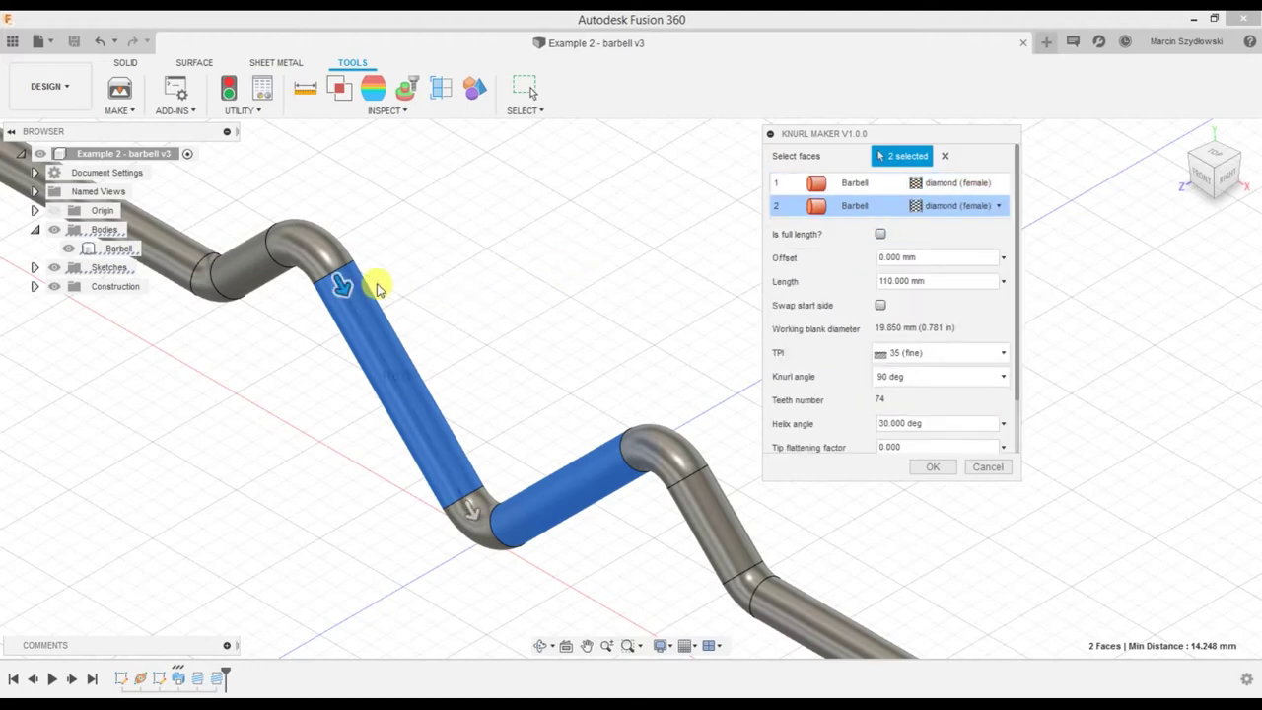
drag(343, 281, 353, 304)
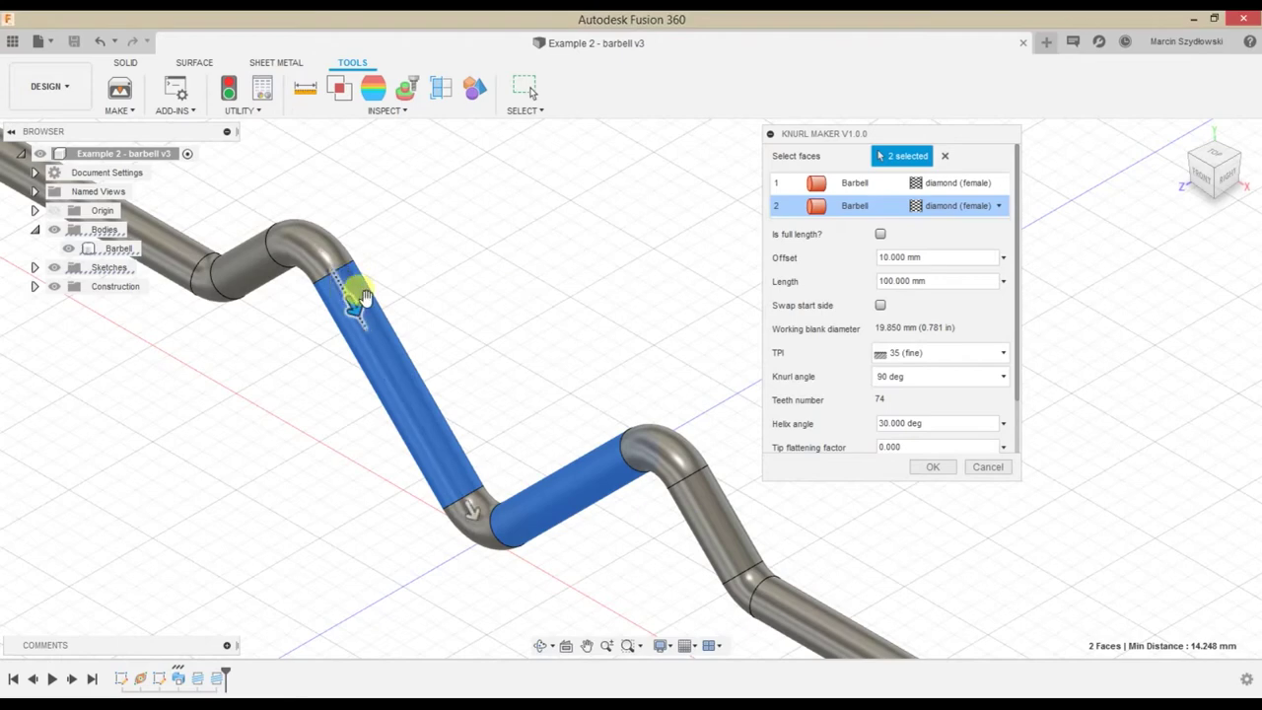
drag(469, 528, 433, 456)
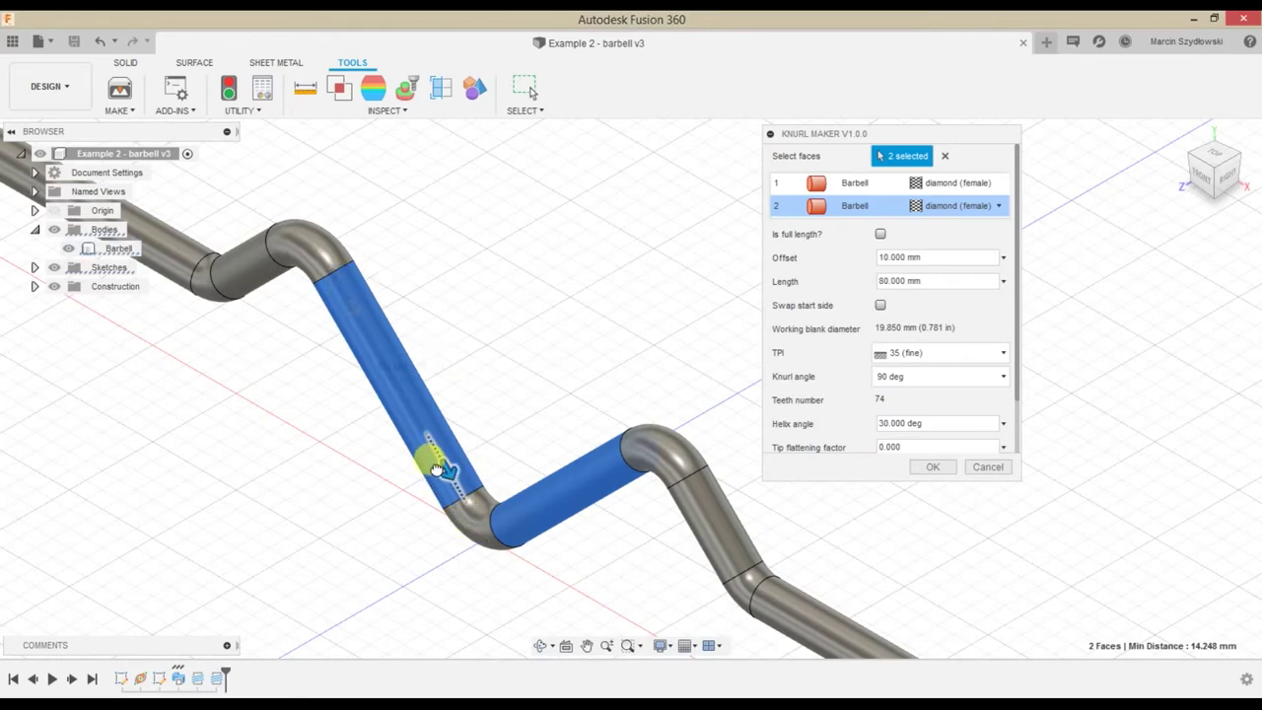
click(884, 281)
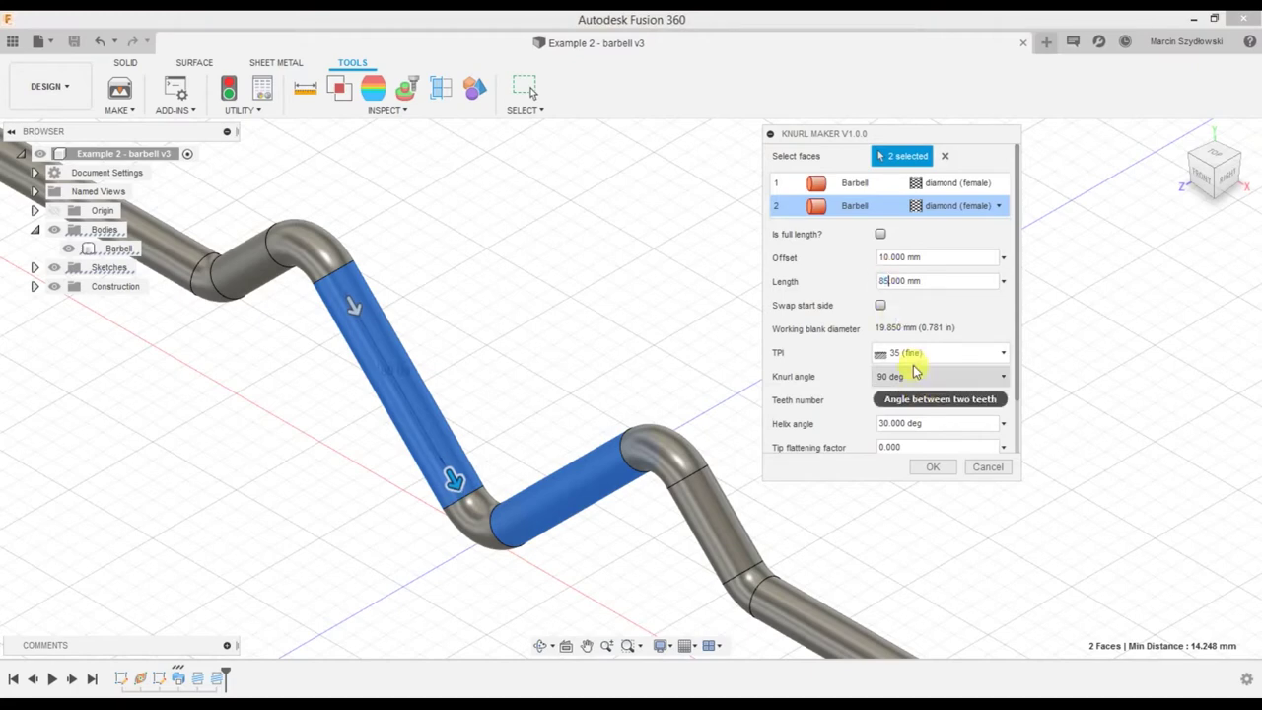
Set the first grip's knurl from the opposite end, 10 mm offset and 85 mm long
click(864, 186)
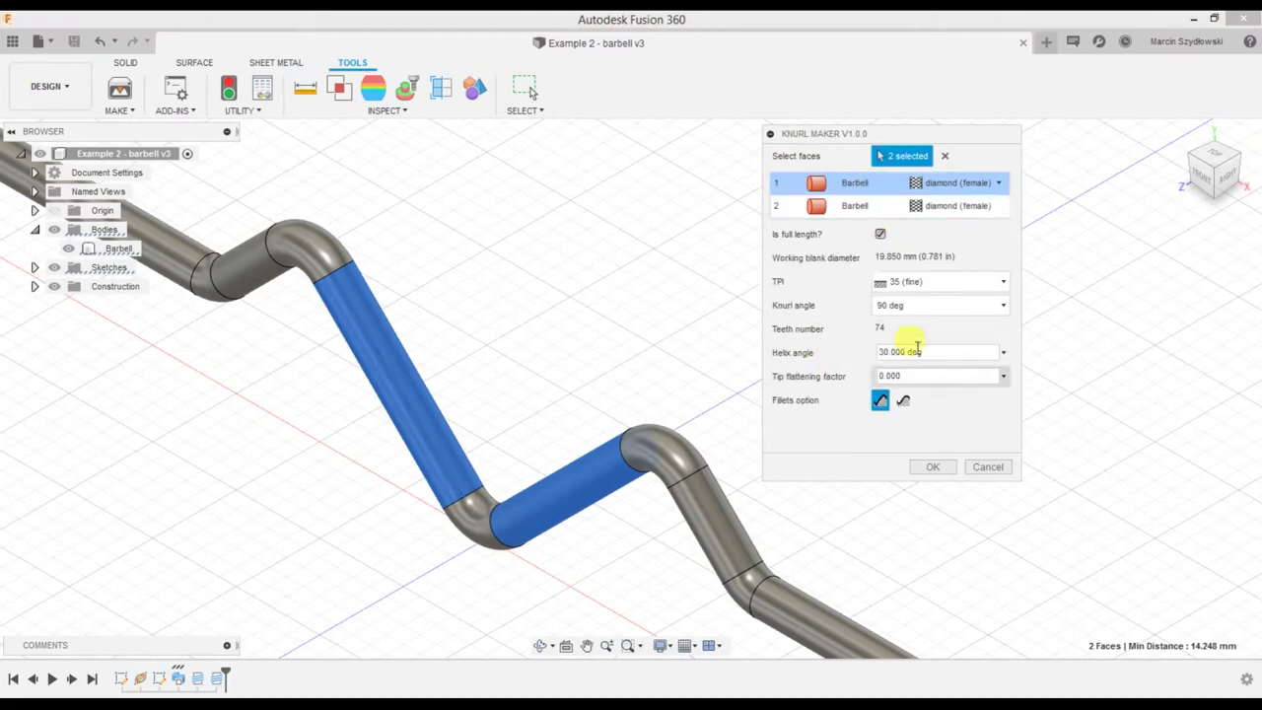
click(881, 234)
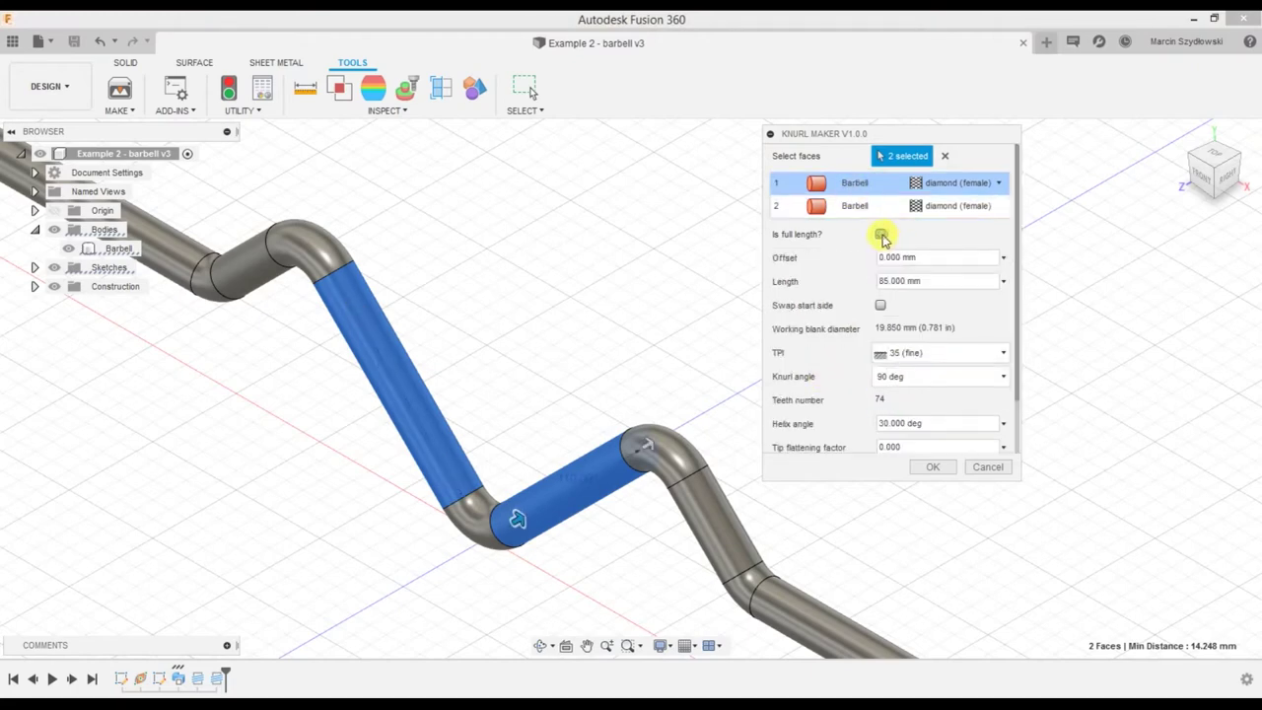
click(880, 305)
drag(636, 449, 620, 459)
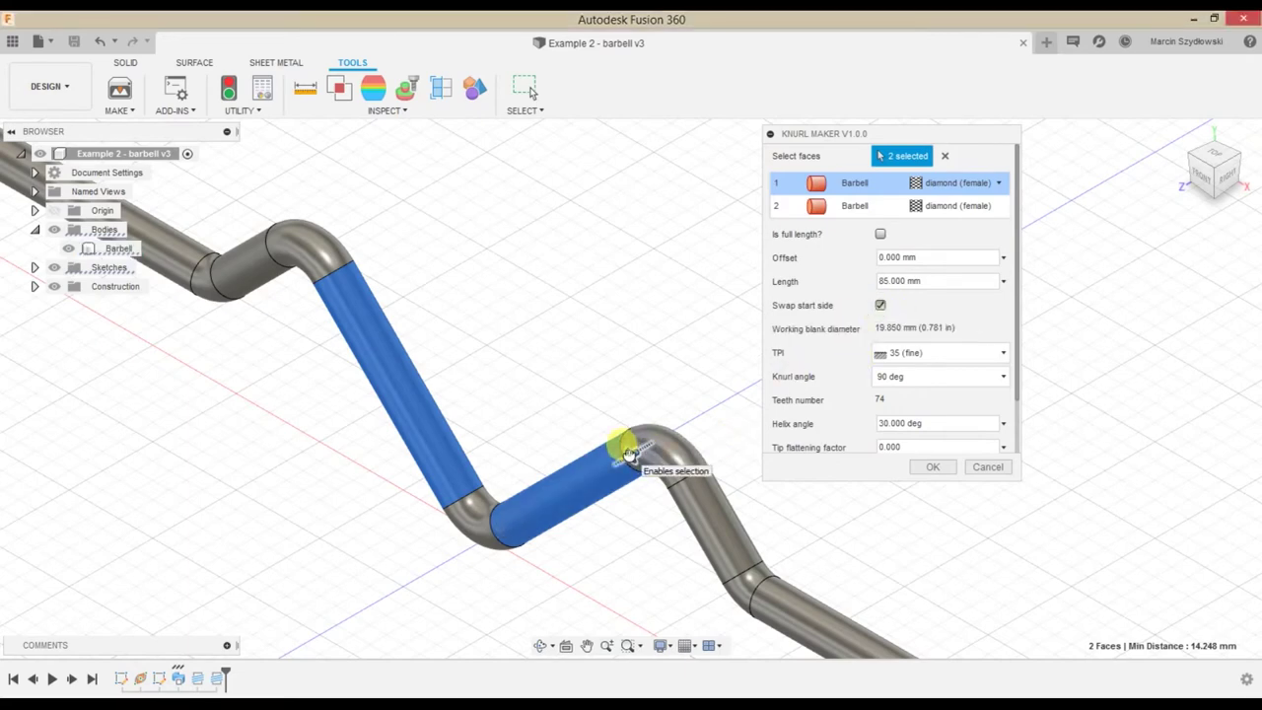
click(889, 280)
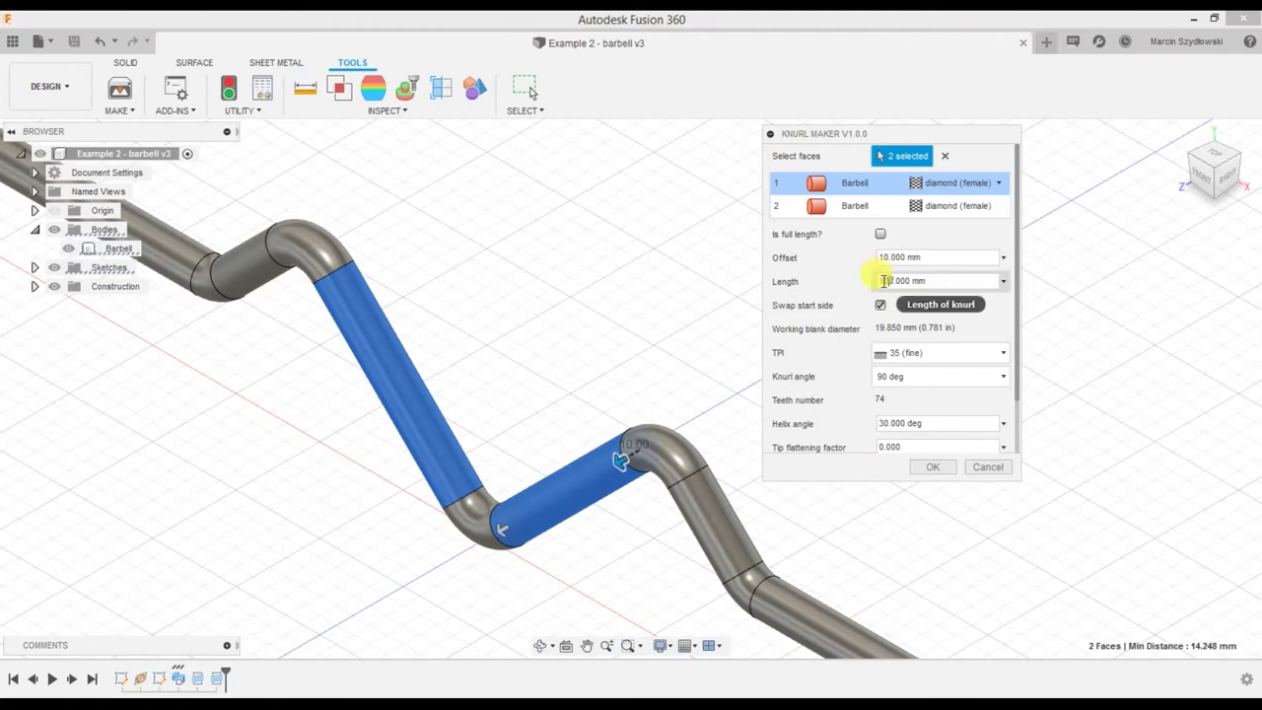
drag(886, 281, 867, 279)
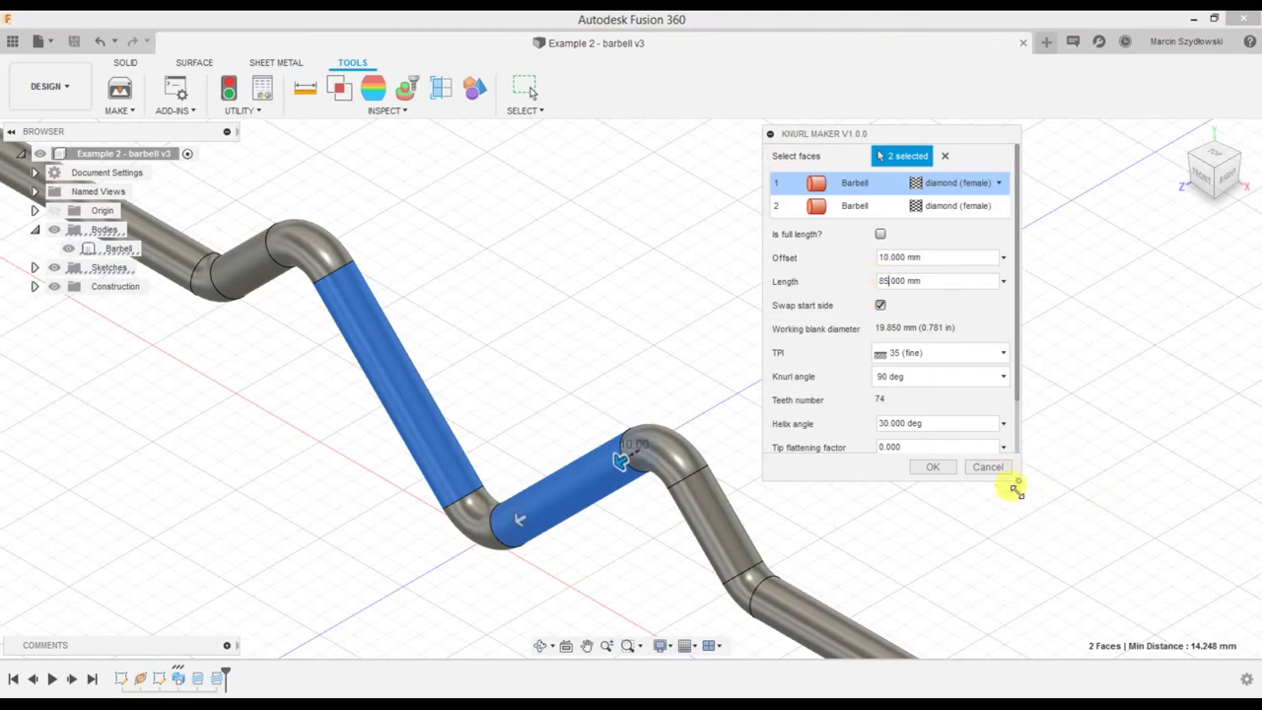
drag(1016, 490, 1013, 547)
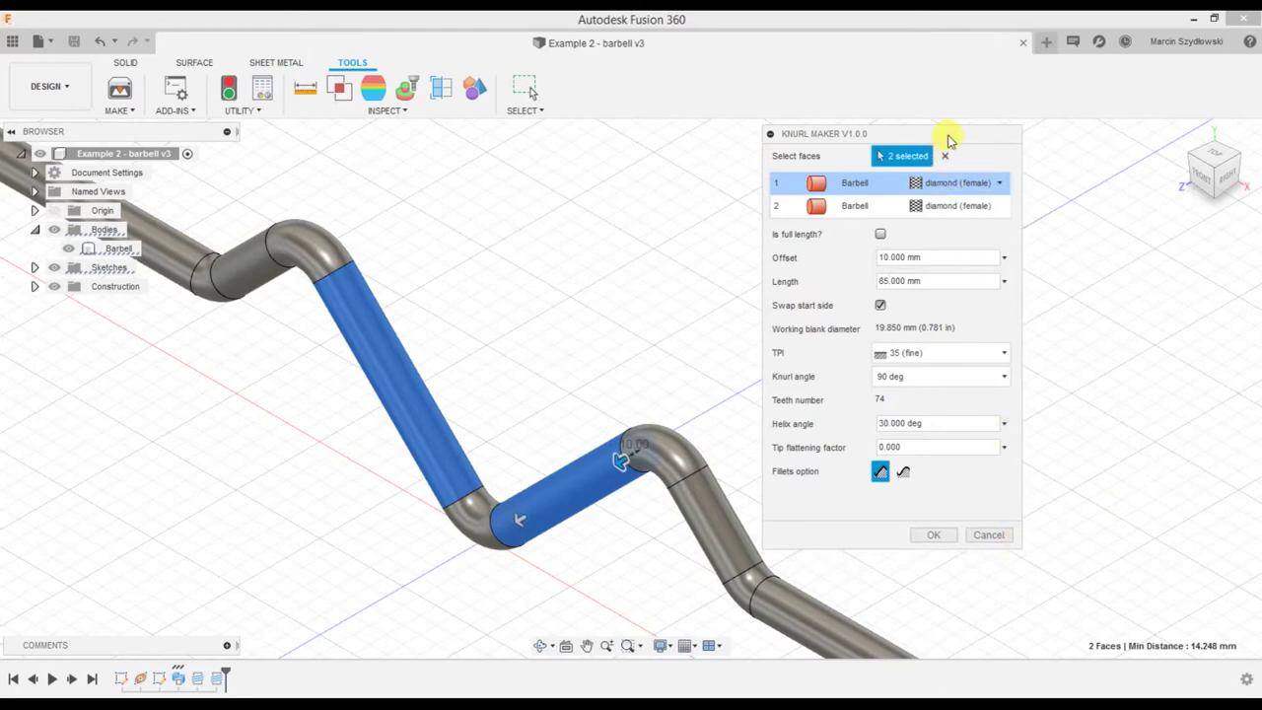
drag(949, 141, 962, 125)
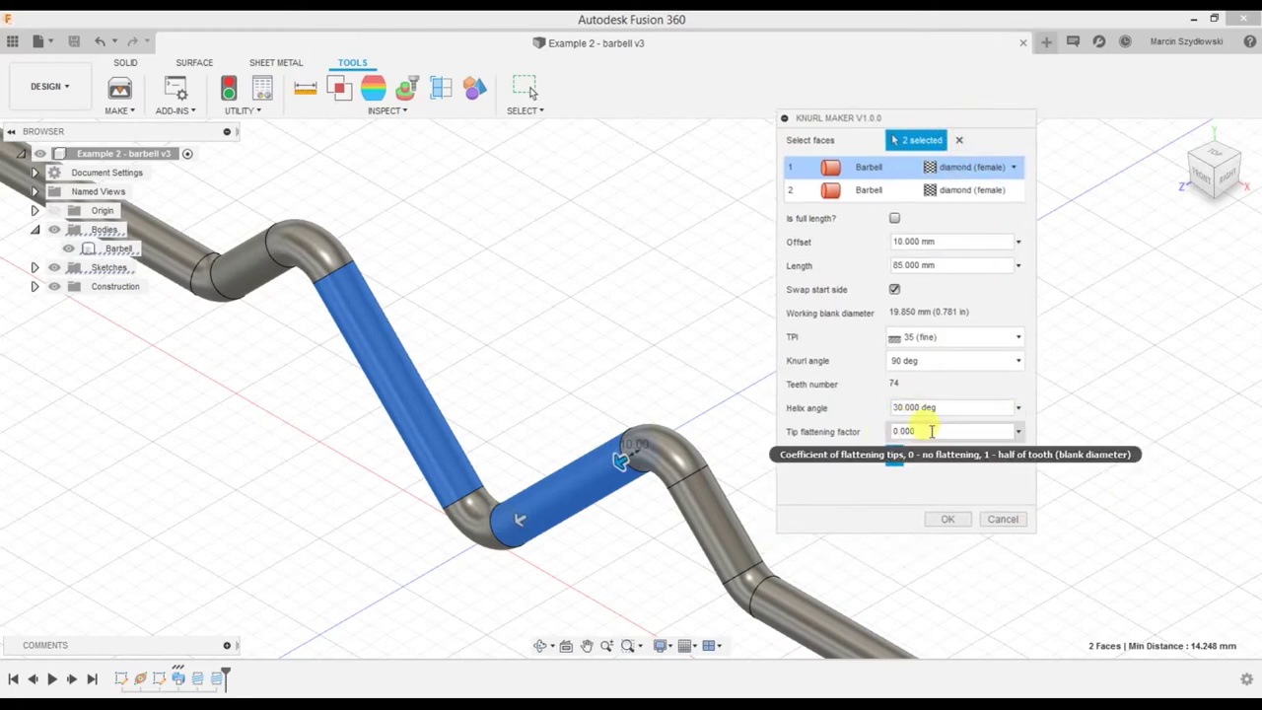
Give both grips a 12 TPI coarse pitch and generate the knurls
click(872, 192)
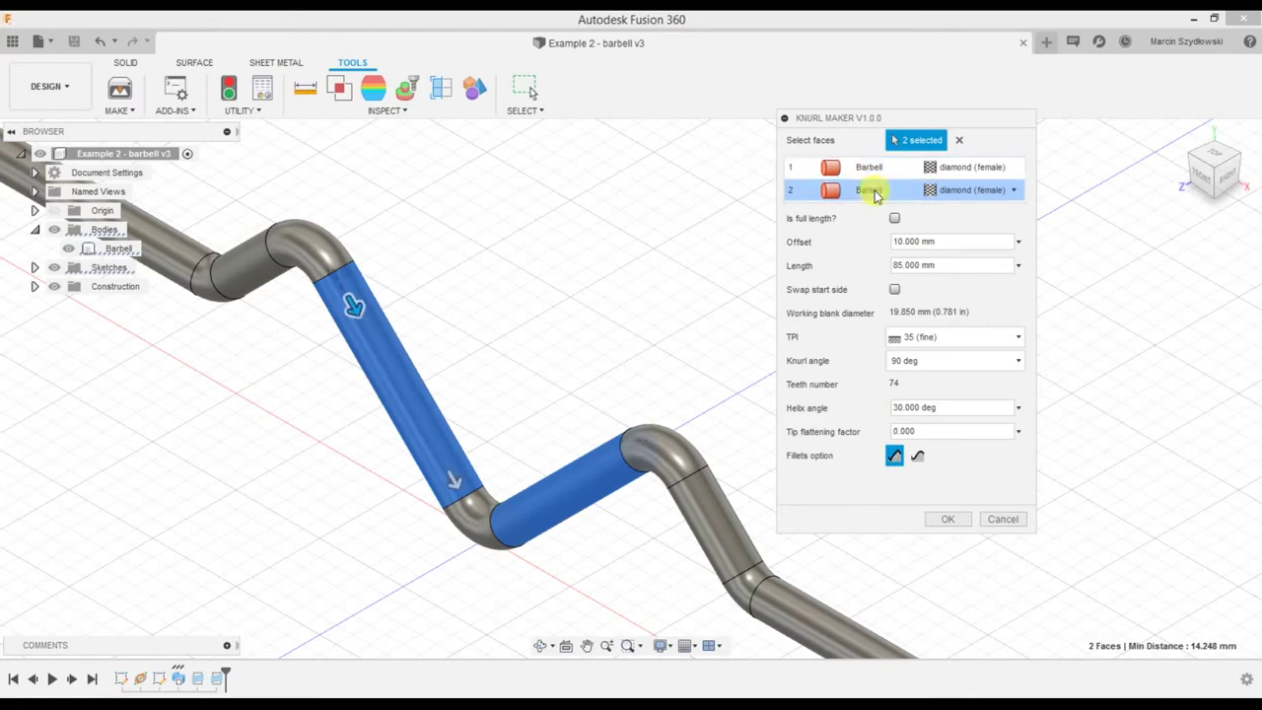
double_click(904, 432)
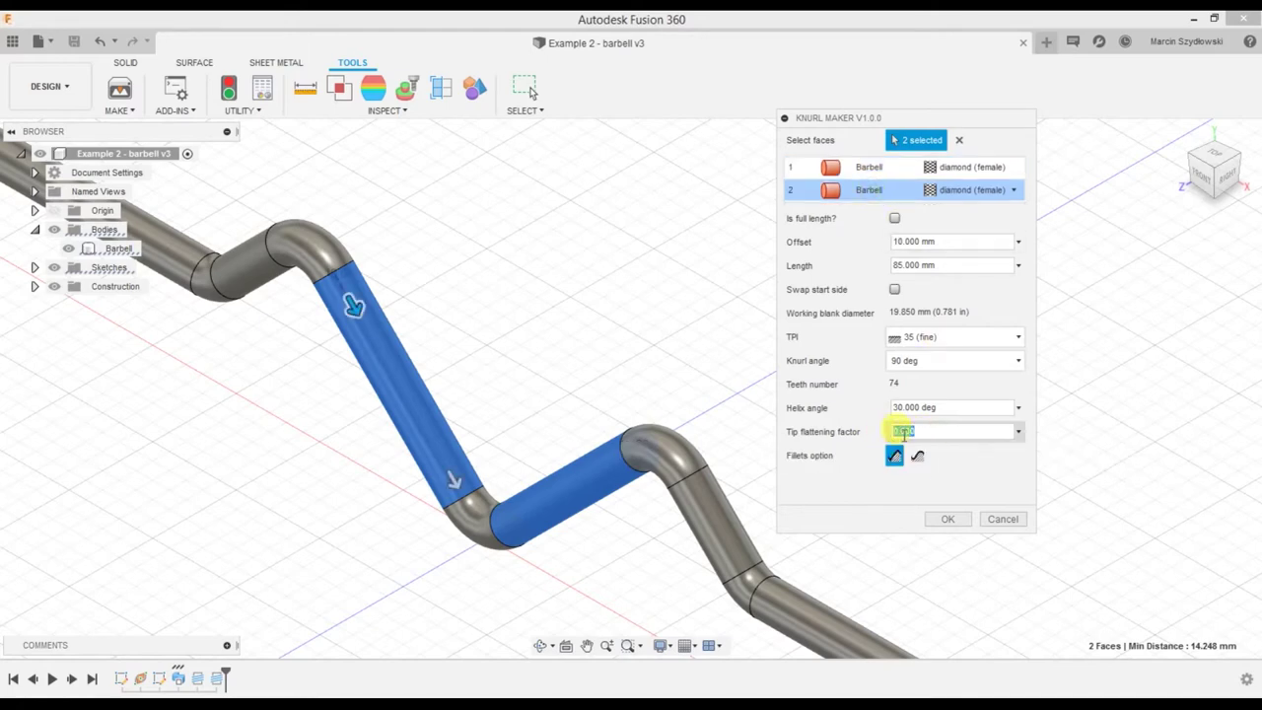
text(1)
click(1019, 337)
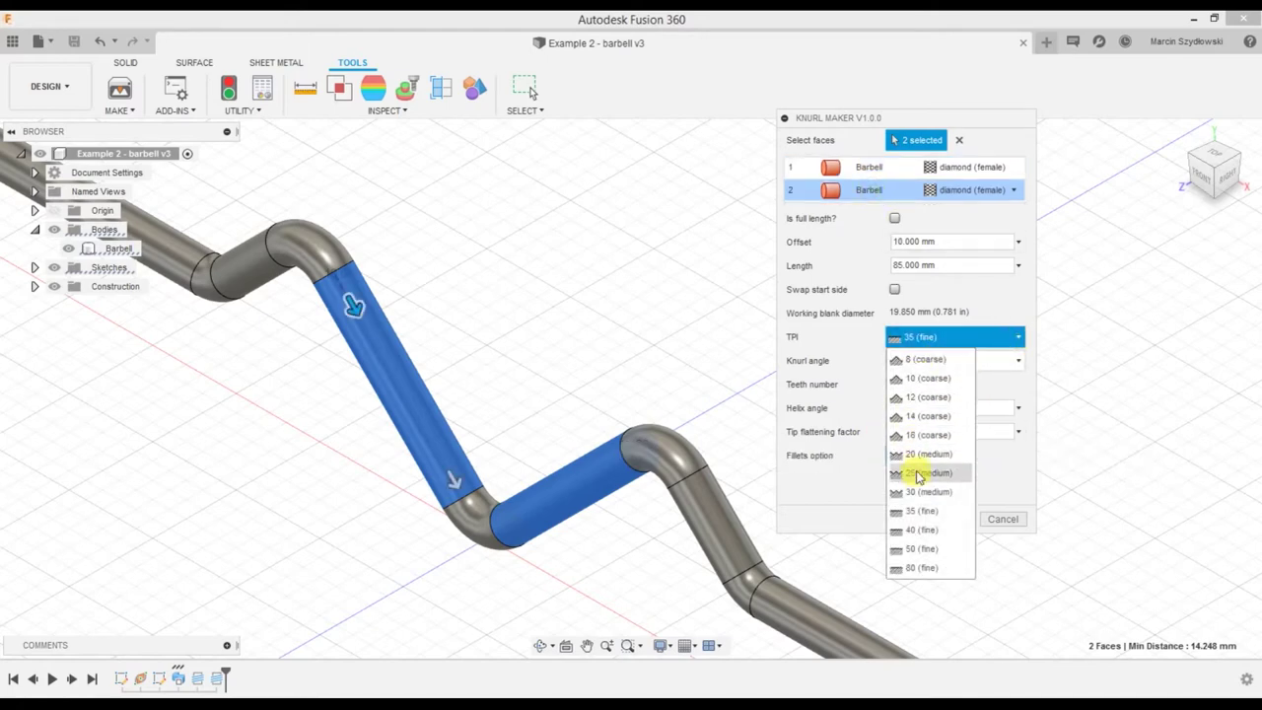
click(927, 397)
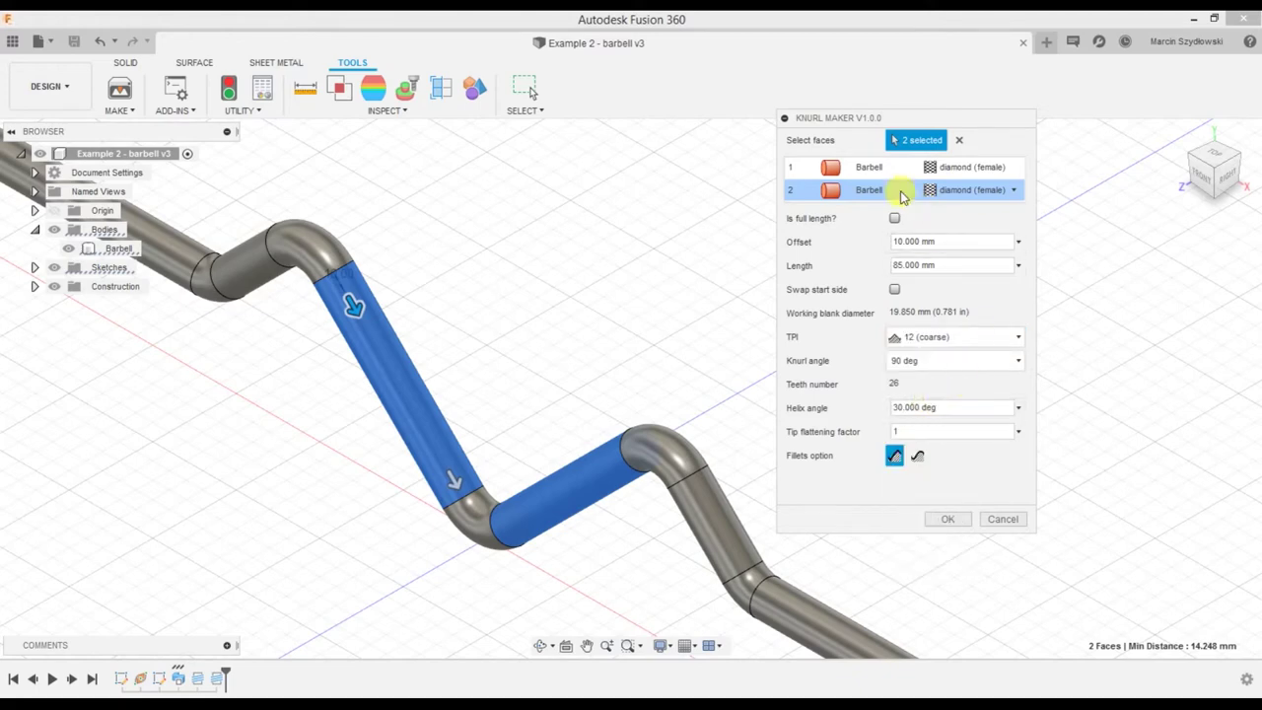
click(865, 168)
click(983, 336)
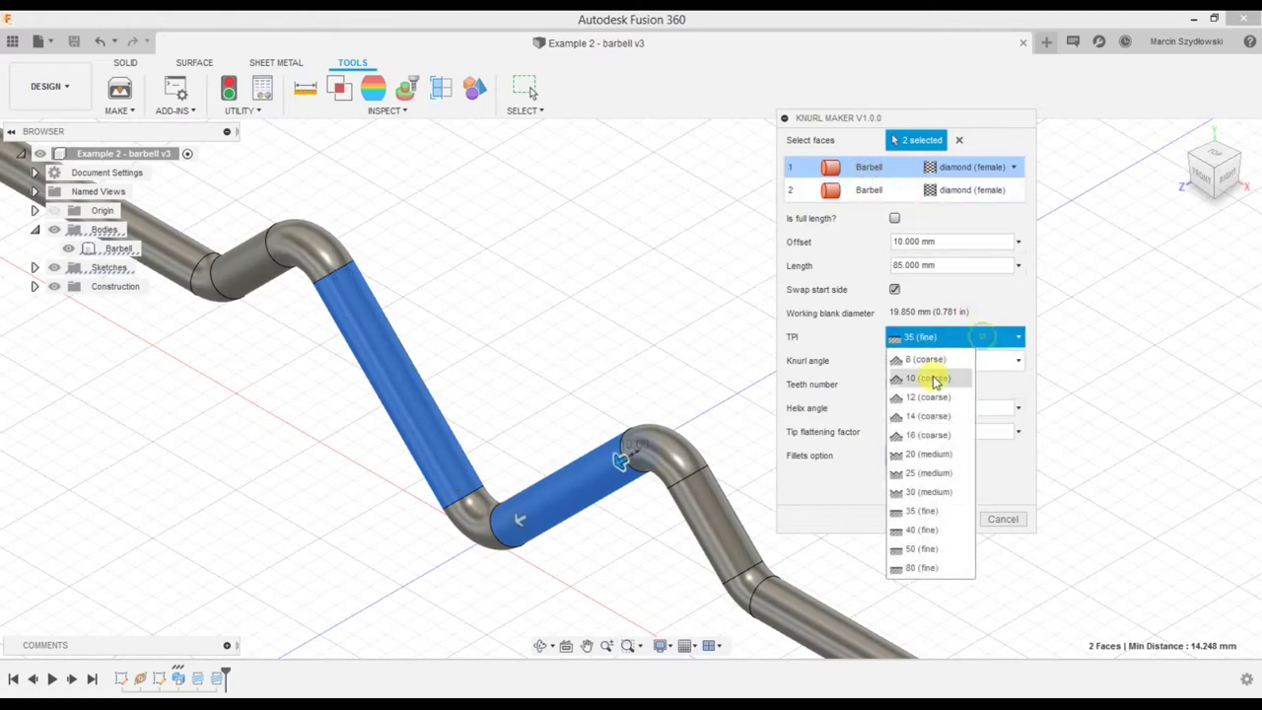
click(928, 397)
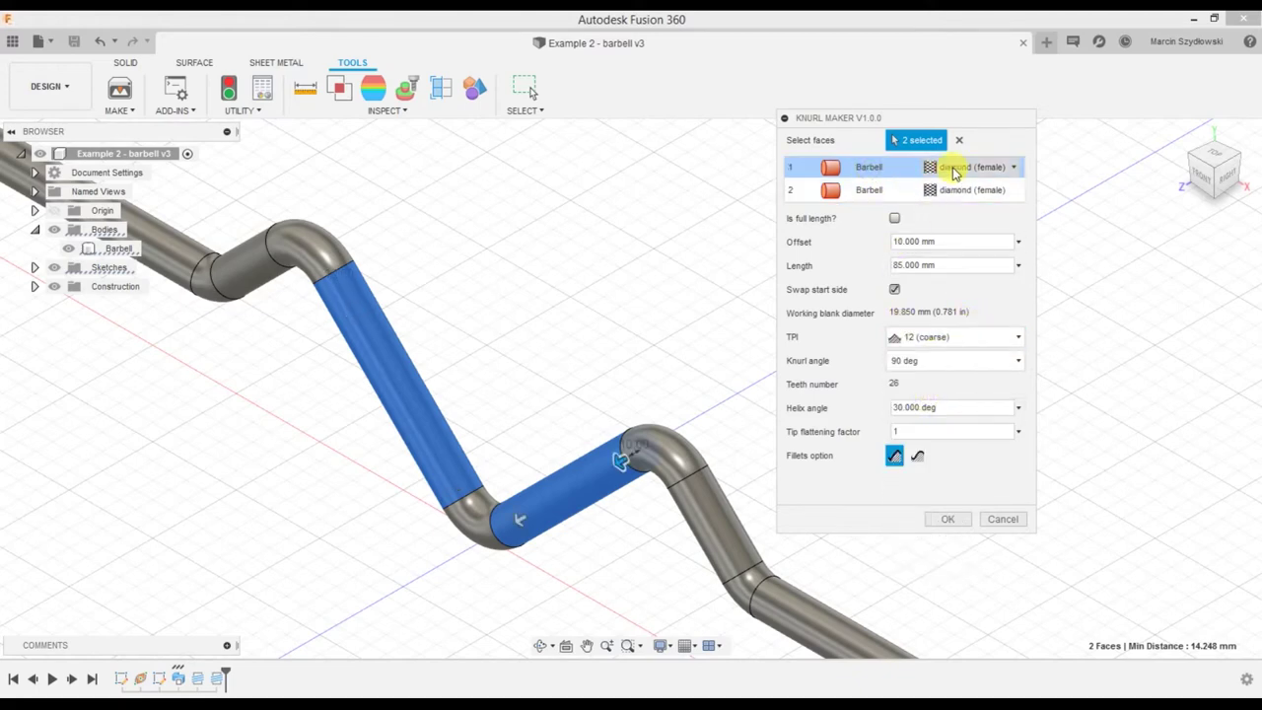
click(945, 523)
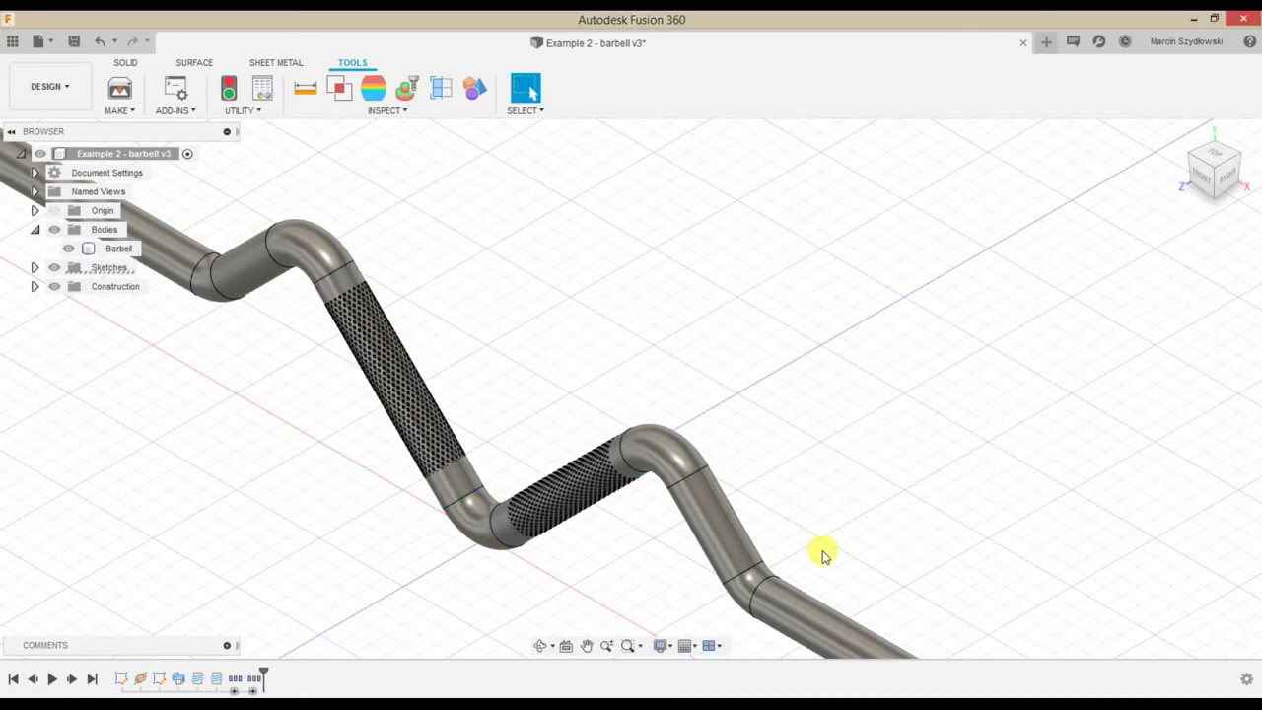
Zoom and orbit to front and angled views of the knurled barbell grips
scroll(369, 479, up, 5)
scroll(450, 493, up, 3)
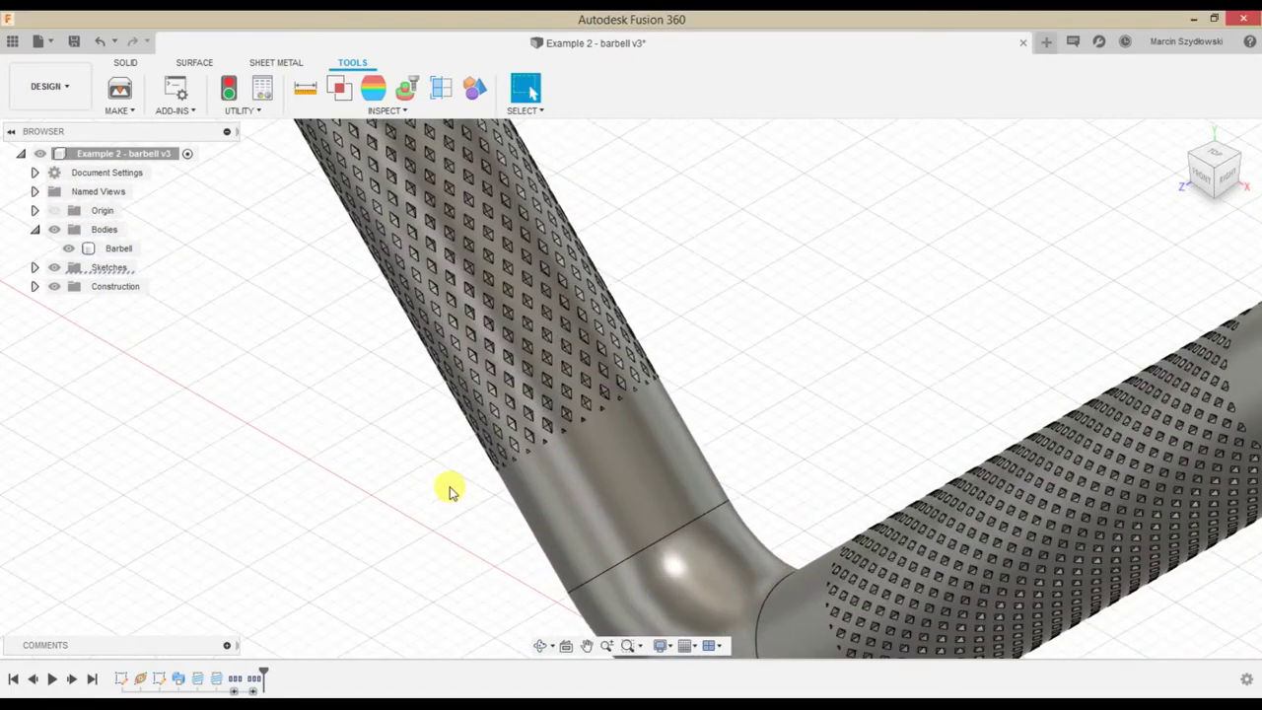
scroll(449, 461, down, 5)
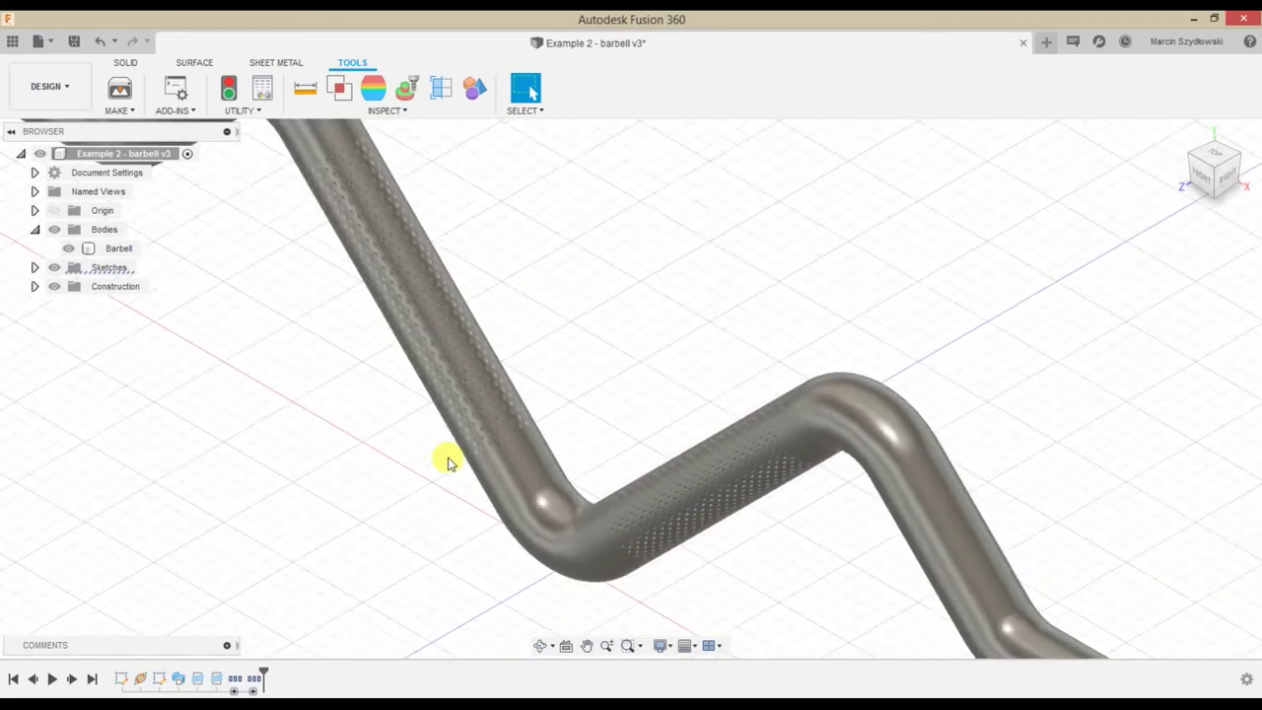
scroll(414, 499, down, 2)
mouse_move(414, 499)
shift+middle_down()
mouse_move(444, 446)
mouse_move(445, 460)
shift+middle_up()
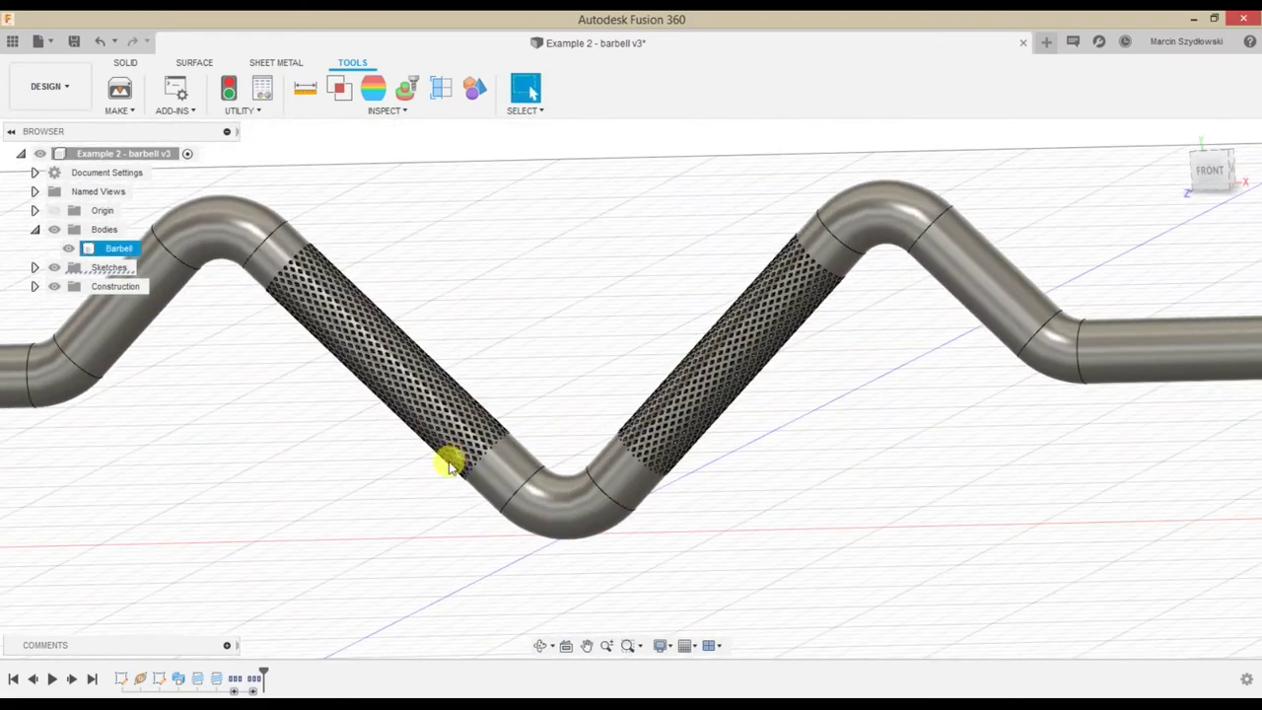
mouse_move(476, 507)
shift+middle_down()
mouse_move(499, 474)
mouse_move(514, 481)
mouse_move(493, 479)
mouse_move(474, 501)
mouse_move(463, 526)
mouse_move(474, 550)
mouse_move(423, 535)
mouse_move(459, 535)
mouse_move(460, 549)
shift+middle_up()
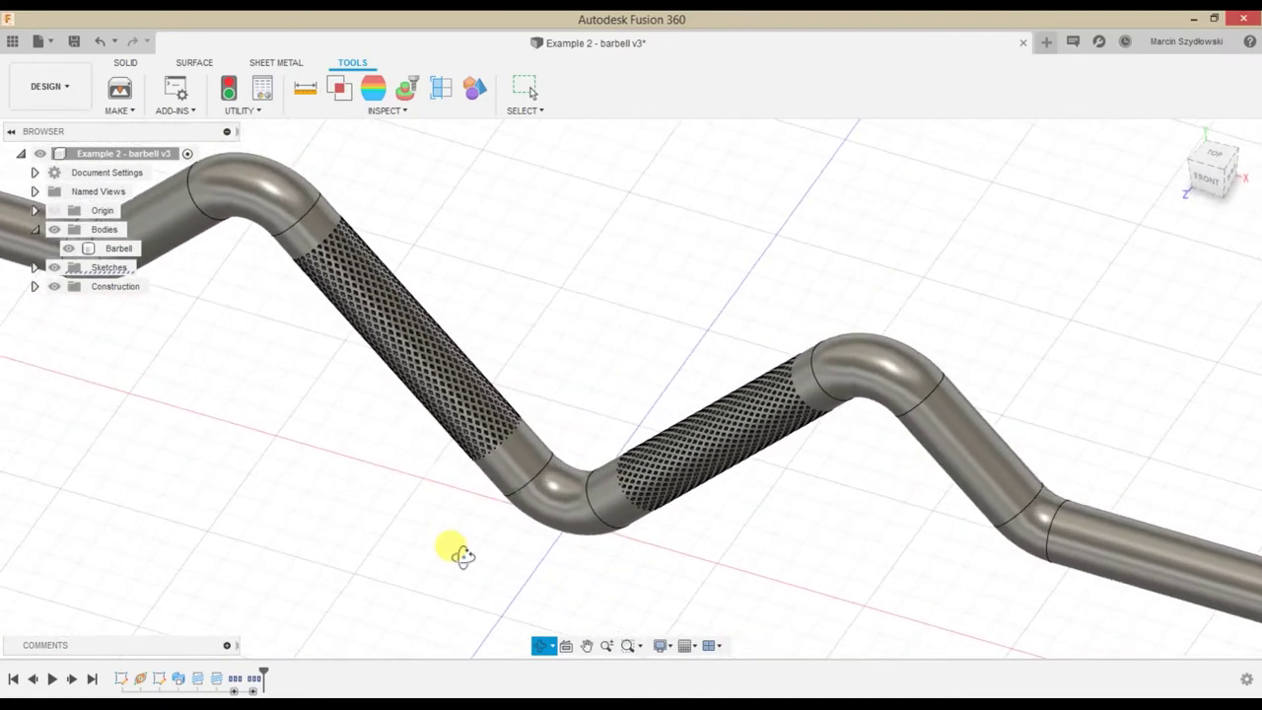
Select the Barbell body and inspect the grip knurl near the upper bend from several angles
click(344, 290)
scroll(345, 290, up, 5)
scroll(347, 306, up, 3)
scroll(353, 333, down, 8)
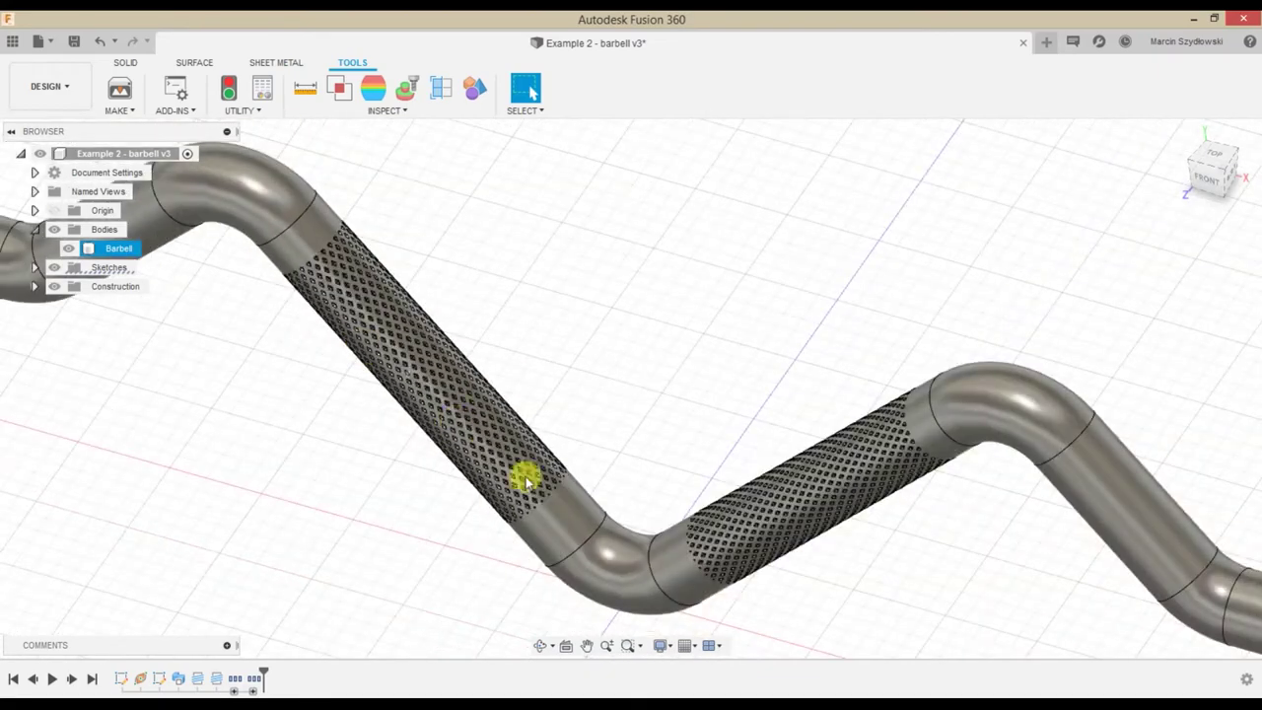
shift+middle_drag(522, 480, 775, 409)
scroll(775, 395, up, 8)
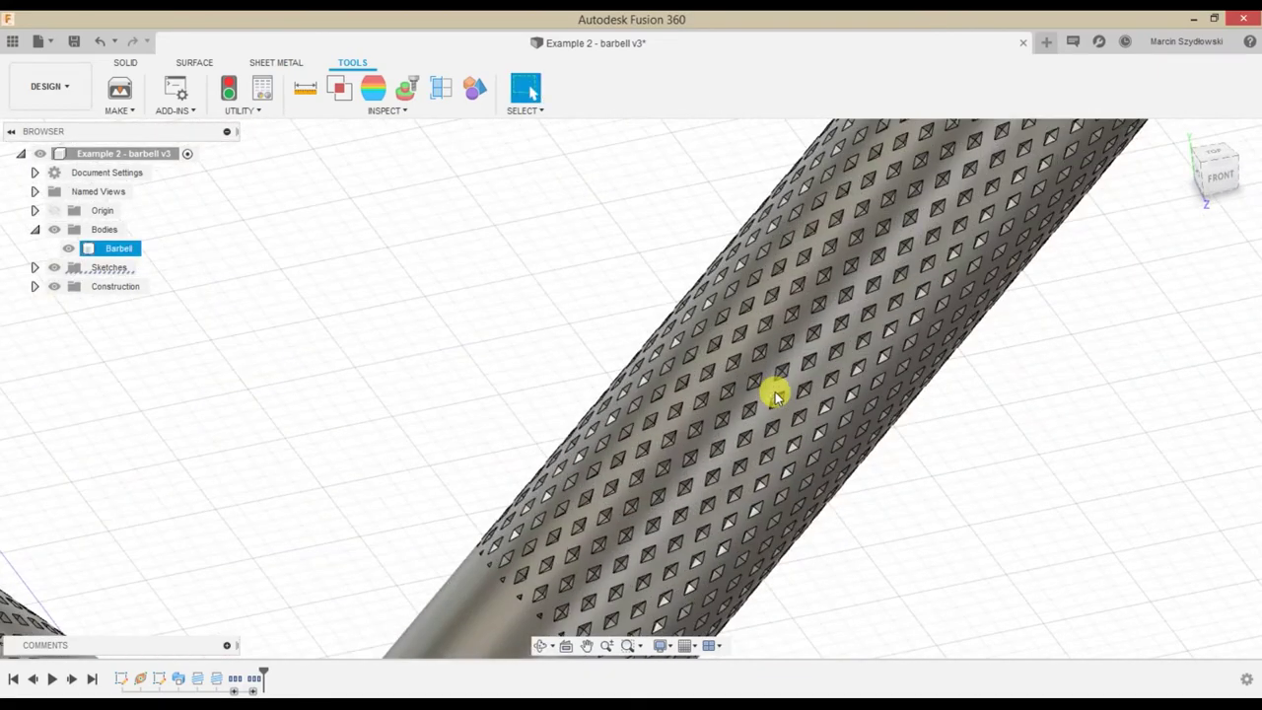
scroll(776, 395, down, 5)
middle_drag(862, 293, 657, 426)
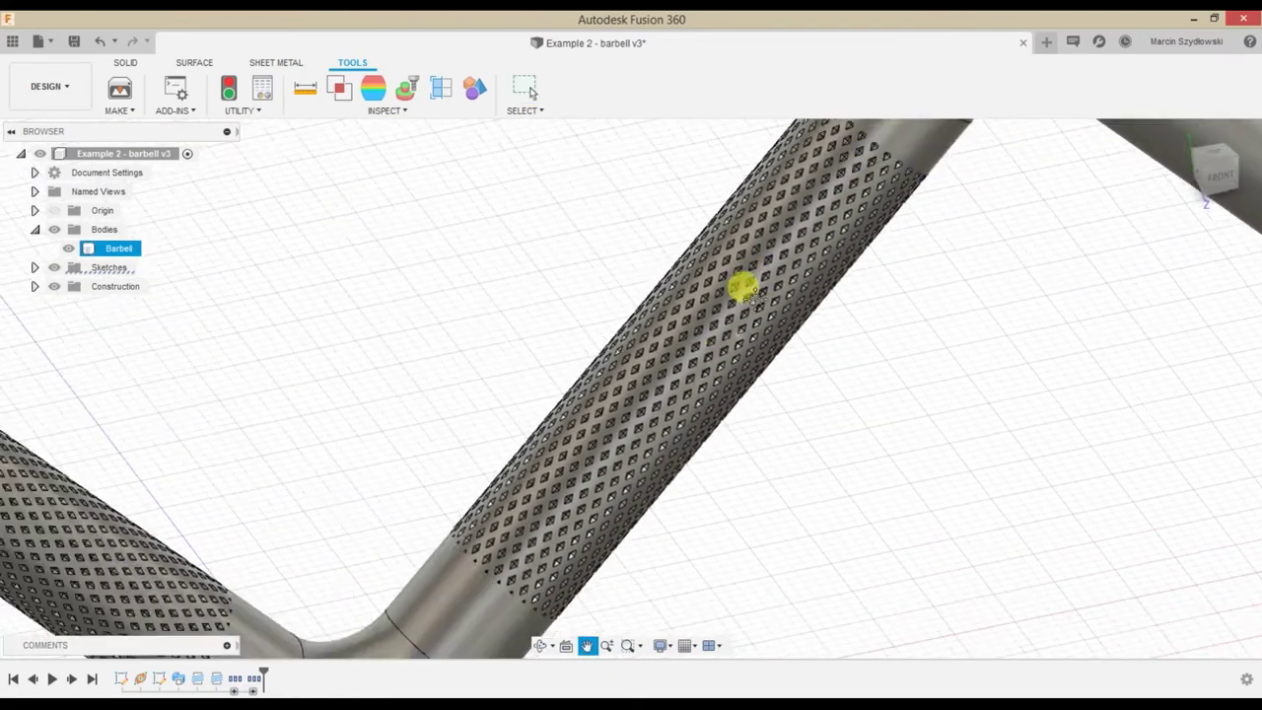
scroll(742, 287, down, 4)
scroll(705, 333, down, 4)
scroll(572, 330, down, 4)
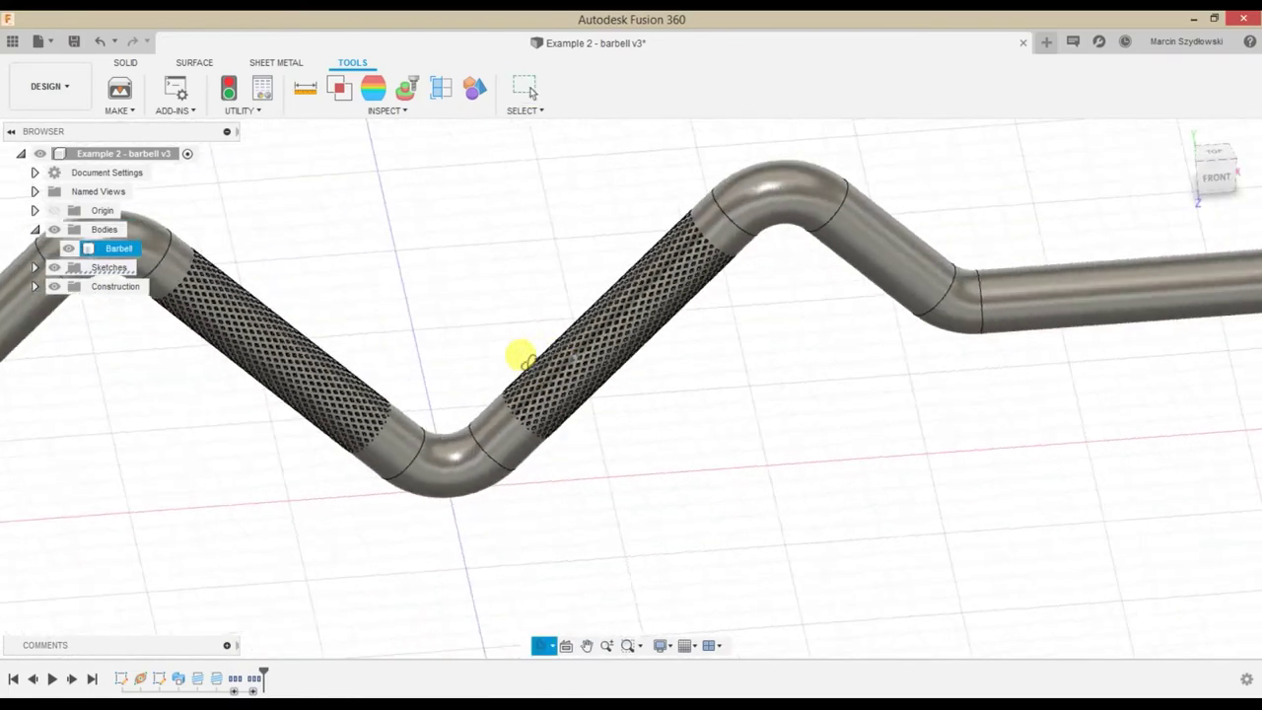
drag(522, 357, 493, 332)
key(Escape)
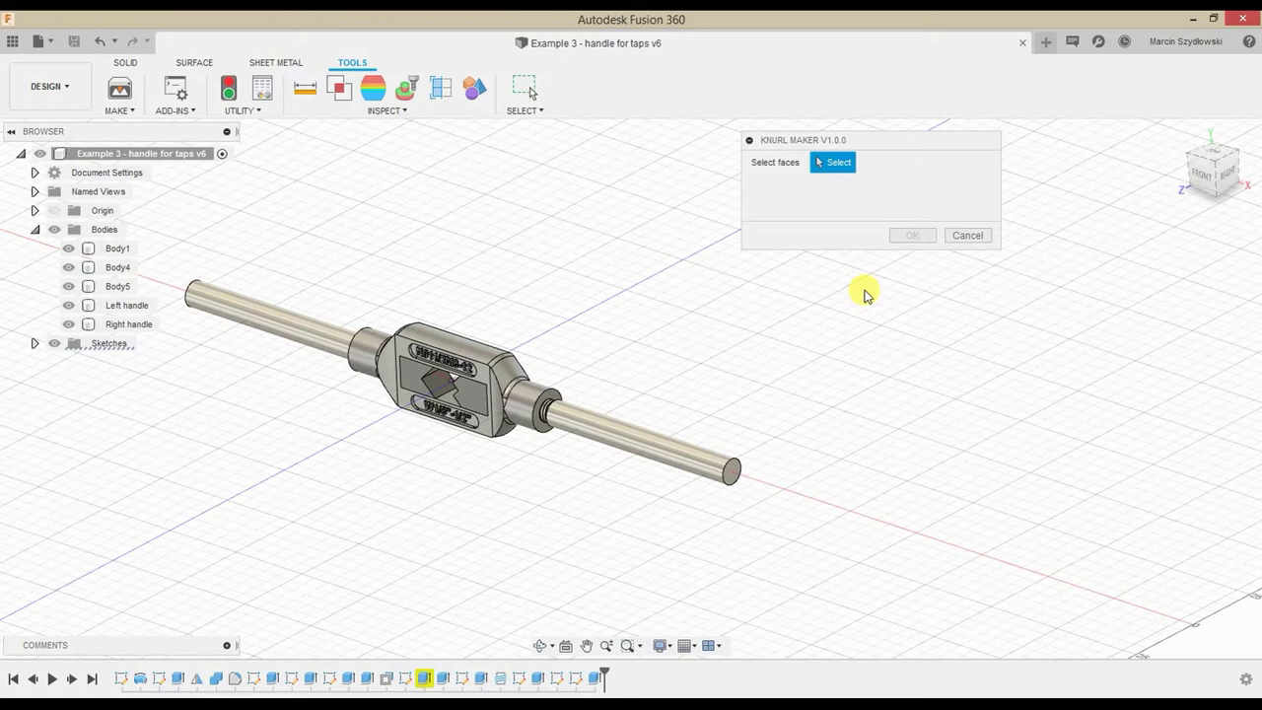
Give the Right handle a 30 mm diamond (male) knurl: 45° helix, 16 coarse TPI, 0.5 flattening
click(651, 443)
click(979, 189)
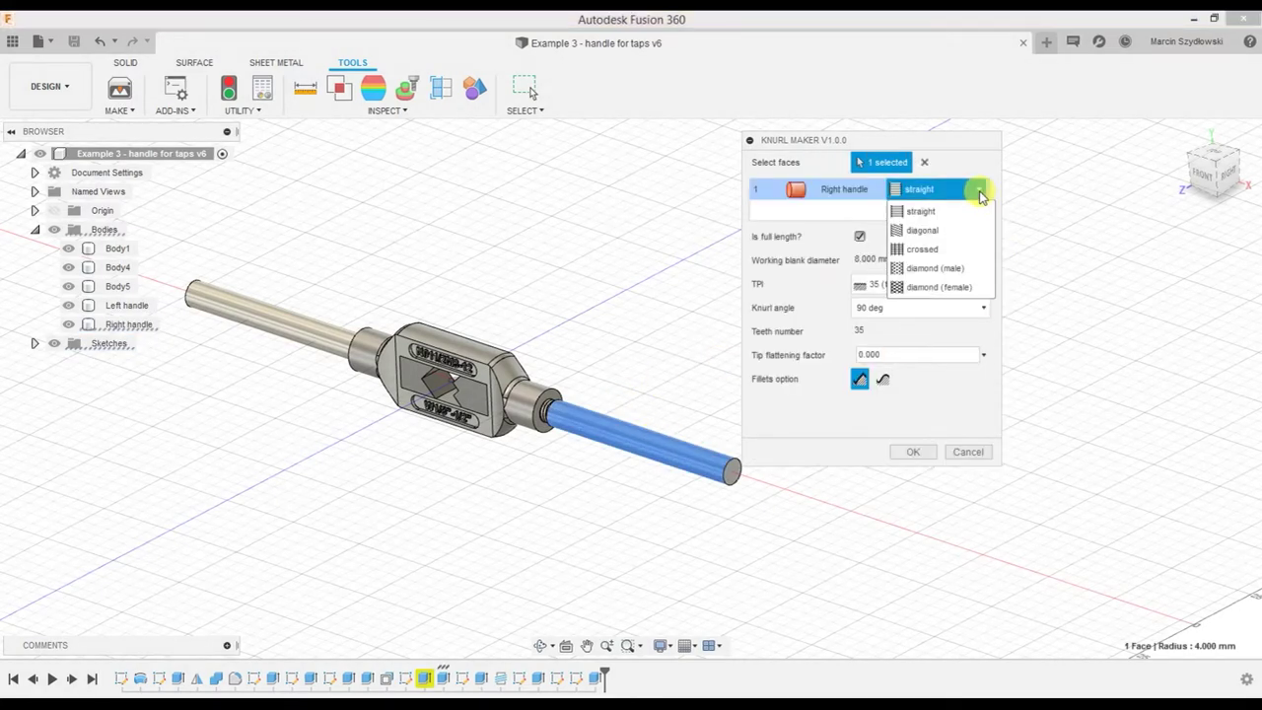
click(949, 273)
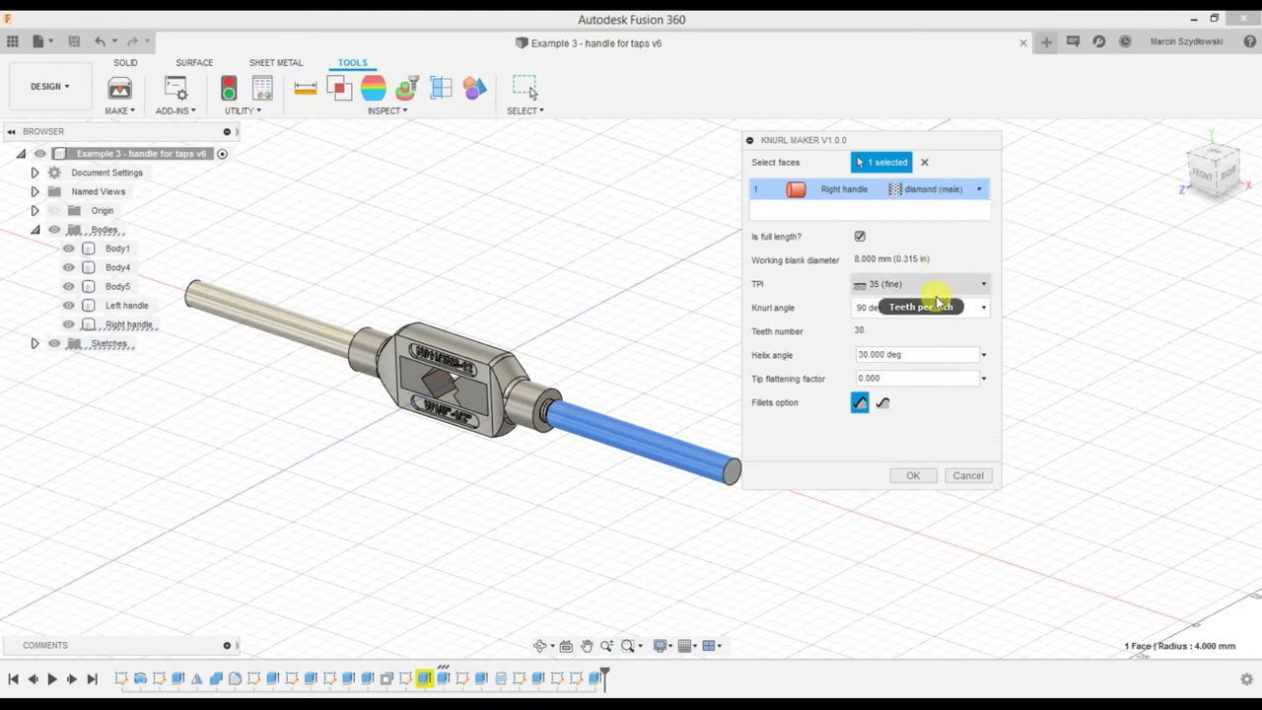
click(982, 354)
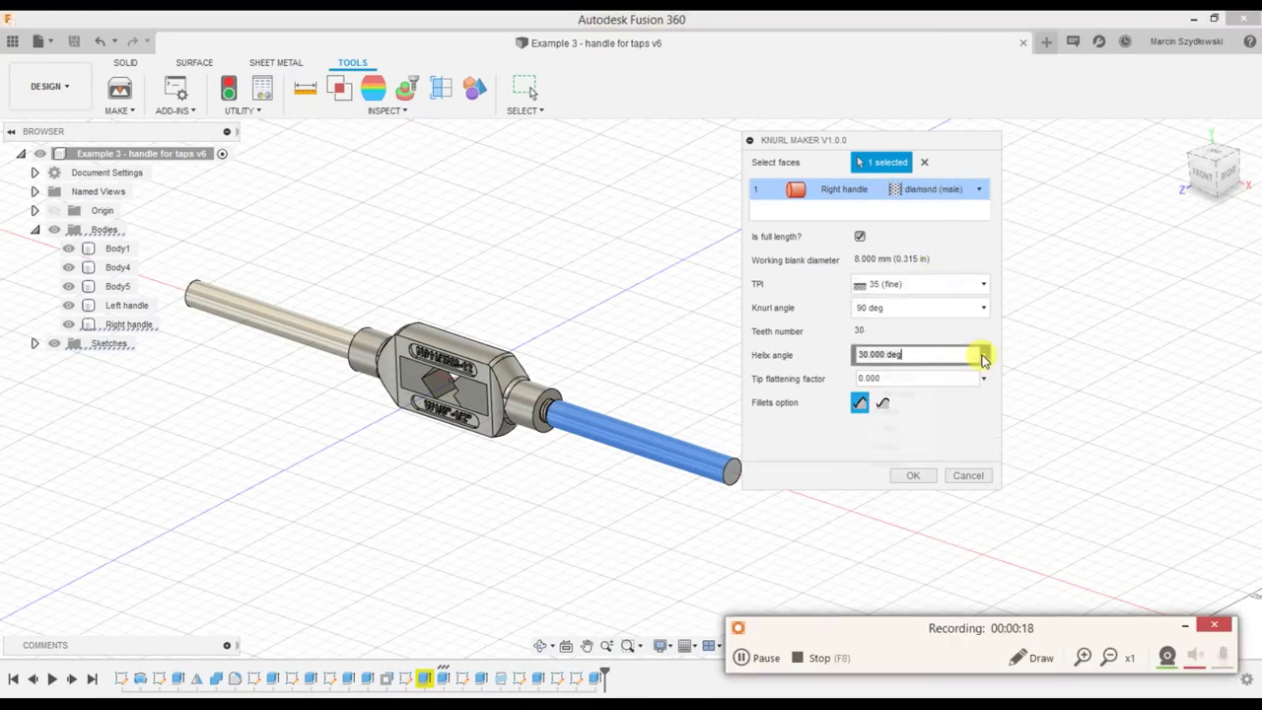
click(900, 414)
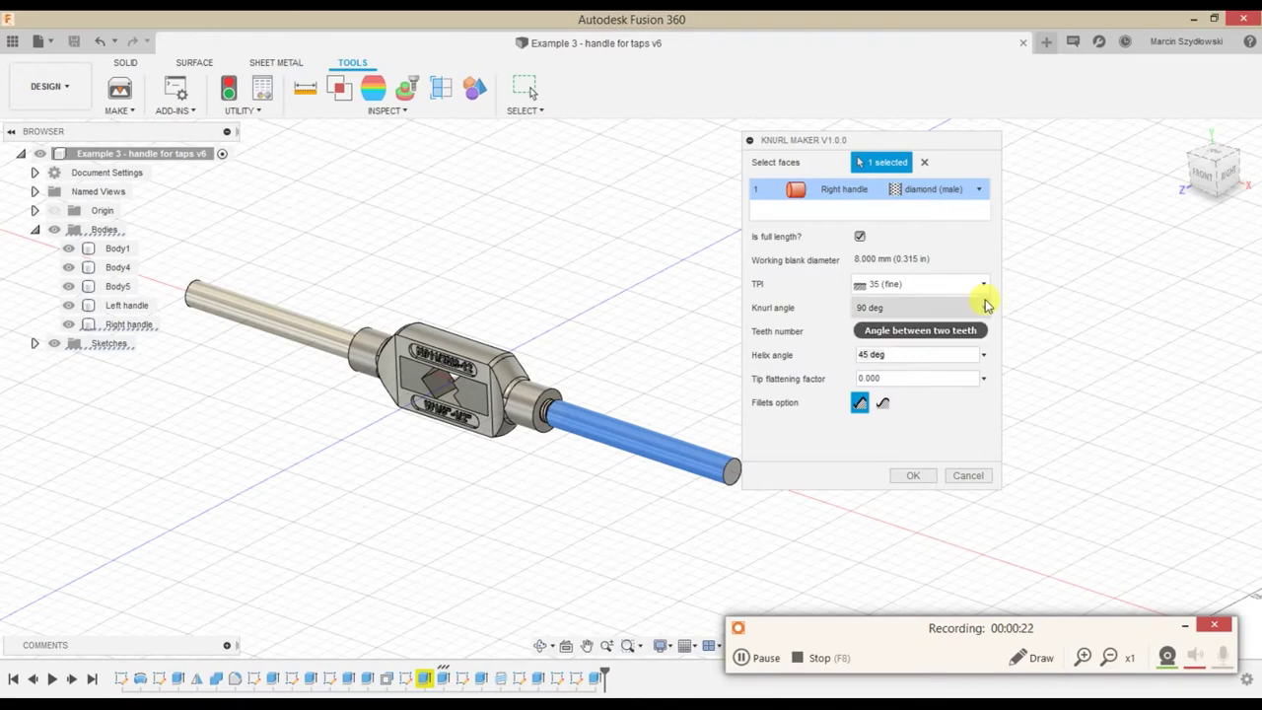
click(984, 285)
click(903, 383)
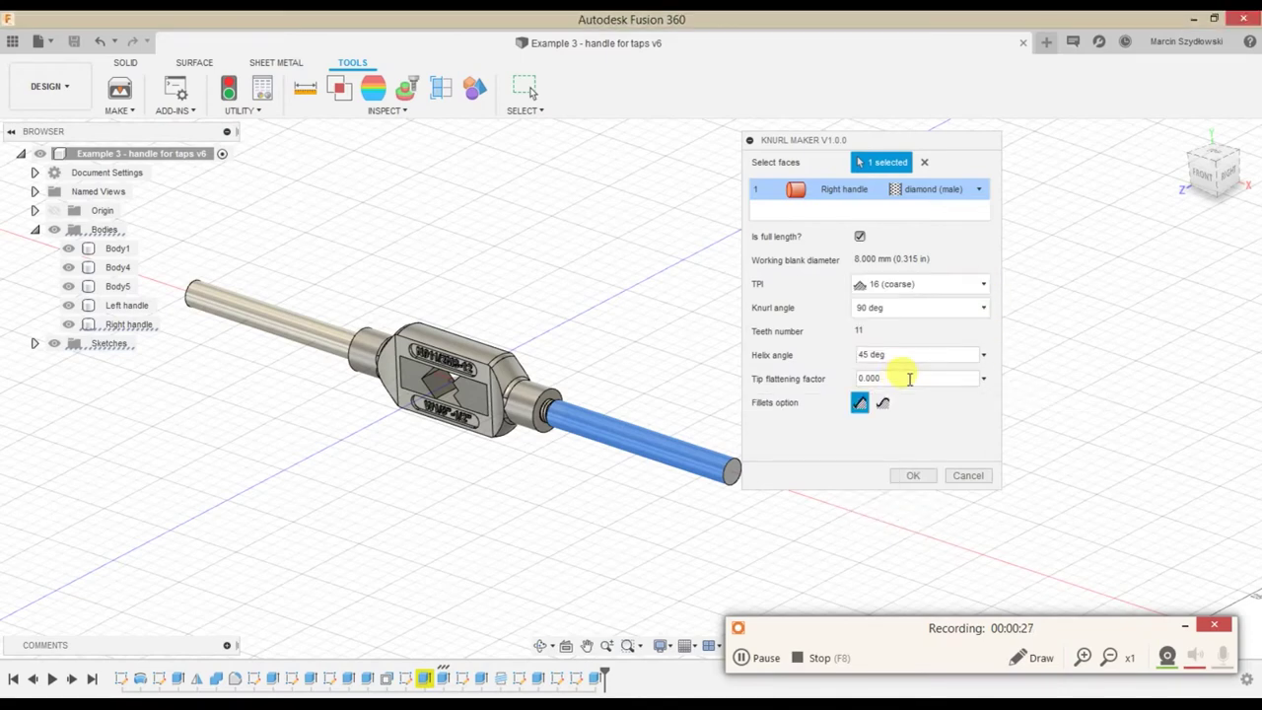
click(872, 377)
text(0.5)
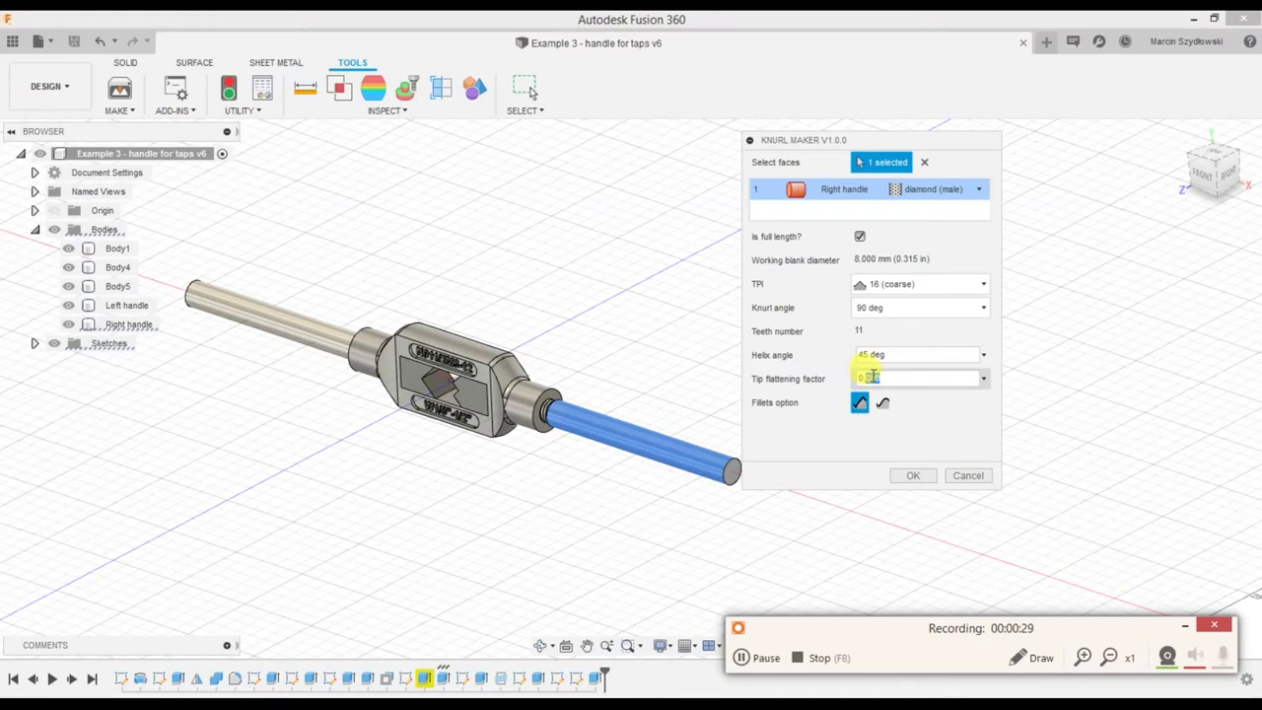
click(860, 237)
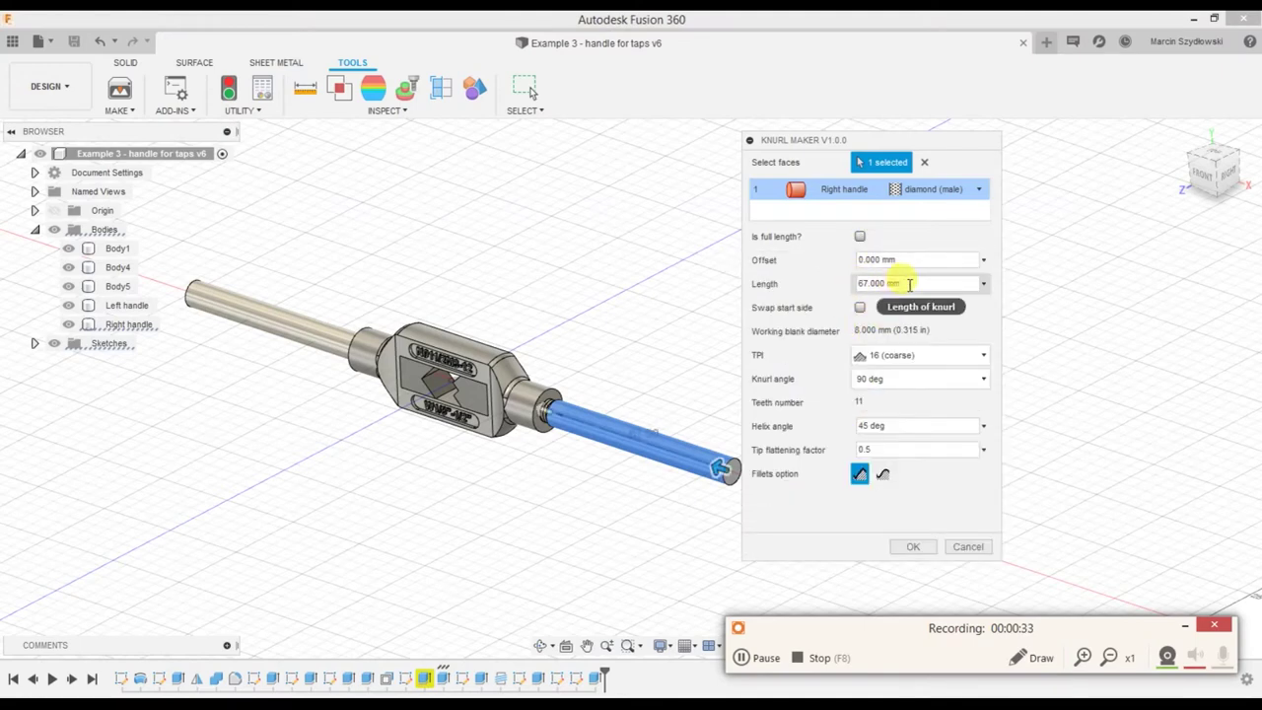
click(856, 284)
text(30)
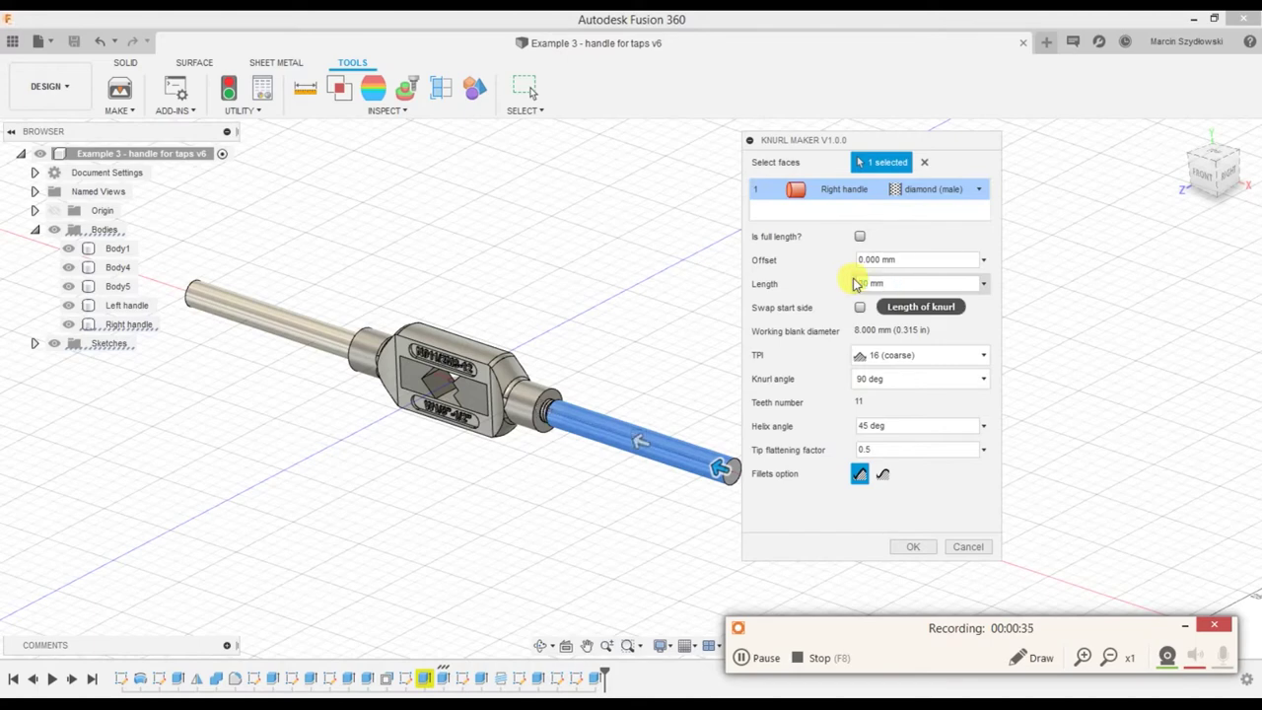
Add the Left handle as a diamond (male) knurl with 45° helix, limited to 30 mm
click(308, 335)
click(952, 213)
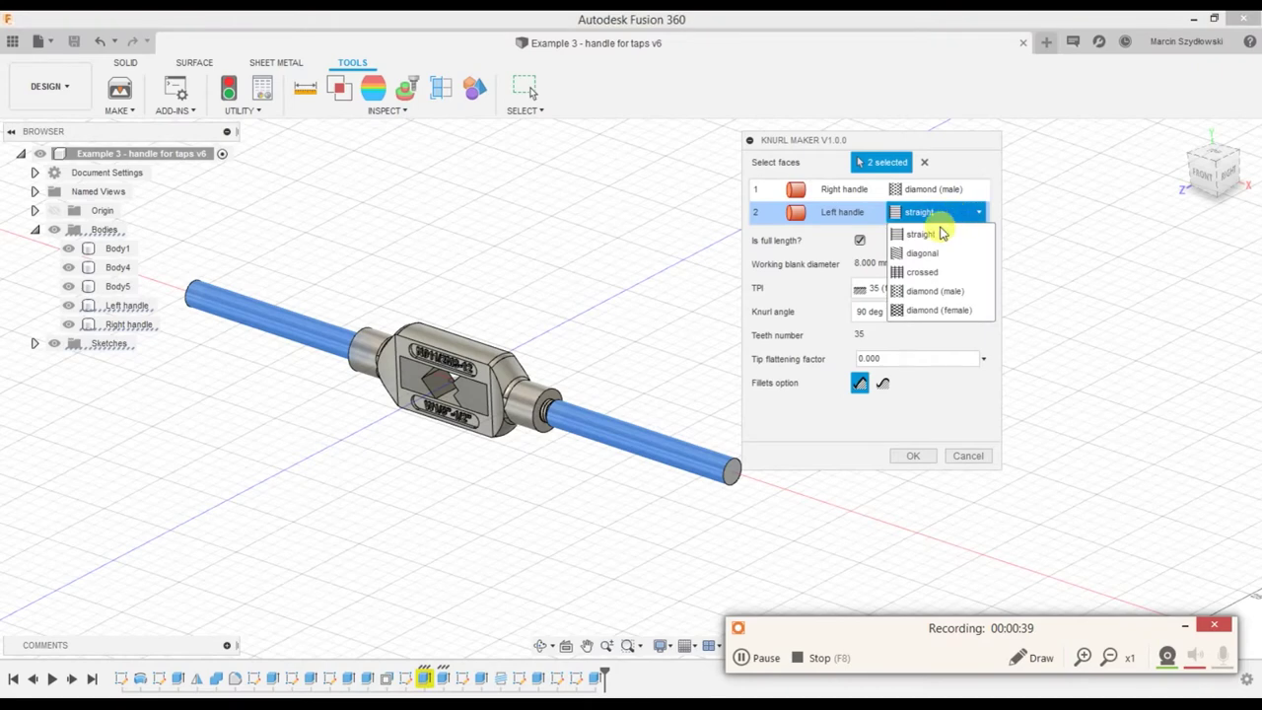
click(936, 289)
click(983, 359)
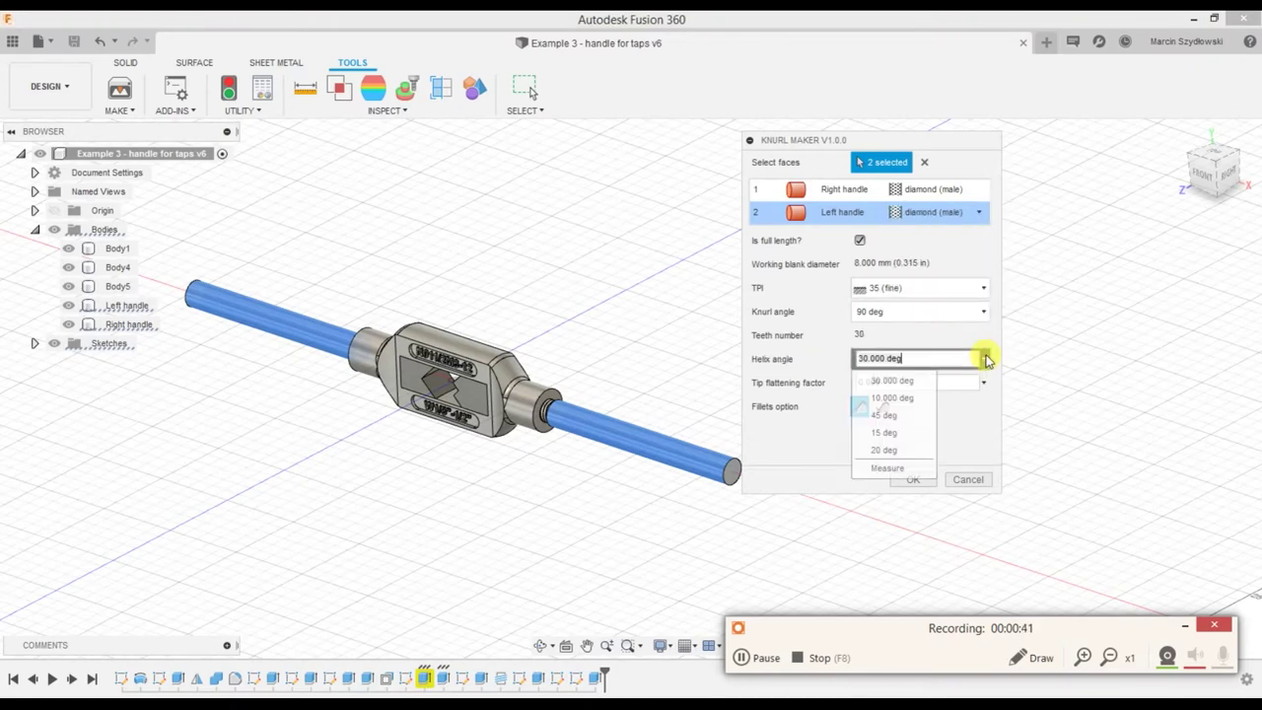
click(899, 419)
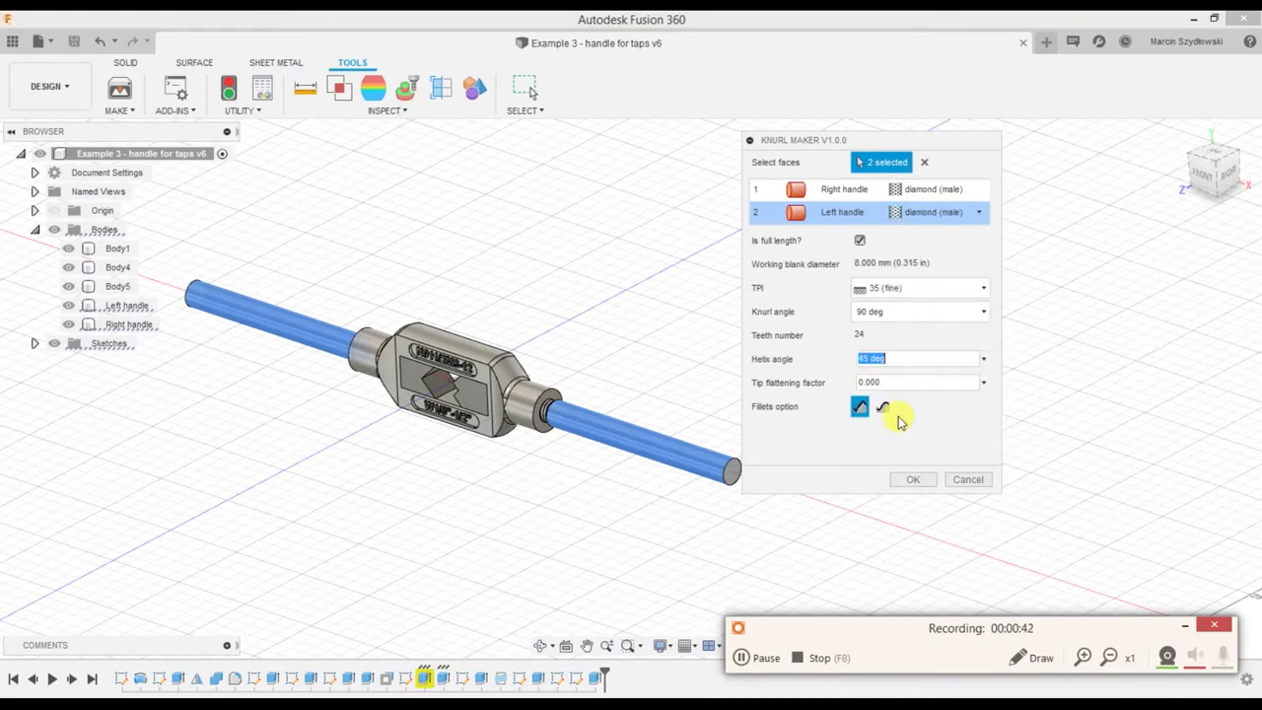
click(860, 240)
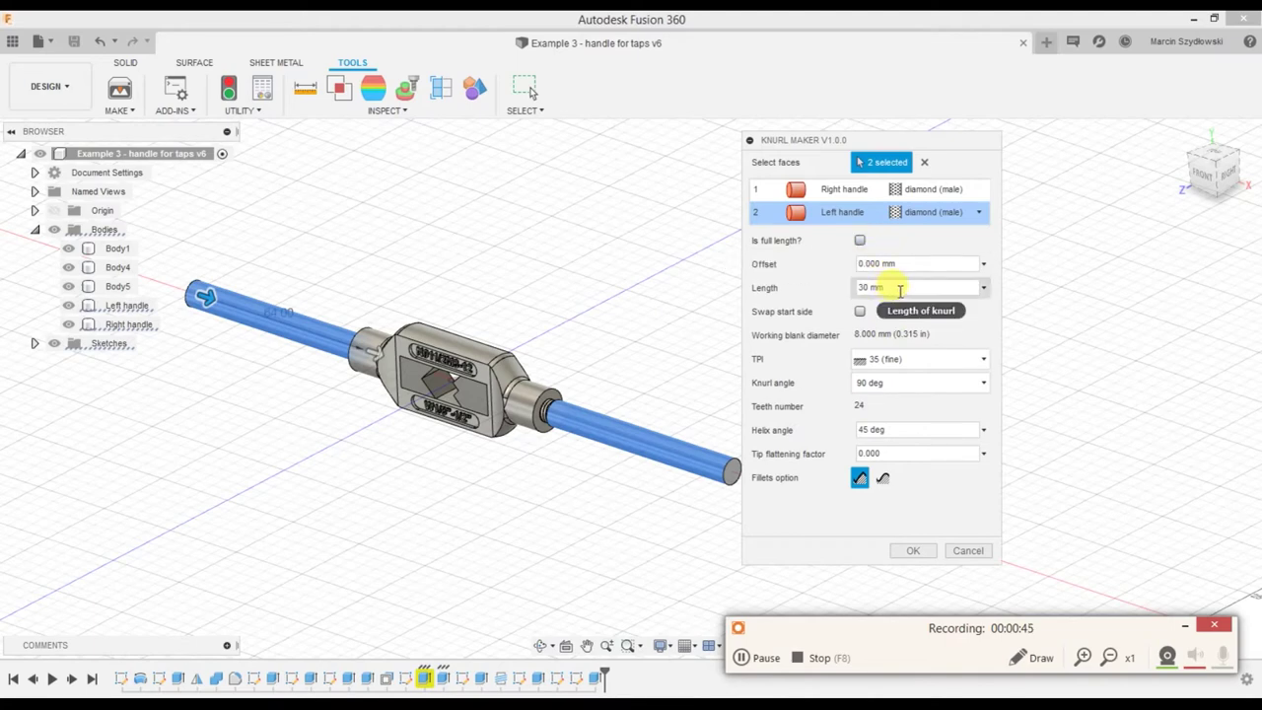
click(867, 287)
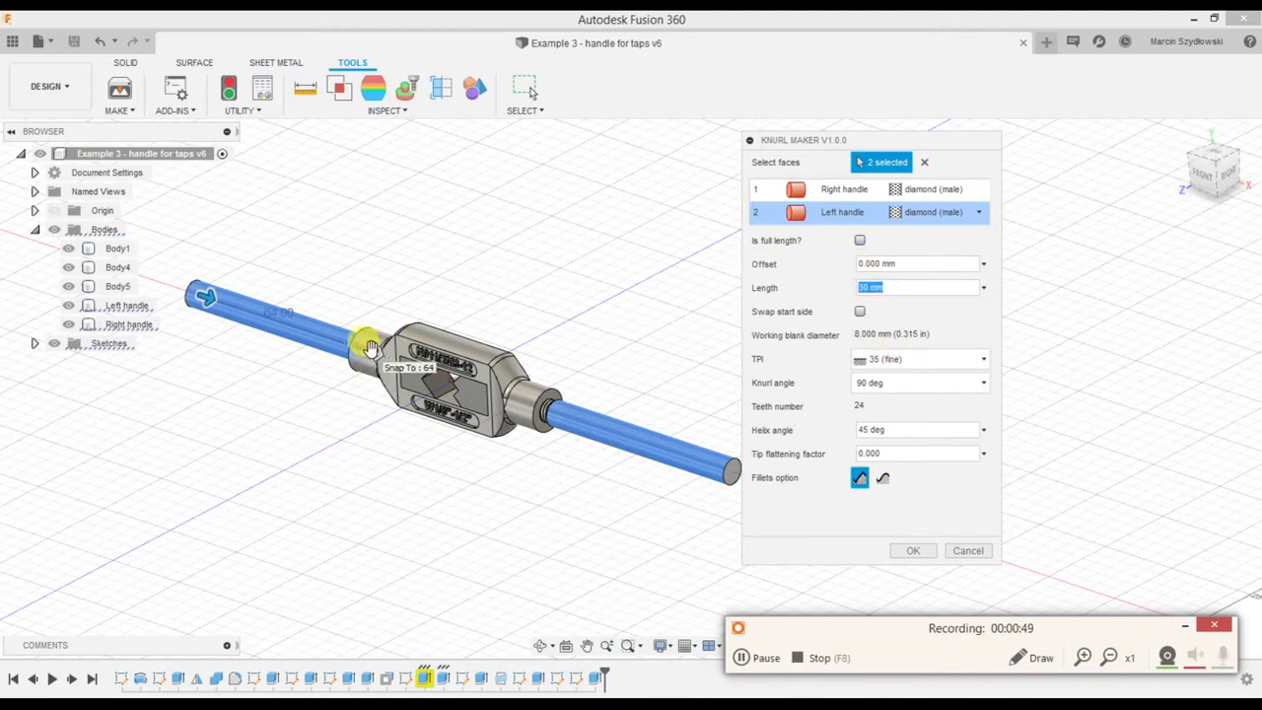
drag(371, 348, 283, 322)
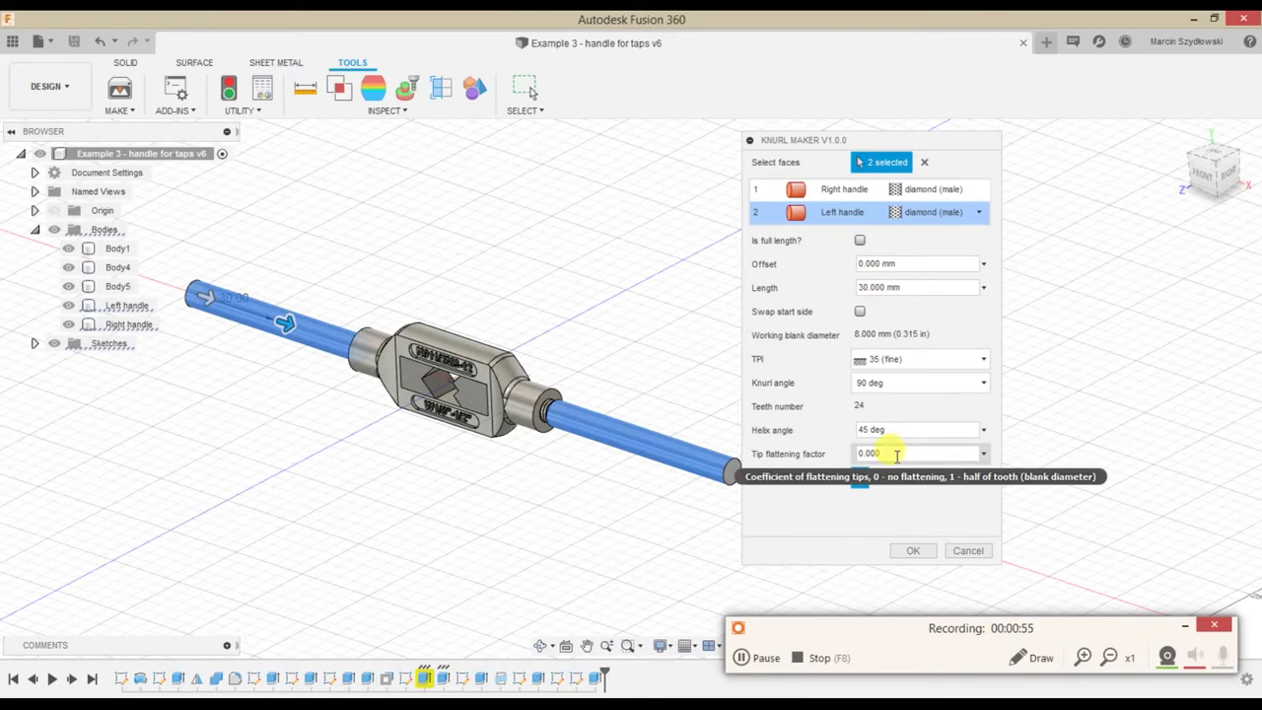
Set the Left handle's tip flattening to 0.5 and 16 coarse TPI, then apply both knurls
drag(897, 454, 874, 454)
text(0.5)
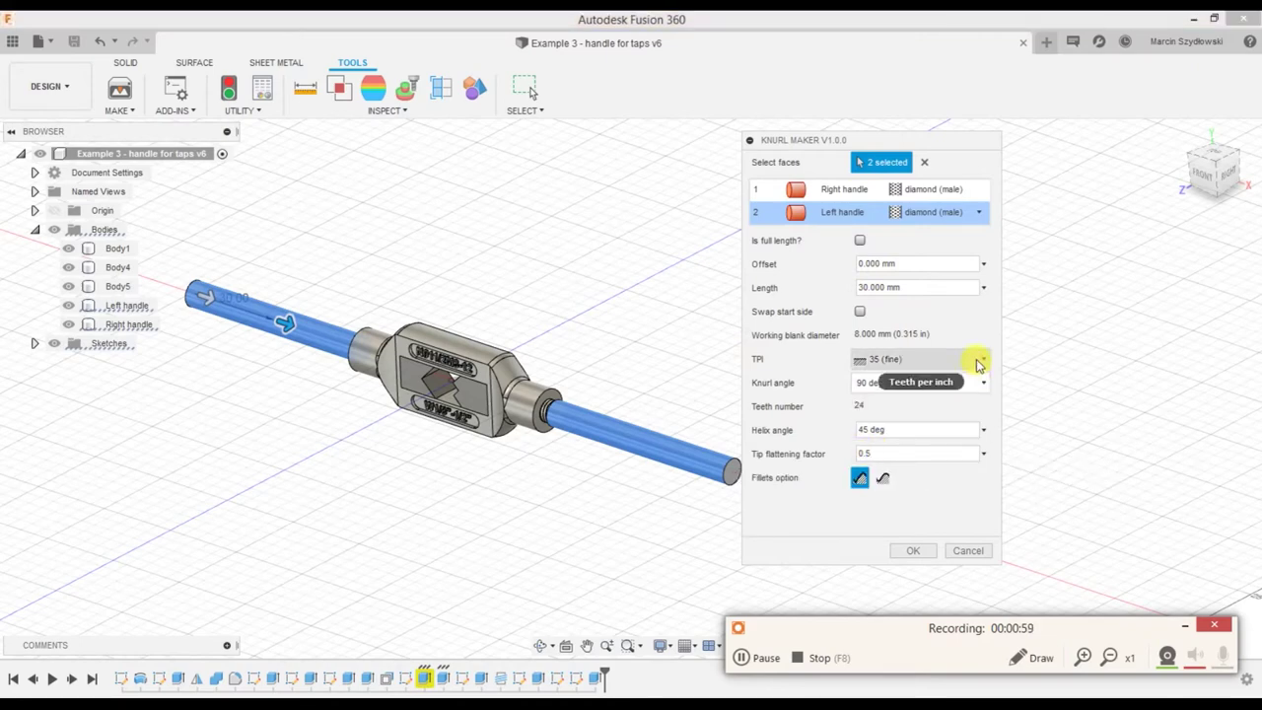
click(982, 359)
click(895, 454)
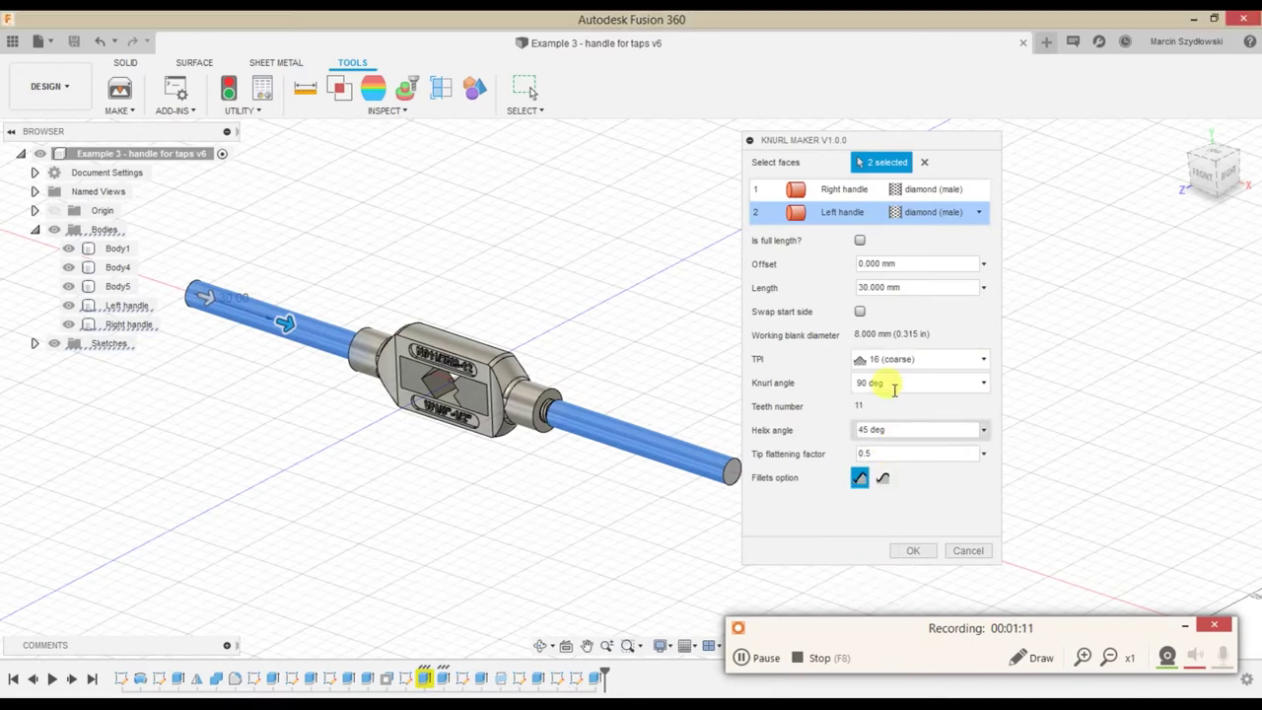
click(845, 192)
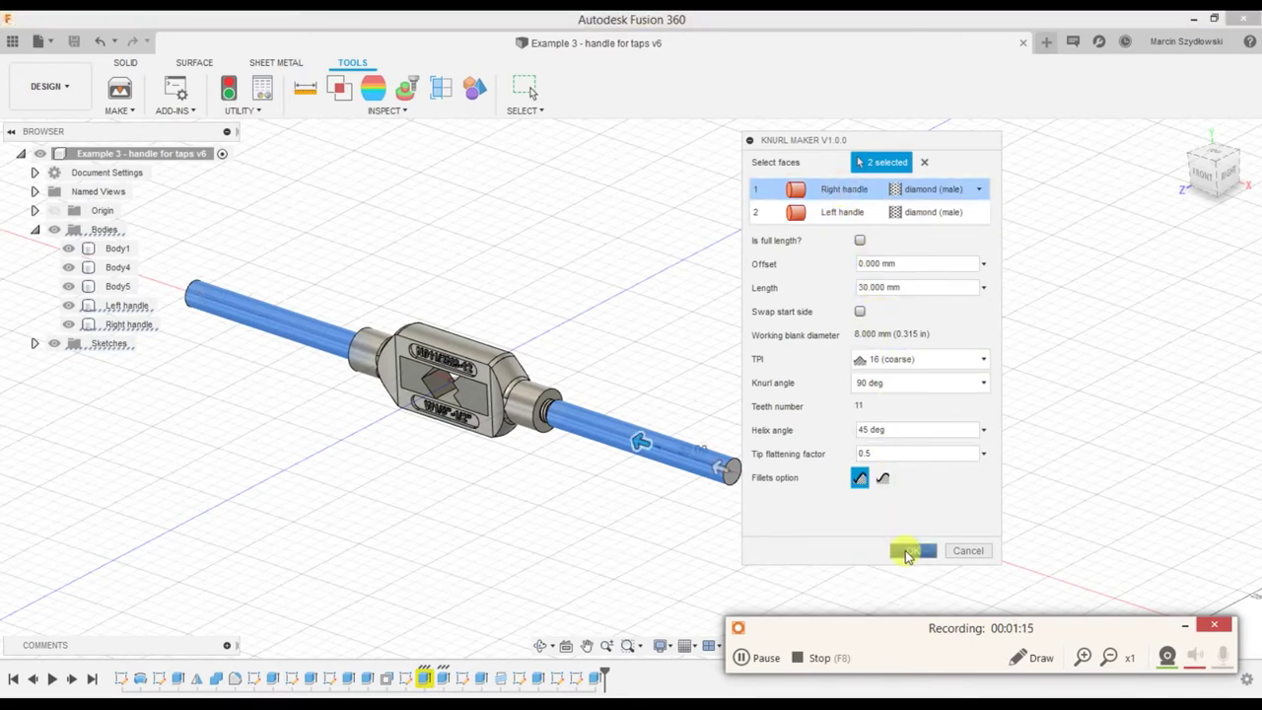
click(907, 553)
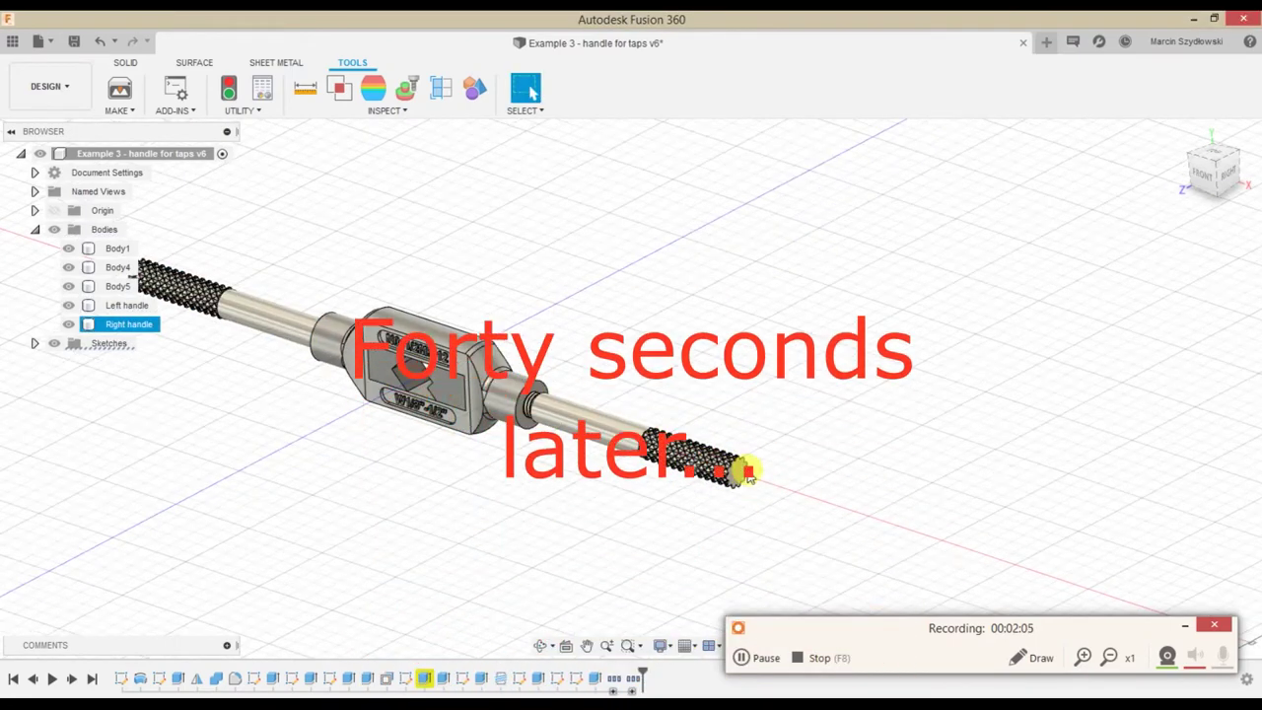
Zoom and orbit to inspect the knurled end of the tap-wrench handle
scroll(747, 473, up, 8)
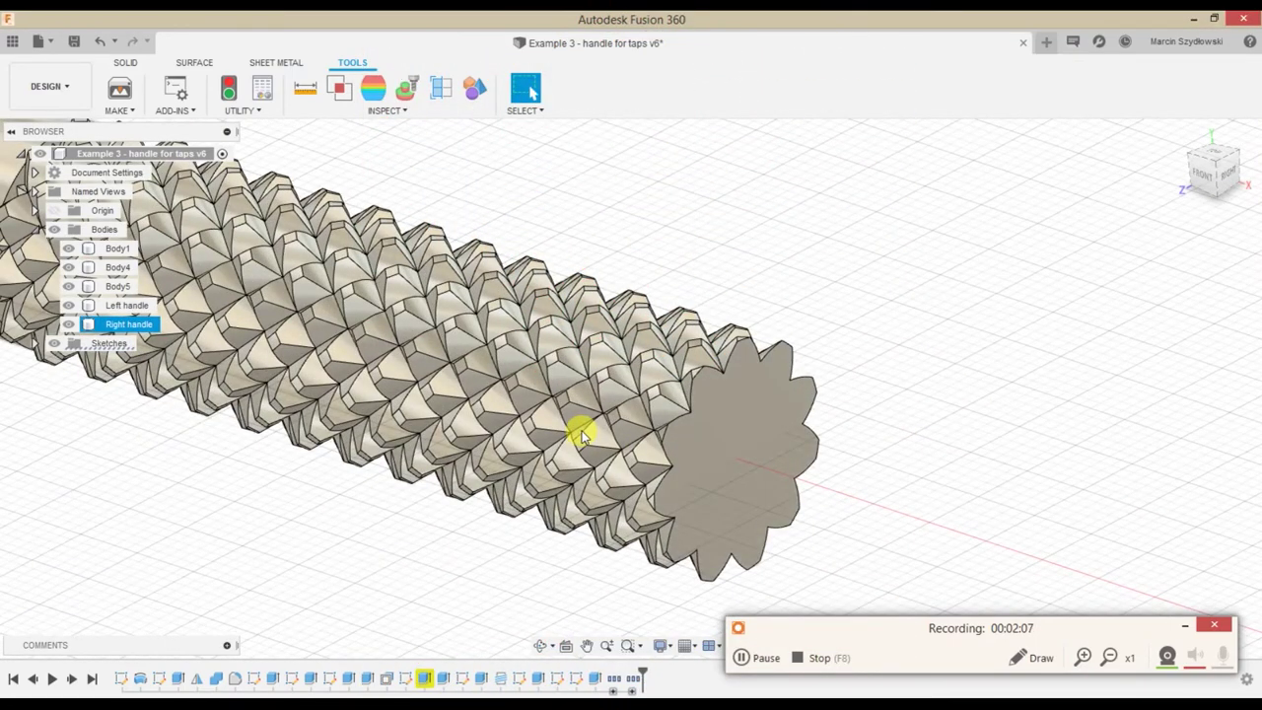
scroll(580, 432, down, 5)
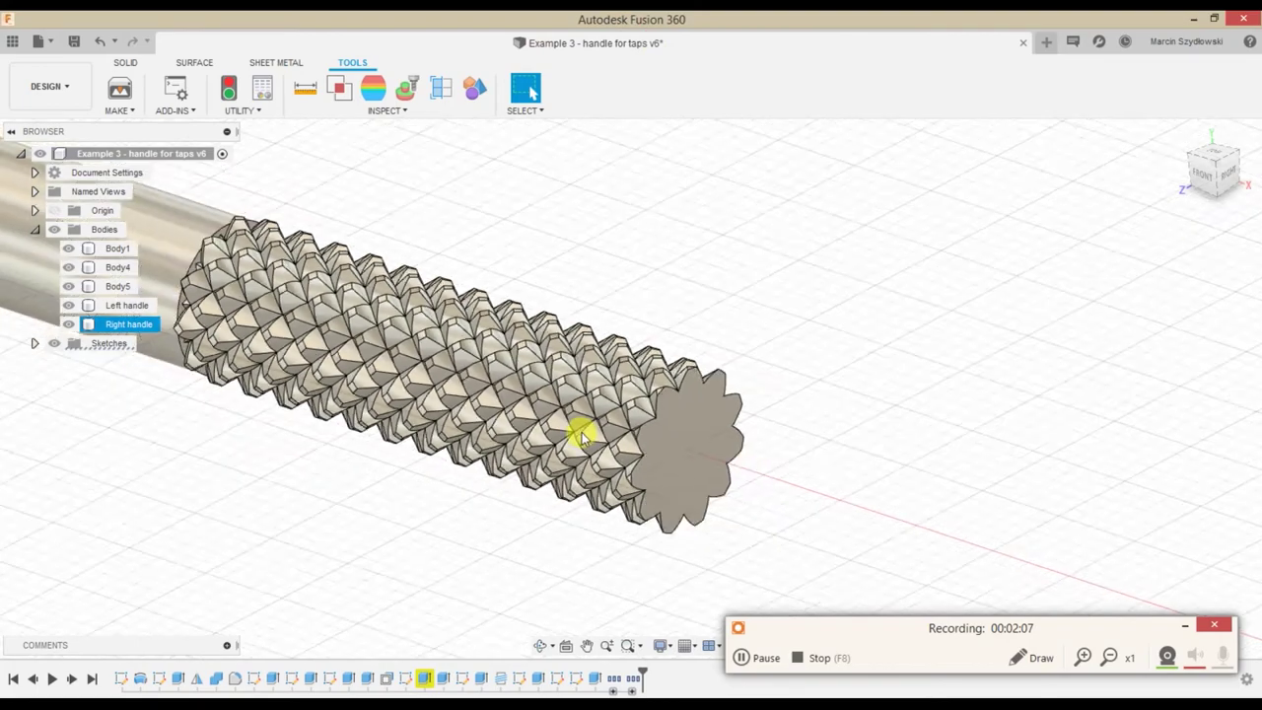
scroll(423, 443, down, 3)
mouse_move(423, 443)
shift+middle_down()
mouse_move(493, 451)
mouse_move(515, 399)
mouse_move(423, 423)
shift+middle_up()
scroll(390, 417, down, 2)
scroll(501, 496, down, 4)
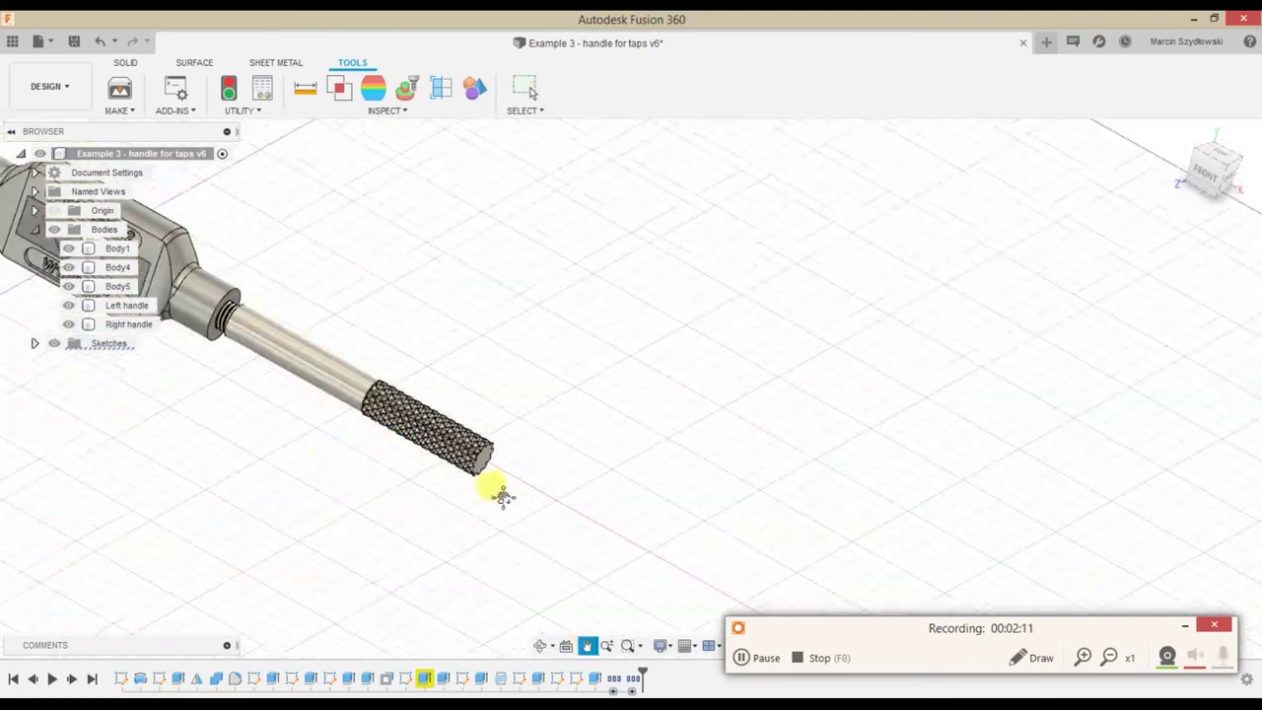
scroll(572, 487, down, 3)
scroll(448, 460, up, 3)
scroll(378, 387, up, 3)
scroll(378, 386, up, 2)
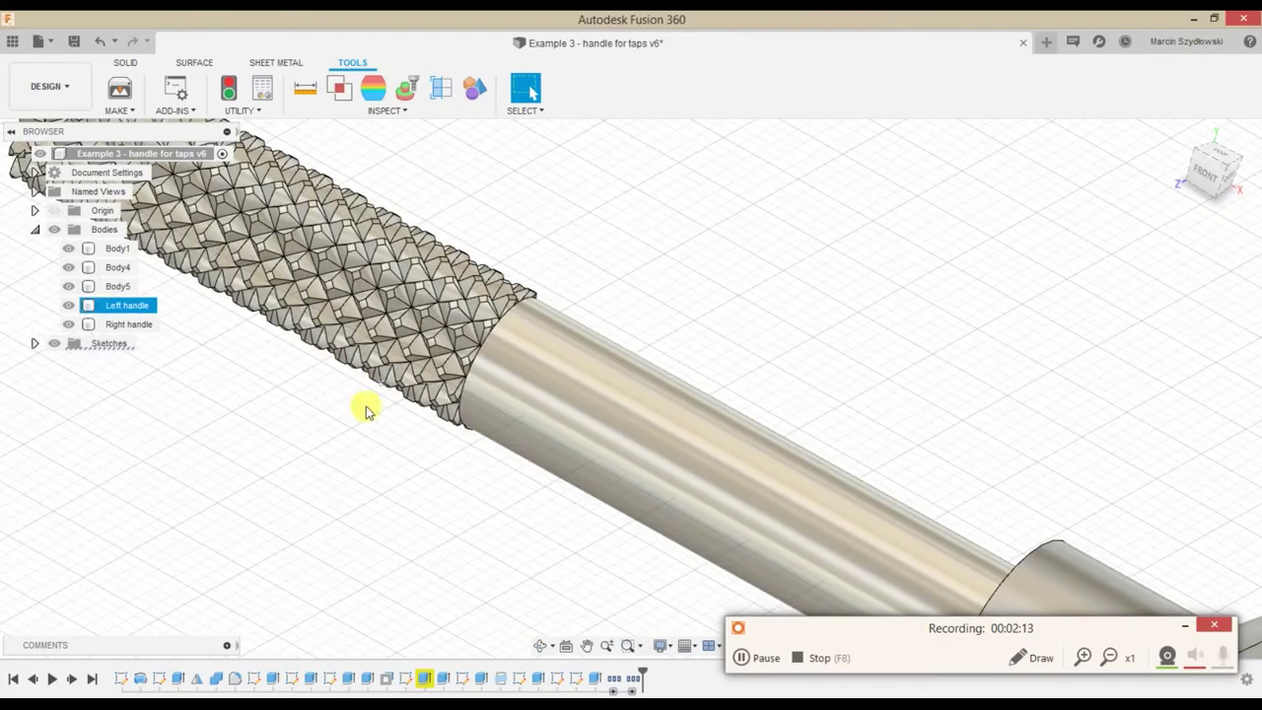
Orbit around the knurled left handle, then view the whole knurled tap wrench
mouse_move(361, 409)
shift+middle_down()
mouse_move(386, 450)
mouse_move(319, 417)
mouse_move(313, 386)
shift+middle_up()
scroll(306, 385, down, 3)
scroll(340, 414, down, 2)
scroll(350, 424, down, 5)
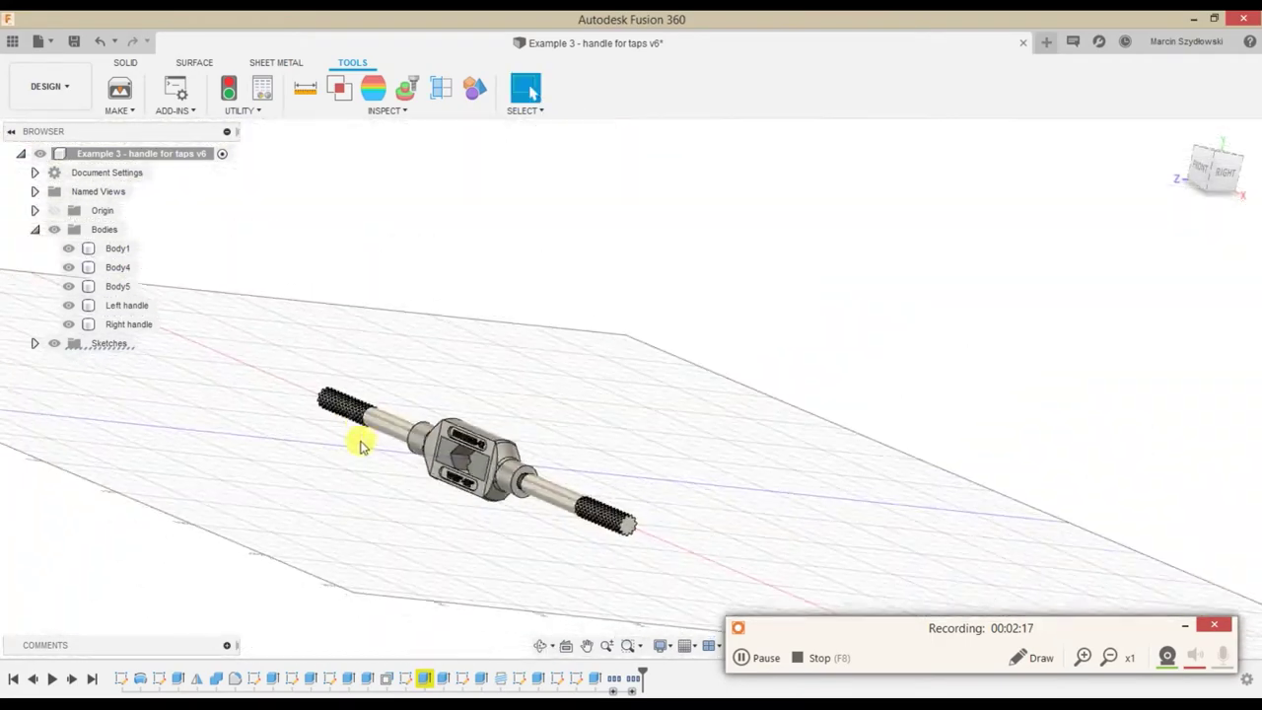
mouse_move(361, 443)
shift+middle_down()
mouse_move(409, 479)
mouse_move(404, 507)
mouse_move(563, 465)
shift+middle_up()
scroll(476, 513, up, 3)
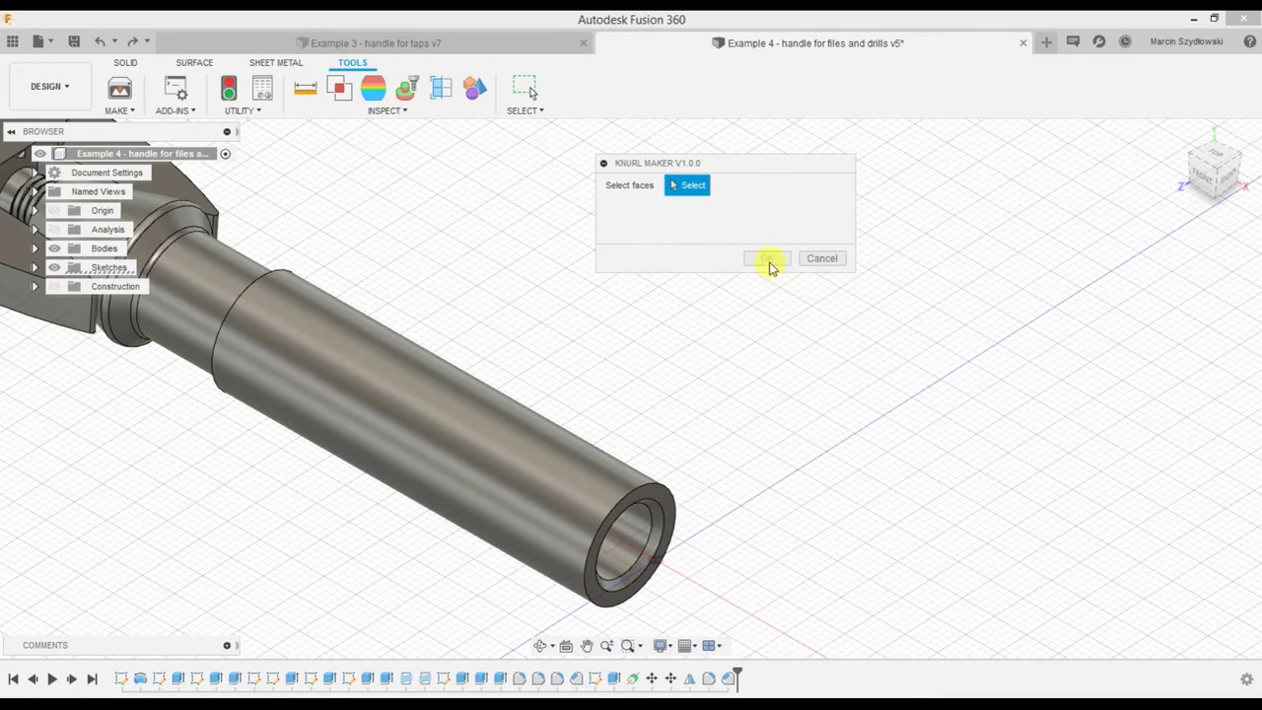
Knurl the handle cylinder full length as diamond (male), 14 coarse TPI, 0.5 tip flattening
click(426, 402)
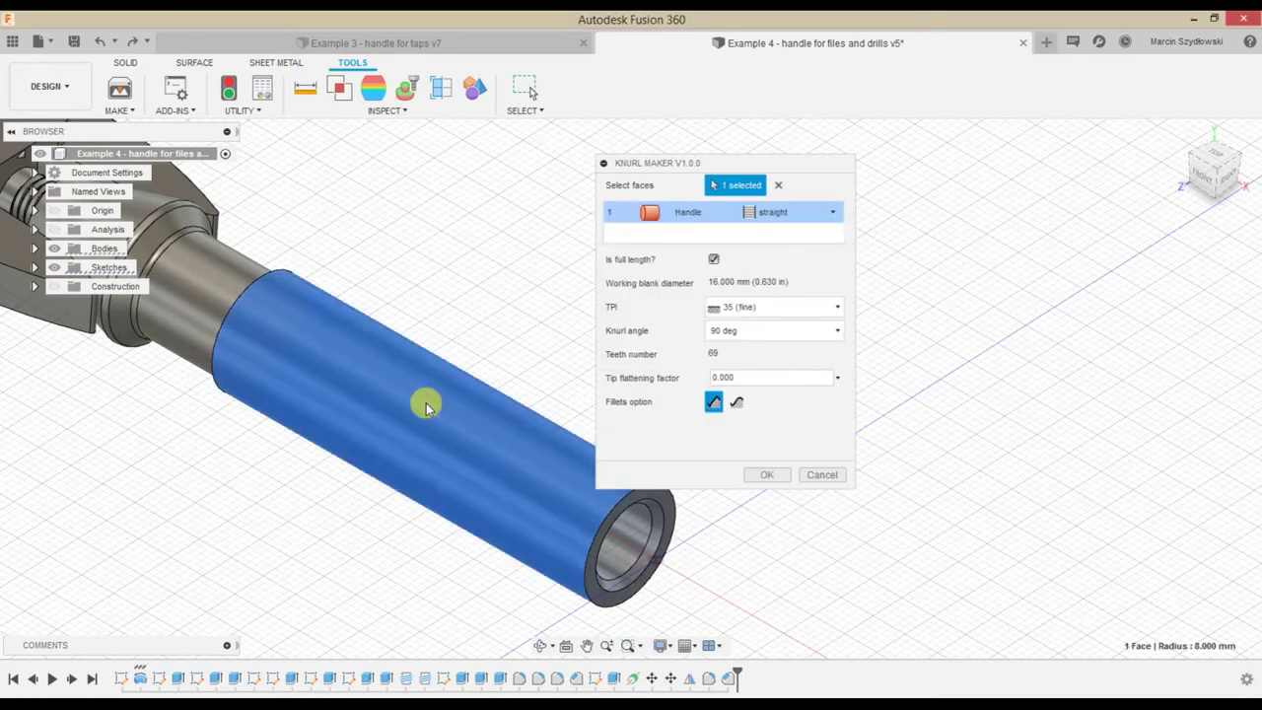
click(819, 211)
click(776, 290)
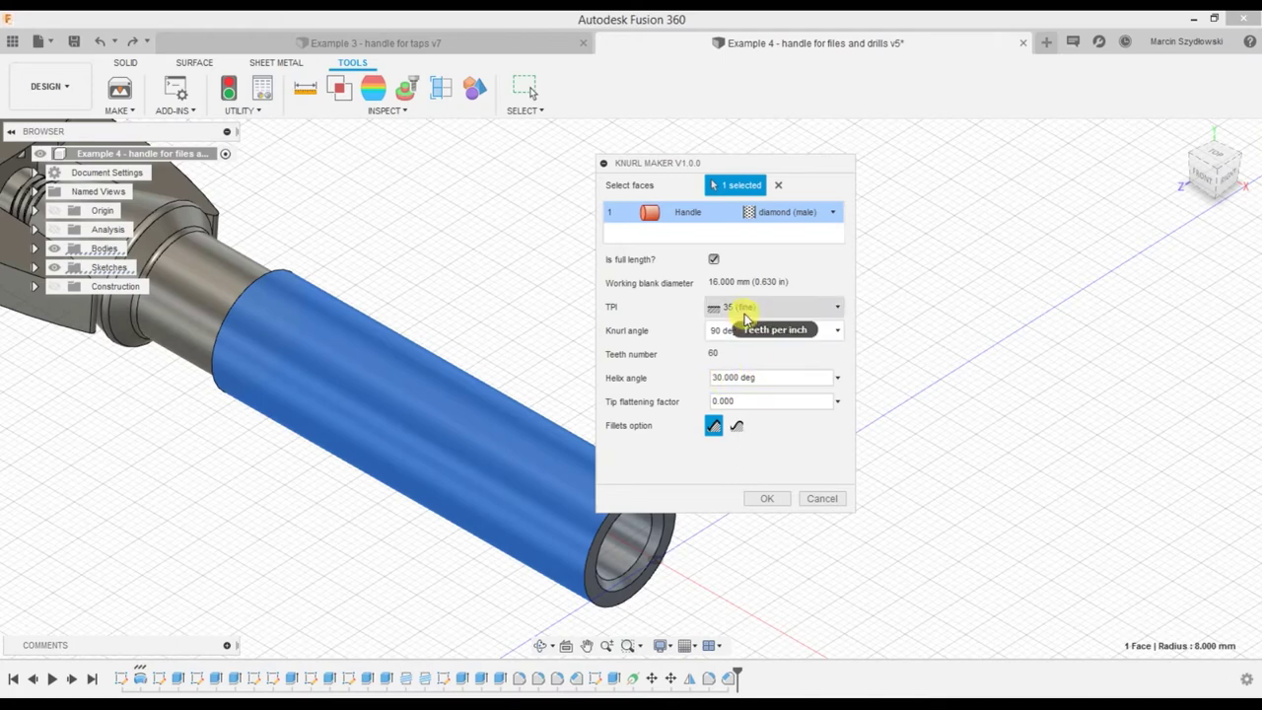
click(836, 309)
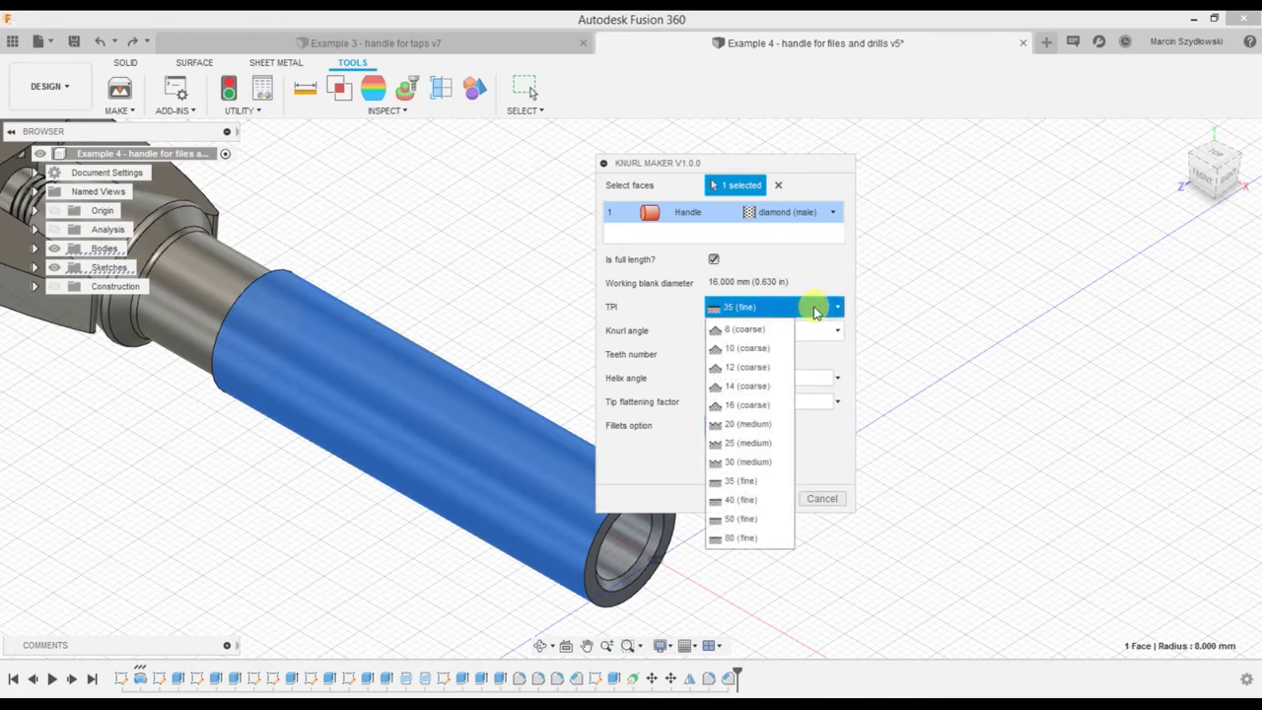
click(754, 384)
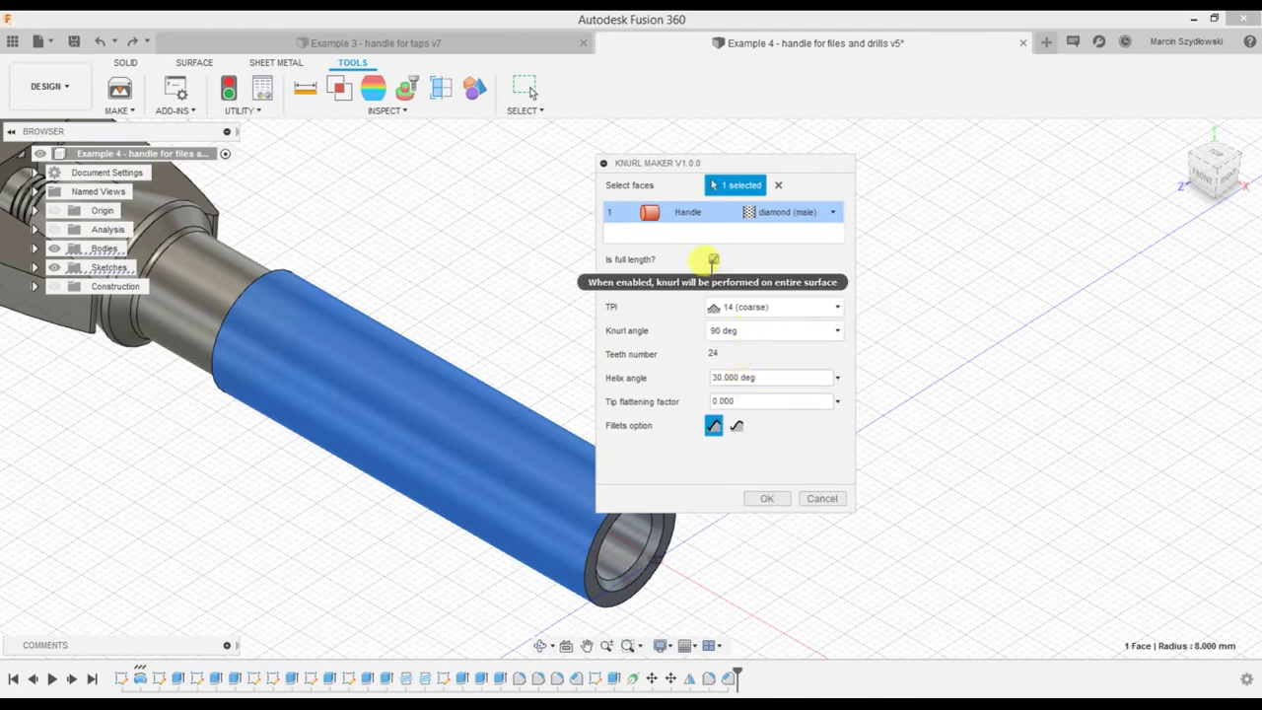
double_click(721, 398)
text(0.5)
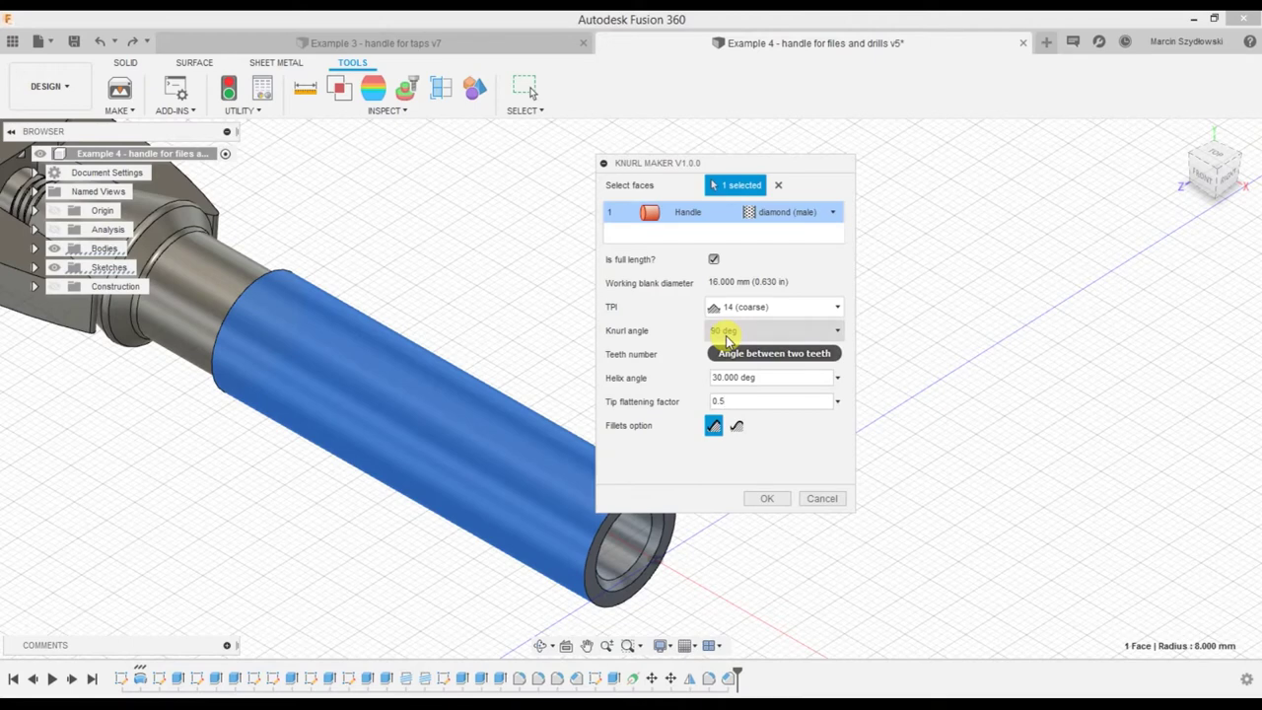
click(714, 258)
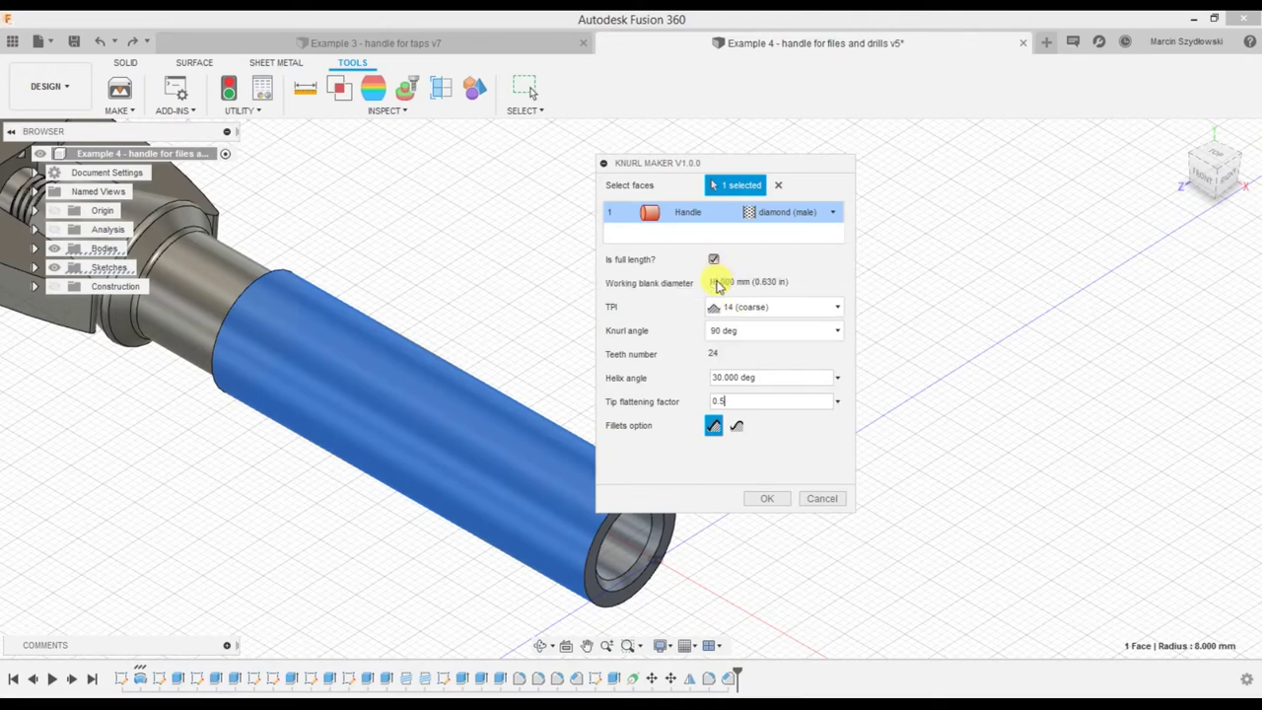
click(776, 499)
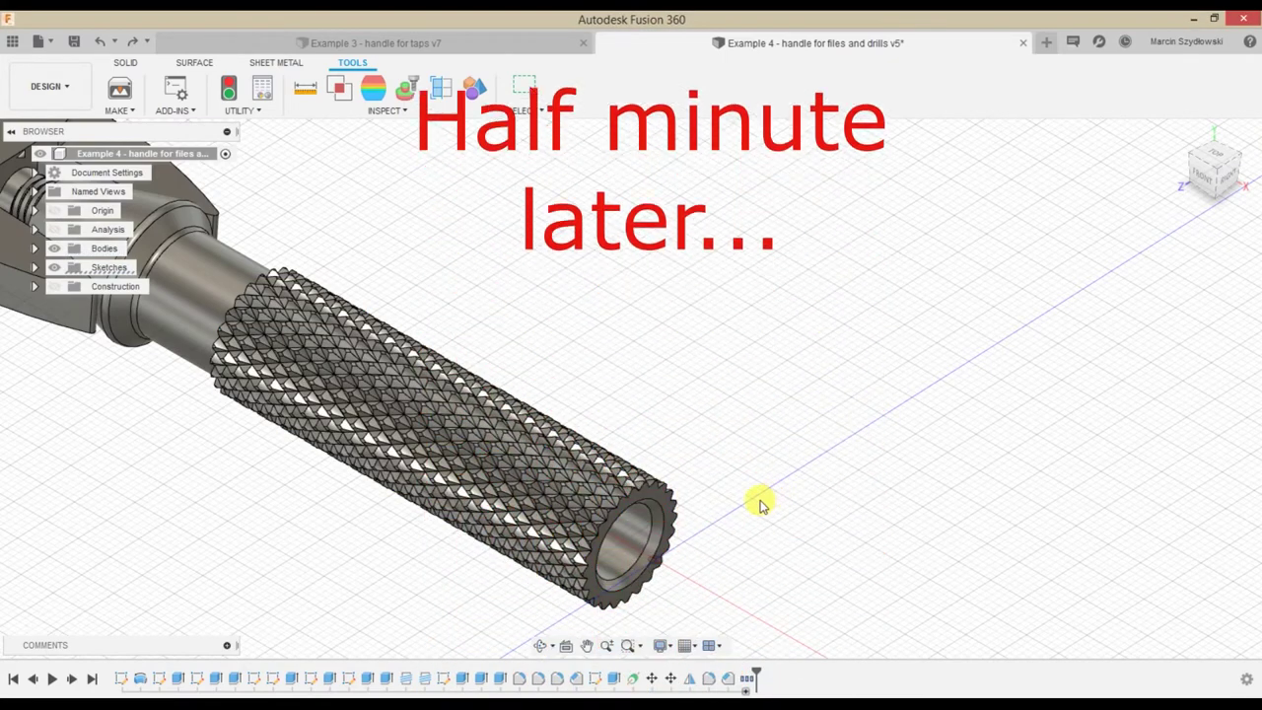
Orbit and zoom to inspect the knurl teeth at the tube end and the whole handle
scroll(640, 507, up, 4)
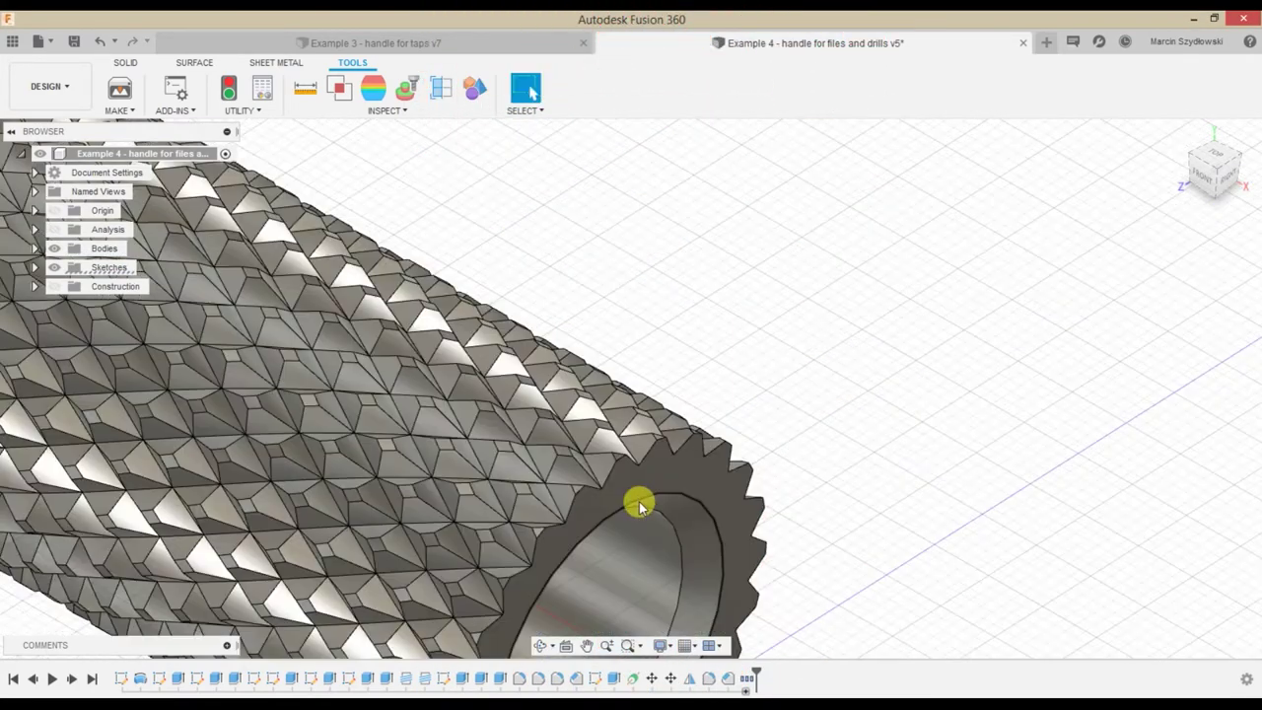
mouse_move(795, 457)
shift+middle_down()
mouse_move(767, 414)
mouse_move(796, 431)
mouse_move(605, 415)
shift+middle_up()
scroll(606, 415, down, 5)
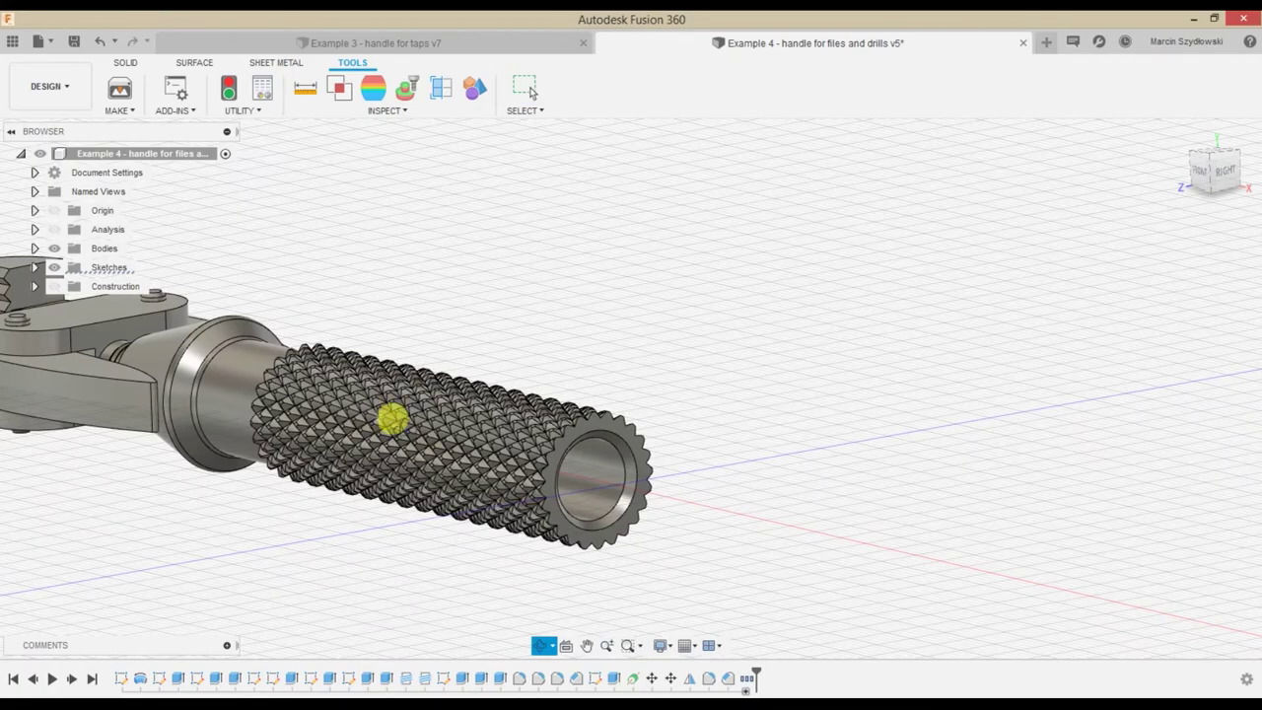
mouse_move(389, 417)
shift+middle_down()
mouse_move(457, 424)
mouse_move(386, 428)
mouse_move(409, 470)
mouse_move(487, 434)
mouse_move(451, 437)
mouse_move(676, 503)
shift+middle_up()
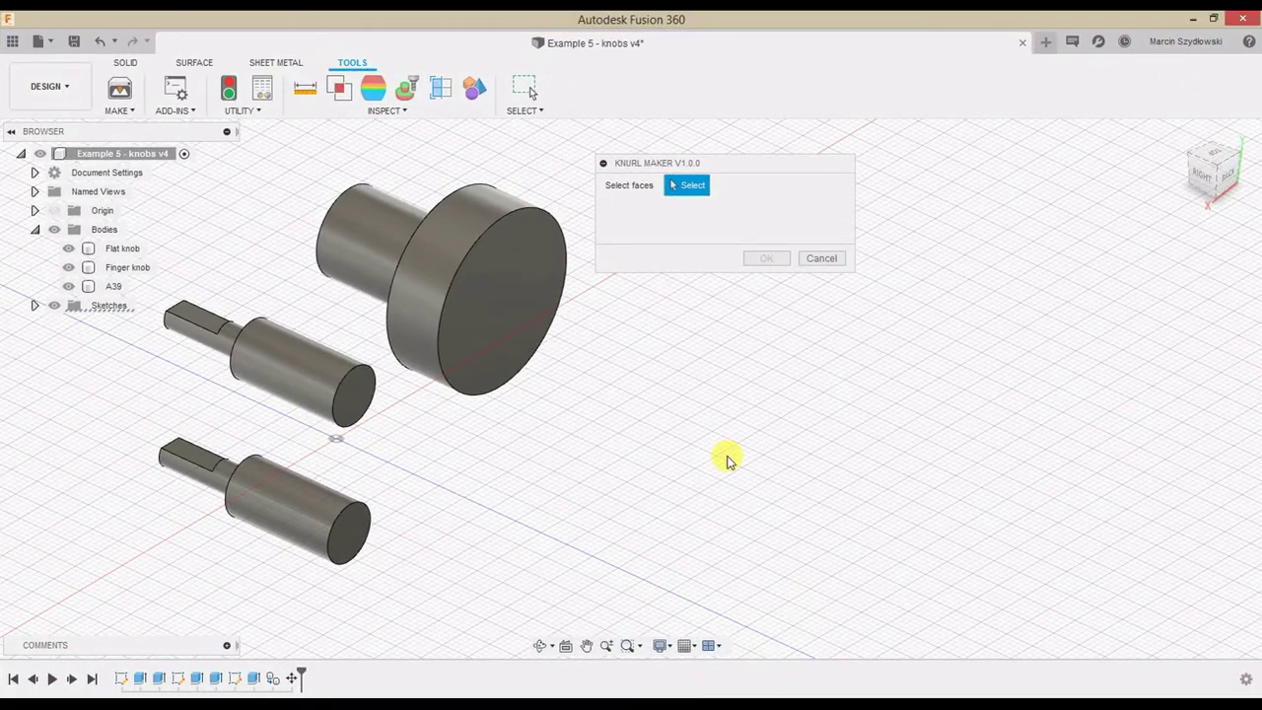
Select the Flat knob, A39 and Finger knob cylinder faces for knurling
click(457, 258)
click(305, 375)
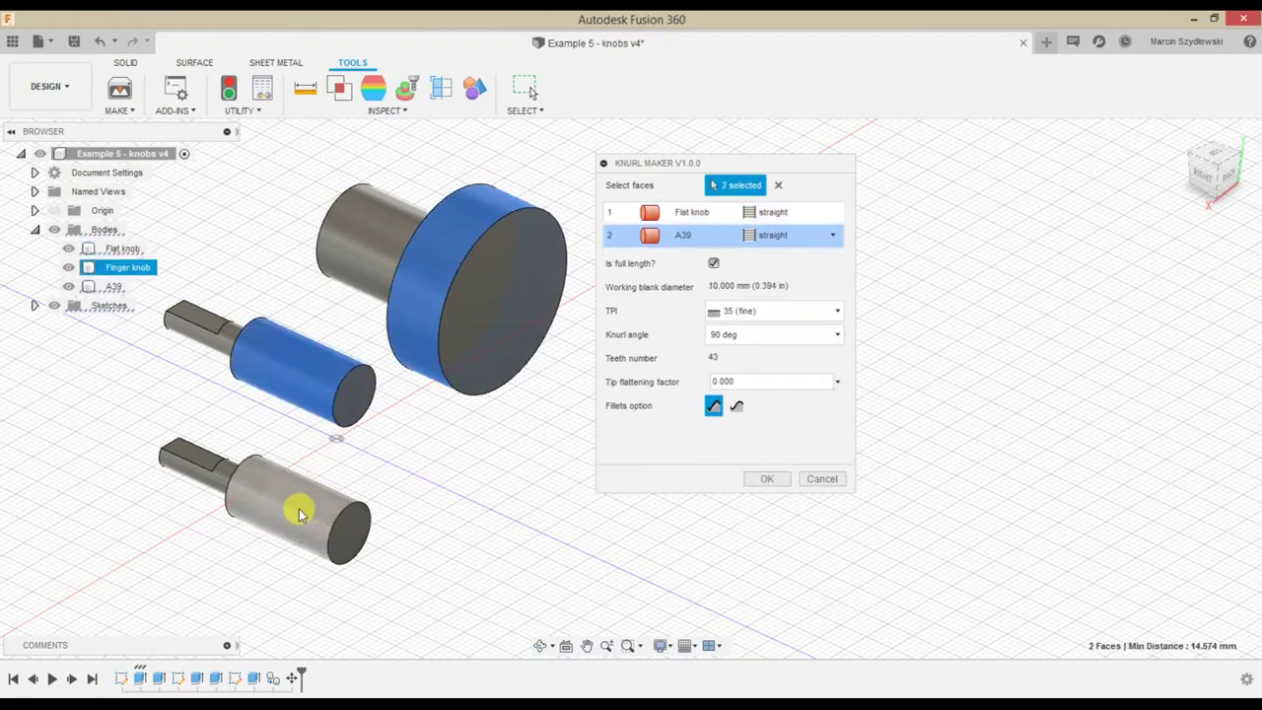
click(293, 507)
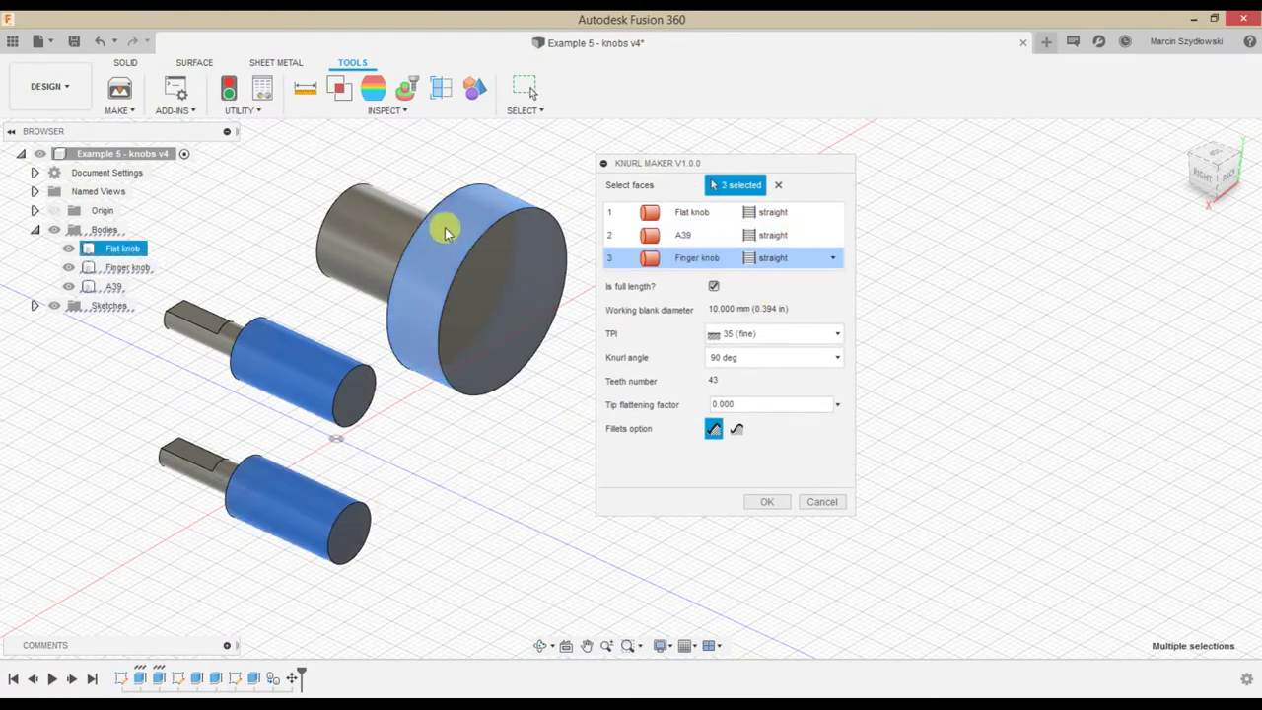
Make the Flat knob's knurl diagonal with a 20° helix and 14 coarse TPI
click(704, 219)
click(834, 212)
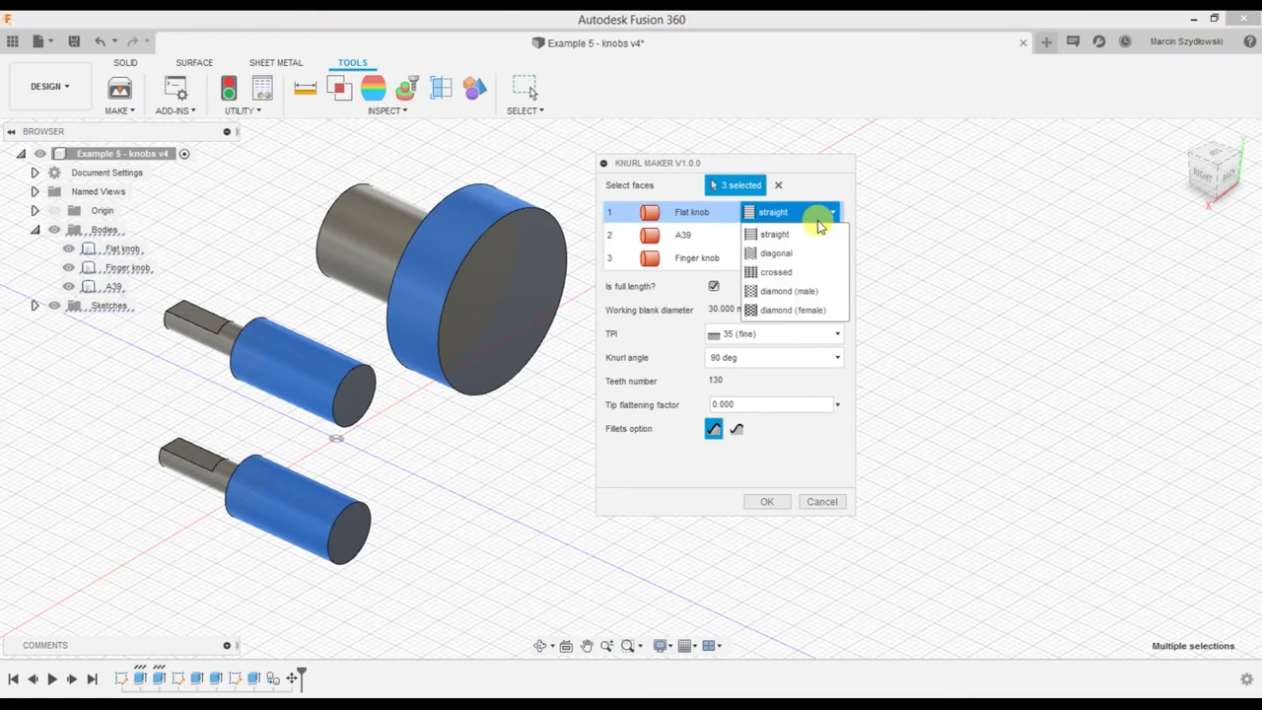
click(814, 248)
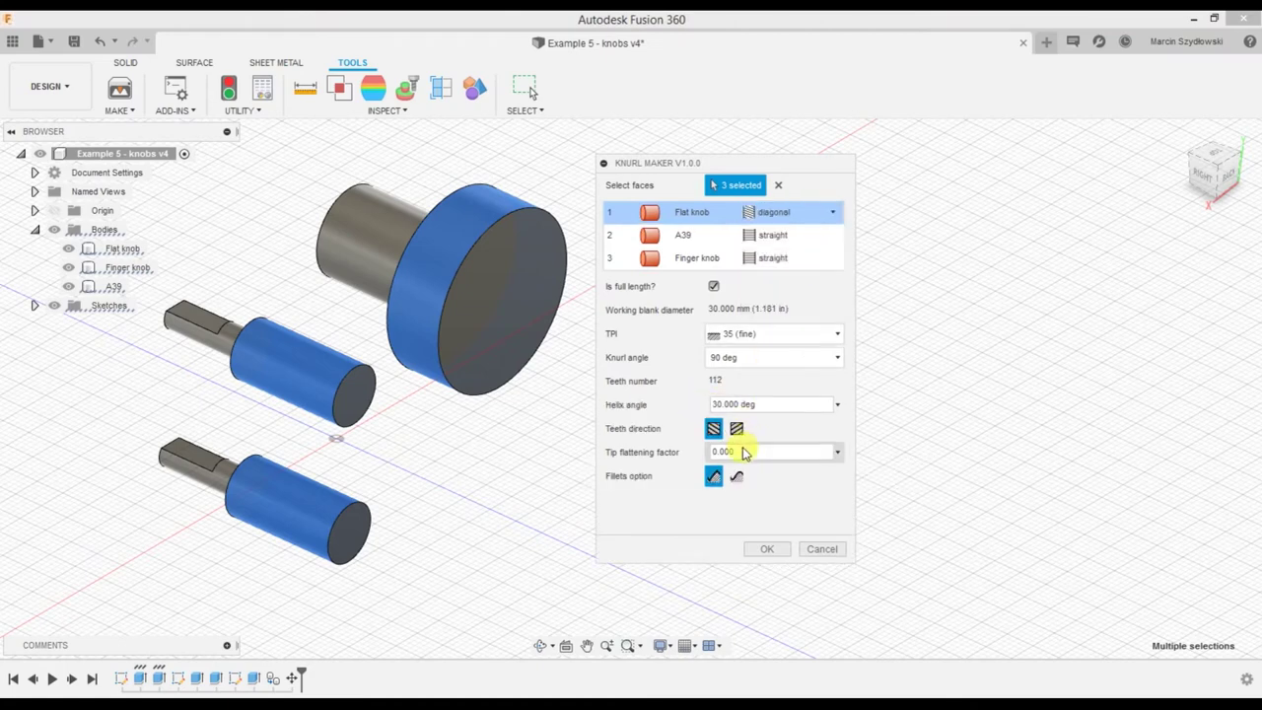
drag(783, 404, 687, 402)
text(20)
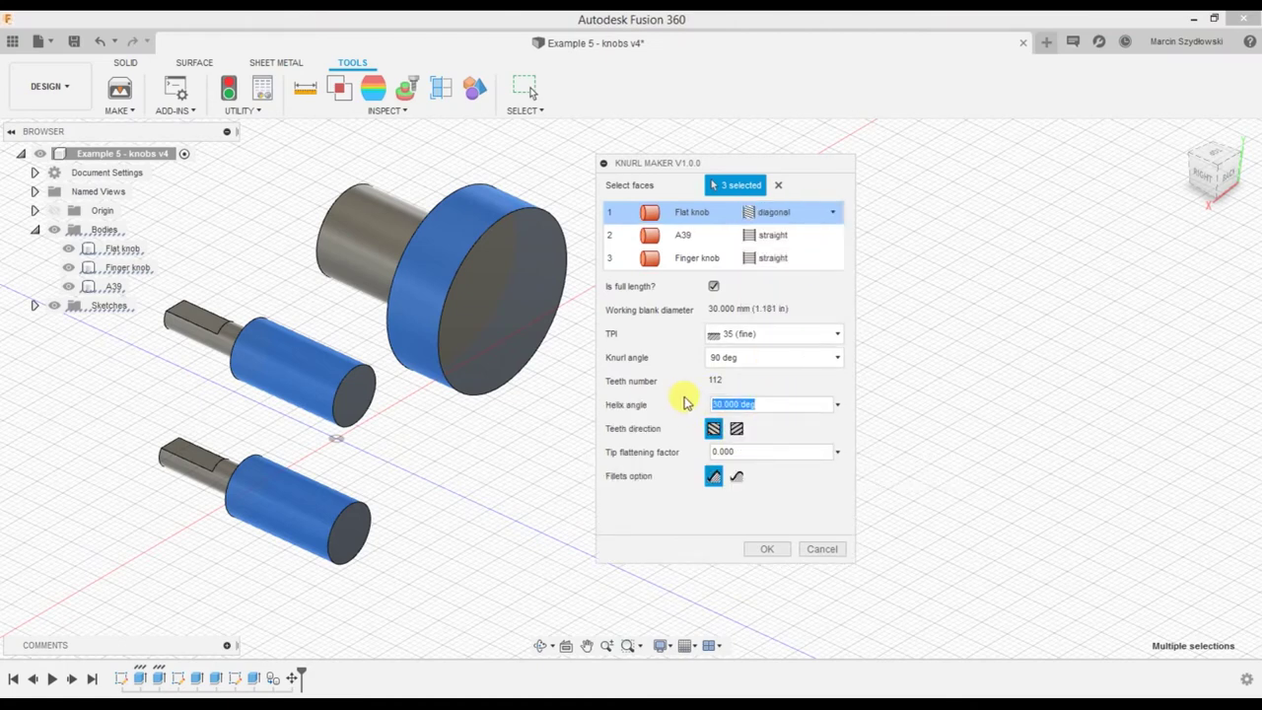
click(775, 333)
click(739, 408)
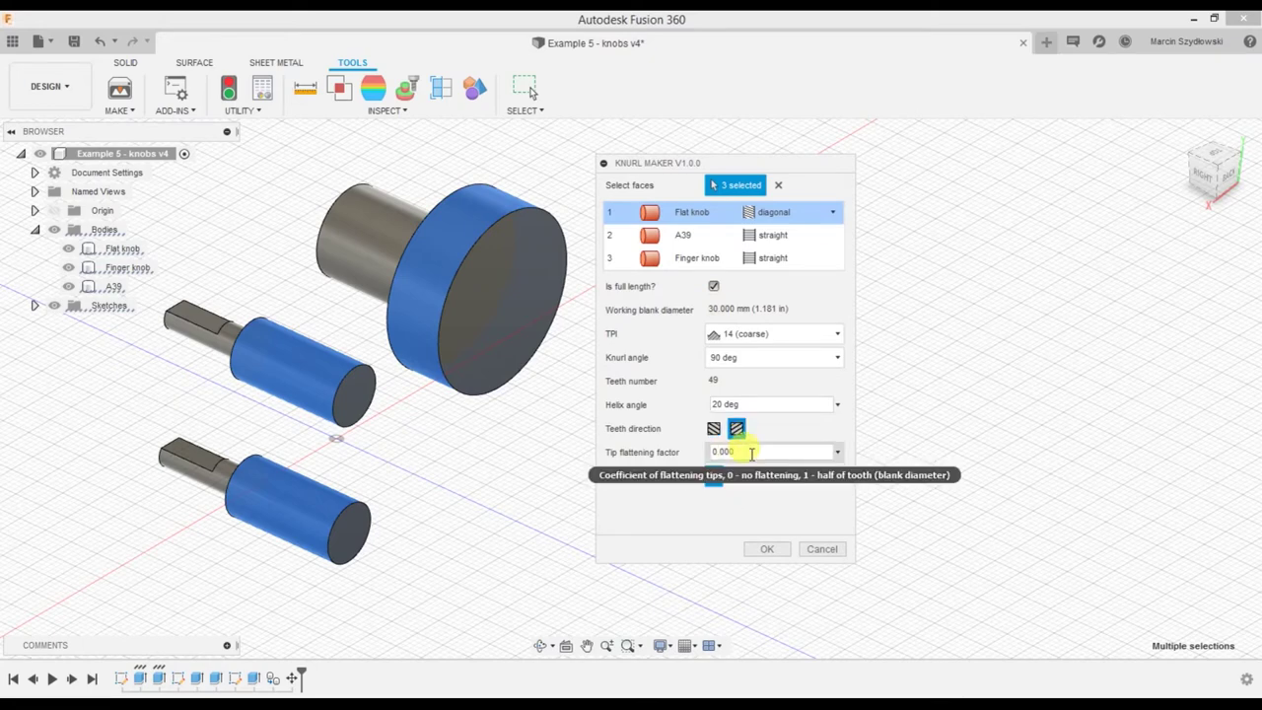
Give A39 a diamond (female) knurl with 45° helix, 16 coarse TPI and 80° knurl angle
click(678, 241)
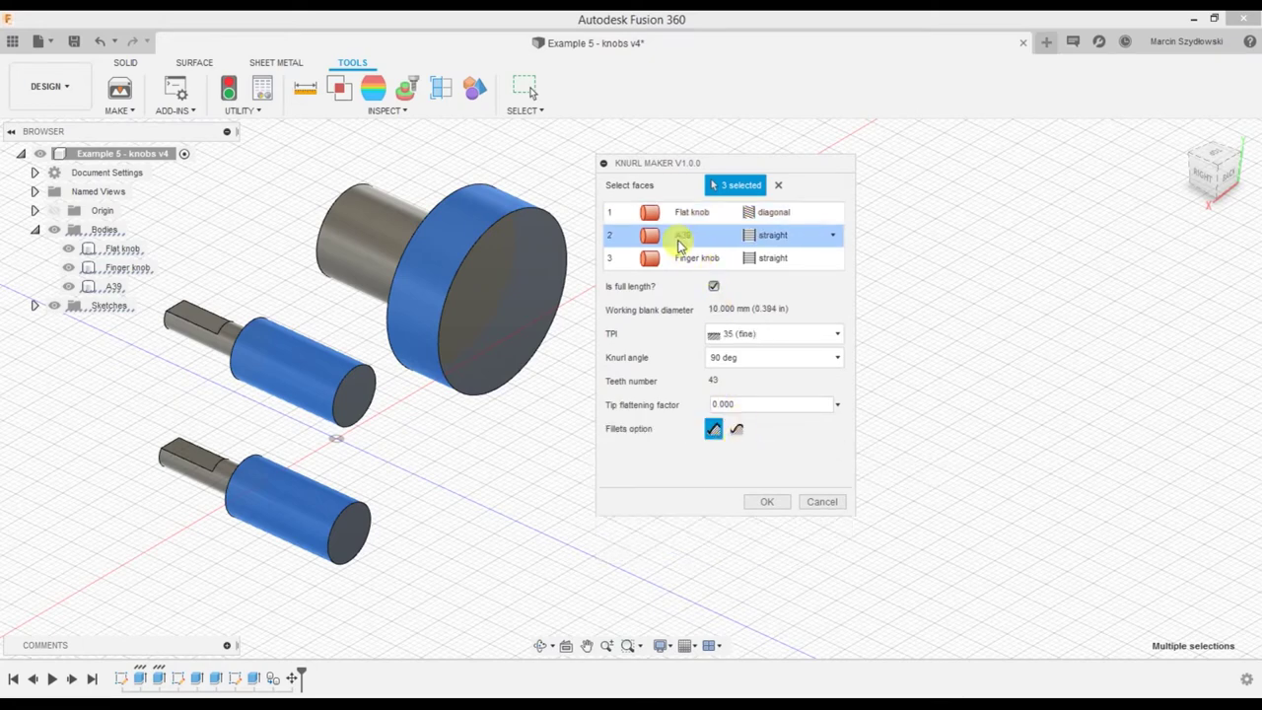
click(833, 236)
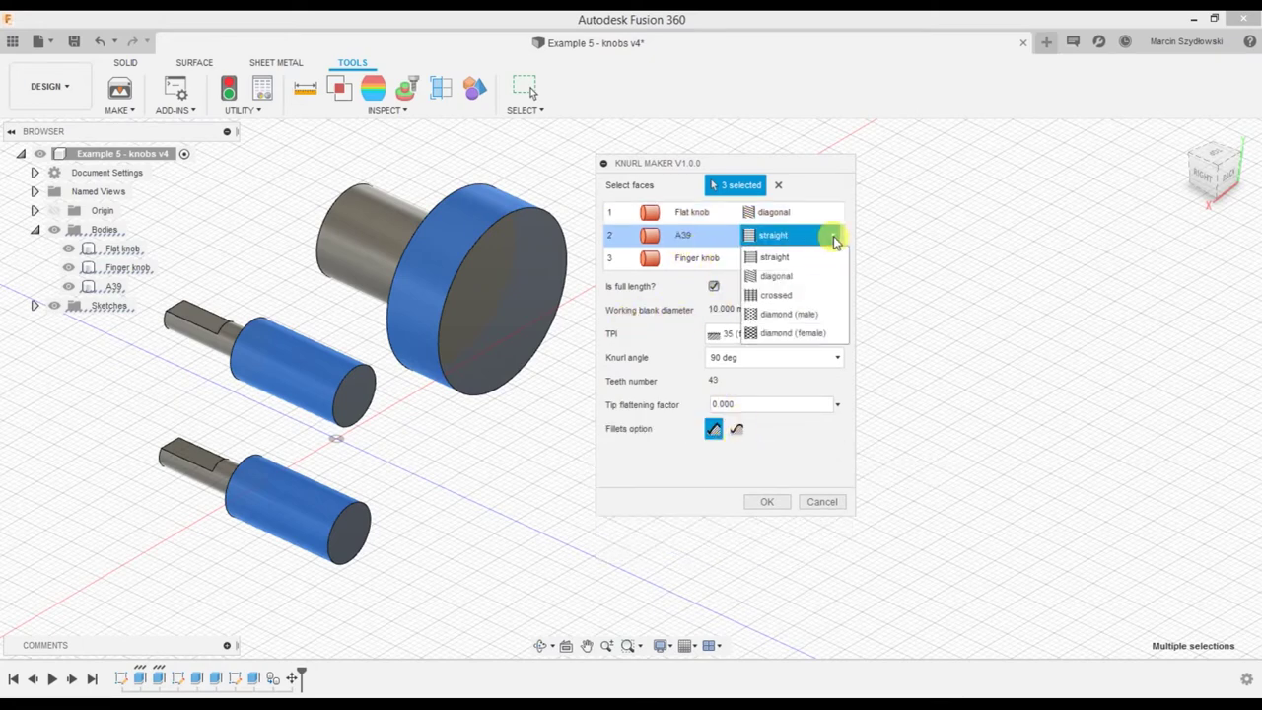
click(792, 335)
text(0.1)
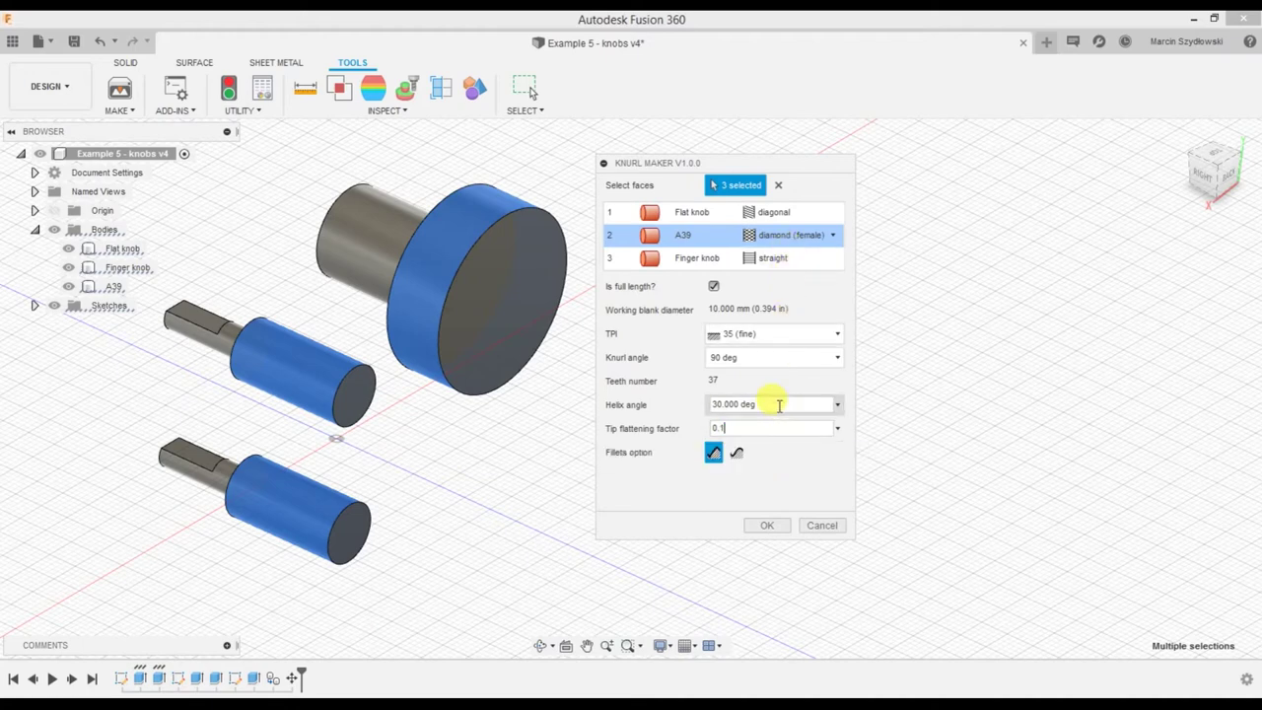
click(832, 404)
click(744, 477)
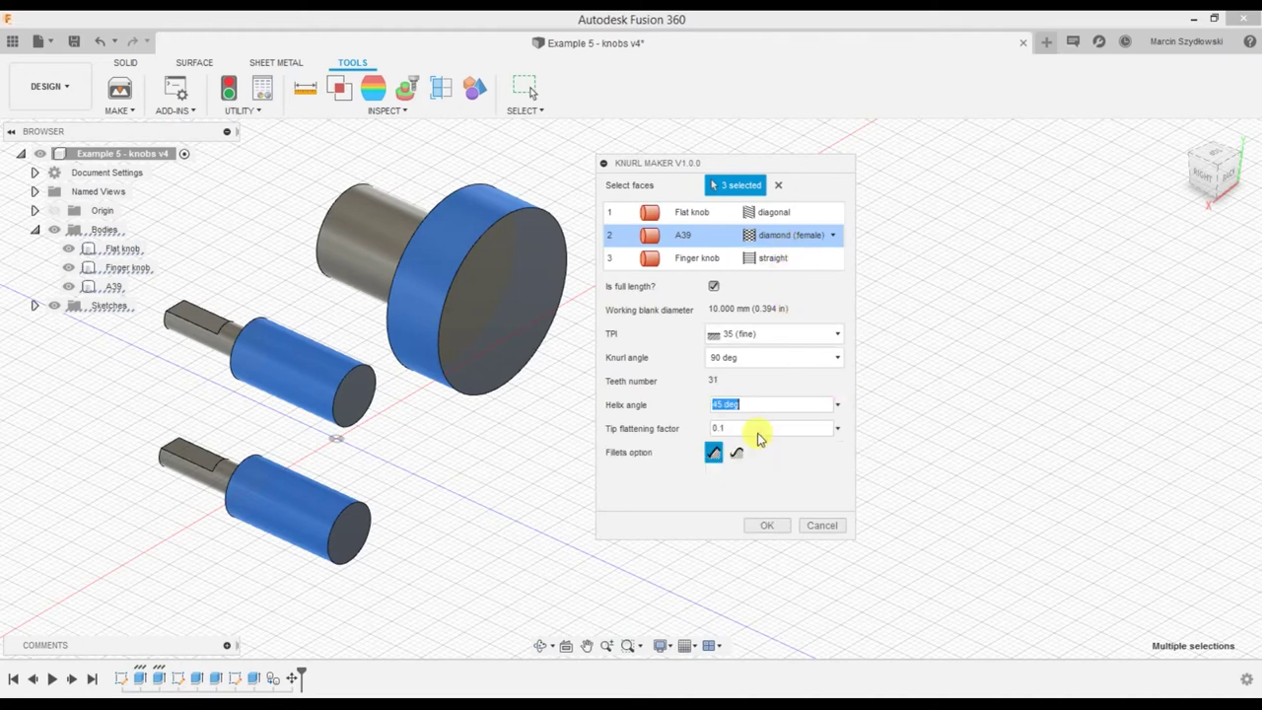
click(840, 335)
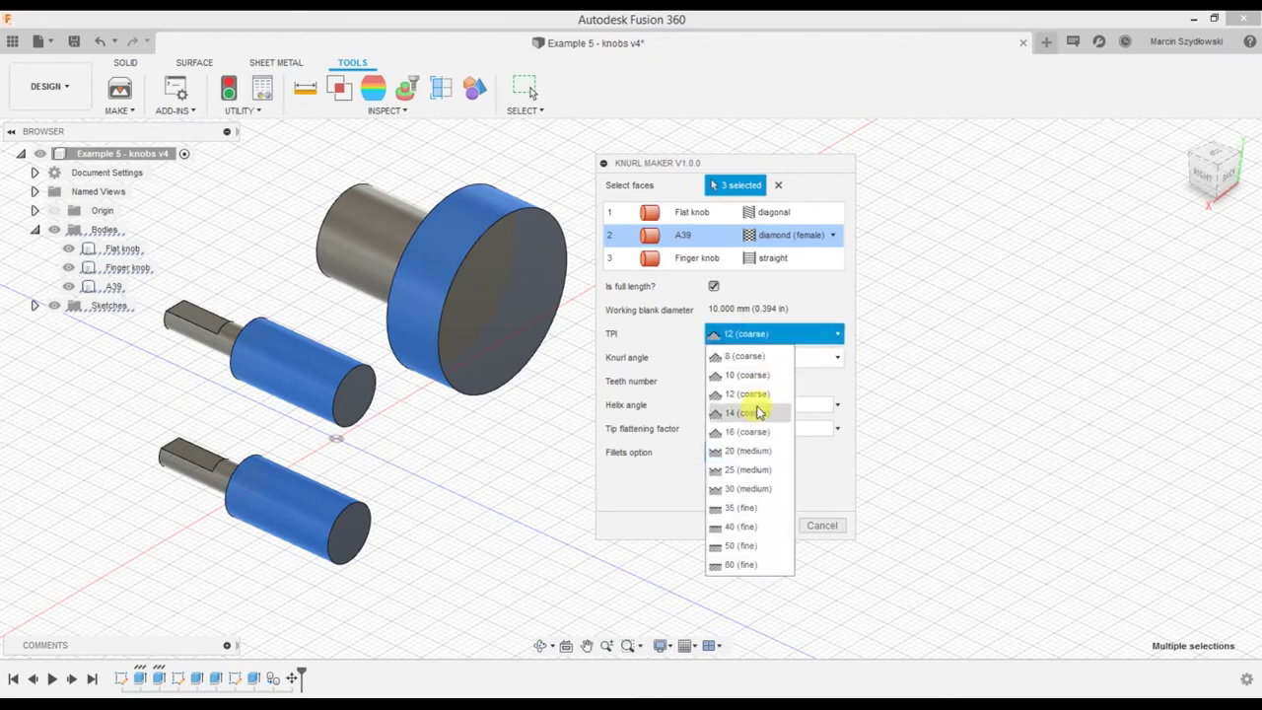
click(751, 424)
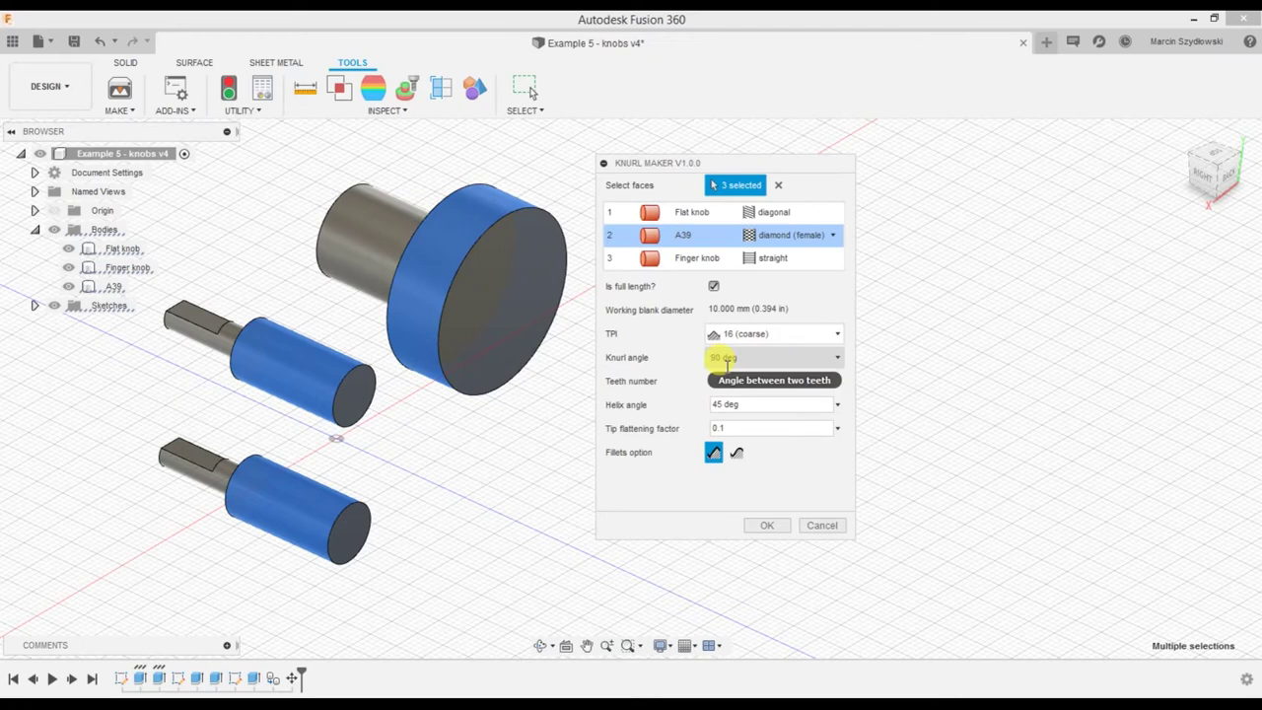
click(829, 361)
click(730, 387)
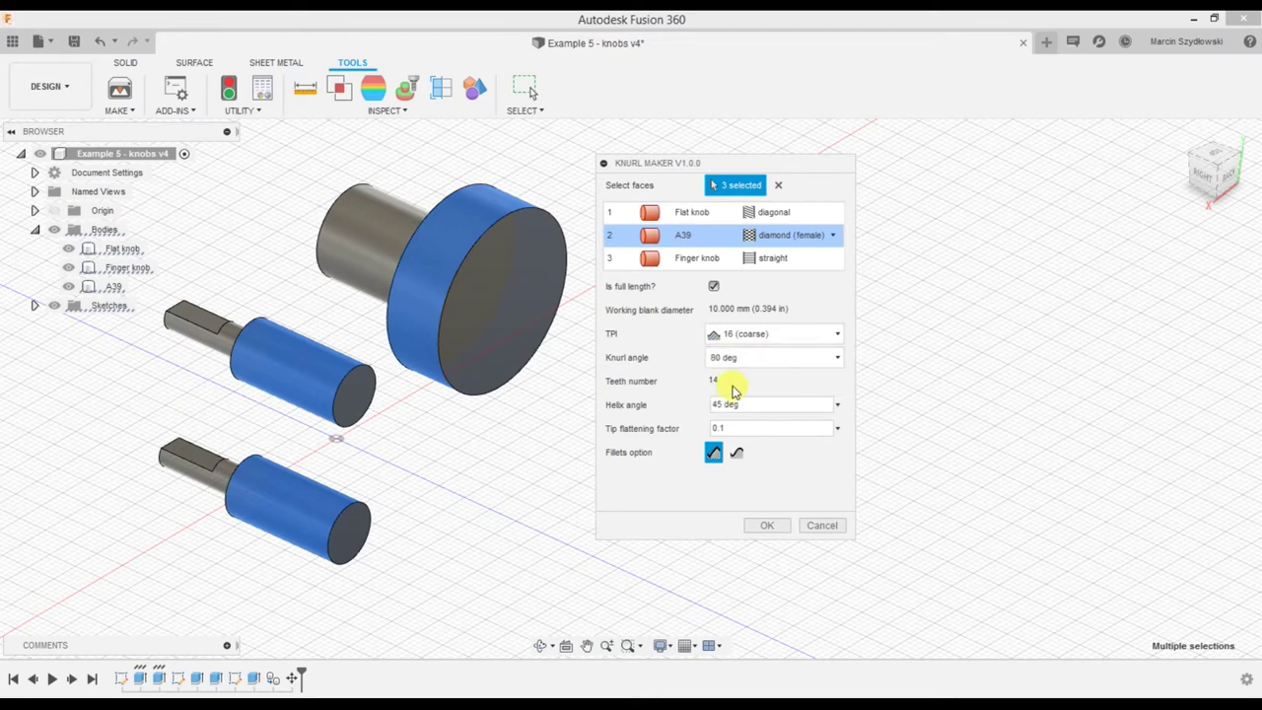
click(690, 258)
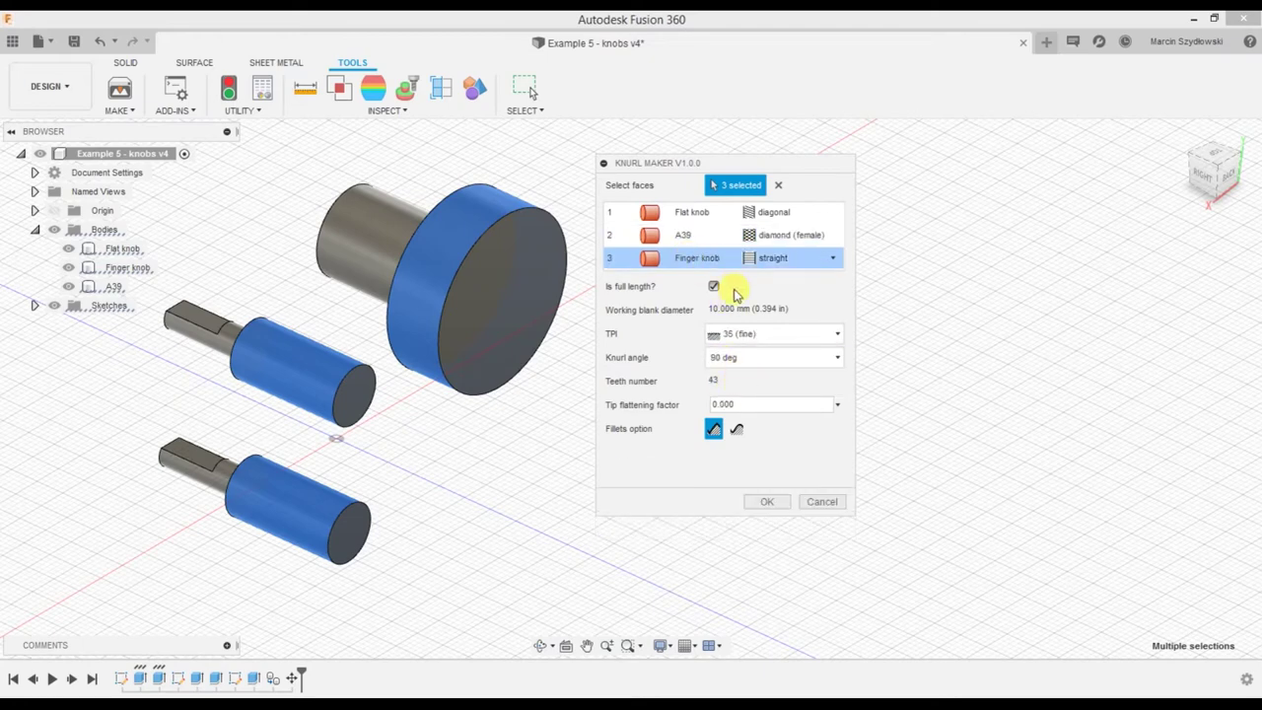
click(818, 259)
Make the Finger knob's knurl crossed at 16 coarse TPI, 70° angle, 0.5 tip flattening
click(789, 319)
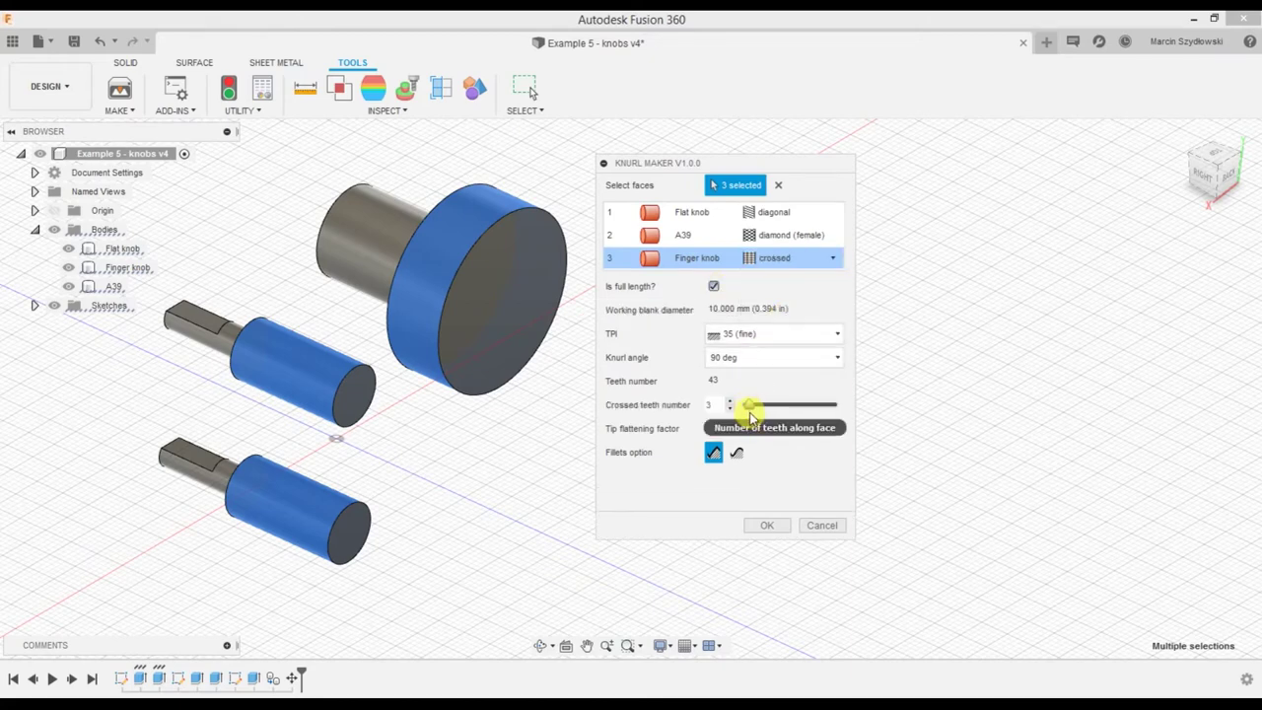
click(789, 335)
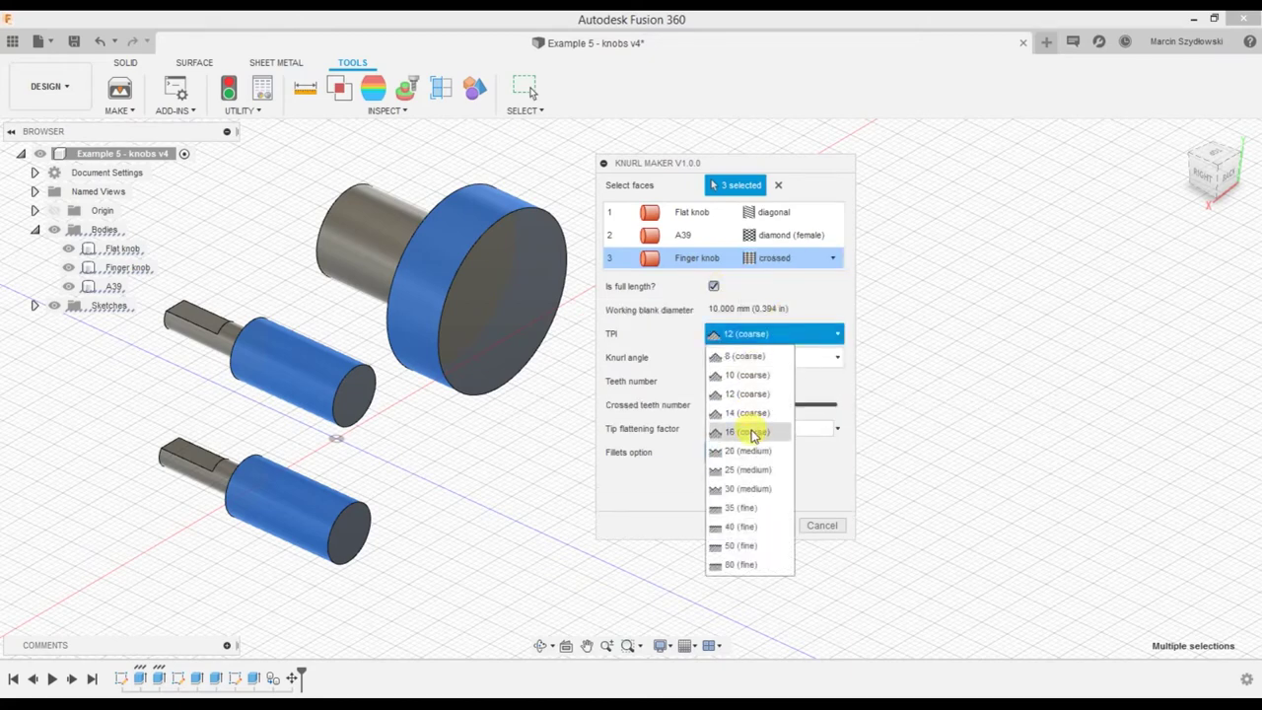
click(752, 431)
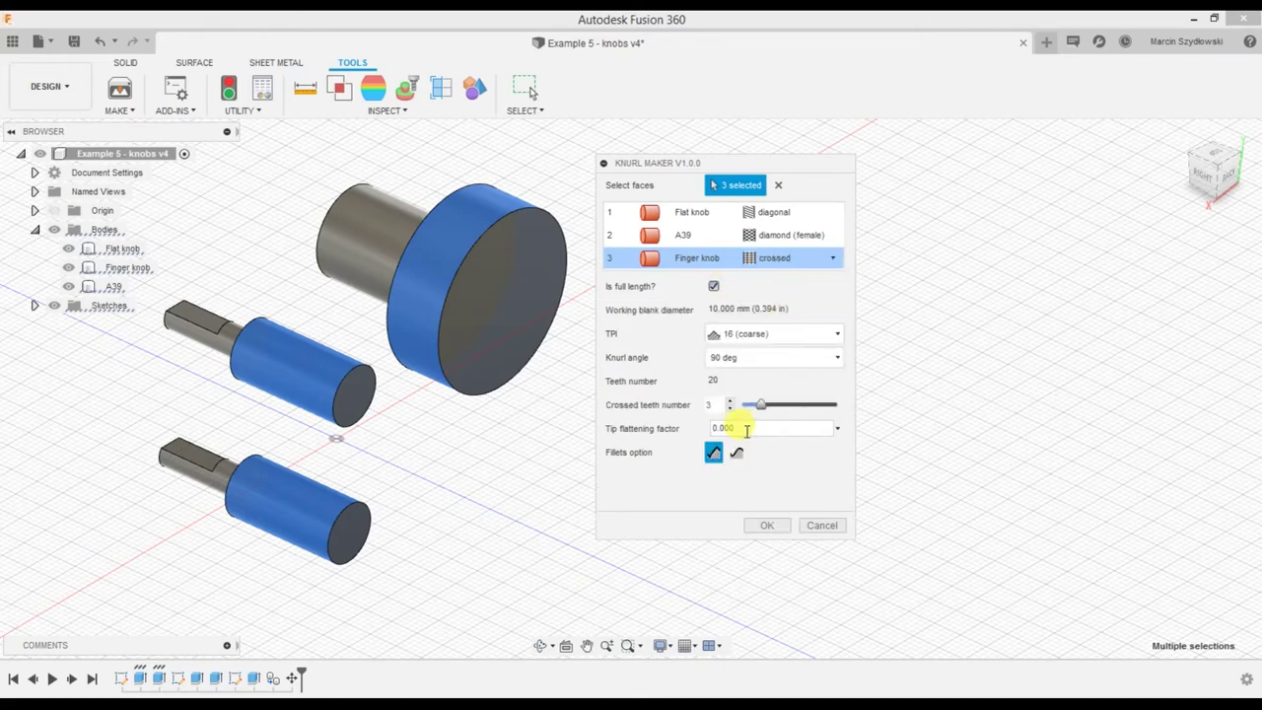
click(759, 356)
click(738, 393)
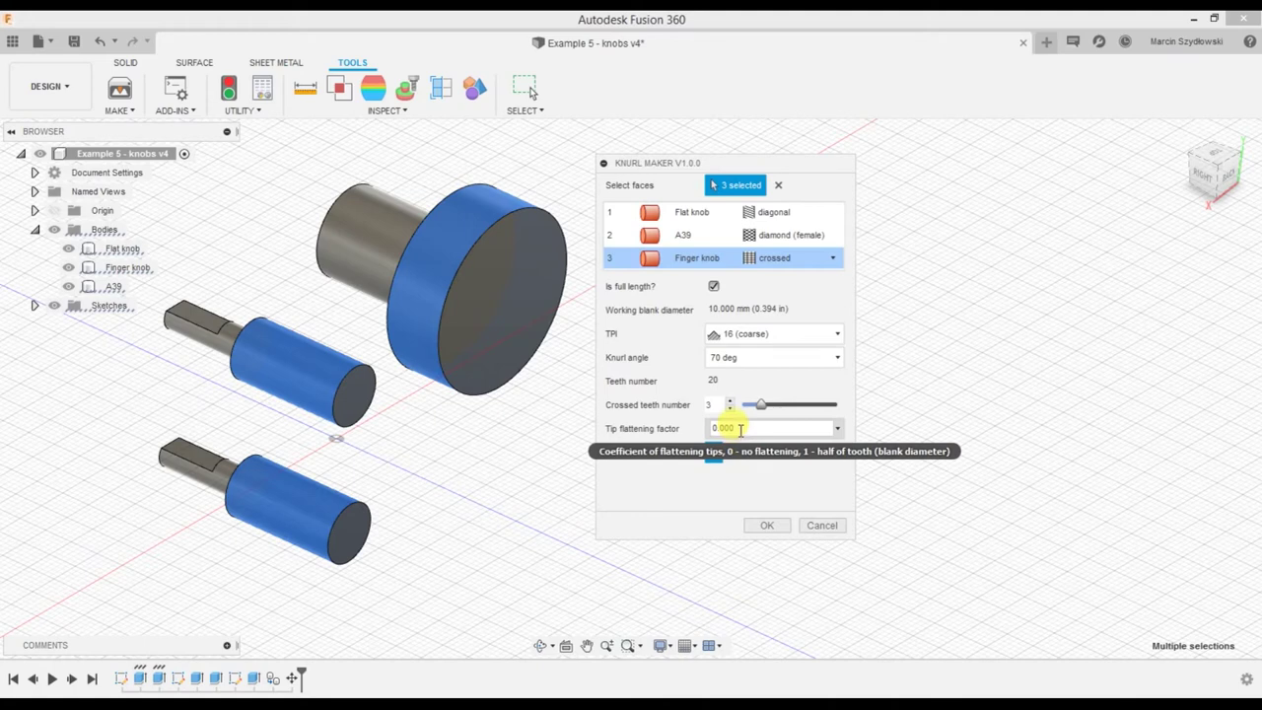
double_click(723, 428)
text(0.5)
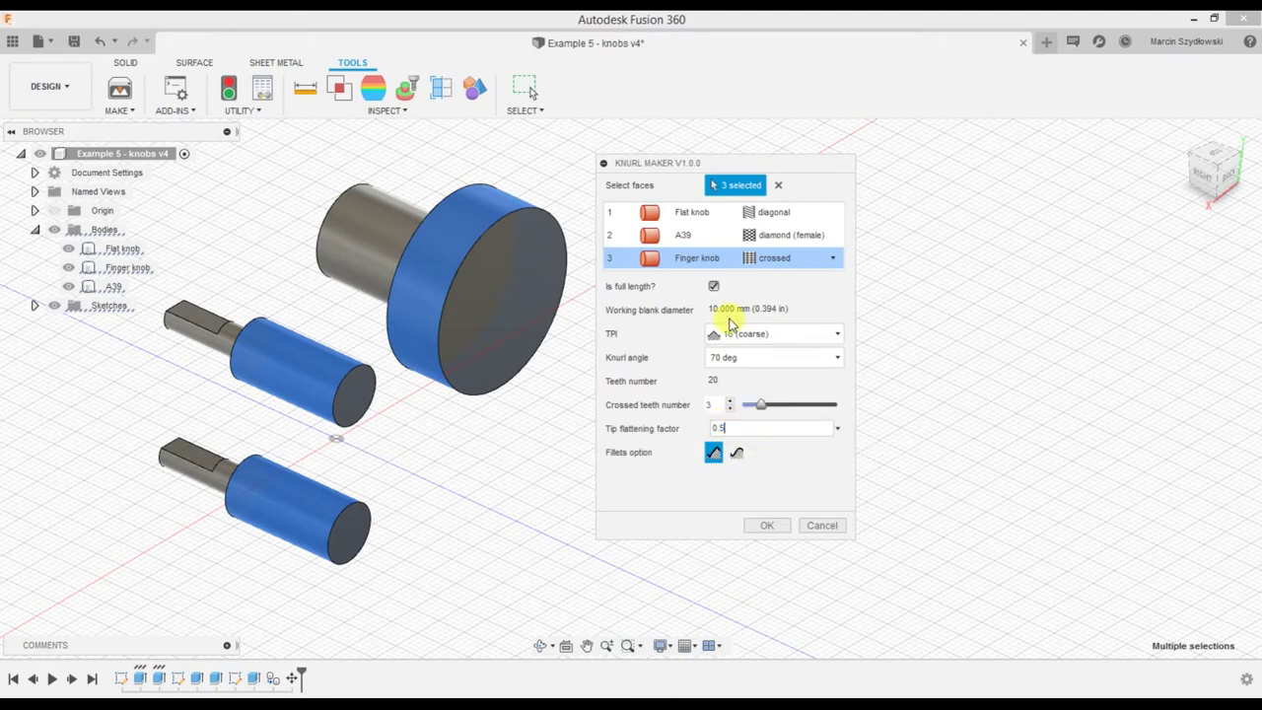
Review the knob settings, change A39's tip flattening to 0.8, and generate all three knurls
click(693, 242)
click(691, 217)
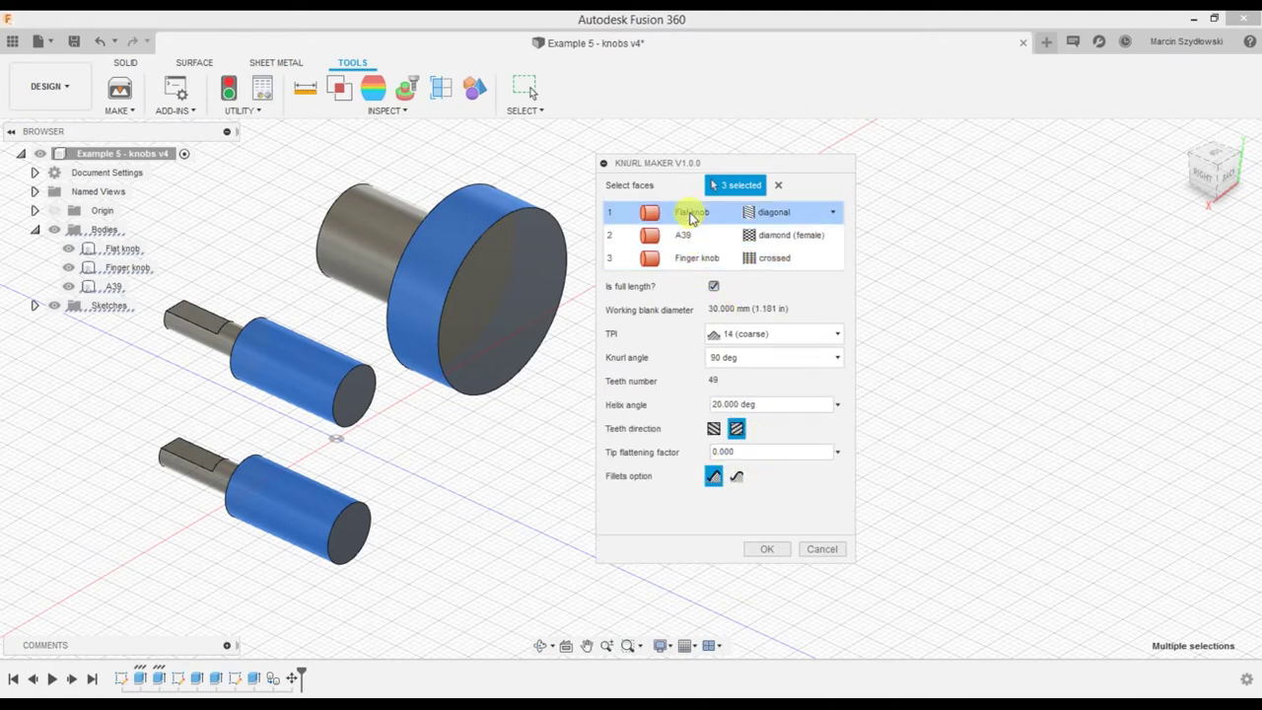
click(692, 236)
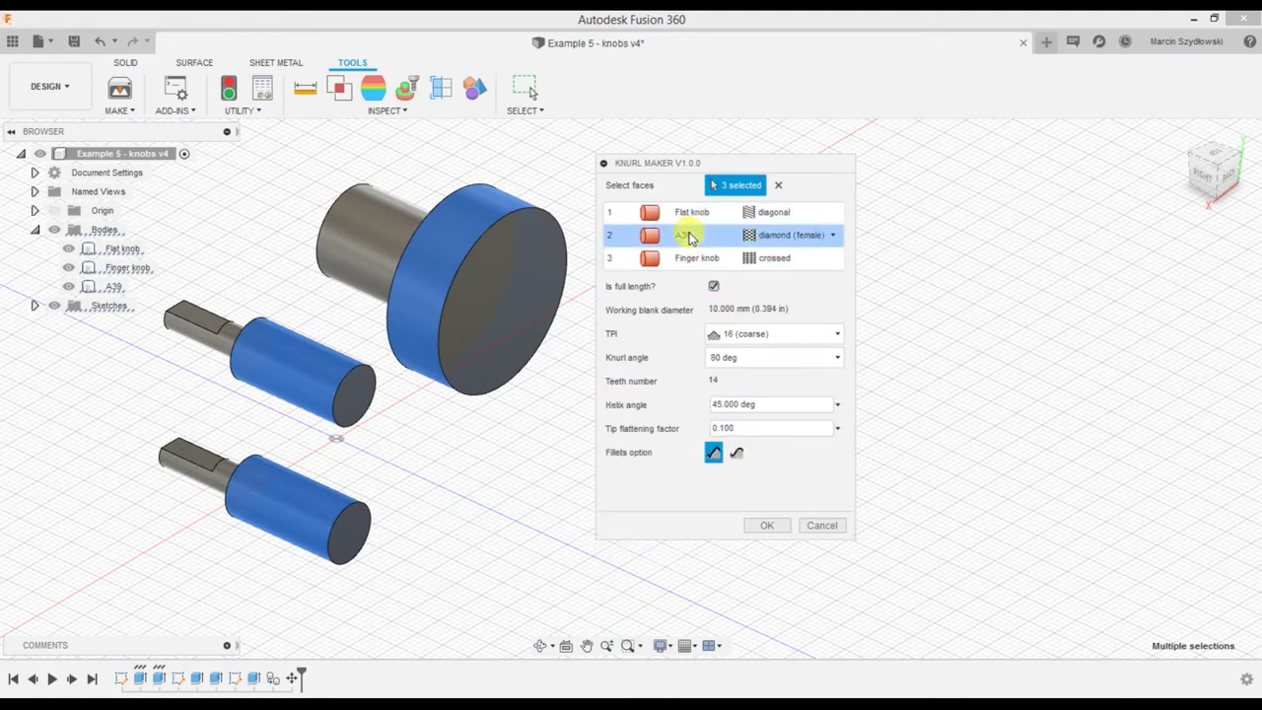
click(723, 427)
text(0.8)
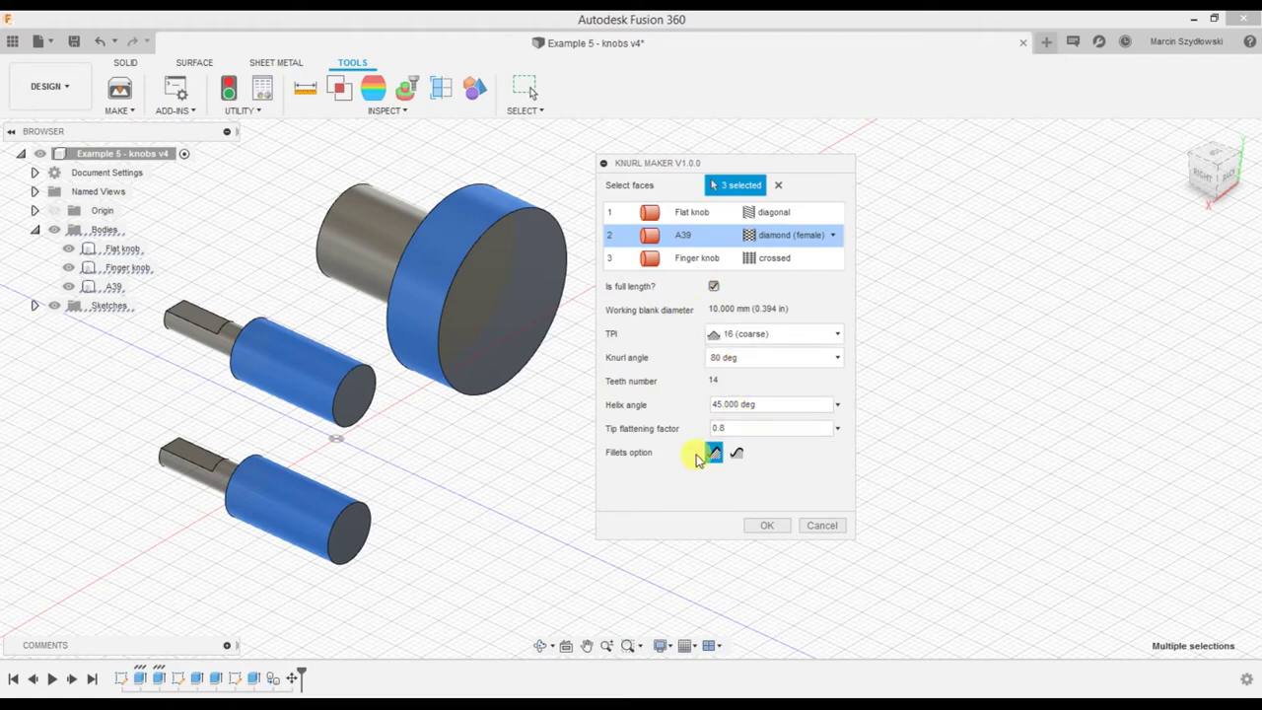
click(765, 525)
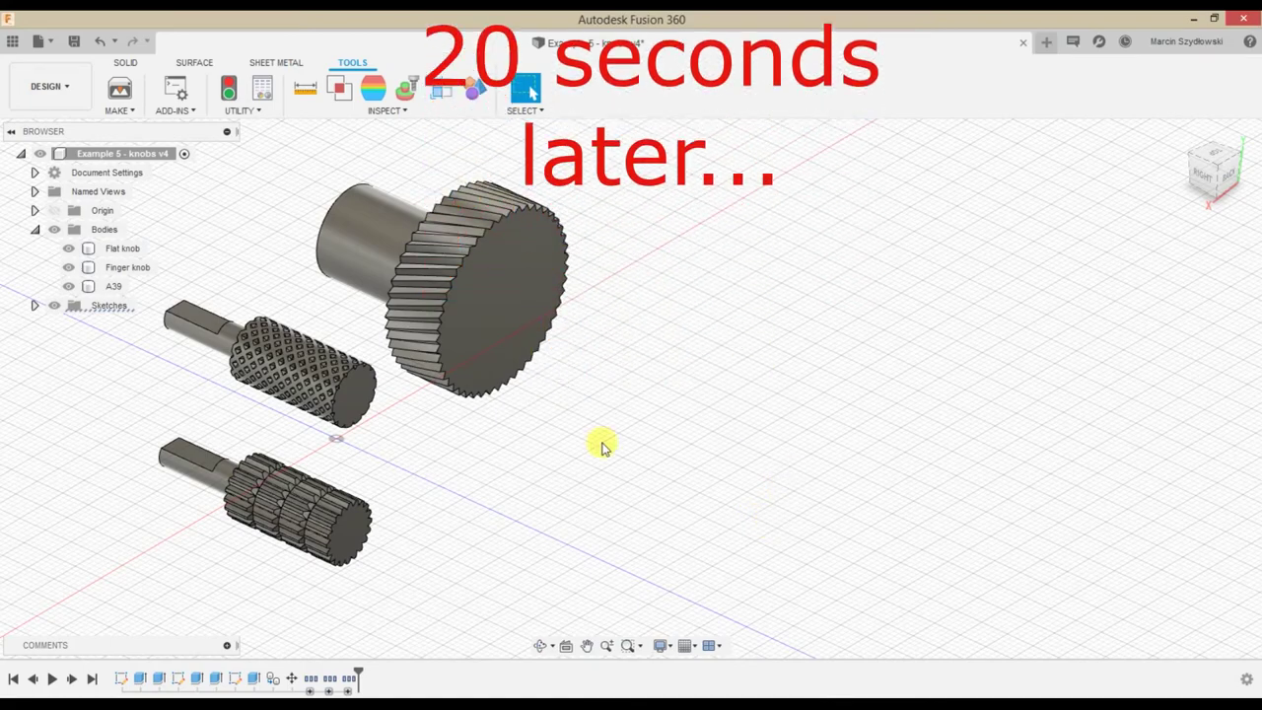
Orbit and zoom around the three knurled knobs to inspect their patterns
scroll(293, 437, up, 3)
mouse_move(446, 455)
shift+middle_down()
mouse_move(463, 454)
mouse_move(440, 420)
mouse_move(460, 423)
mouse_move(484, 403)
mouse_move(597, 413)
mouse_move(474, 417)
mouse_move(468, 431)
shift+middle_up()
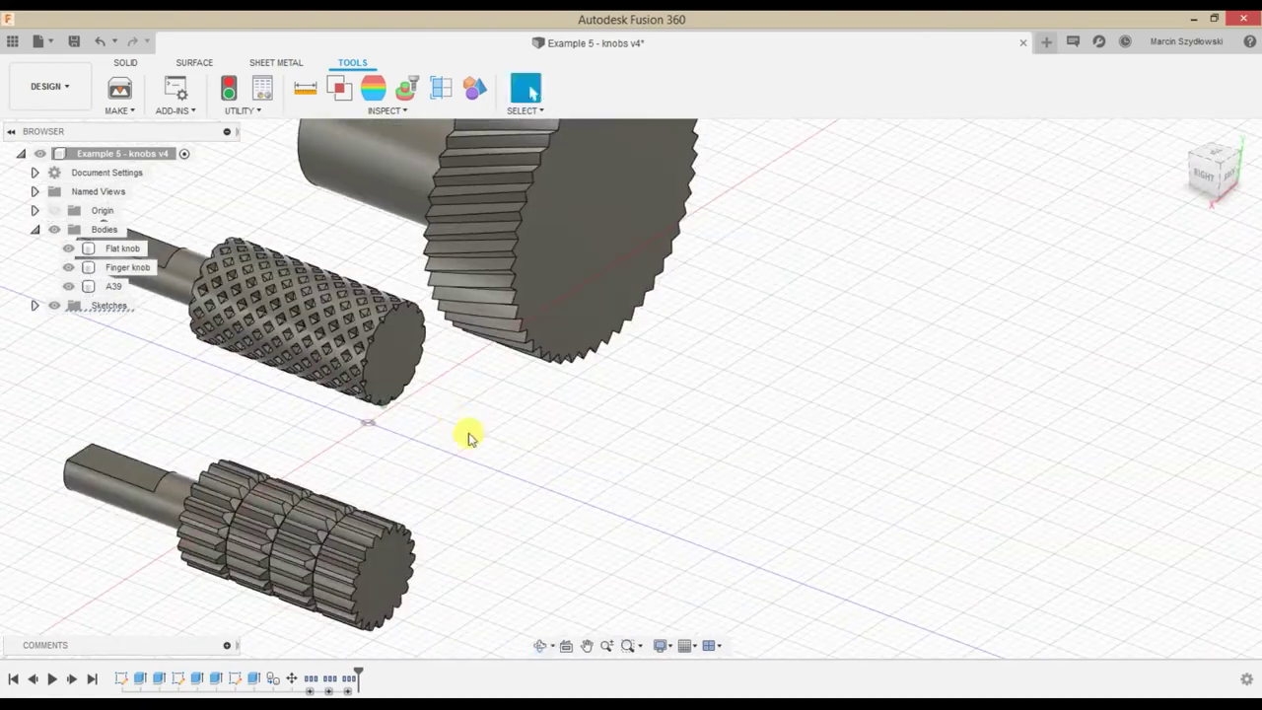
scroll(552, 428, up, 2)
scroll(473, 493, up, 3)
scroll(831, 404, down, 1)
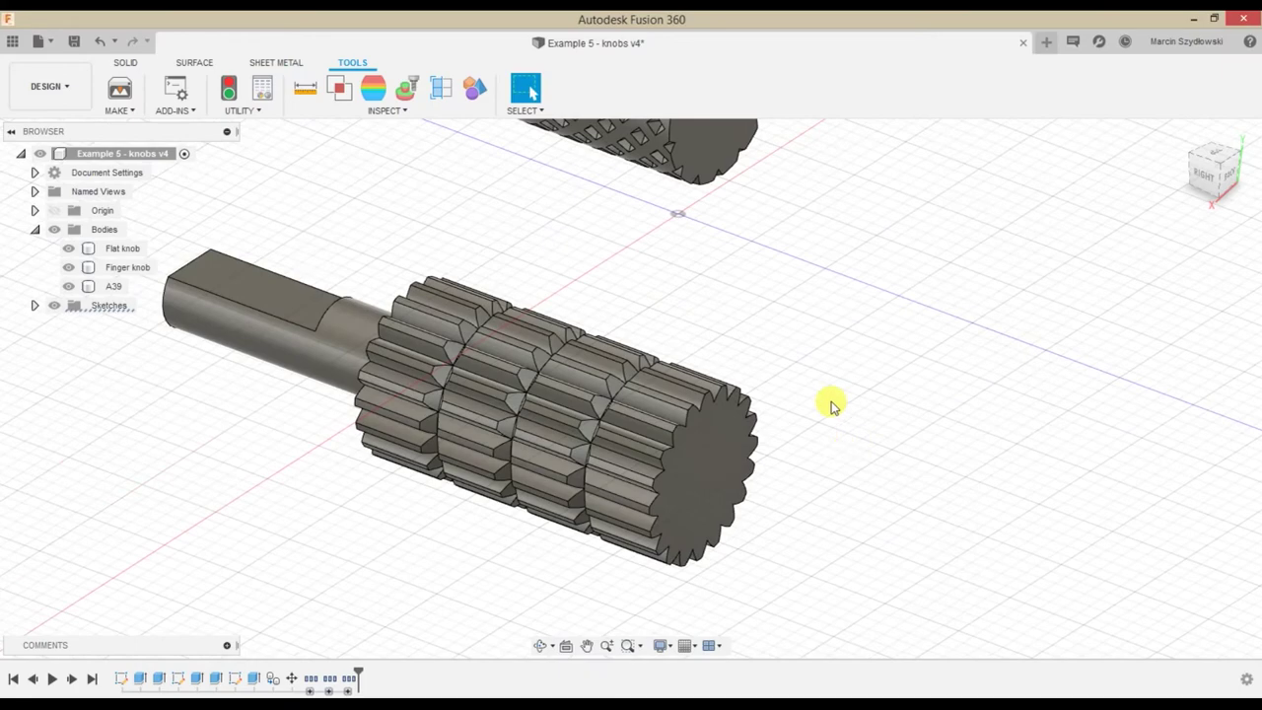
scroll(817, 305, down, 2)
Create a construction axis through the Finger knob's shaft cylinder
click(193, 64)
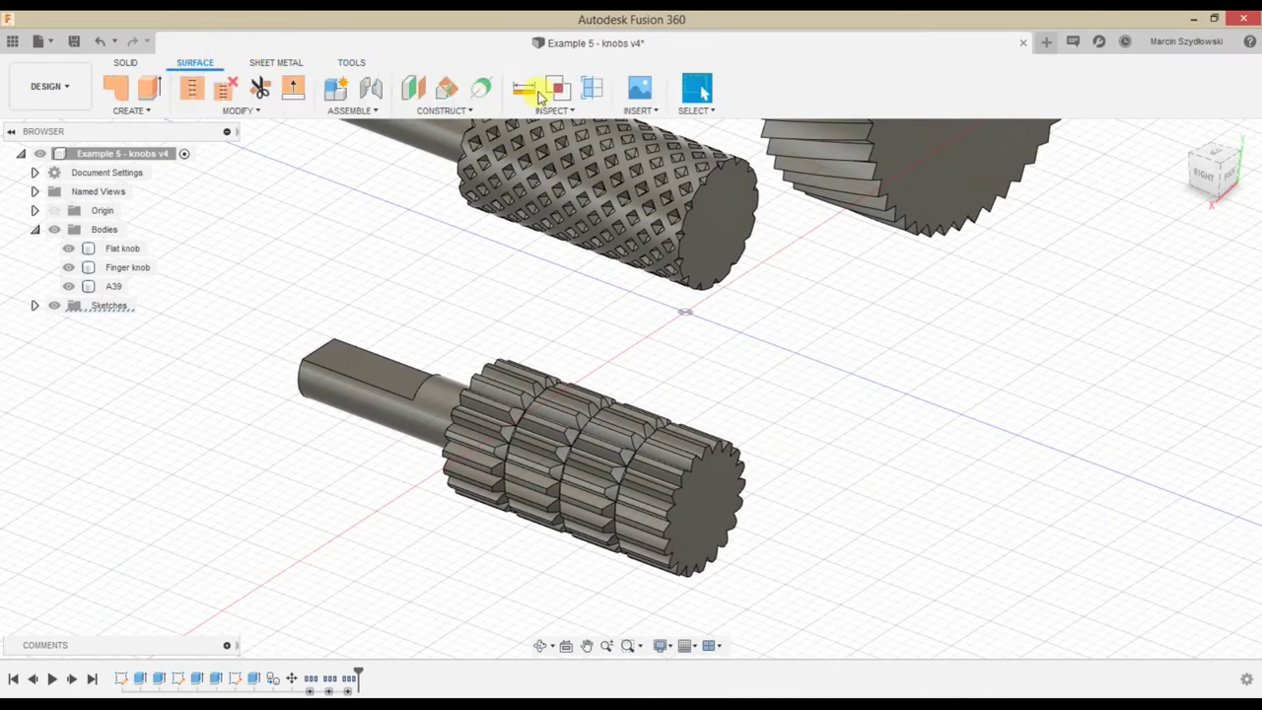
click(481, 89)
click(419, 424)
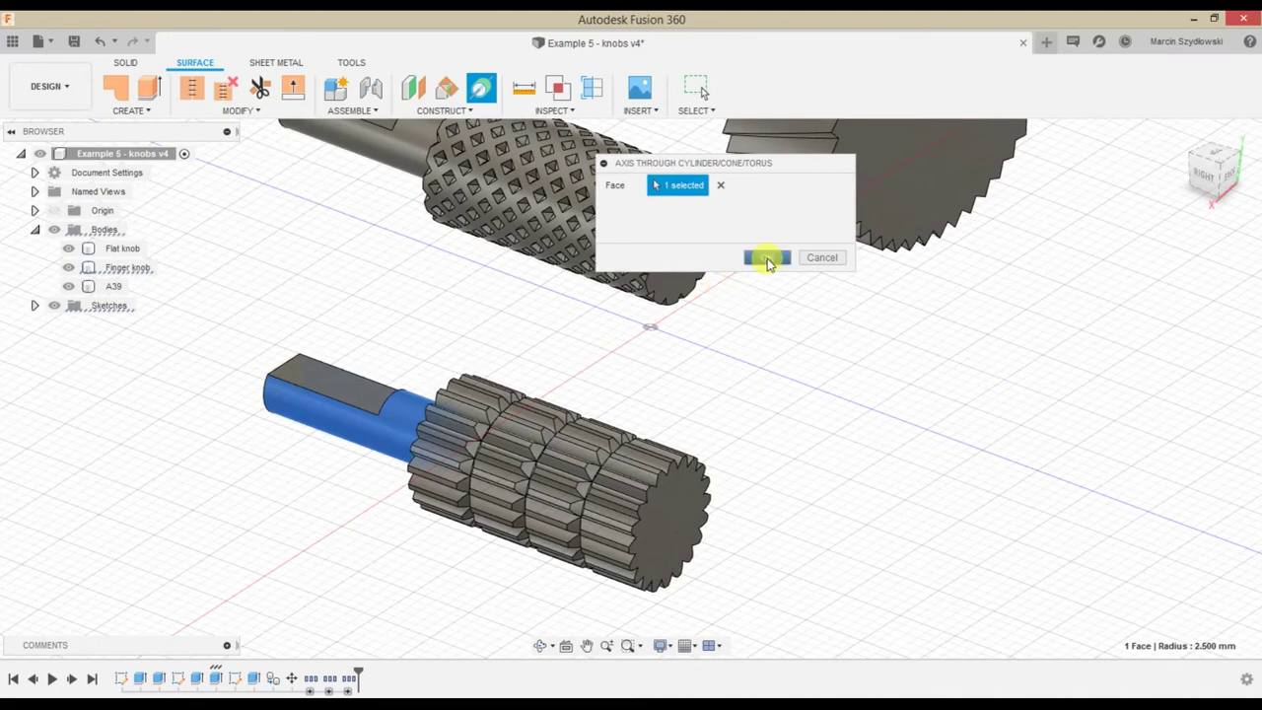
click(767, 257)
middle_drag(701, 367, 730, 323)
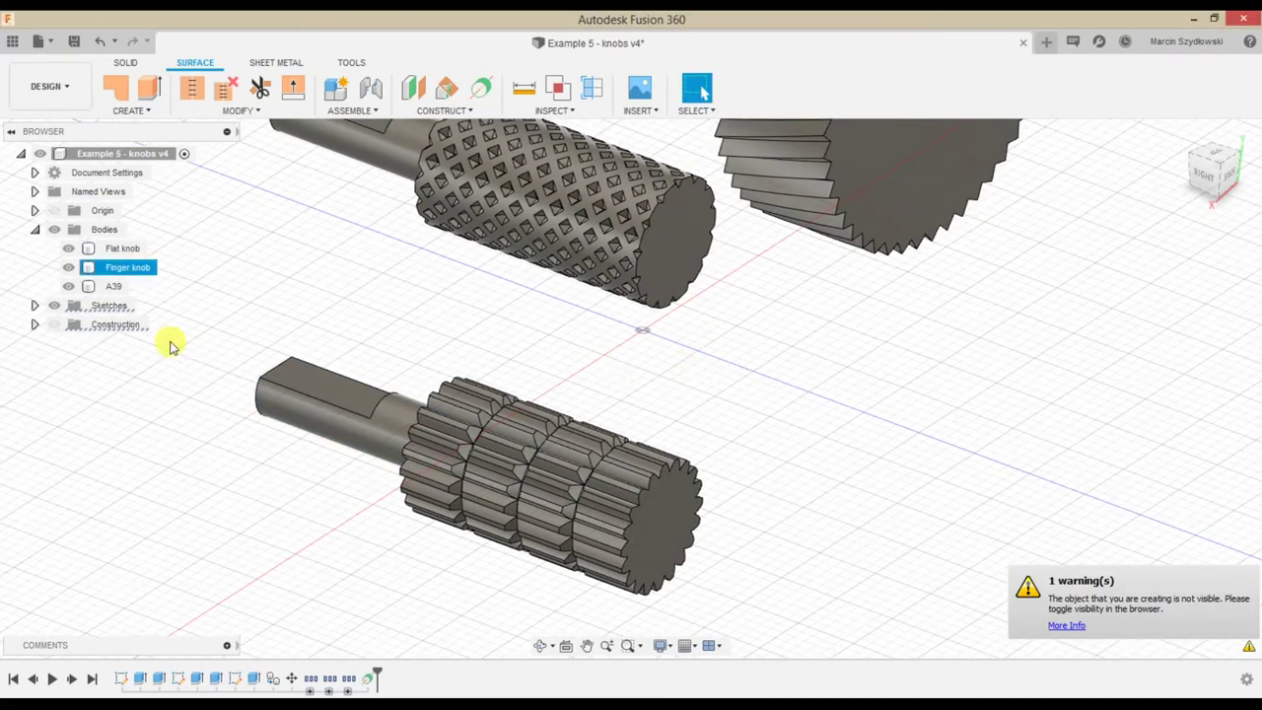
shift+middle_drag(165, 438, 273, 535)
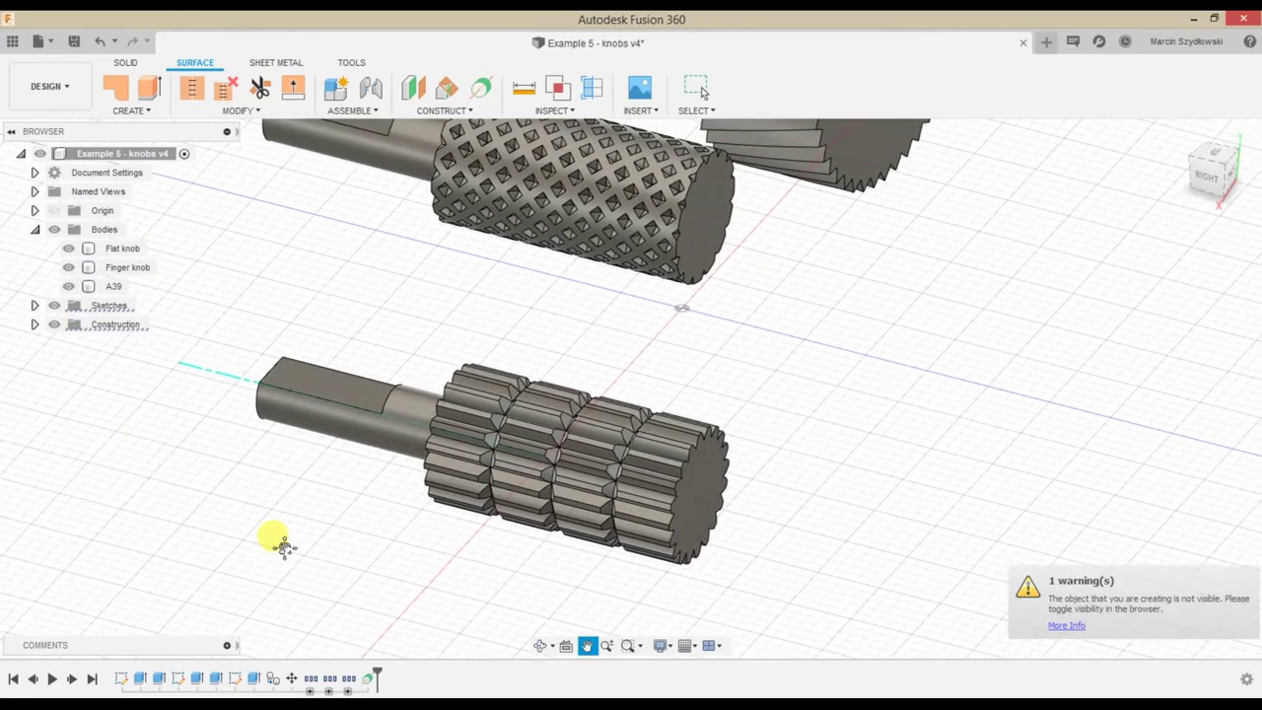
Add a 90° plane at angle on that axis and start a sketch on it
click(437, 121)
click(474, 163)
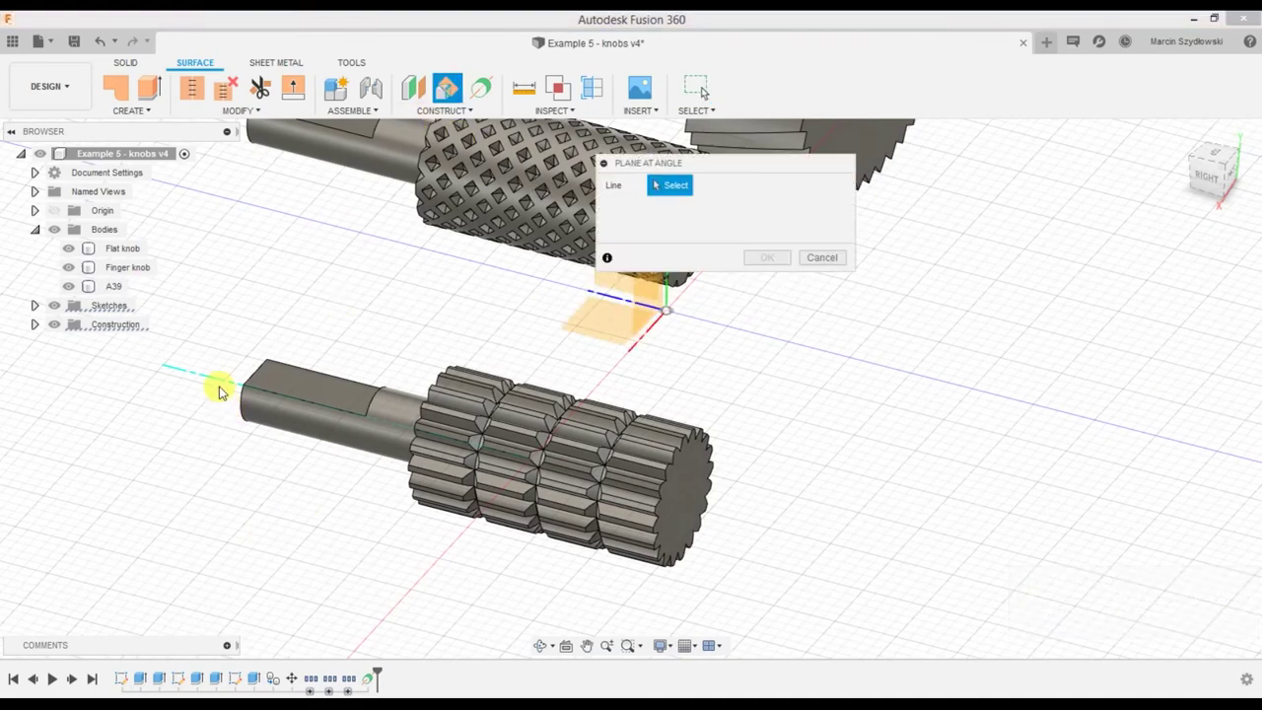
click(220, 386)
text(90)
key(Return)
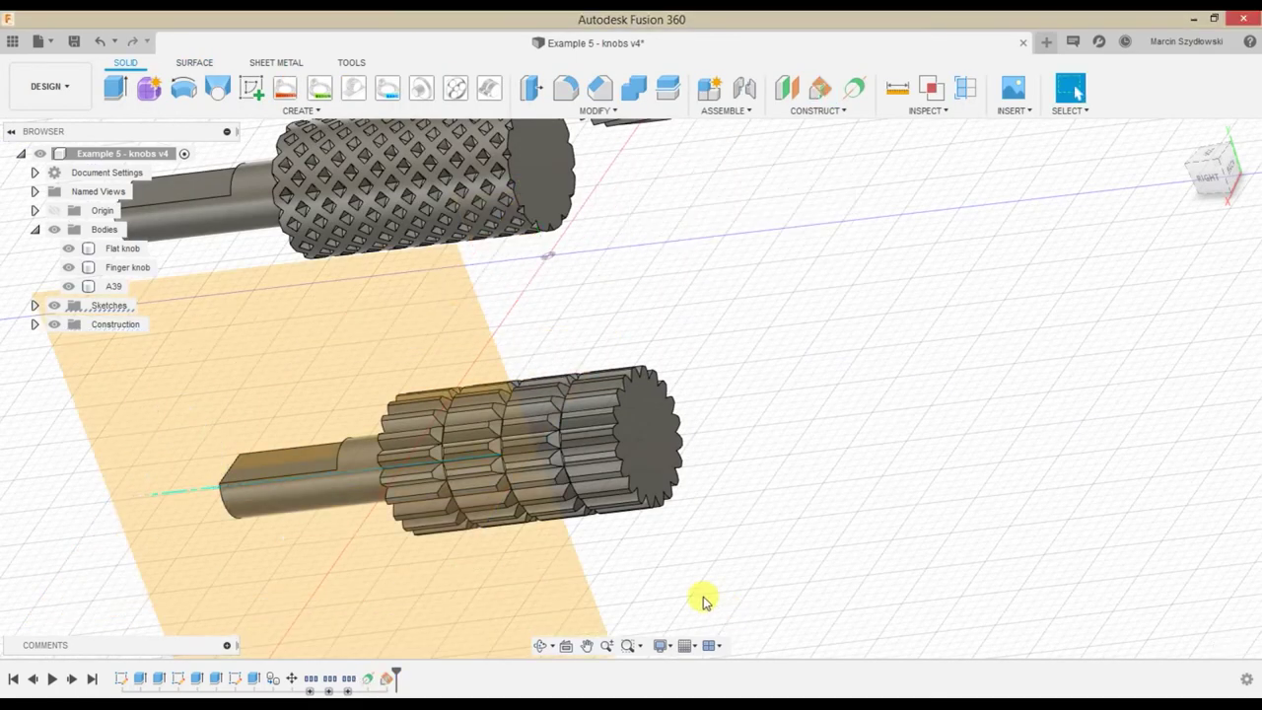
click(268, 87)
click(329, 377)
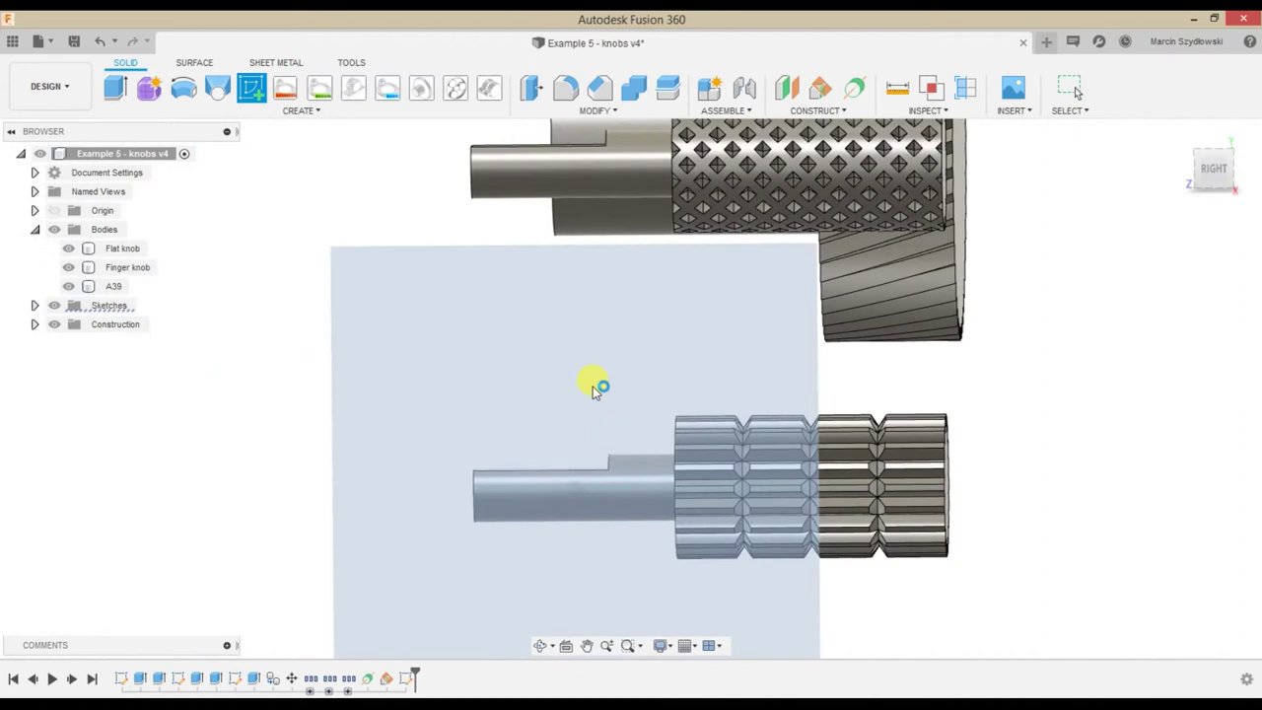
Project the knob's two top corner points into the sketch
scroll(631, 375, up, 5)
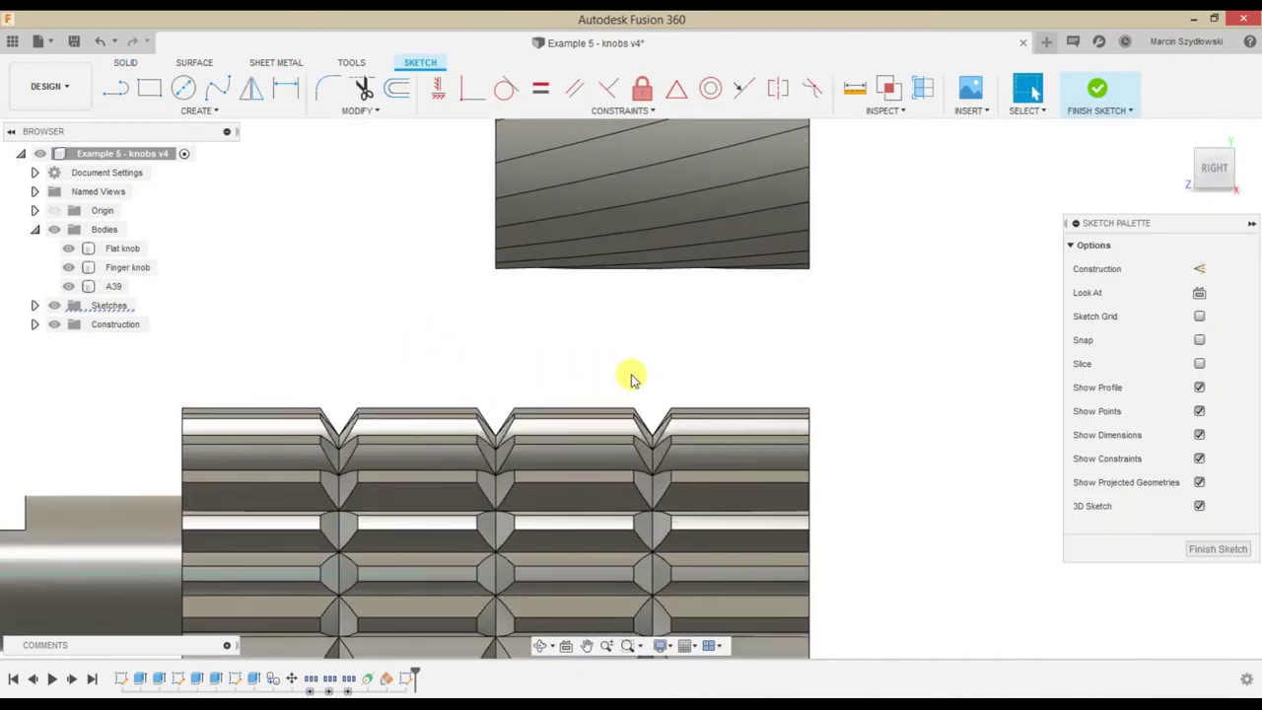
key(p)
click(746, 355)
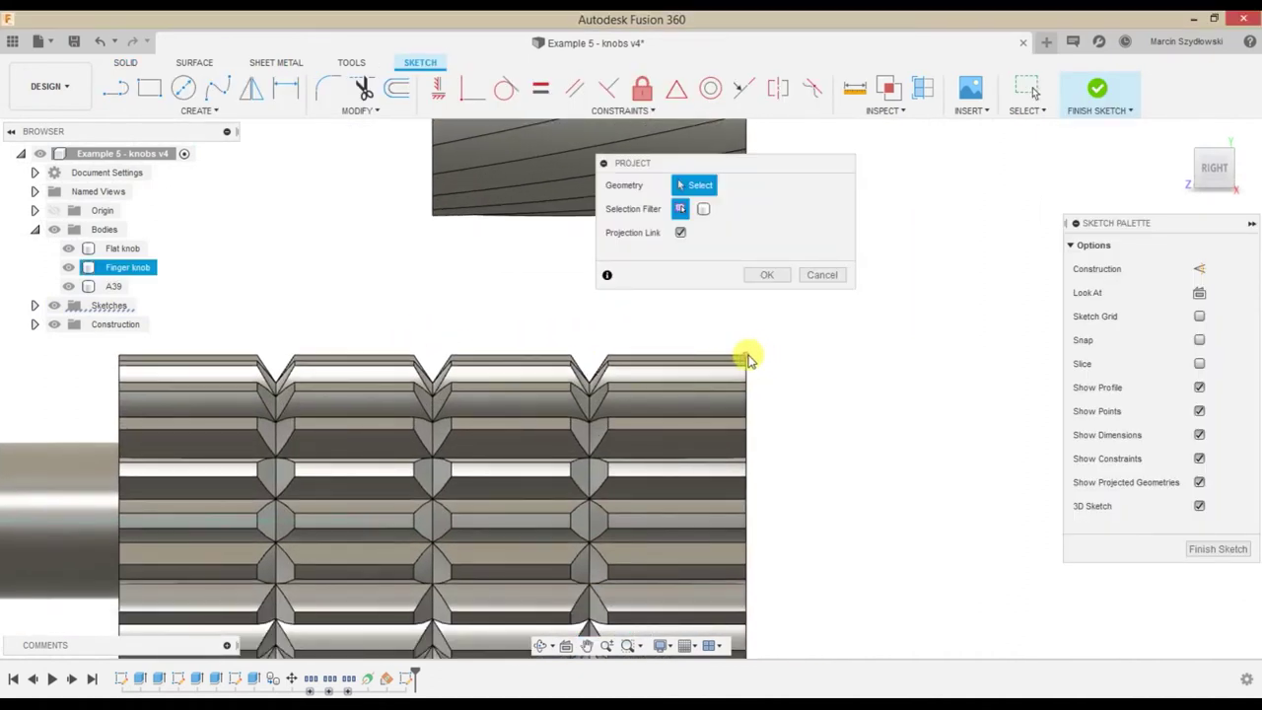
click(119, 356)
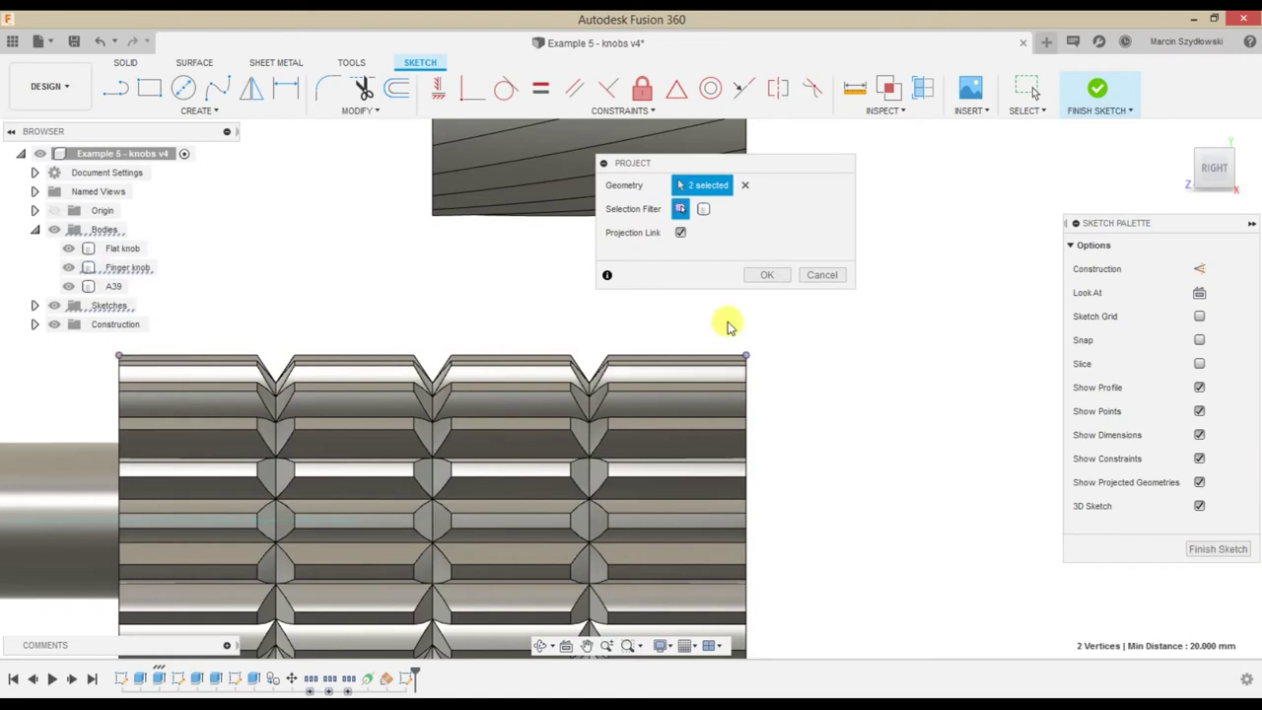
click(770, 276)
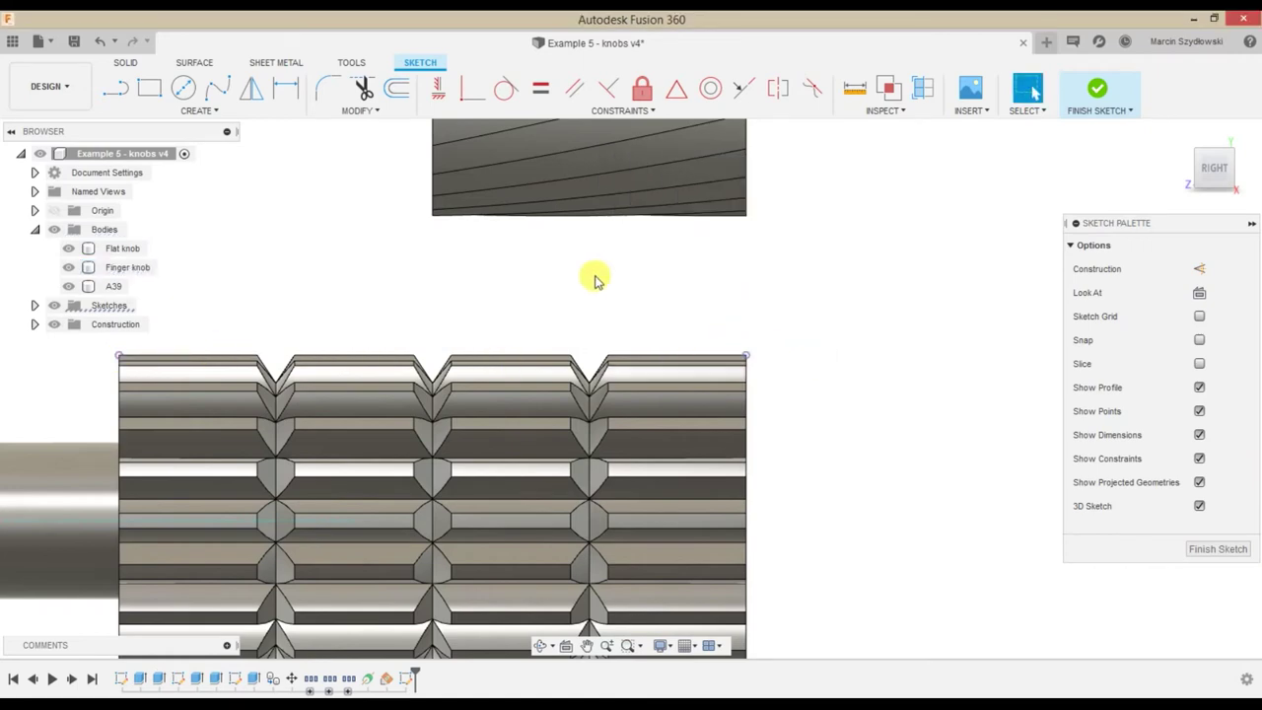
Draw the top edge line and a vertical centre line, both as construction lines
key(l)
click(746, 356)
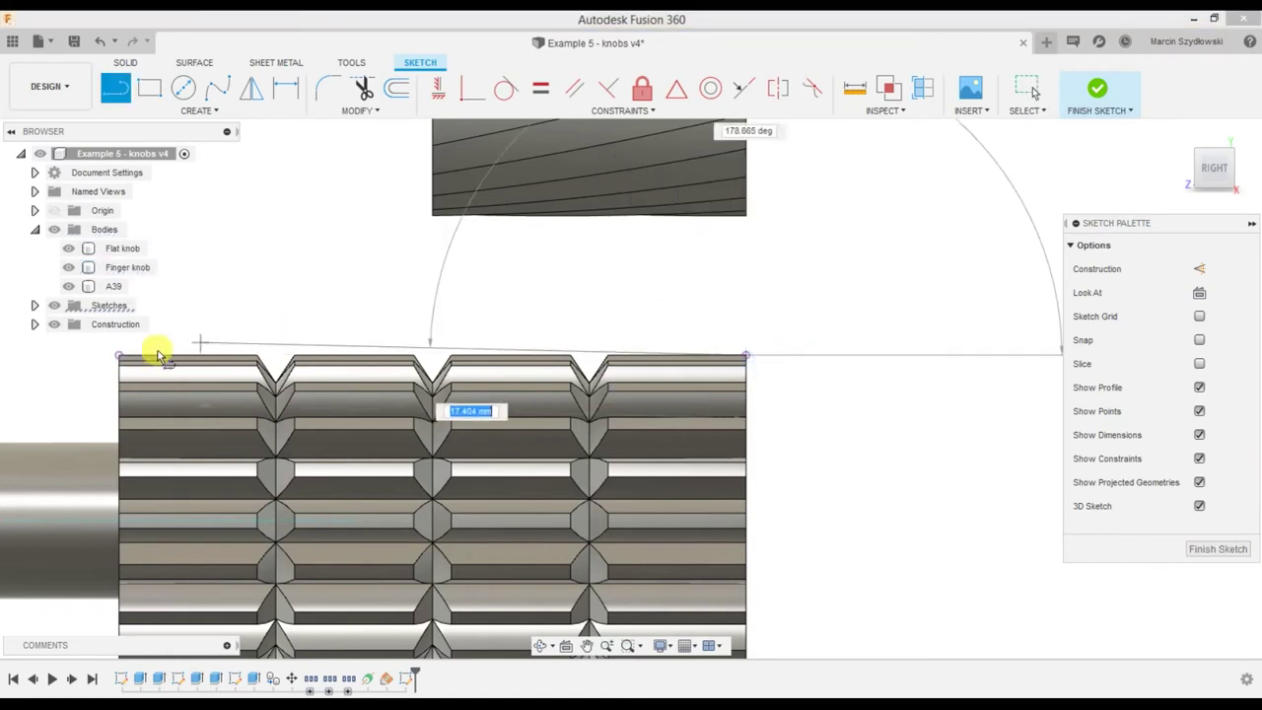
click(119, 356)
key(Escape)
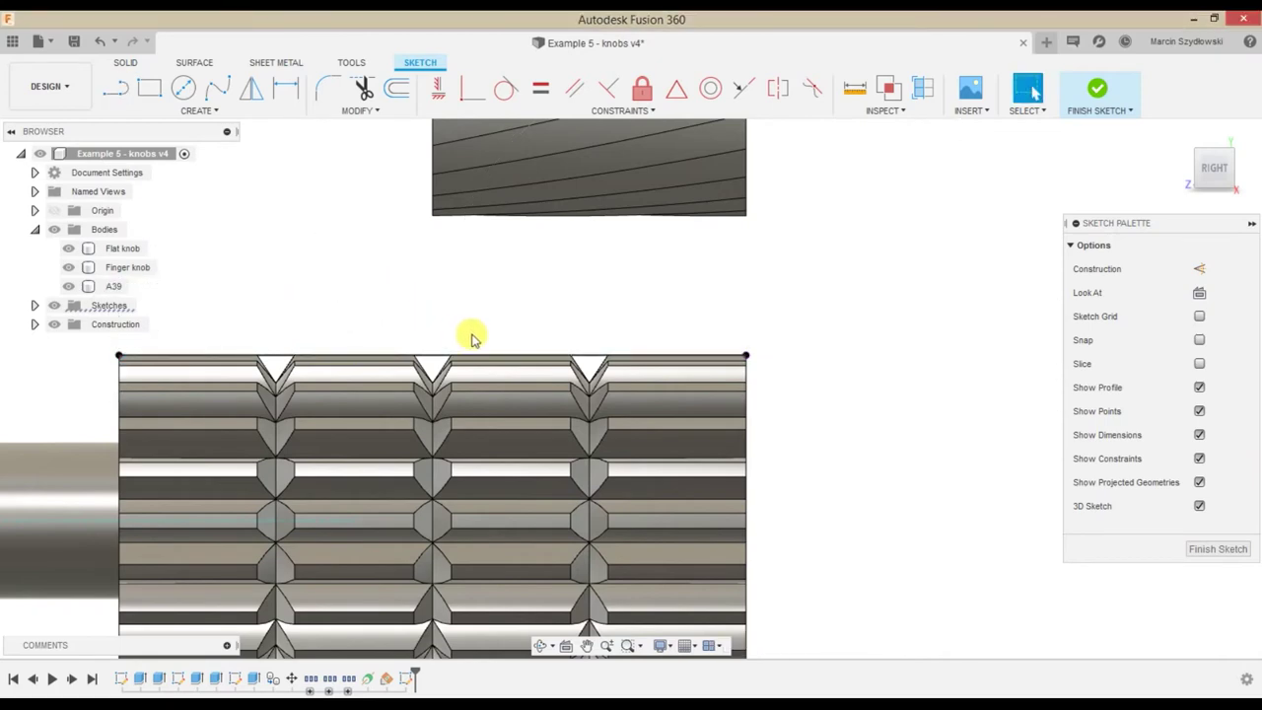
key(l)
click(434, 356)
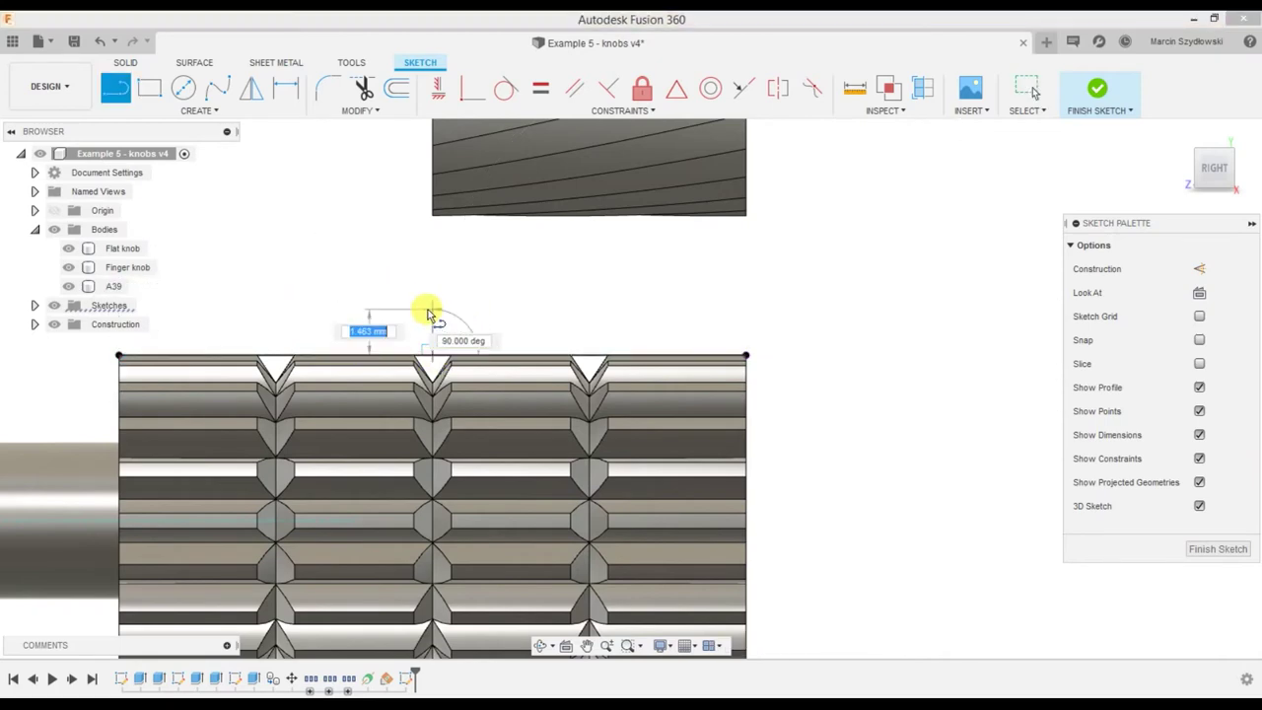
click(432, 310)
key(Escape)
click(431, 333)
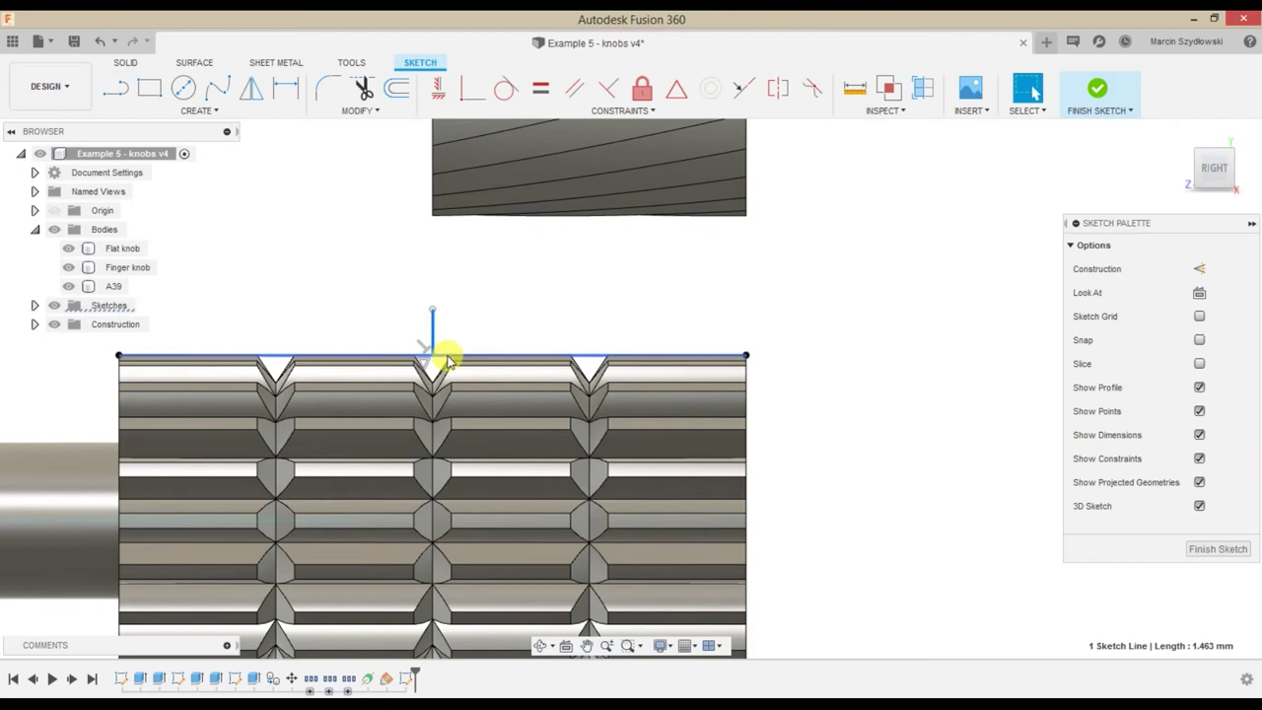
shift+click(444, 357)
key(x)
key(Escape)
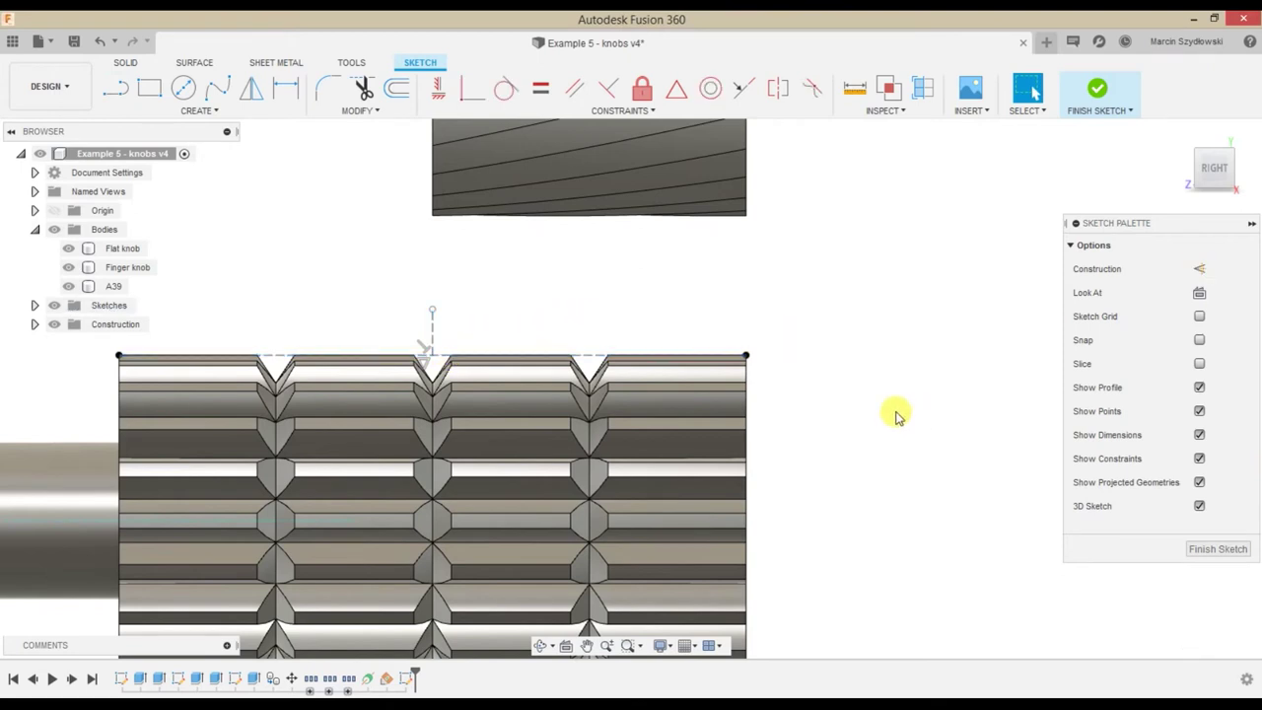
Sketch a small triangle at the right end of the top edge
key(l)
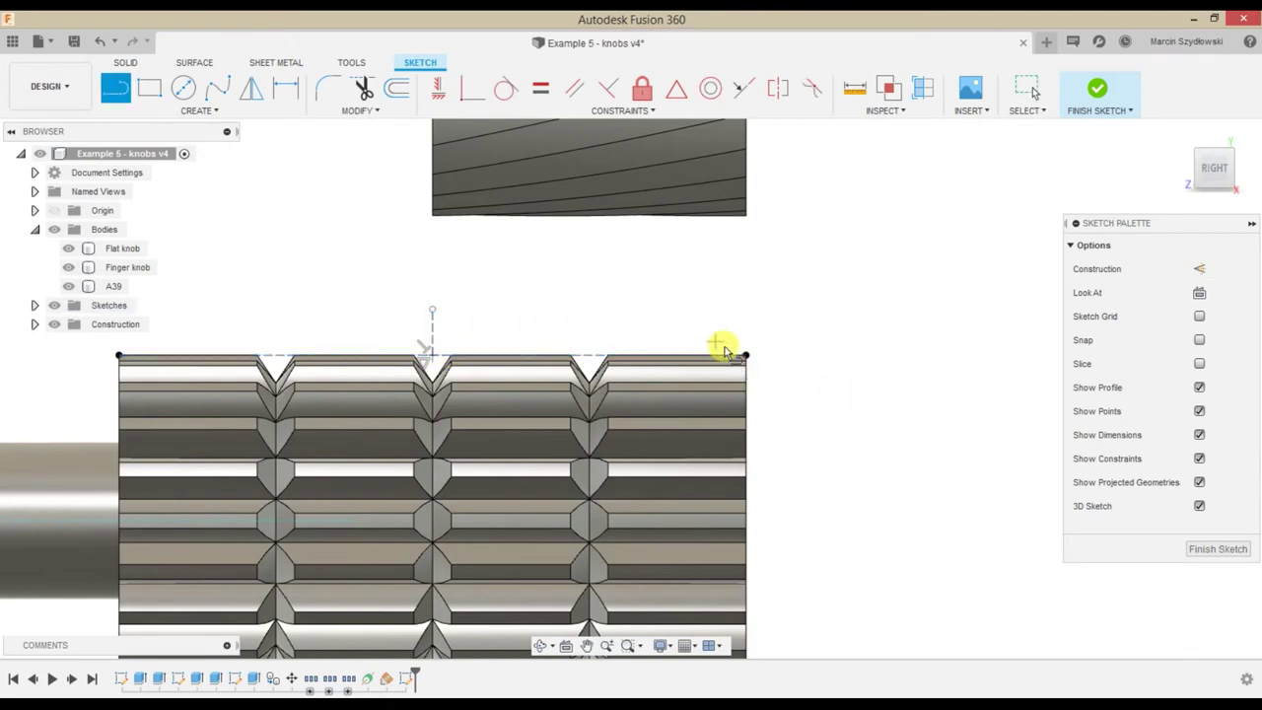
drag(724, 352, 760, 397)
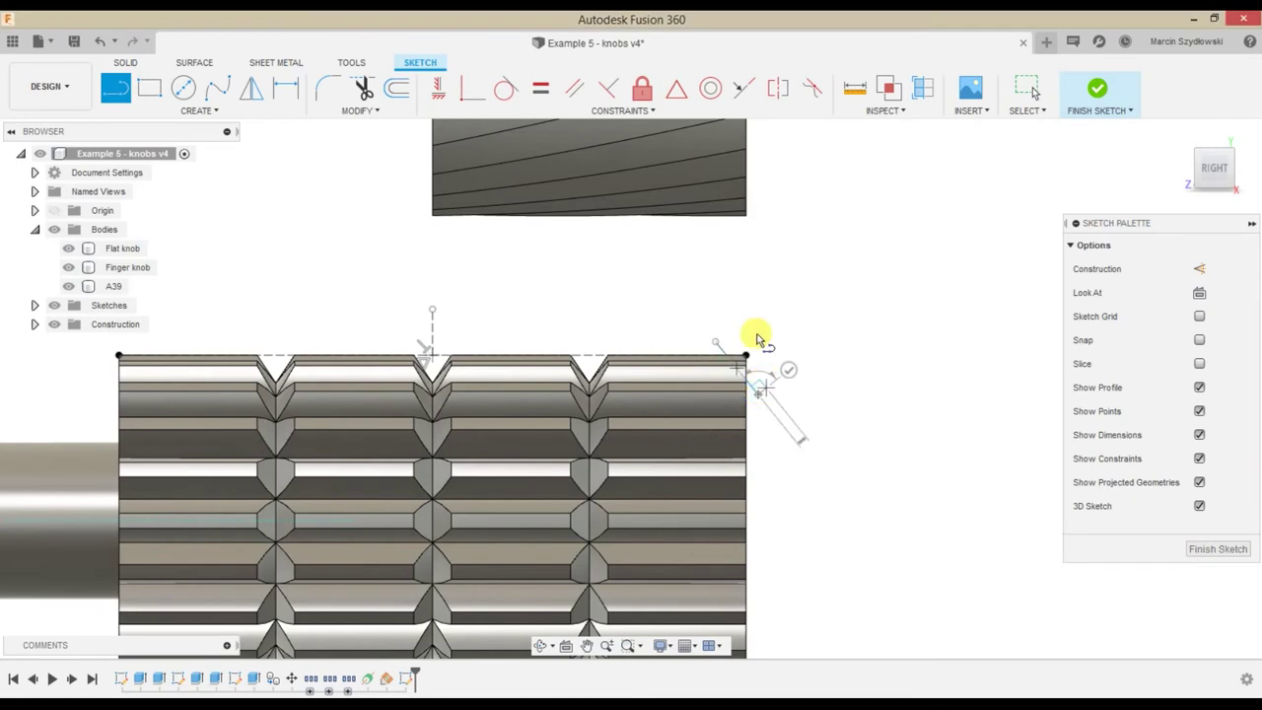
mouse_move(757, 340)
mouse_down()
mouse_move(758, 296)
mouse_move(757, 352)
mouse_move(746, 347)
mouse_up()
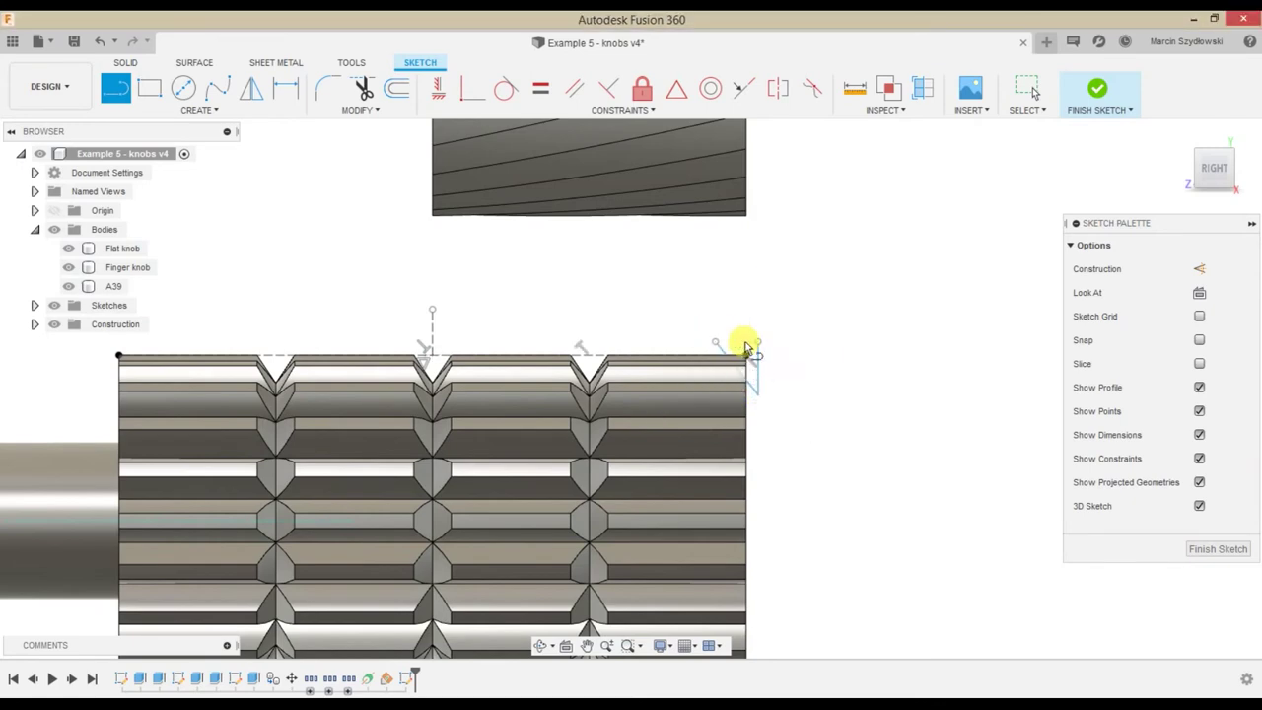
key(Escape)
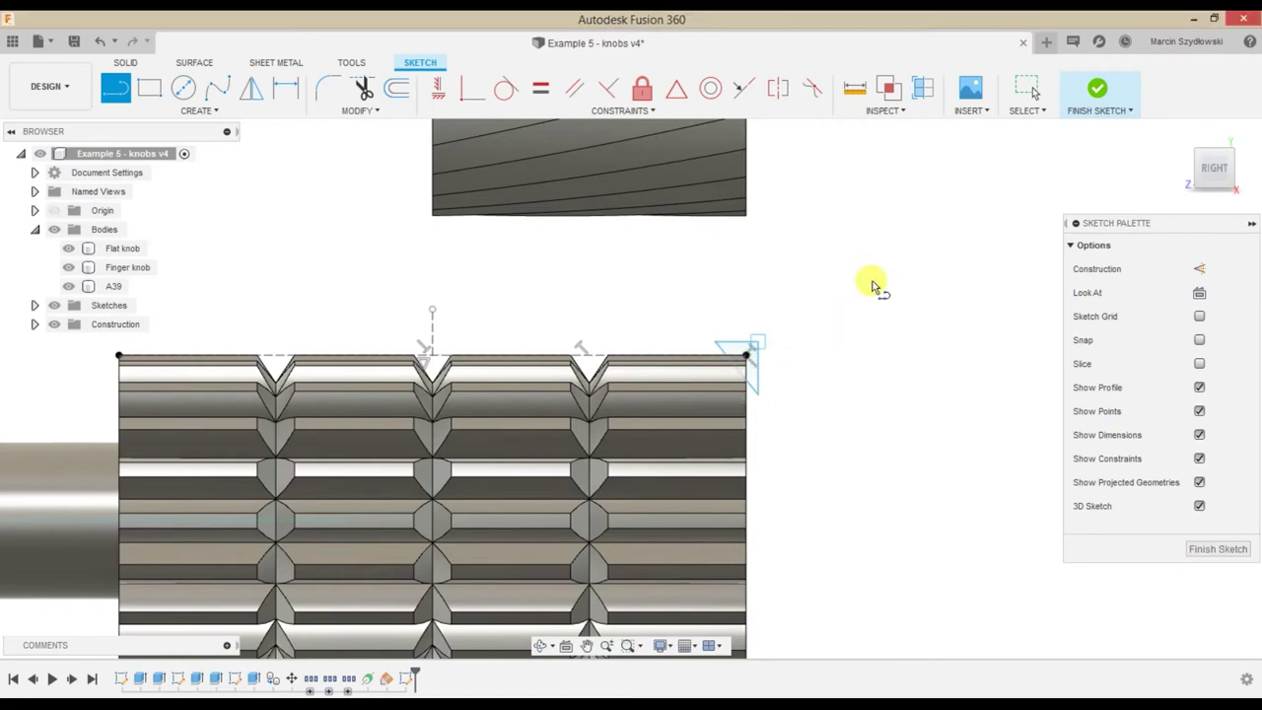
Mirror the triangle across the vertical centre line to the left end and finish the sketch
middle_drag(819, 288, 769, 279)
click(252, 89)
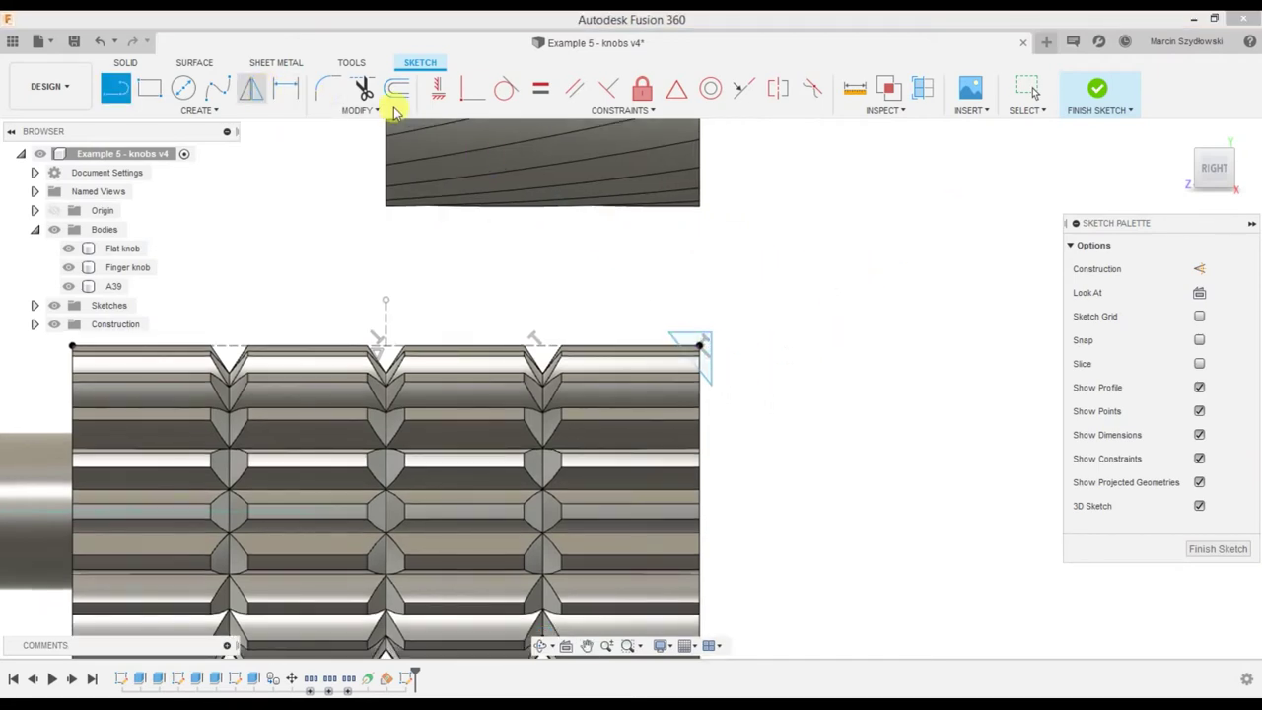
click(693, 337)
click(709, 357)
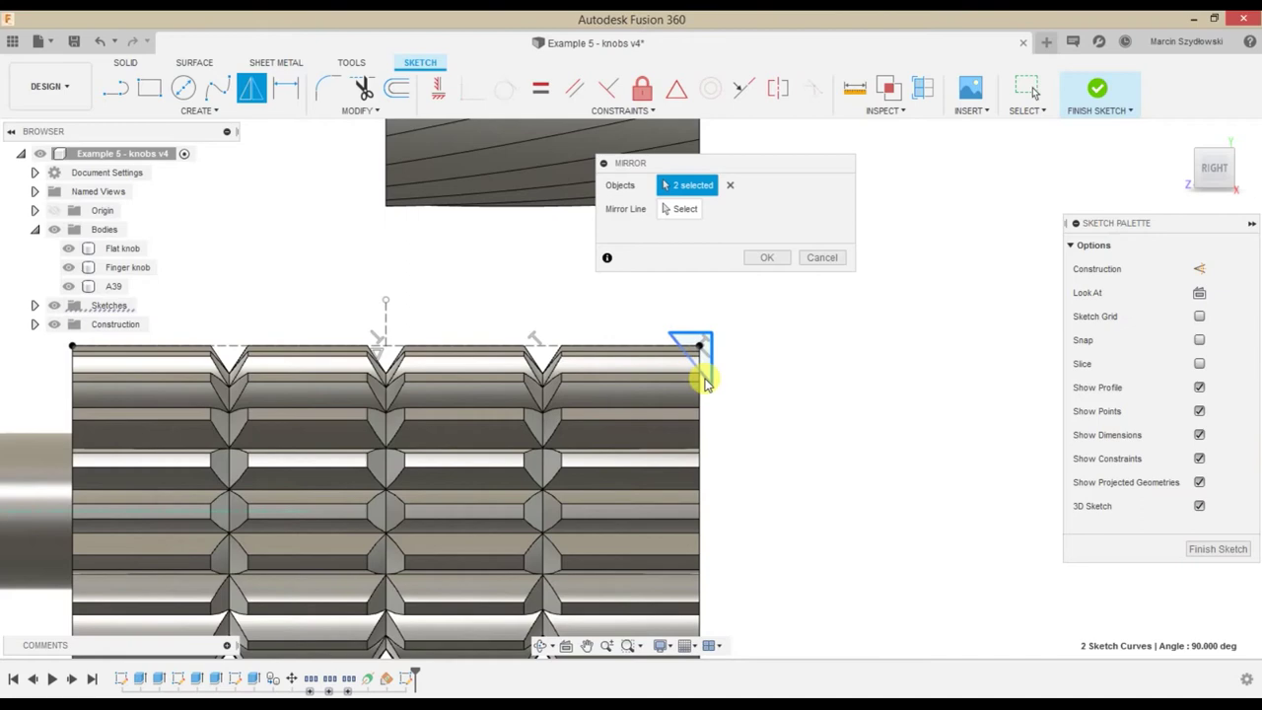
click(685, 210)
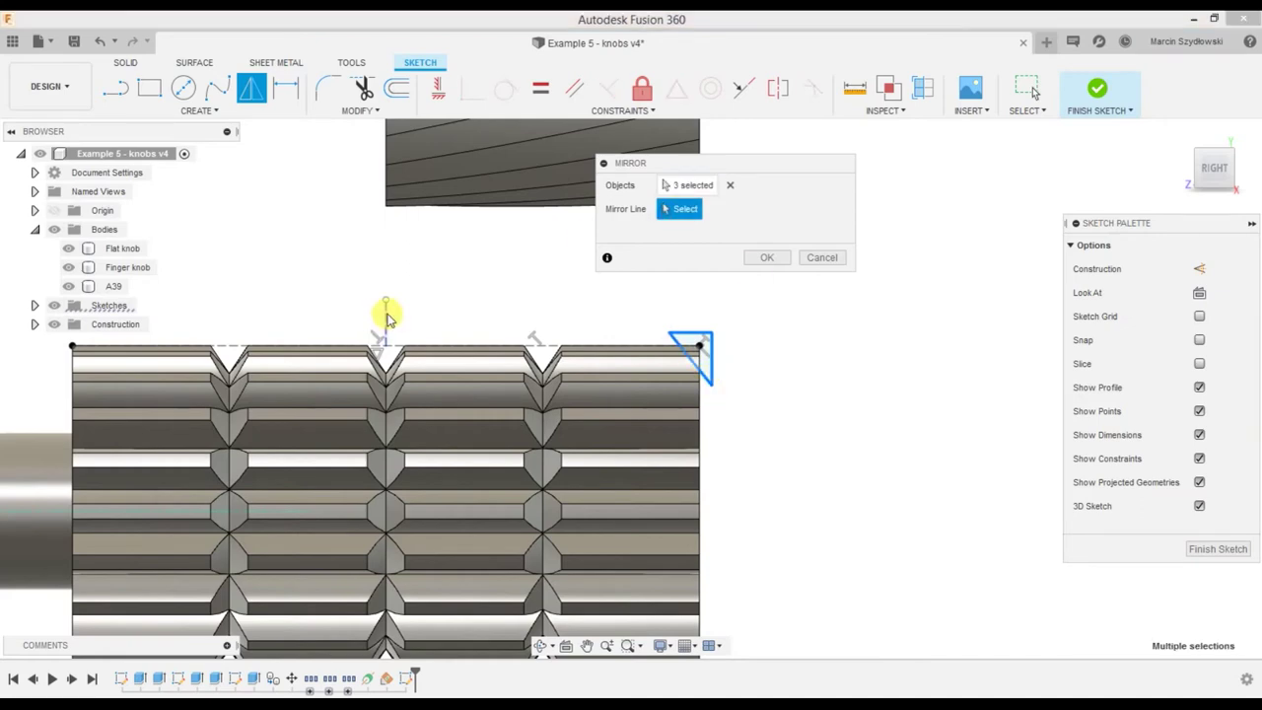
click(386, 316)
click(768, 259)
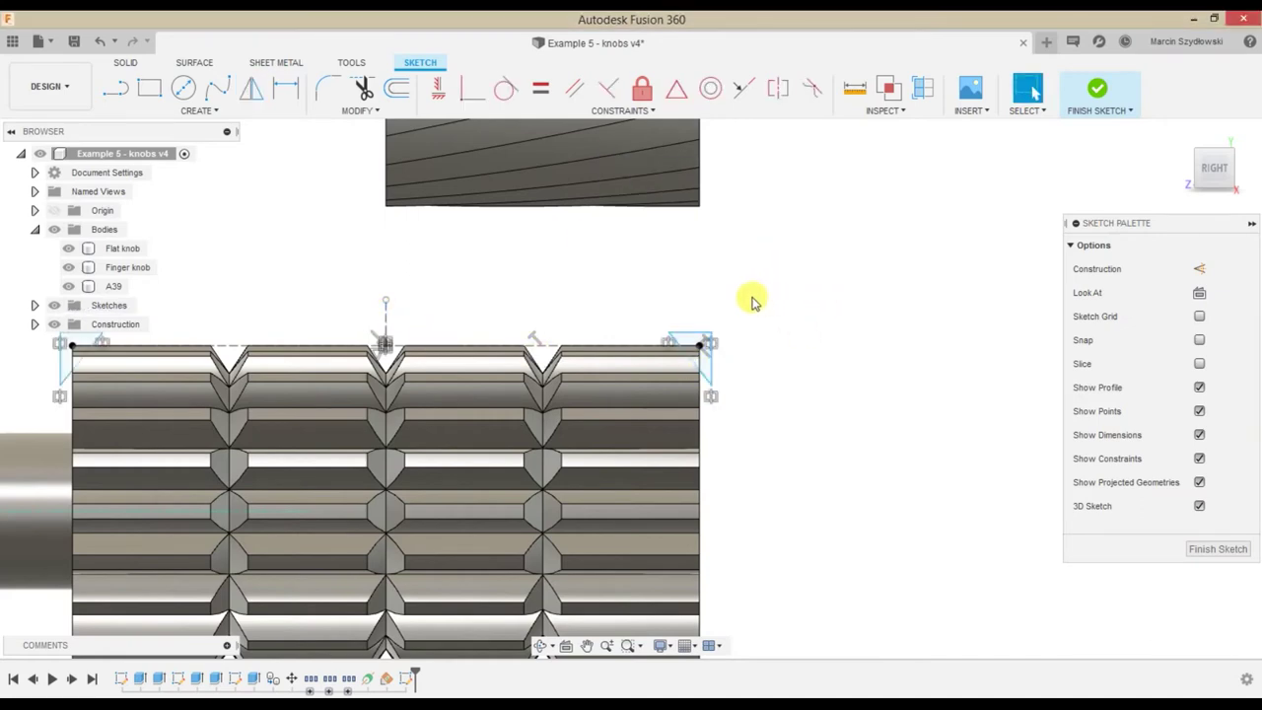
key(F6)
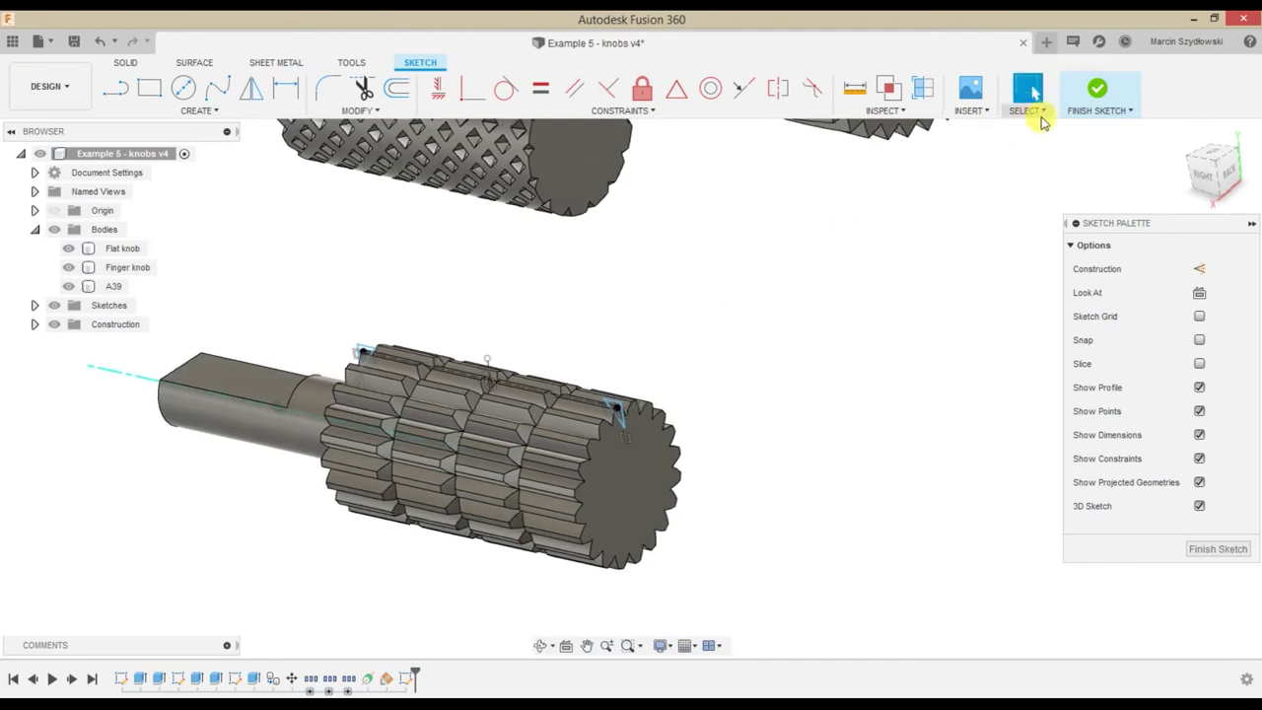
click(1096, 88)
Revolve-cut both triangle profiles around the knob's central axis to chamfer the teeth ends
click(193, 91)
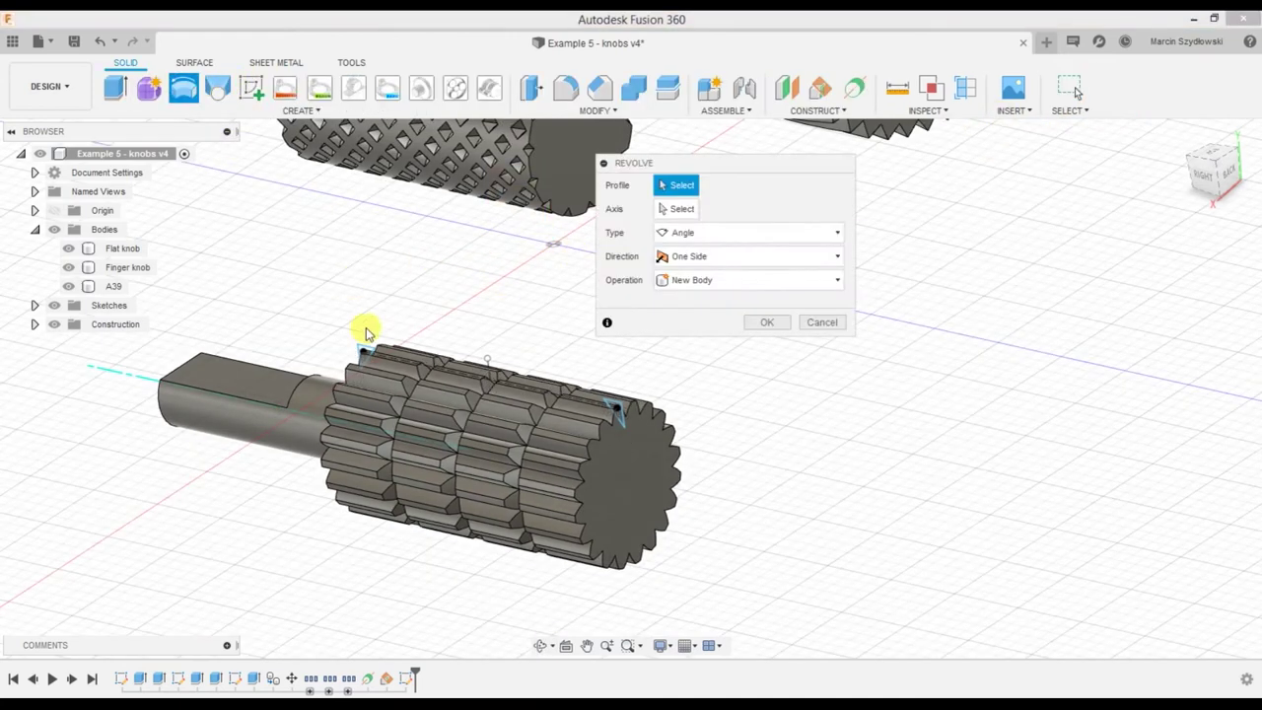
click(365, 358)
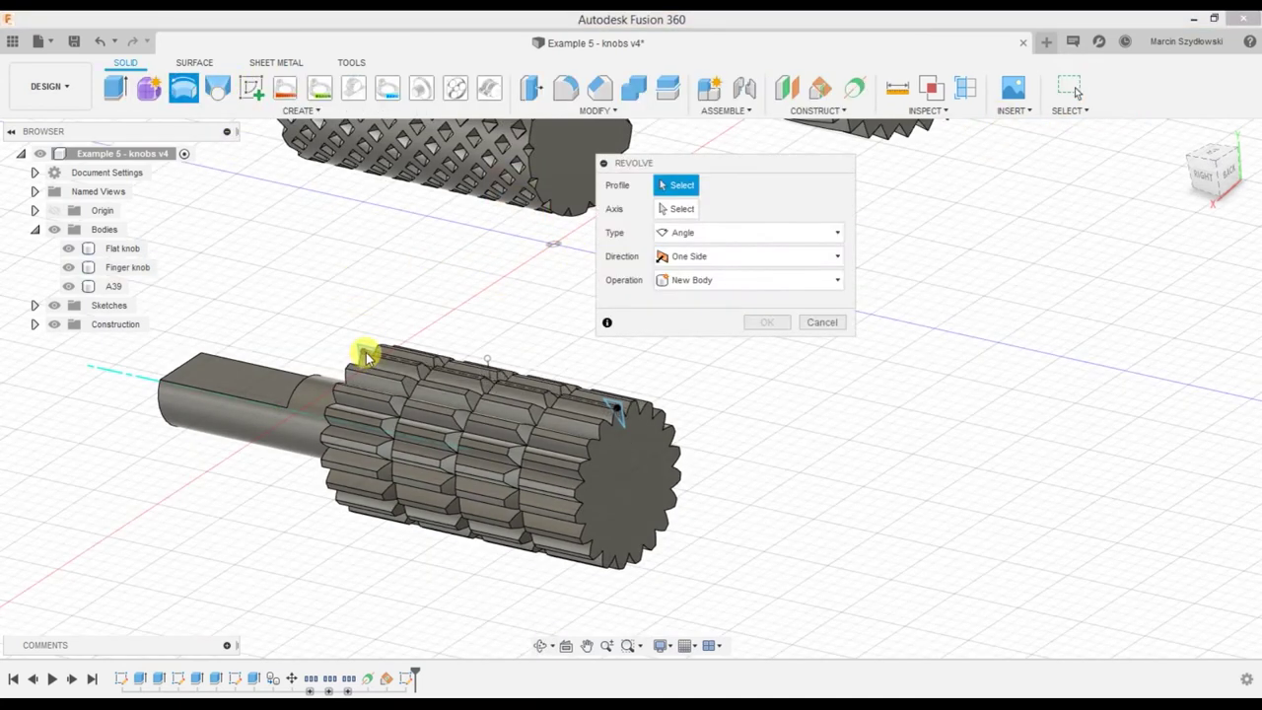
click(614, 407)
click(680, 209)
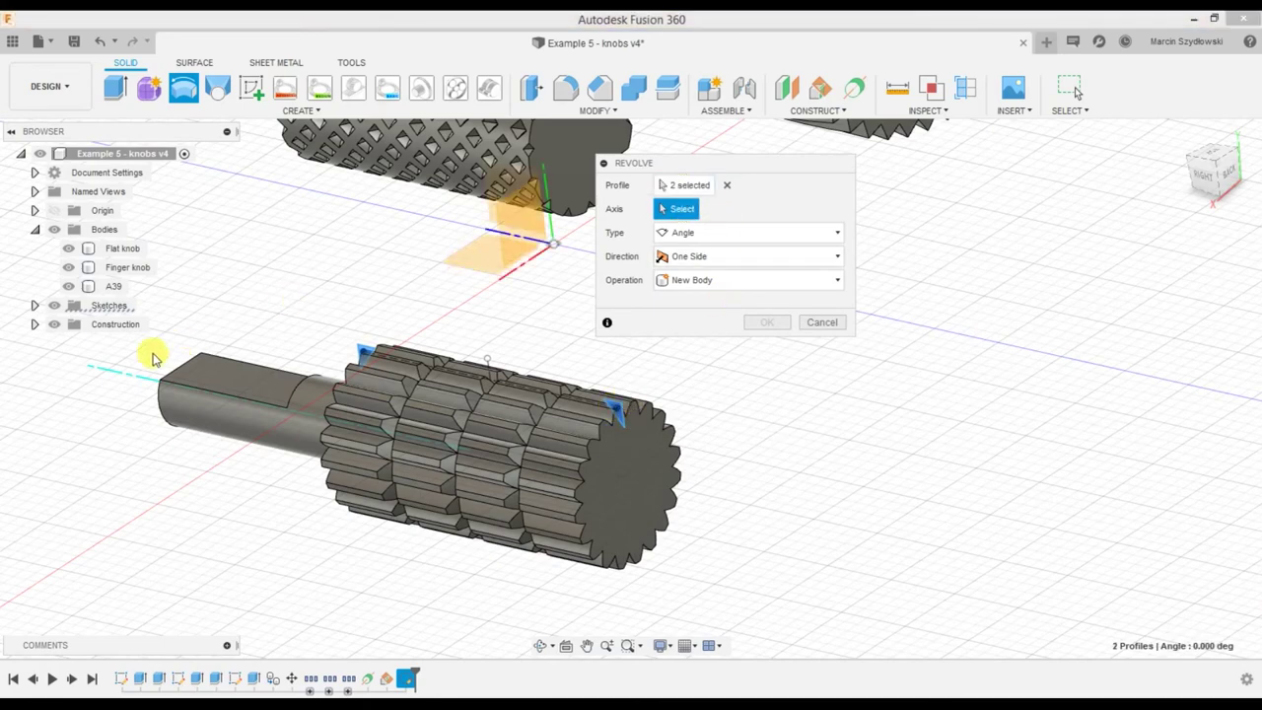
click(130, 374)
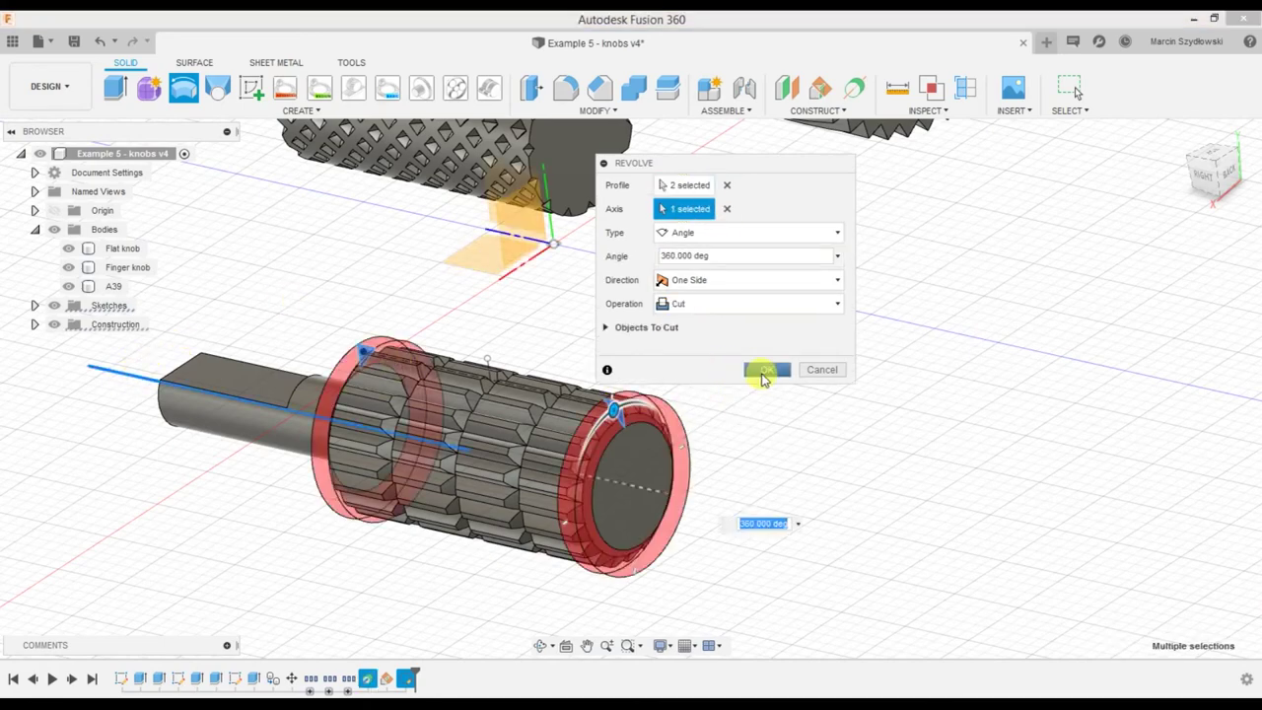
click(765, 372)
mouse_move(753, 443)
shift+middle_down()
mouse_move(839, 417)
mouse_move(738, 404)
mouse_move(758, 442)
mouse_move(716, 369)
shift+middle_up()
scroll(716, 368, down, 3)
mouse_move(733, 324)
middle_down()
mouse_move(614, 405)
mouse_move(569, 475)
middle_up()
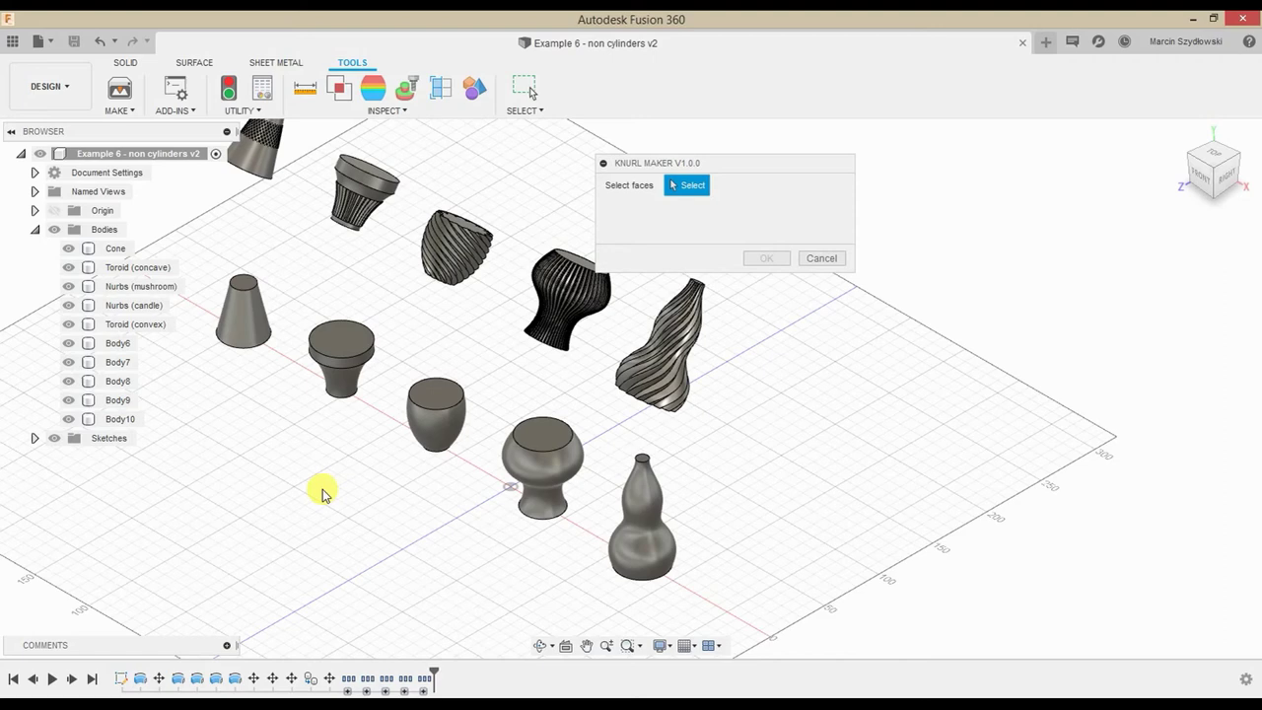
Select the Cone, concave Toroid, mushroom, convex Toroid and candle faces for knurling
scroll(366, 459, up, 2)
scroll(375, 437, up, 2)
scroll(345, 385, up, 1)
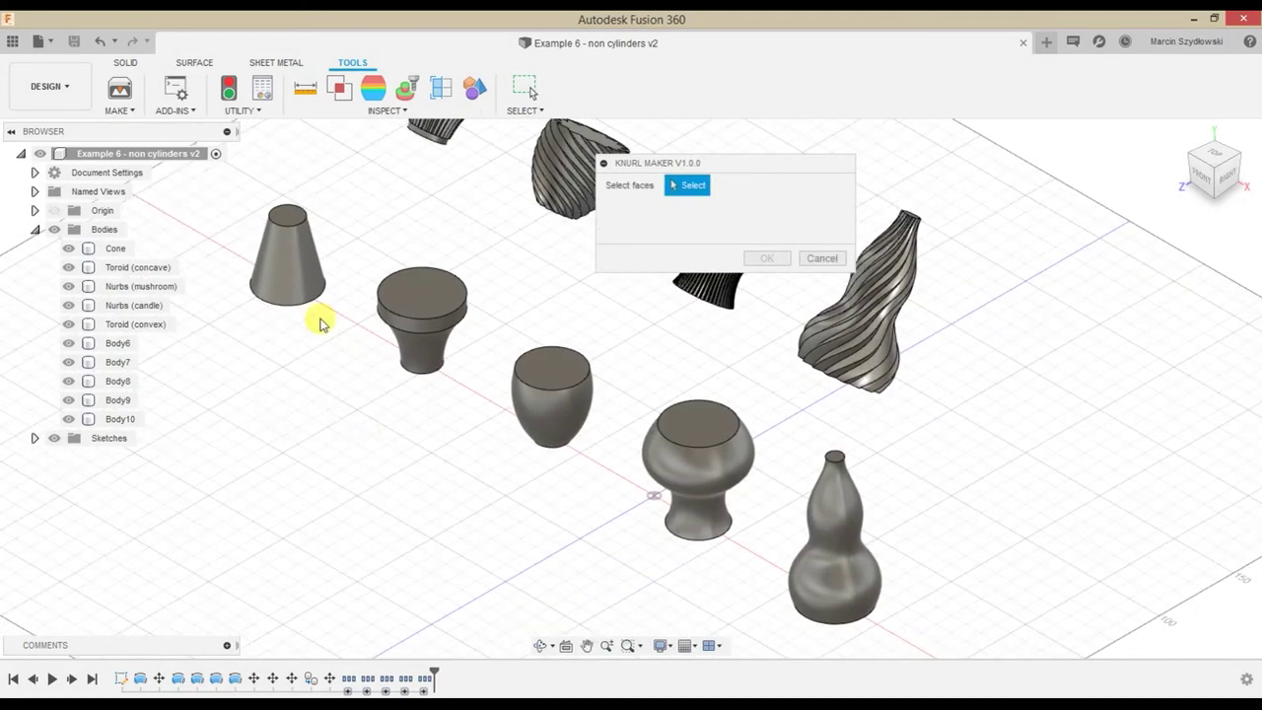
click(301, 283)
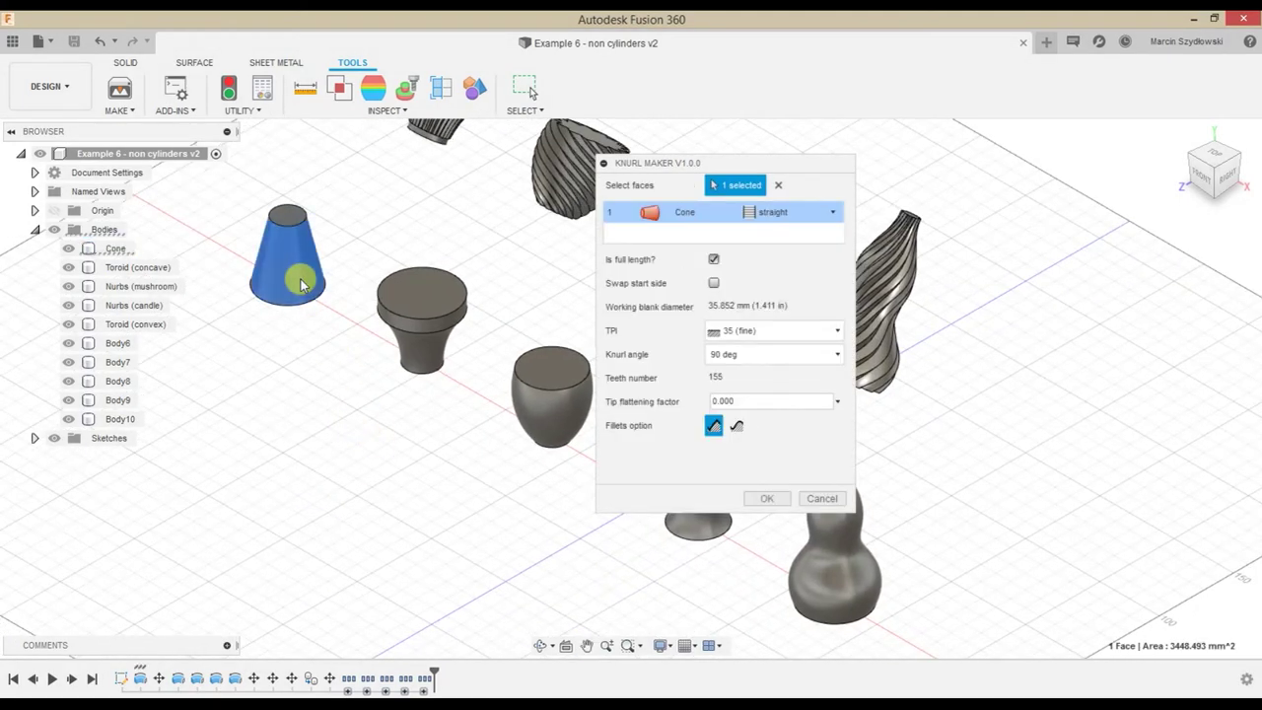
click(431, 360)
middle_drag(479, 496, 333, 443)
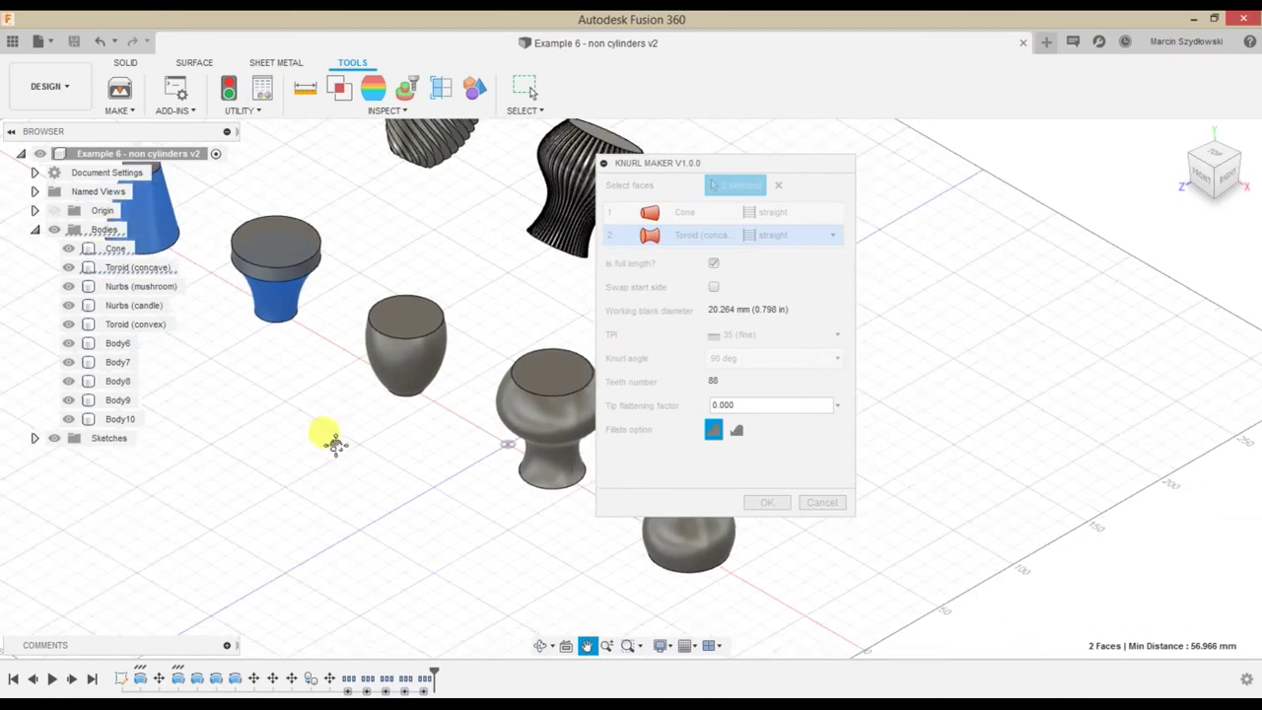
click(540, 467)
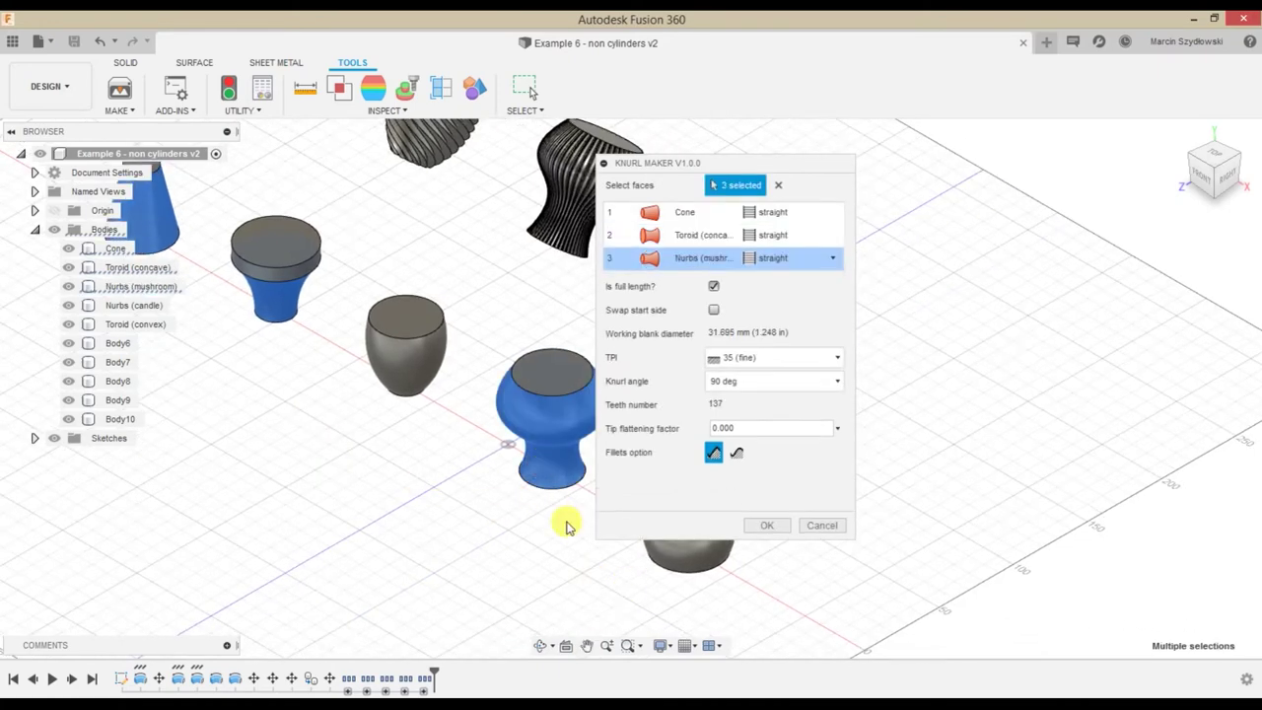
click(410, 365)
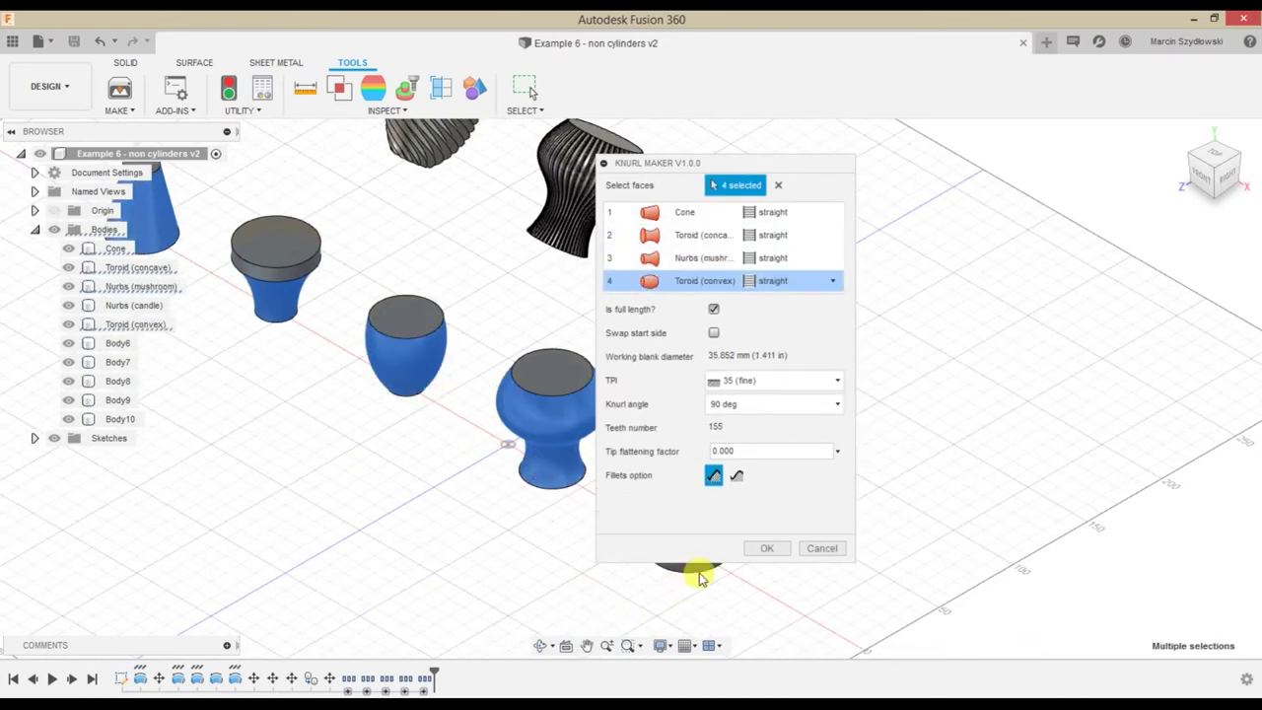
middle_drag(597, 600, 437, 563)
click(520, 502)
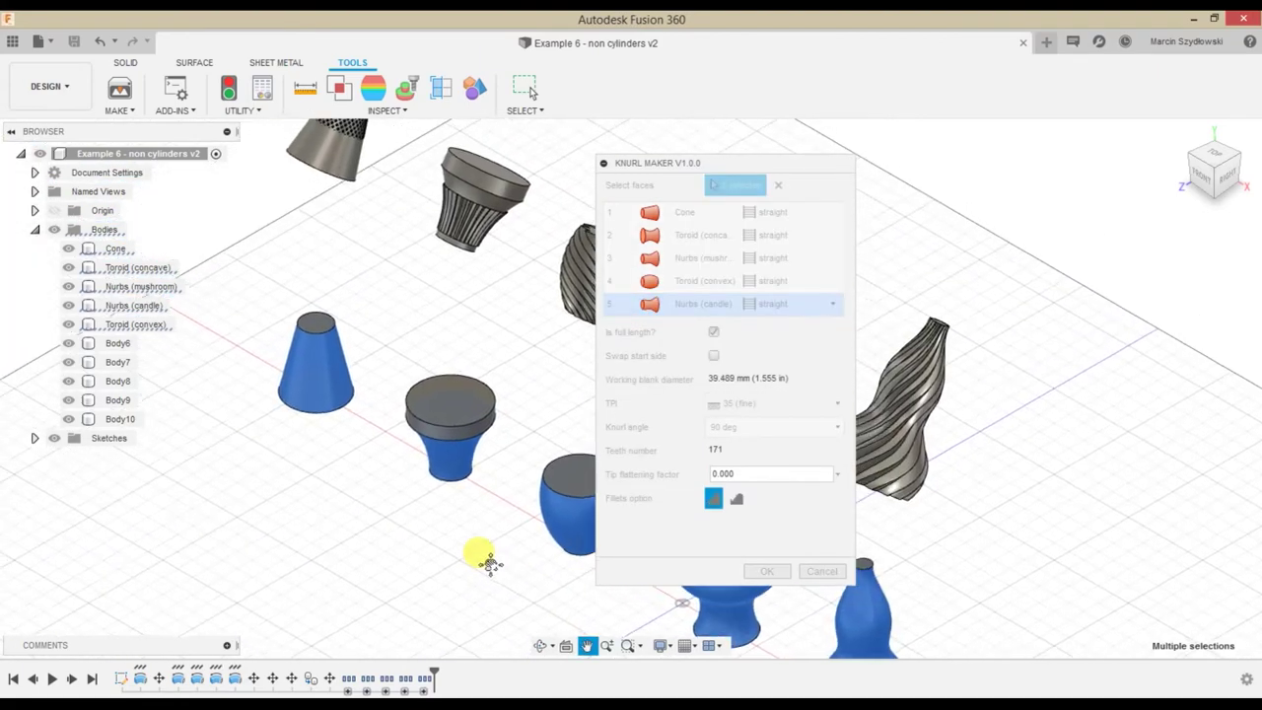
Show the Cone's knurl settings and limit its knurl to a partial 15 mm length
click(681, 216)
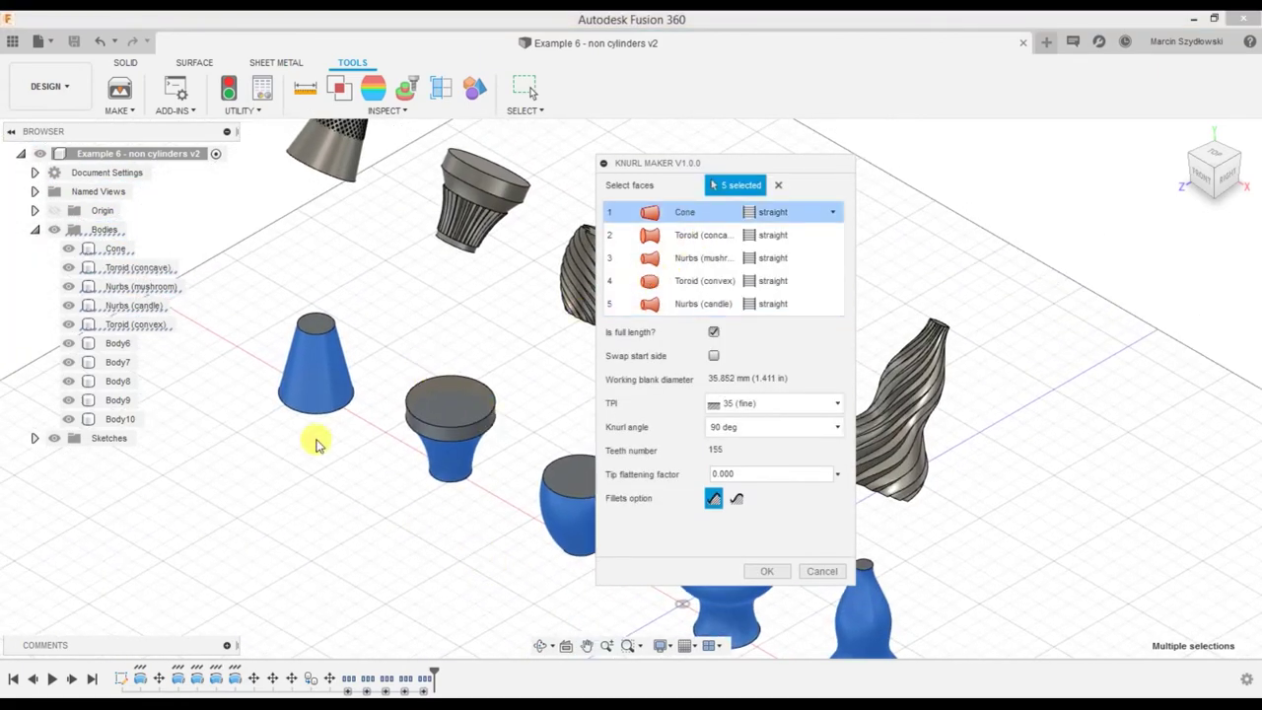
scroll(306, 418, up, 1)
scroll(326, 389, up, 2)
scroll(332, 414, up, 2)
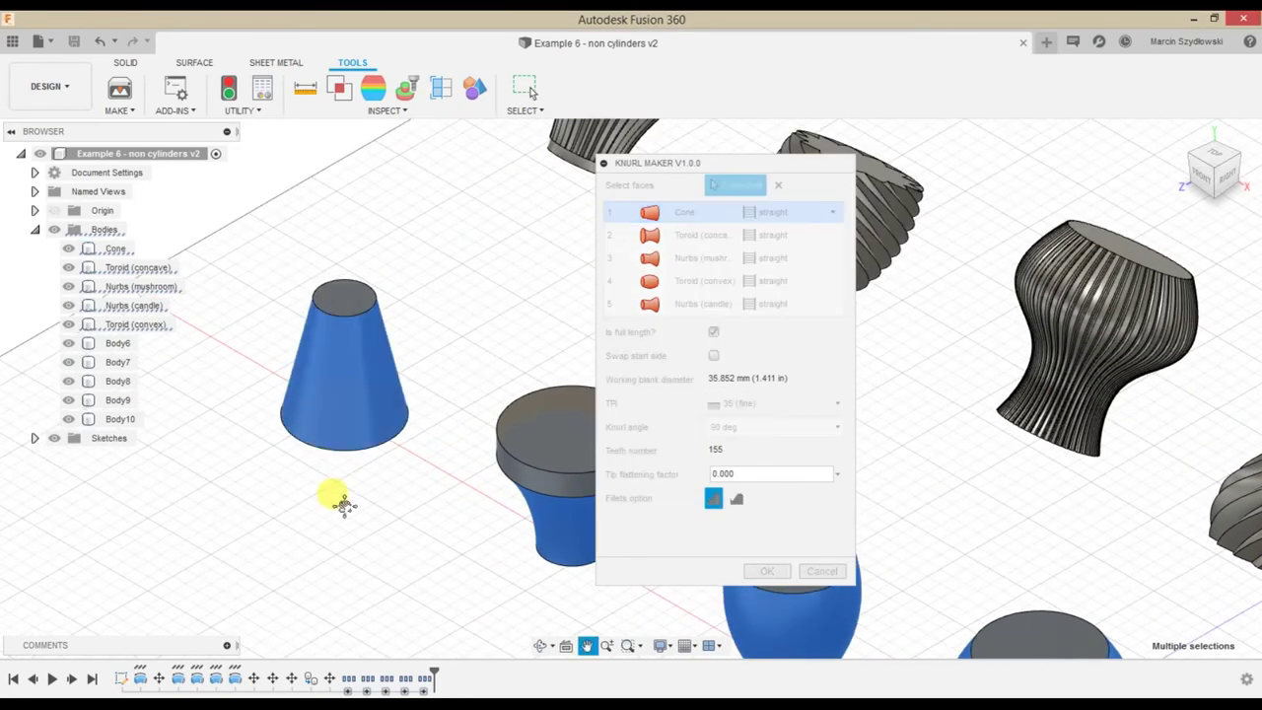
scroll(443, 483, up, 1)
click(714, 333)
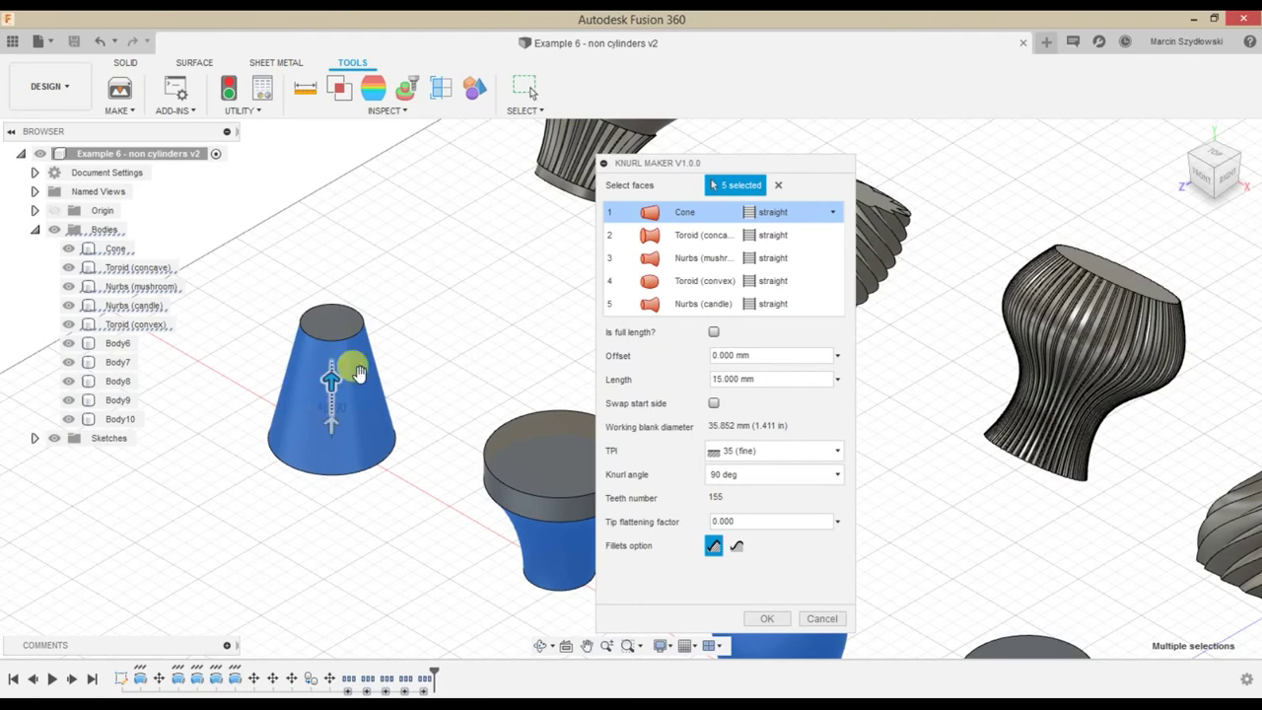
Make the Cone's knurl diamond (female) at 14 TPI coarse
click(829, 211)
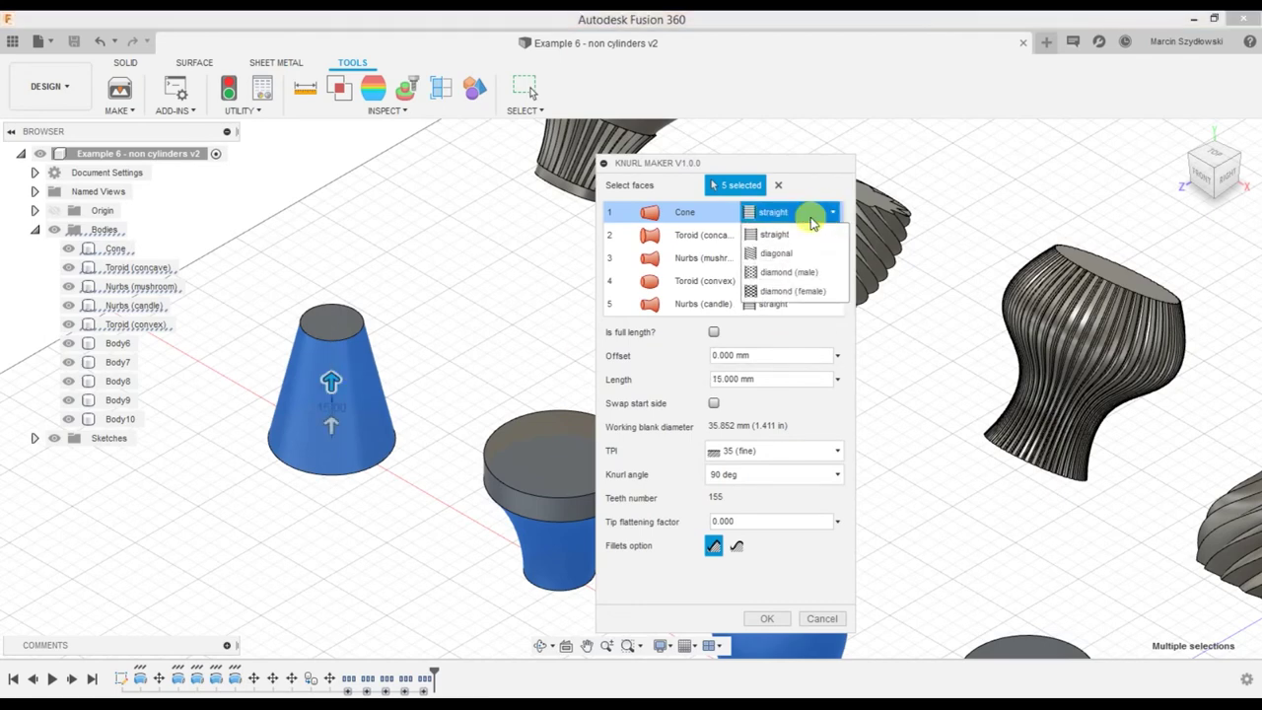
click(804, 293)
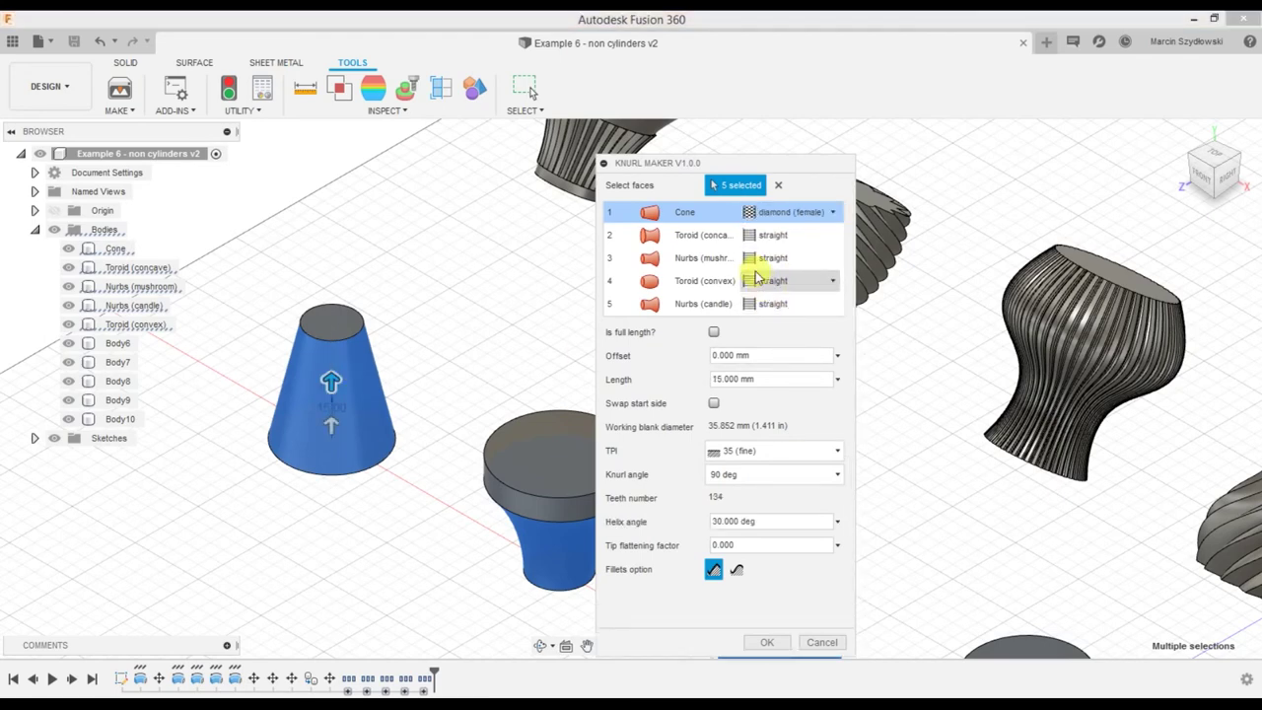
click(804, 456)
click(742, 529)
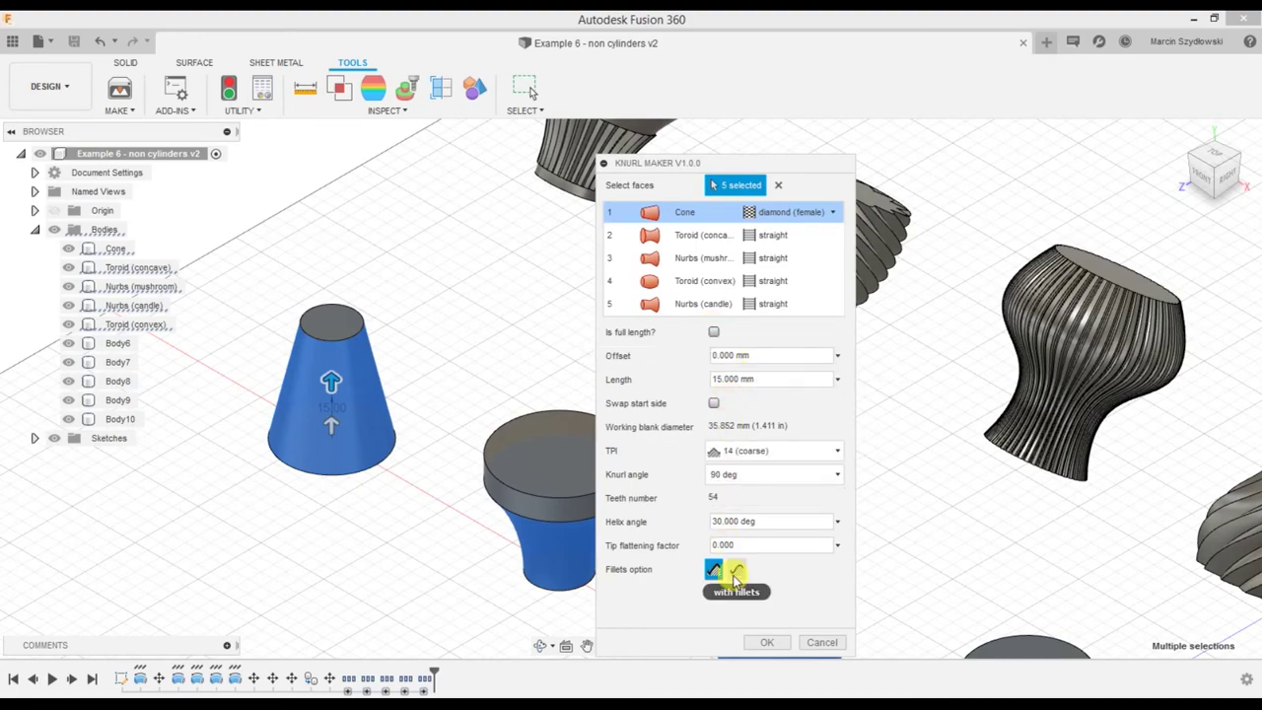
Bring up the concave toroid's knurl settings and its TPI choices
middle_drag(523, 592, 414, 516)
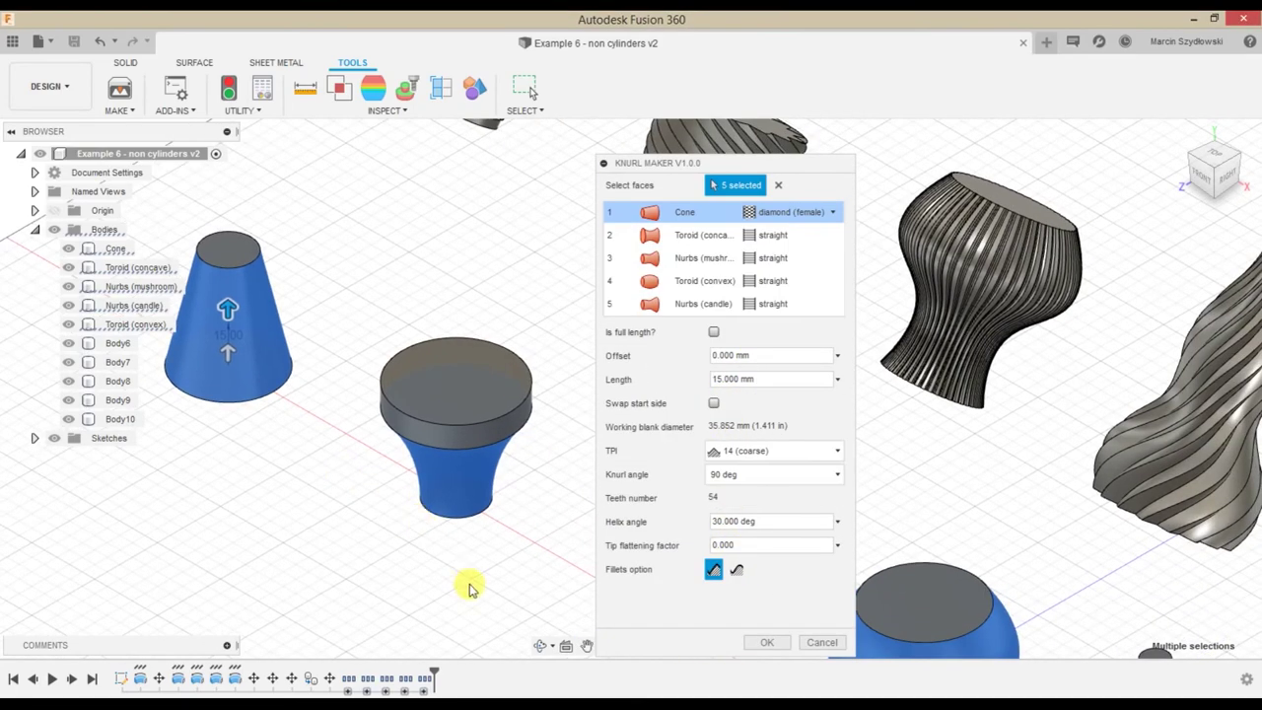
middle_drag(471, 583, 405, 552)
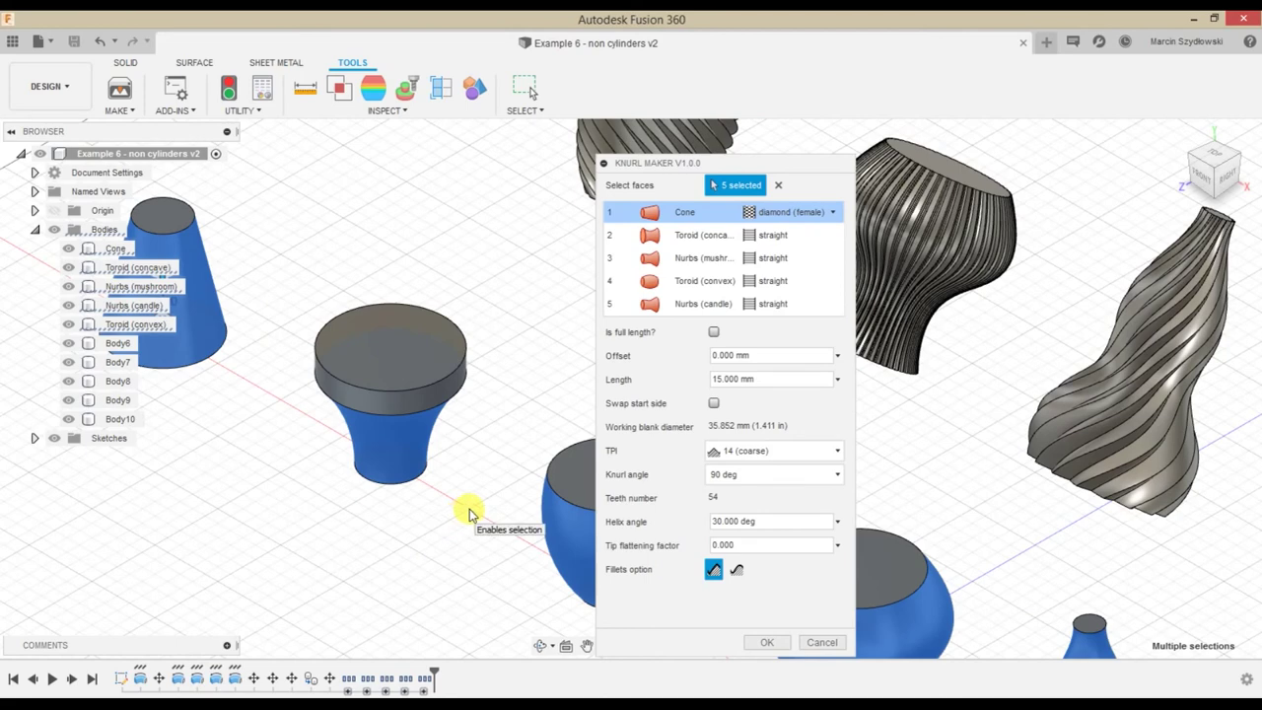
click(690, 238)
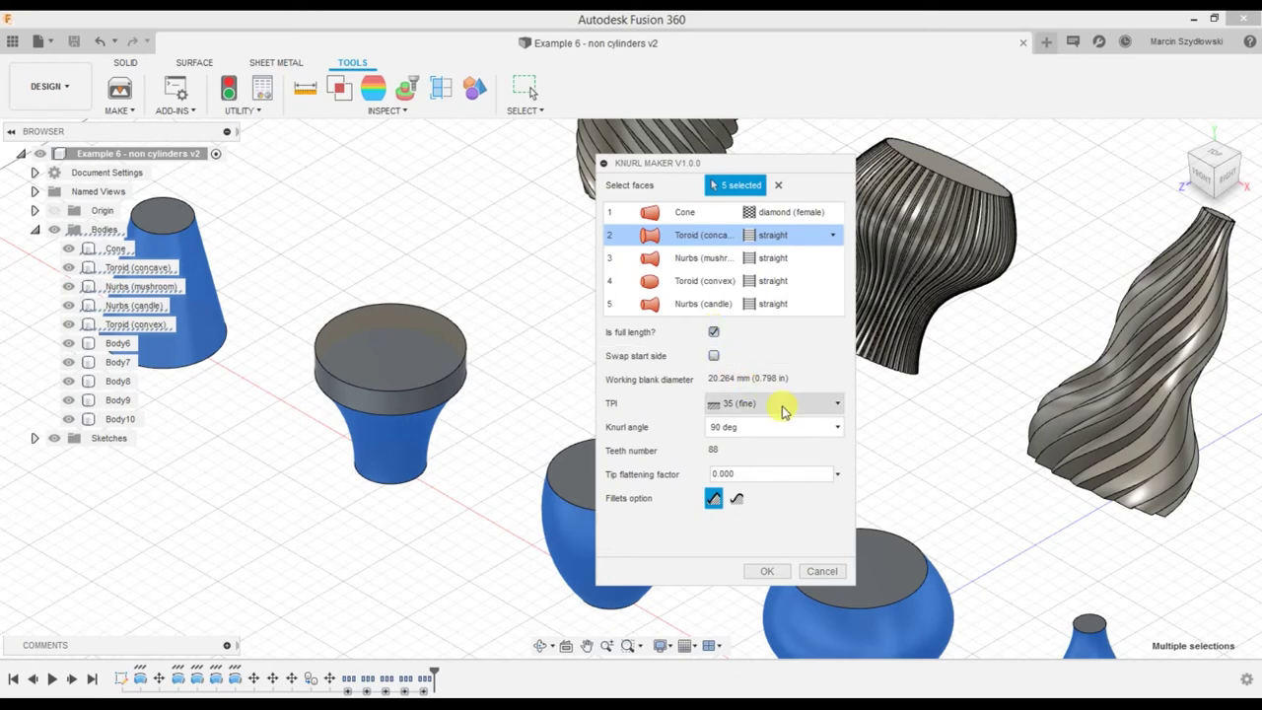
click(837, 404)
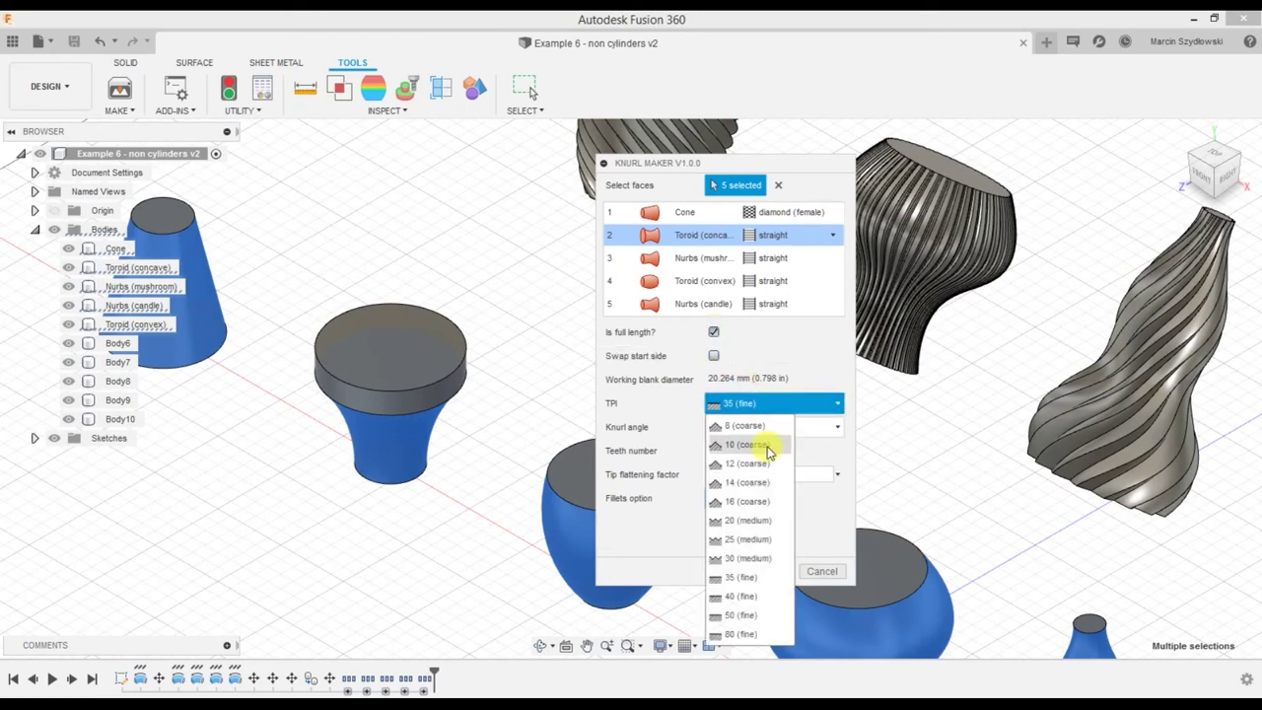
Set the concave toroid to 40 TPI fine with an 80° knurl angle and 0.8 tip flattening
click(762, 594)
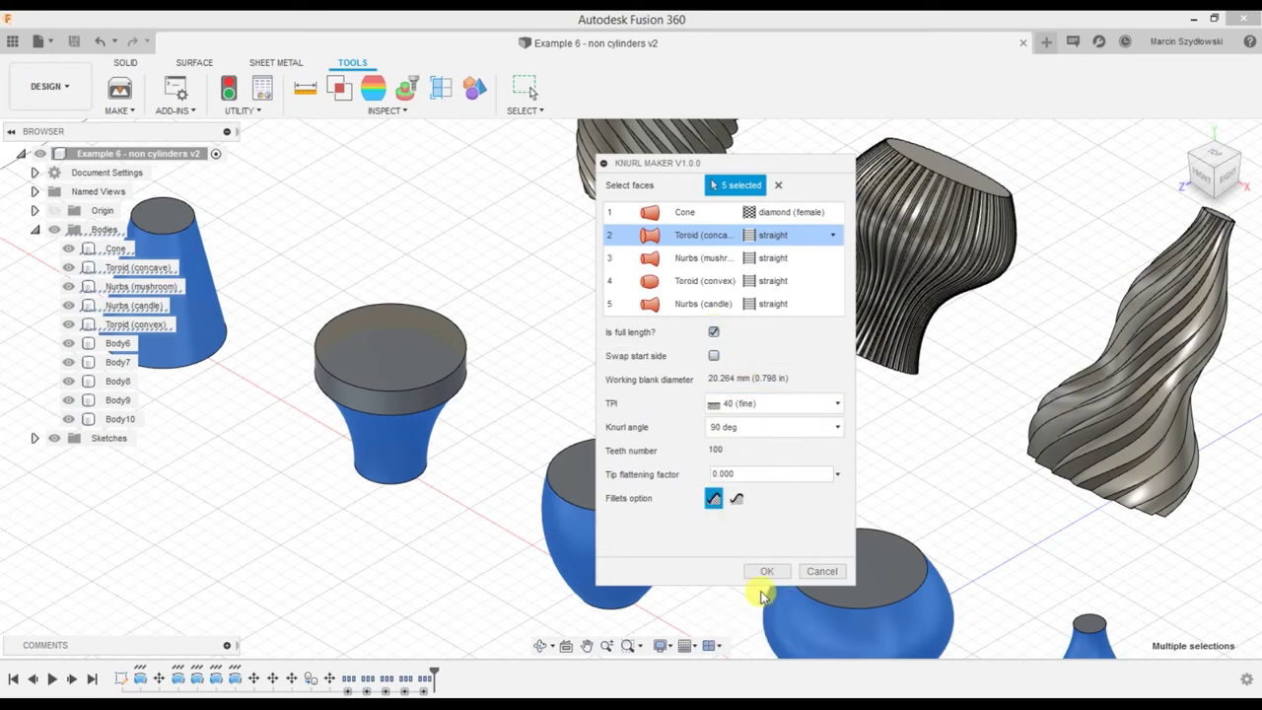
click(774, 431)
click(755, 454)
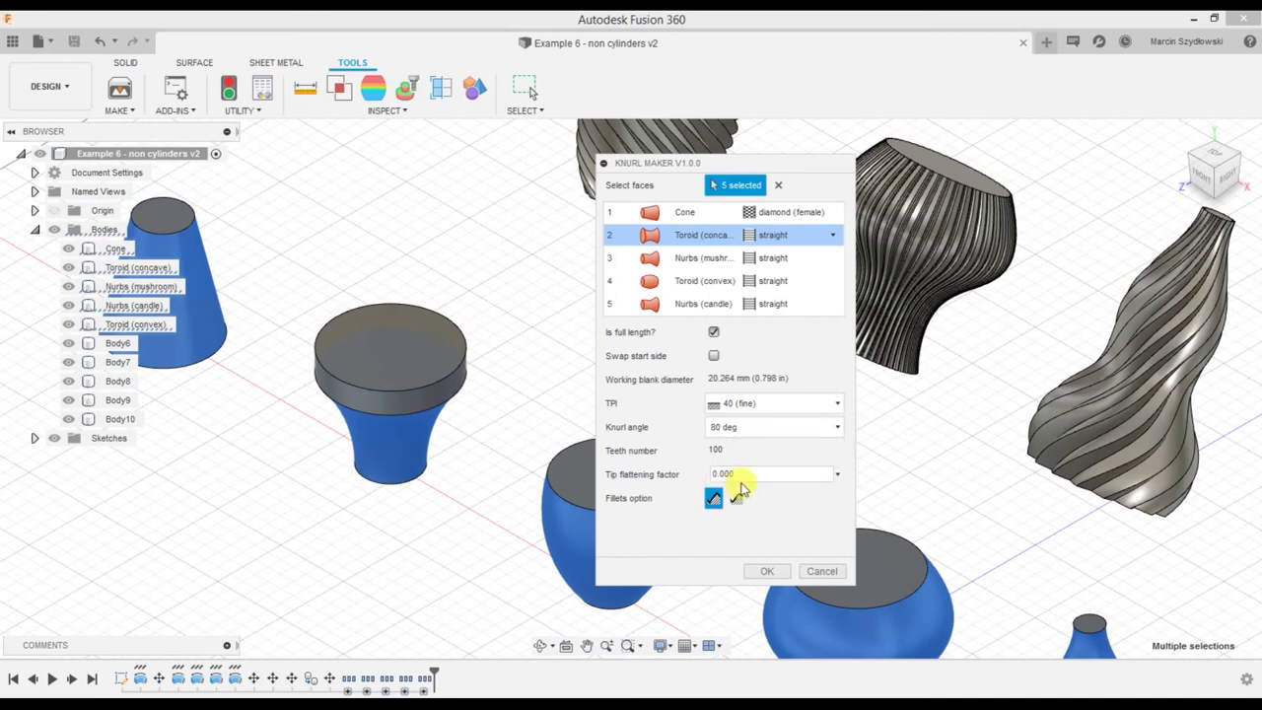
double_click(739, 473)
click(688, 259)
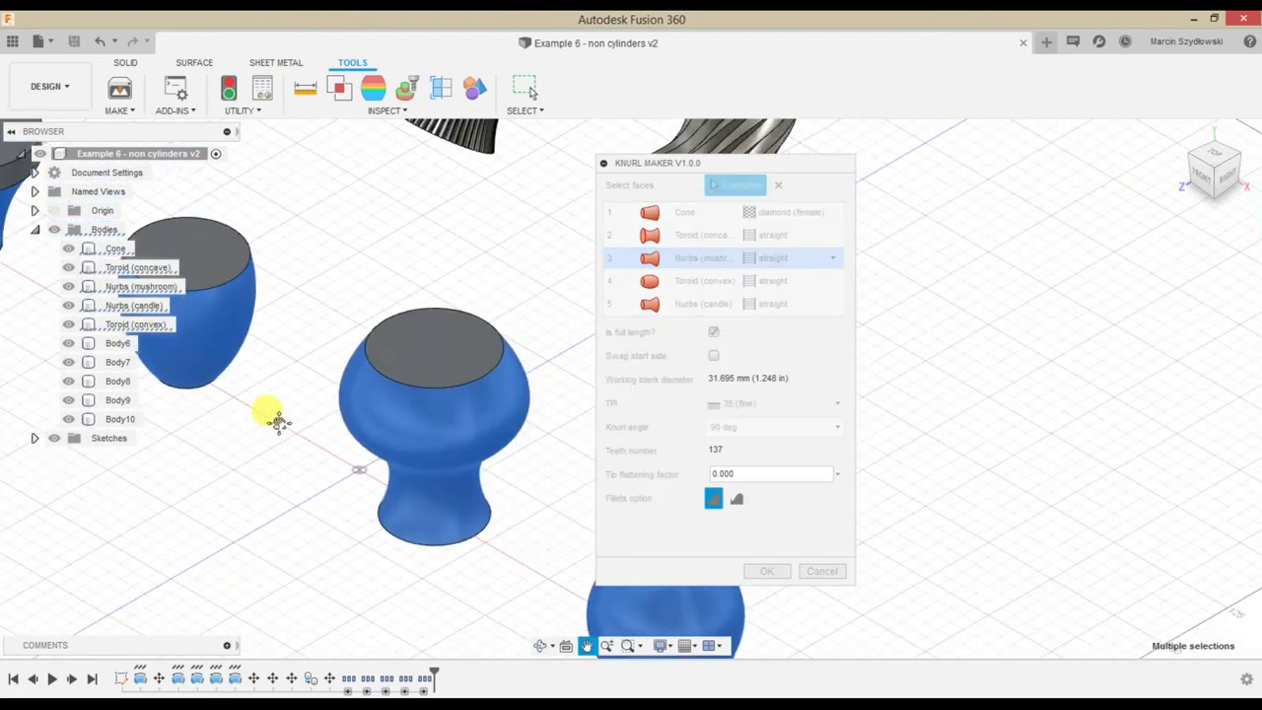
Make the mushroom's knurl partial, offset 35 mm up the body
click(714, 333)
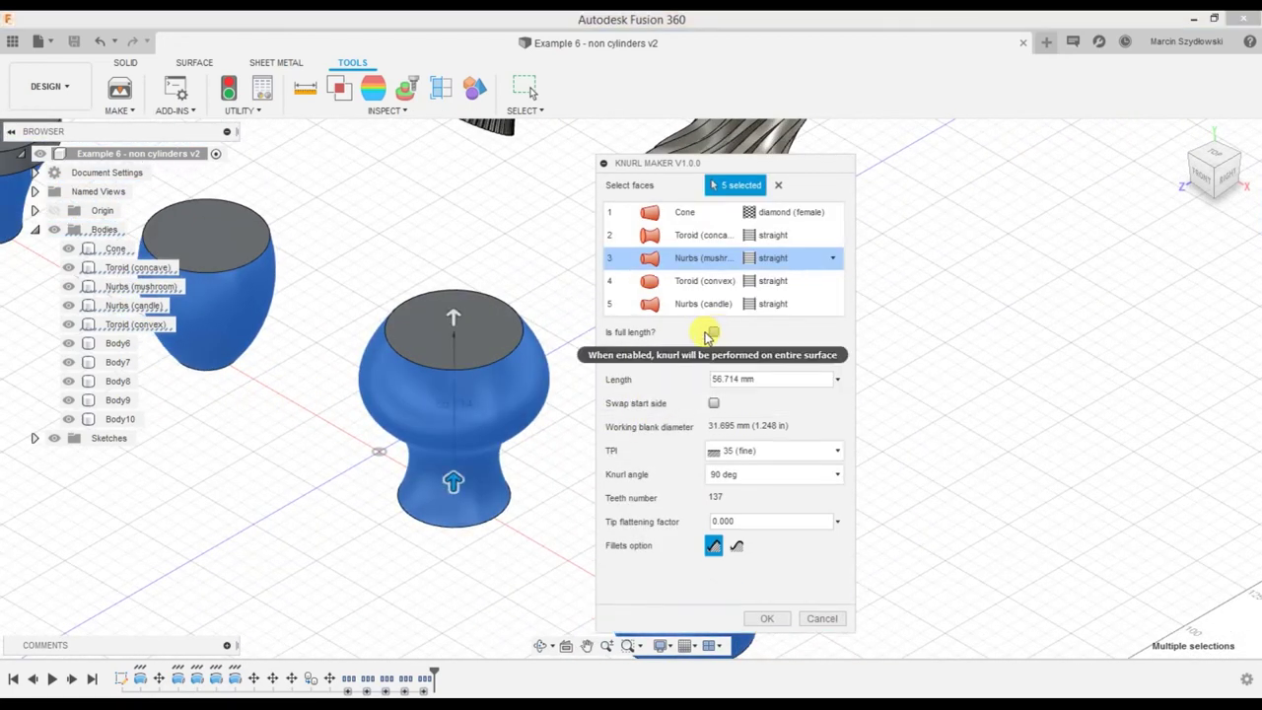
drag(455, 481, 452, 471)
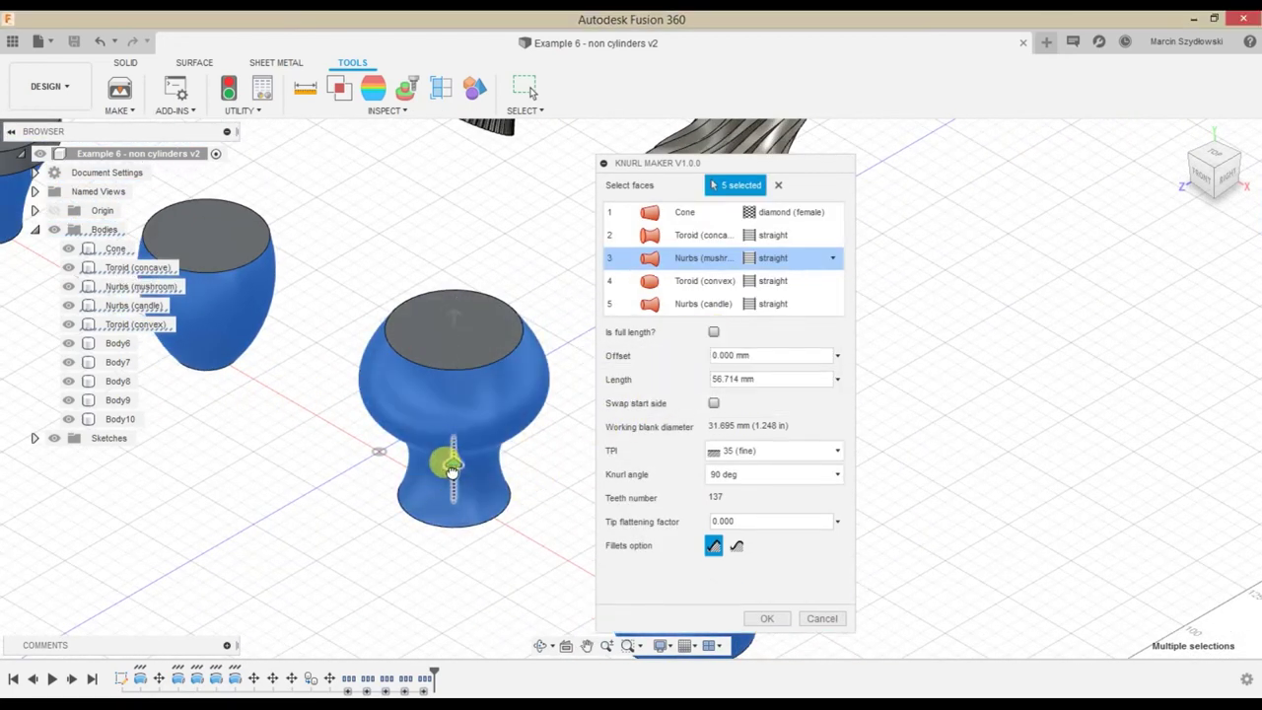
drag(453, 415, 507, 521)
shift+middle_drag(507, 521, 507, 460)
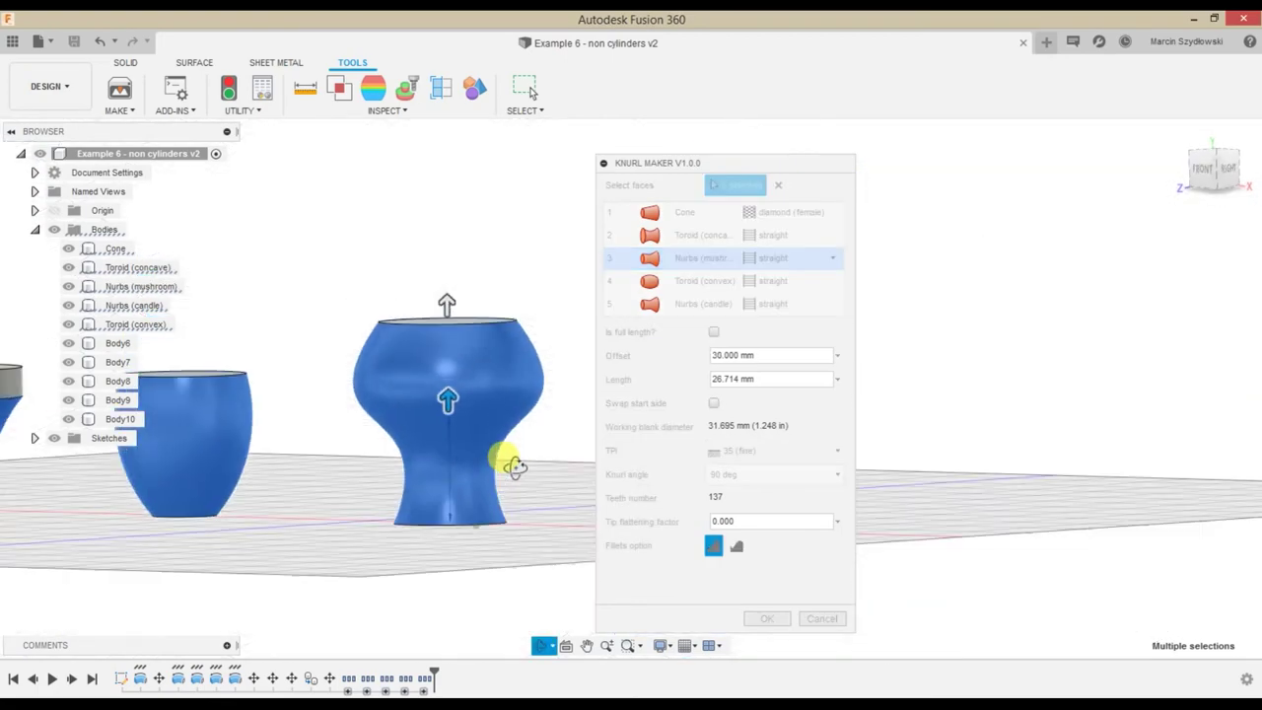
drag(441, 415, 441, 388)
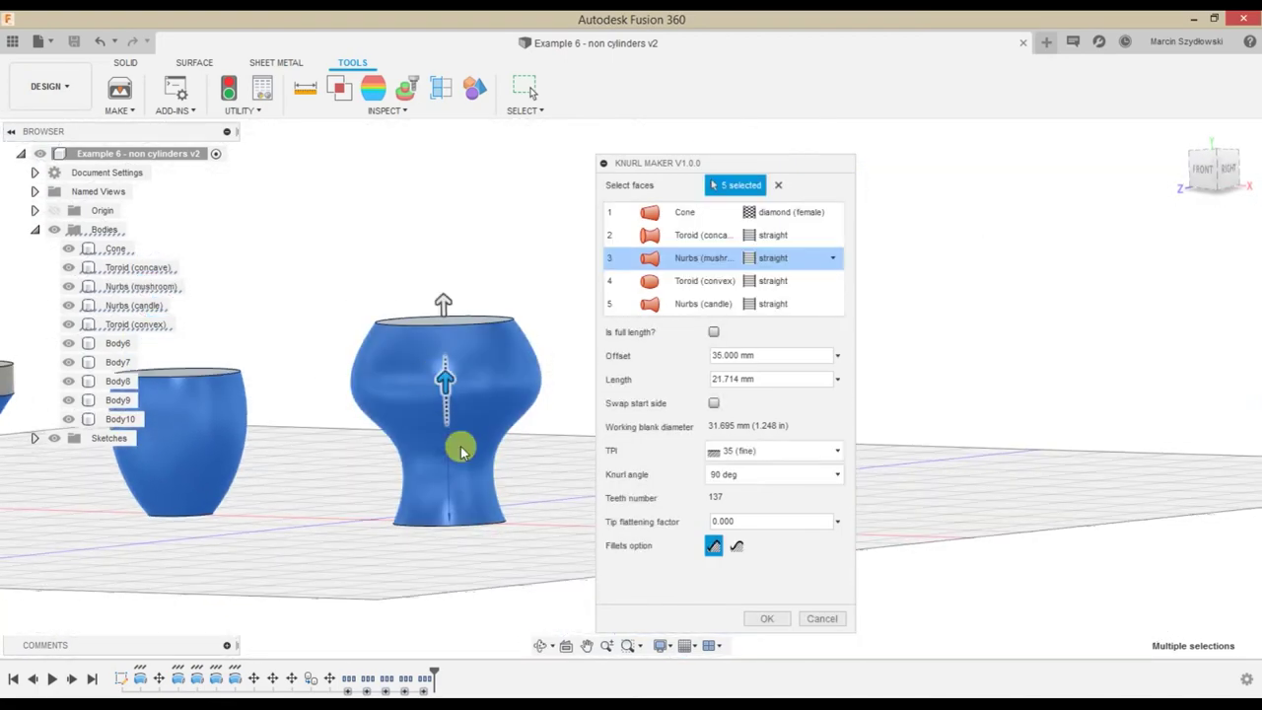
mouse_move(461, 450)
shift+middle_down()
mouse_move(521, 484)
mouse_move(521, 510)
shift+middle_up()
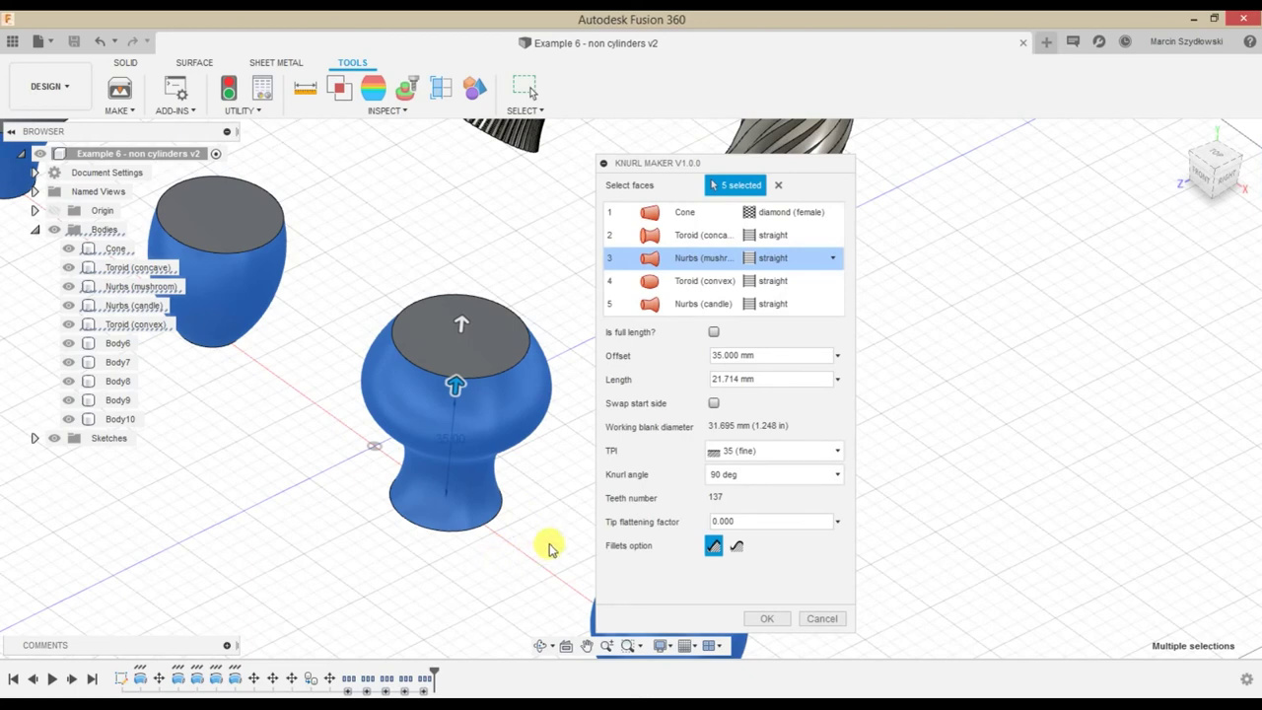
Give the mushroom filleted teeth, 14 TPI coarse, and a diagonal pattern
click(737, 546)
click(724, 569)
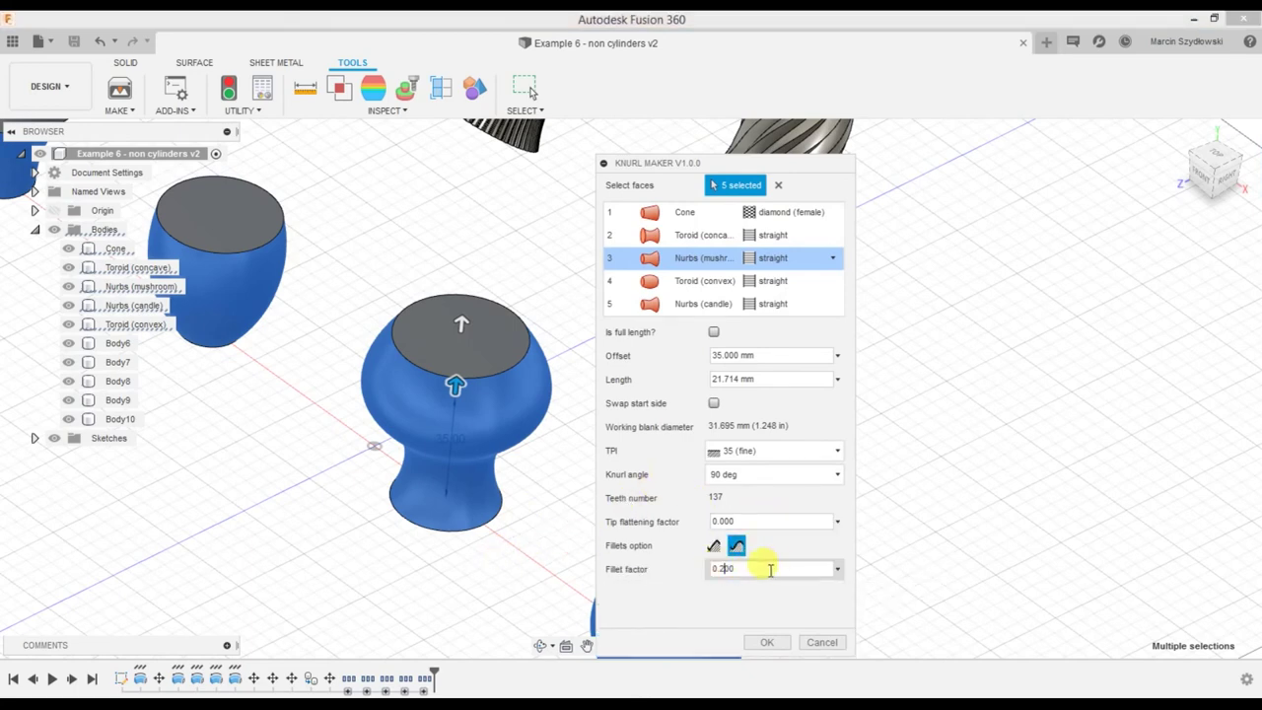
click(789, 450)
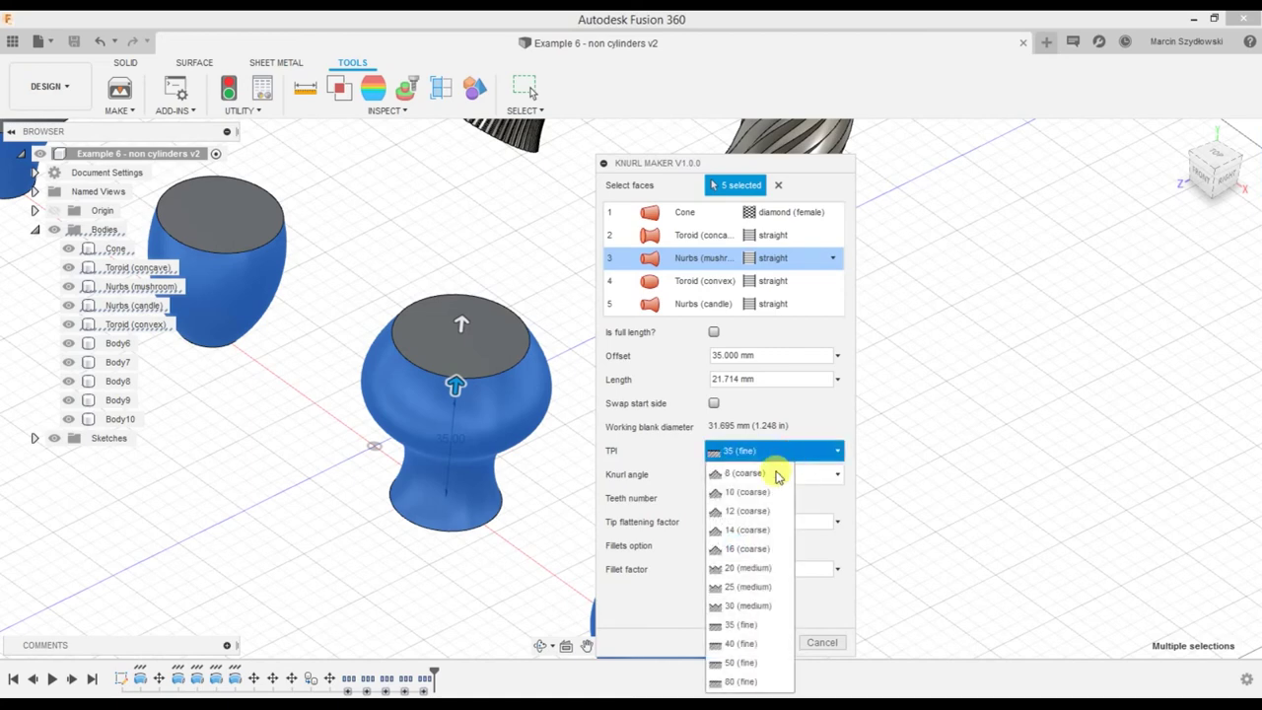
click(755, 527)
click(824, 258)
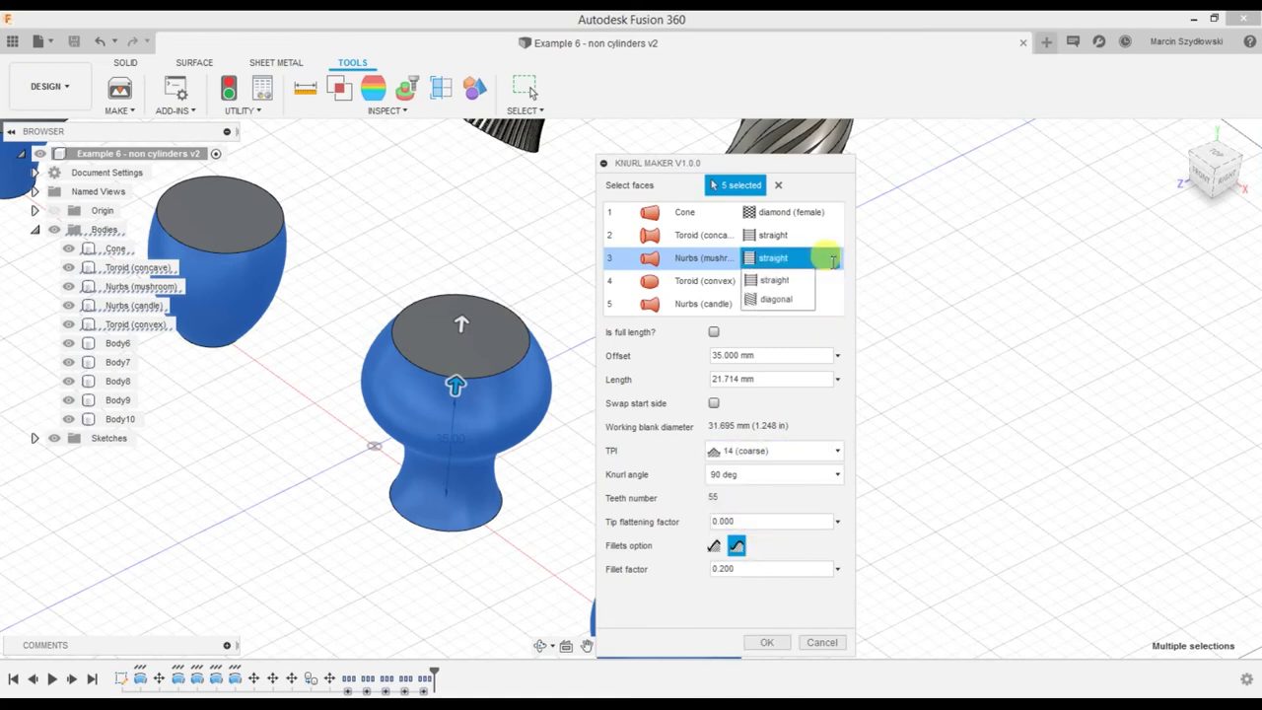
click(774, 304)
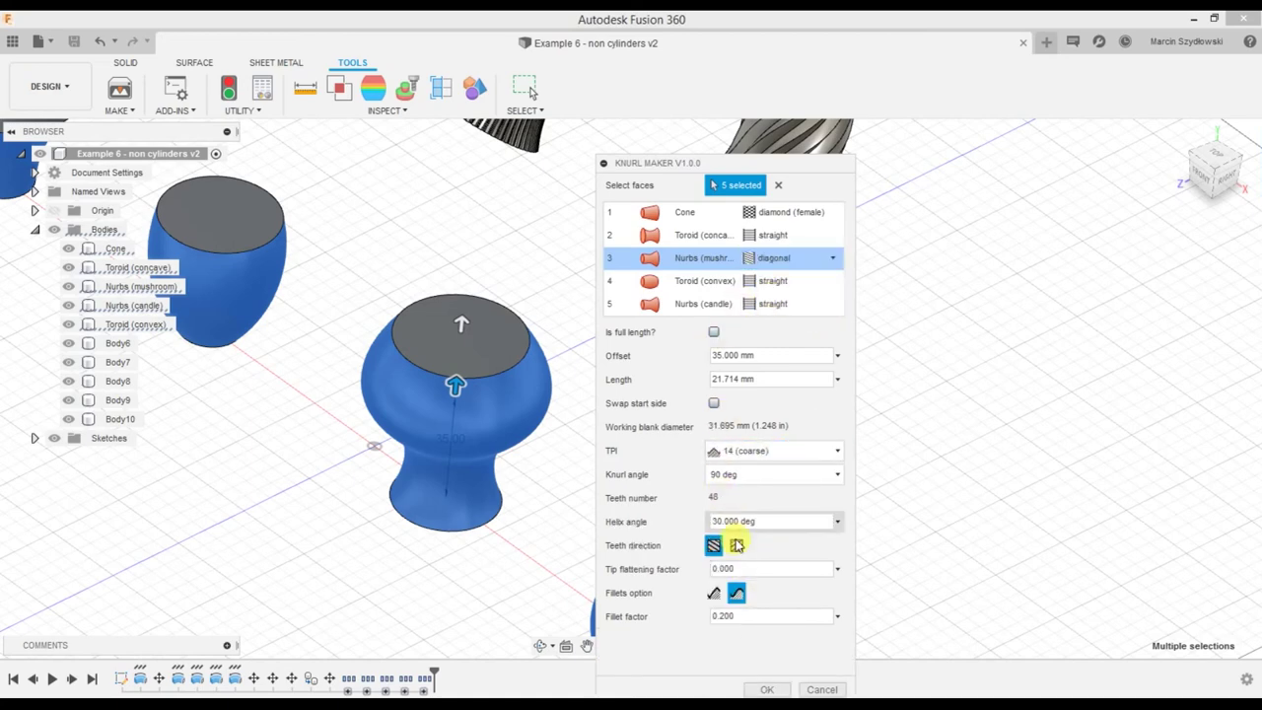
mouse_move(480, 563)
middle_down()
mouse_move(282, 490)
mouse_move(487, 598)
mouse_move(207, 451)
mouse_move(357, 560)
middle_up()
Limit the convex toroid's knurl to 15 mm, offset 10 mm from its top
click(688, 284)
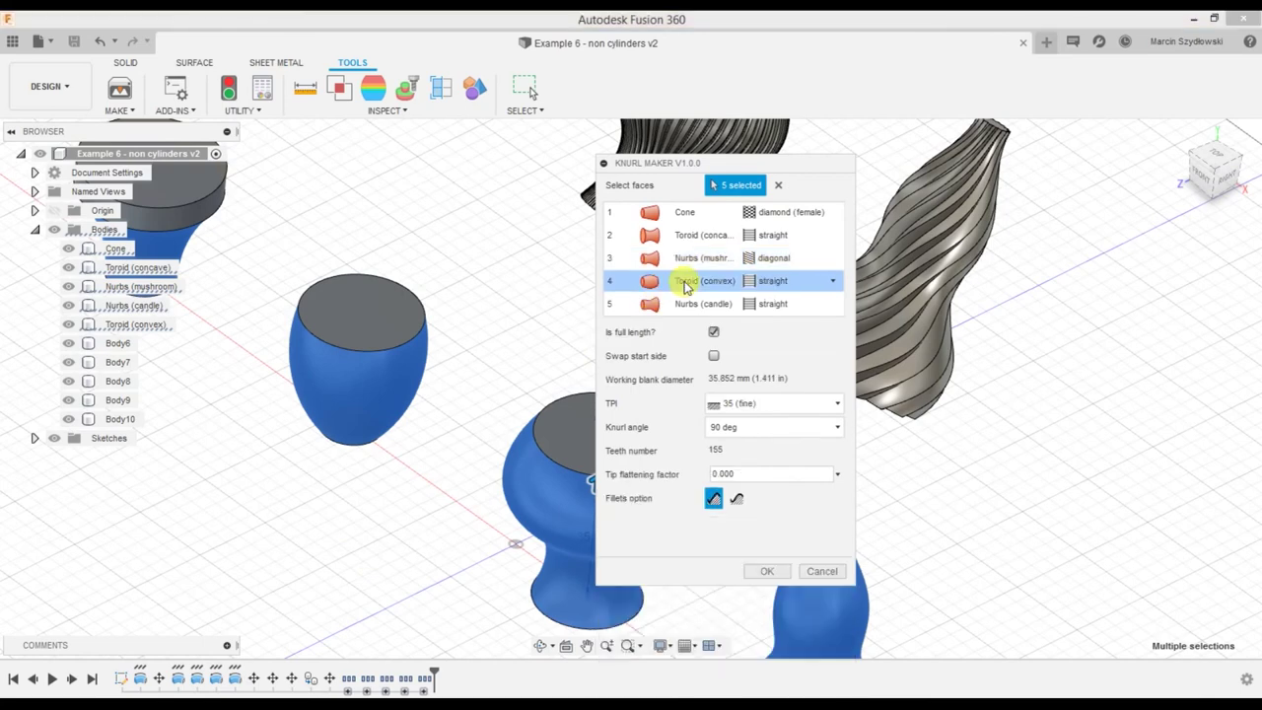
middle_drag(473, 449, 468, 527)
click(713, 332)
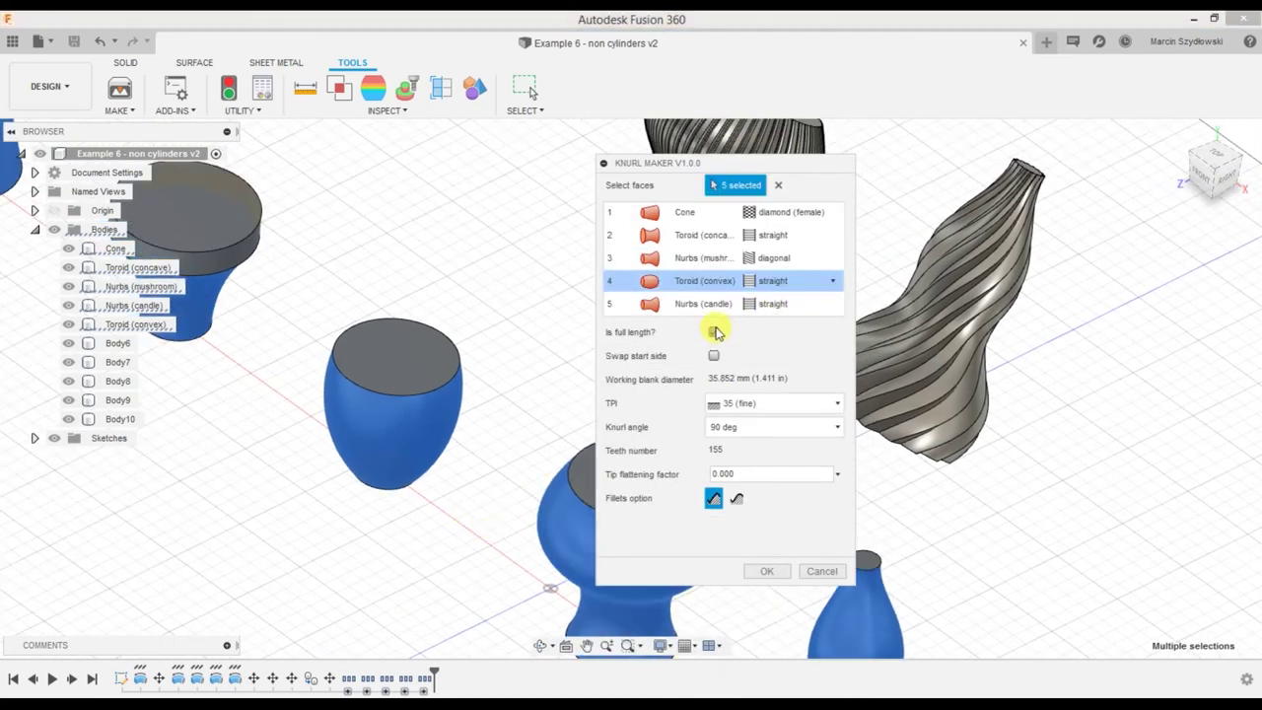
drag(395, 369, 394, 385)
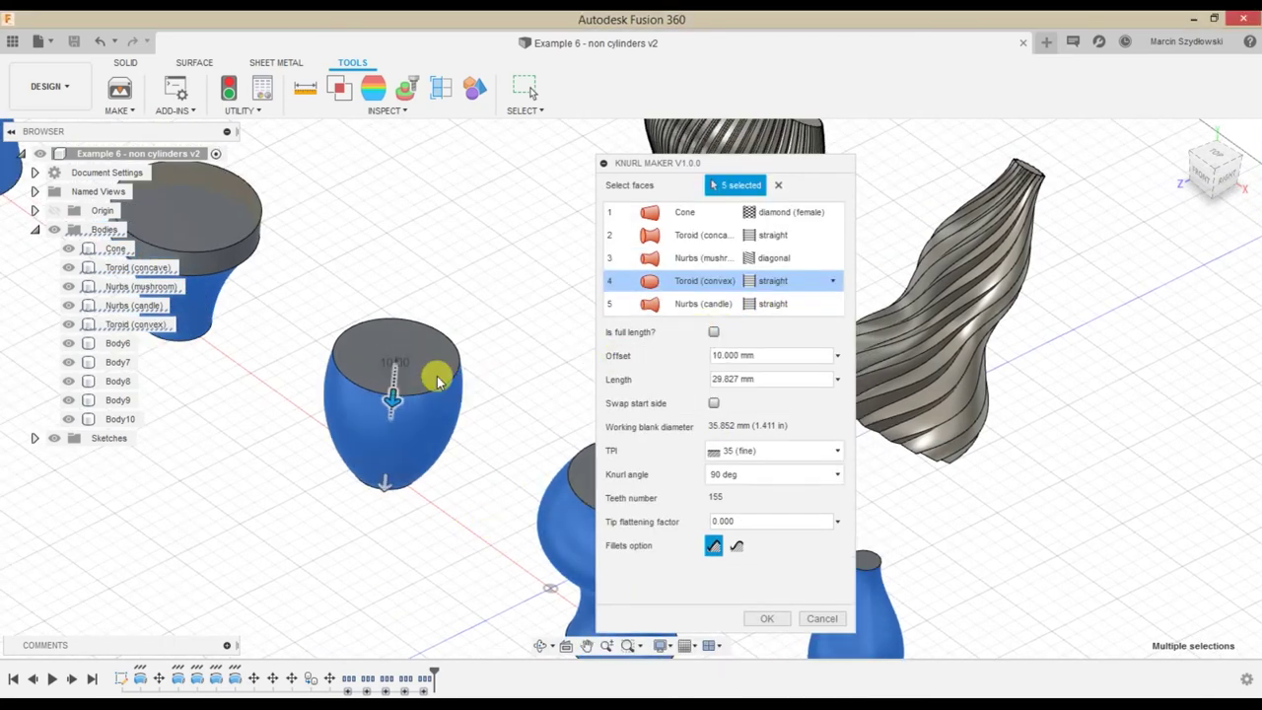
drag(381, 483, 378, 446)
shift+middle_drag(378, 445, 460, 465)
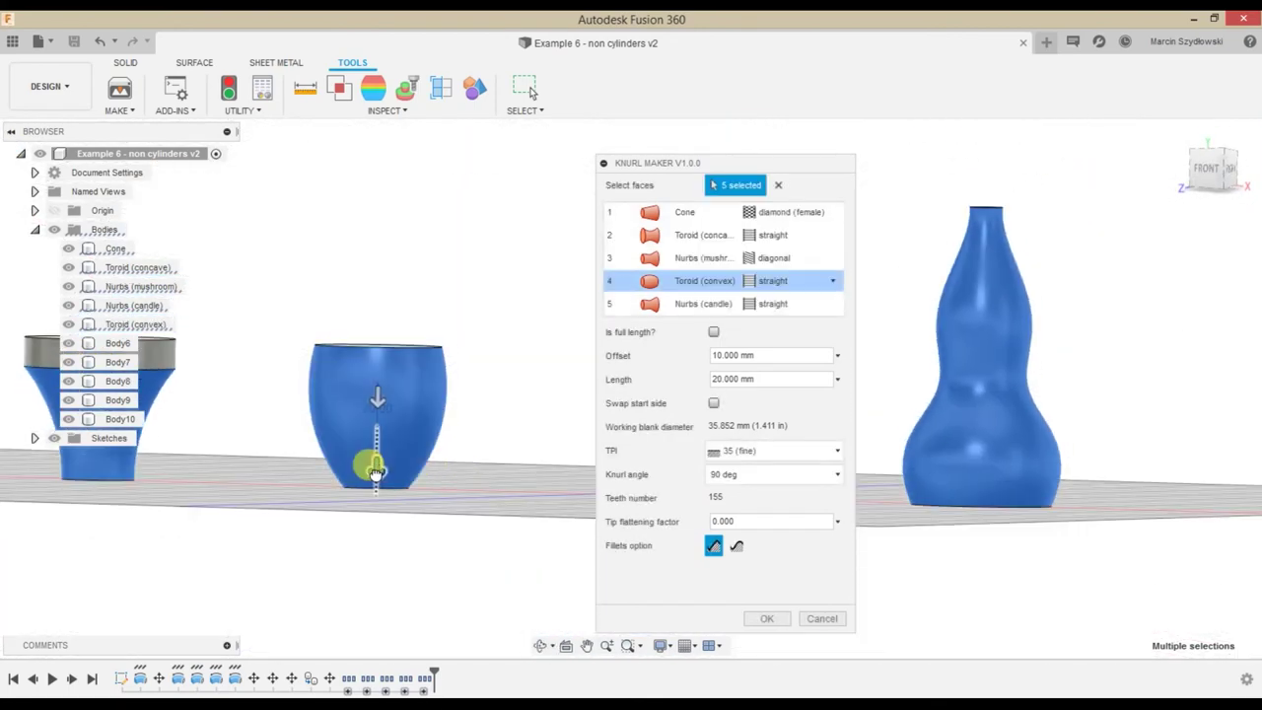
shift+middle_drag(487, 424, 493, 464)
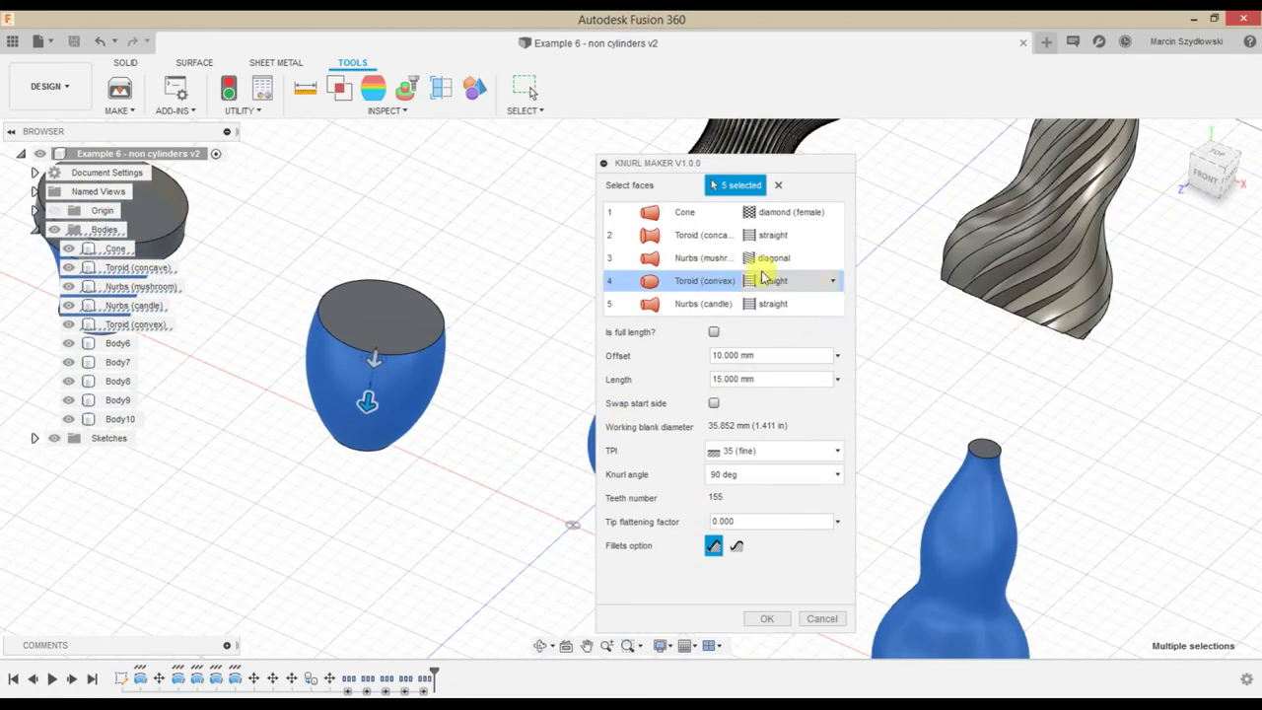
Set the convex toroid to 10 TPI coarse, 80° knurl angle and tip flattening 1
click(803, 450)
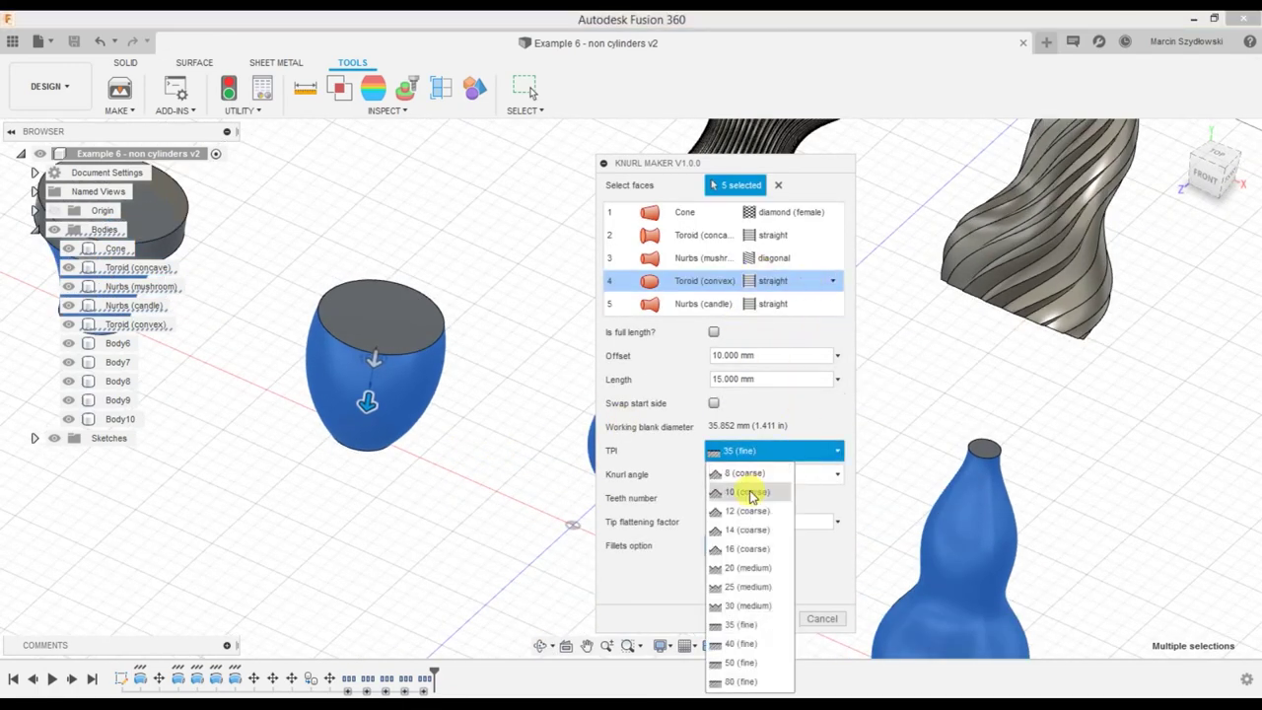
click(735, 487)
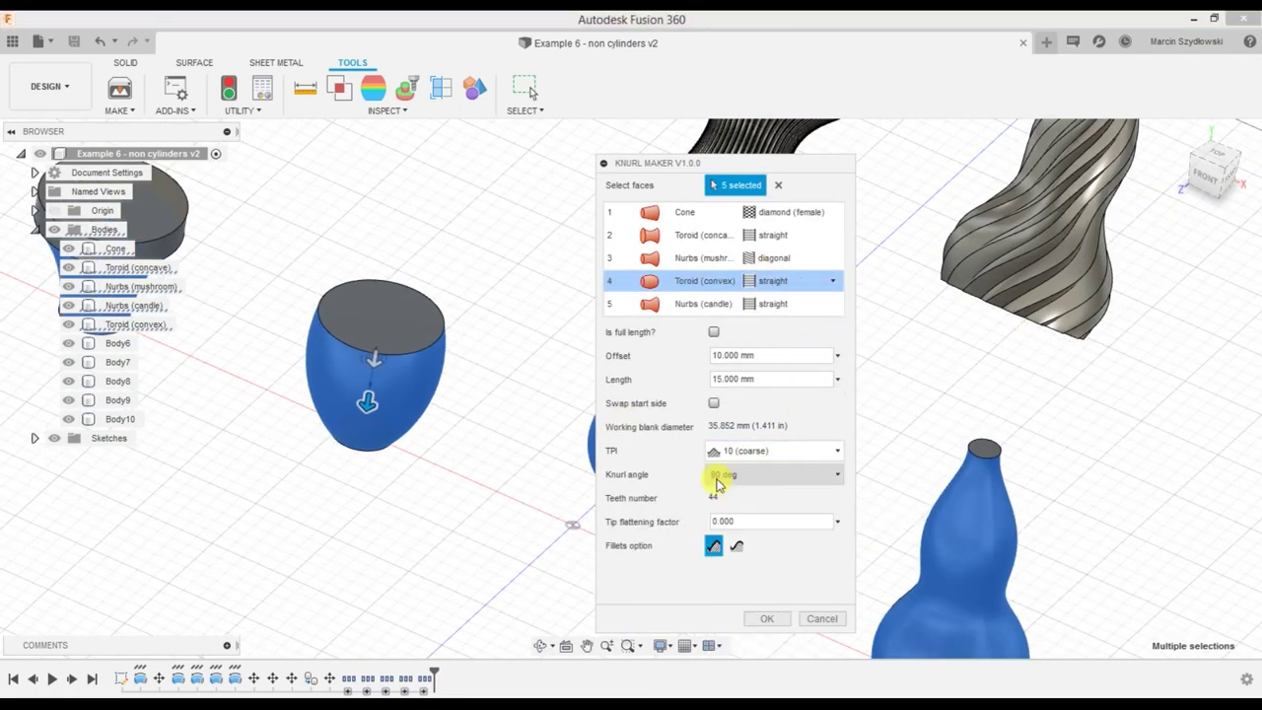
click(820, 475)
click(755, 505)
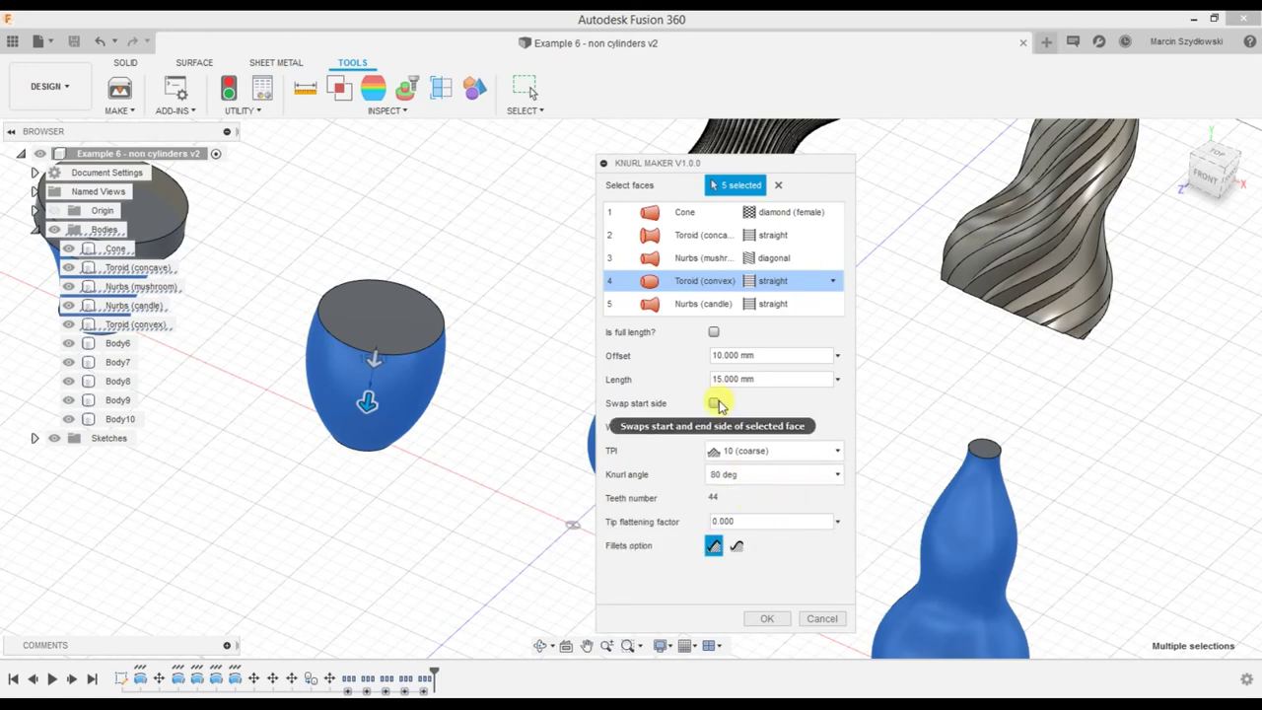
mouse_move(773, 522)
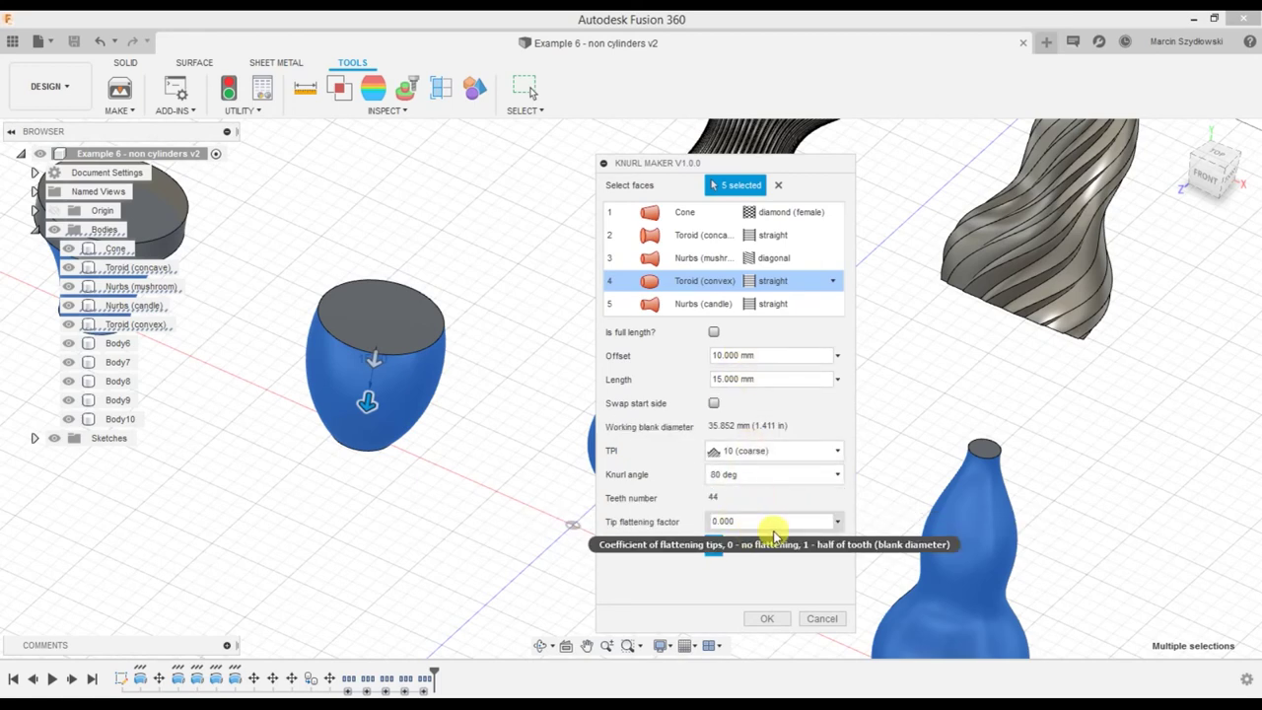
click(750, 523)
text(1)
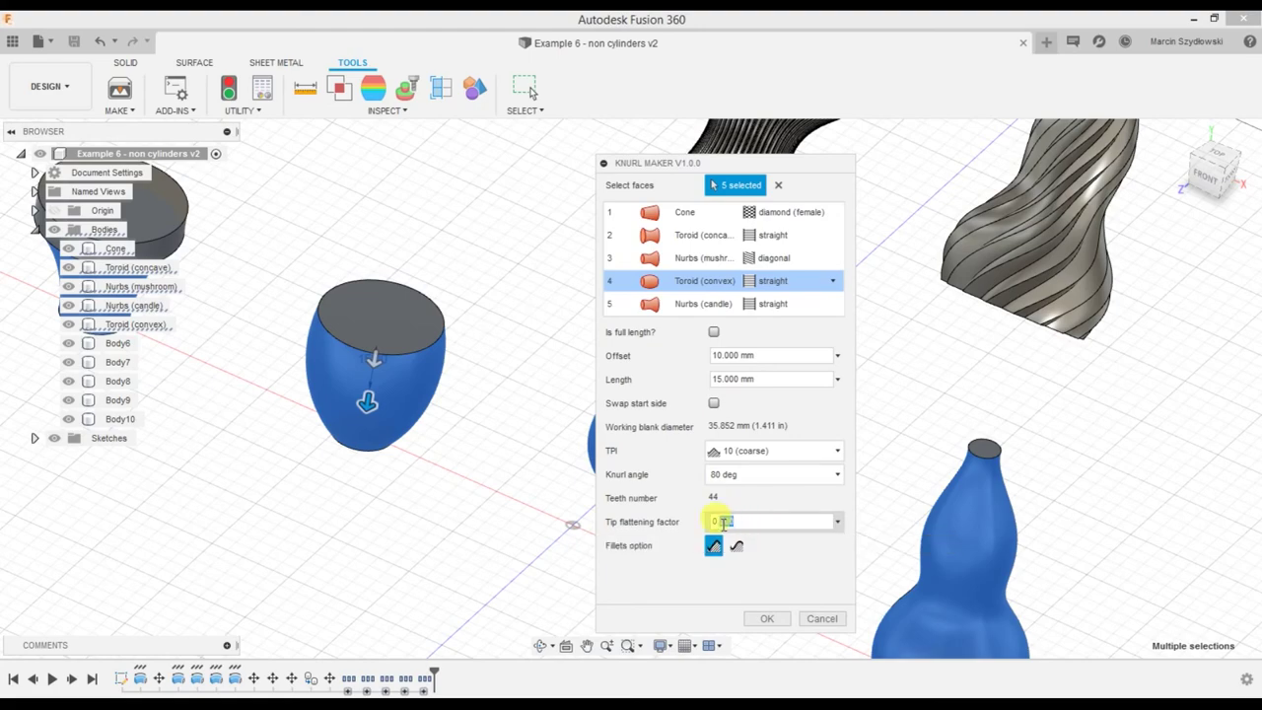
click(683, 305)
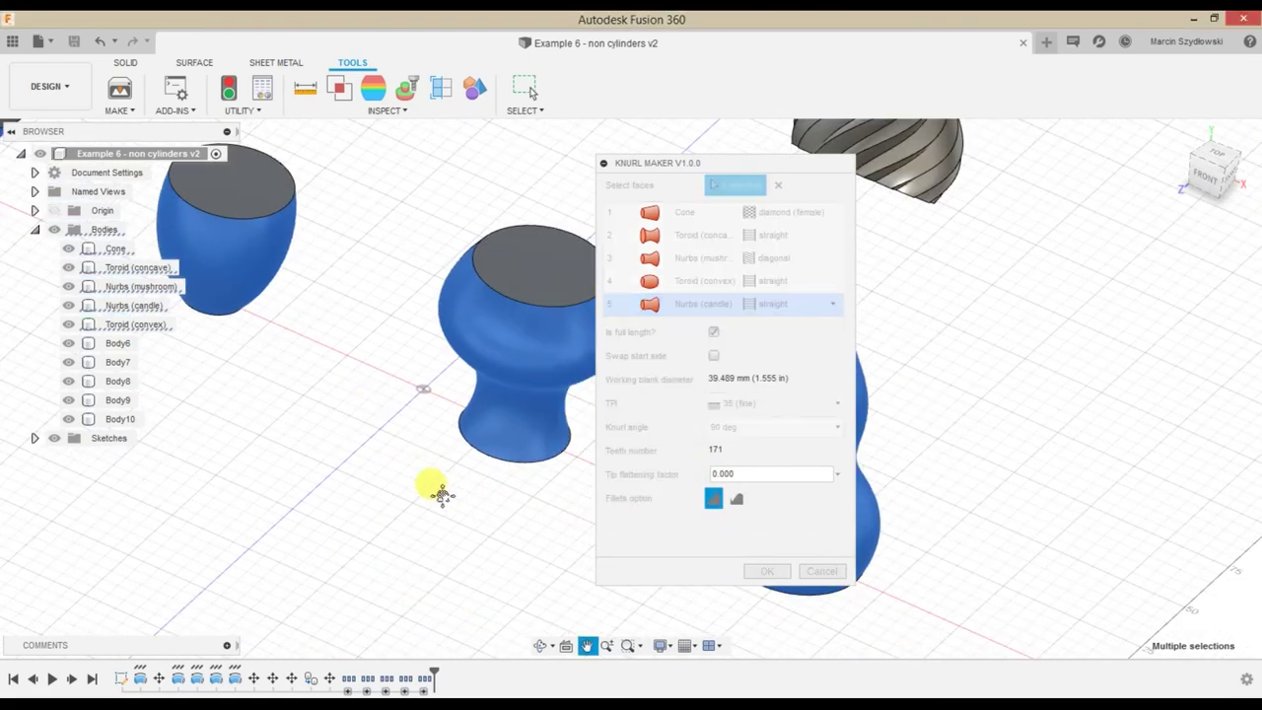
Knurl only 70 mm of the candle, measured from the swapped start side
click(714, 334)
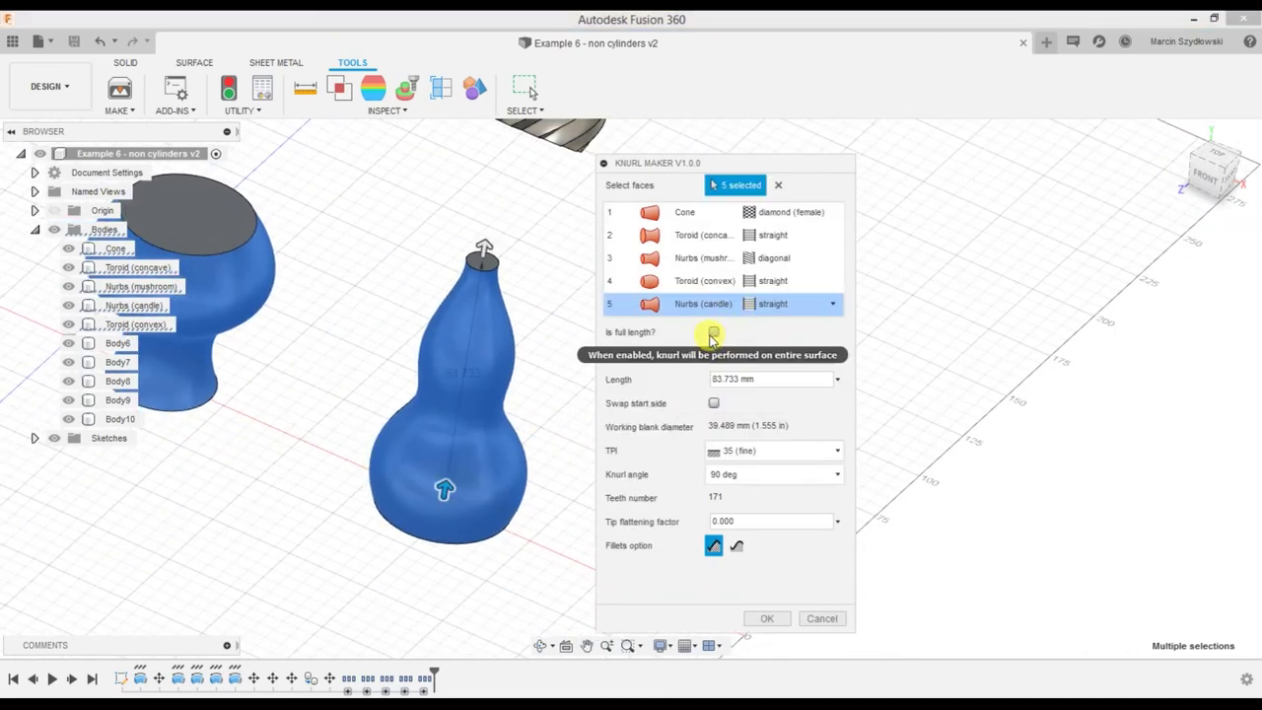
click(714, 404)
mouse_move(440, 511)
mouse_down()
mouse_move(477, 359)
mouse_move(457, 472)
mouse_up()
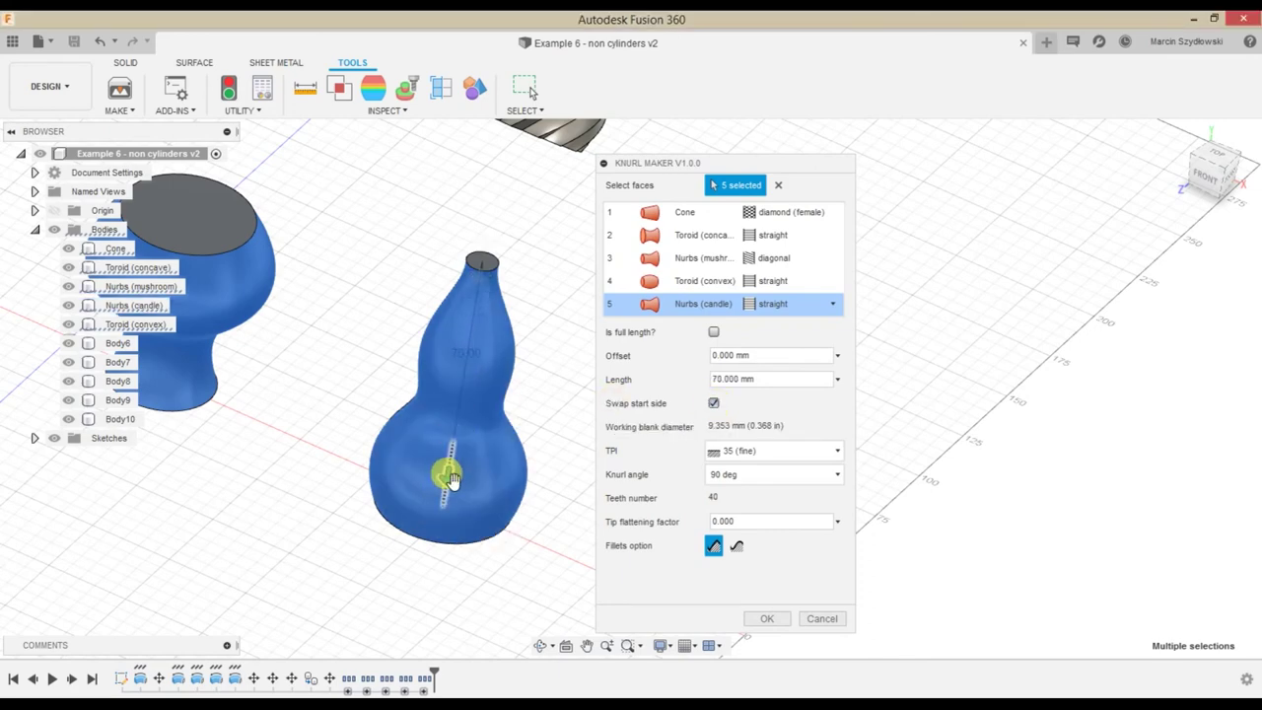
mouse_move(469, 584)
shift+middle_down()
mouse_move(485, 529)
mouse_move(490, 563)
shift+middle_up()
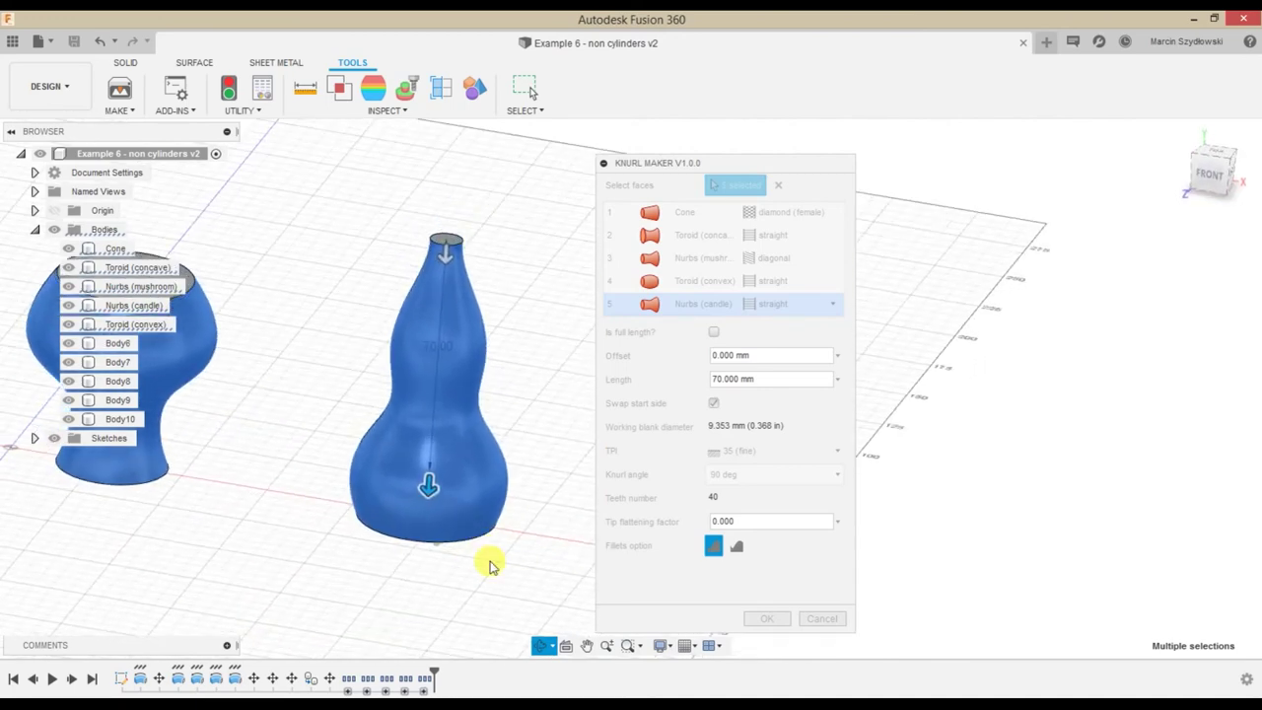
Make the candle's knurl diagonal at 20 TPI medium and generate all knurls
click(829, 304)
click(789, 344)
text(10)
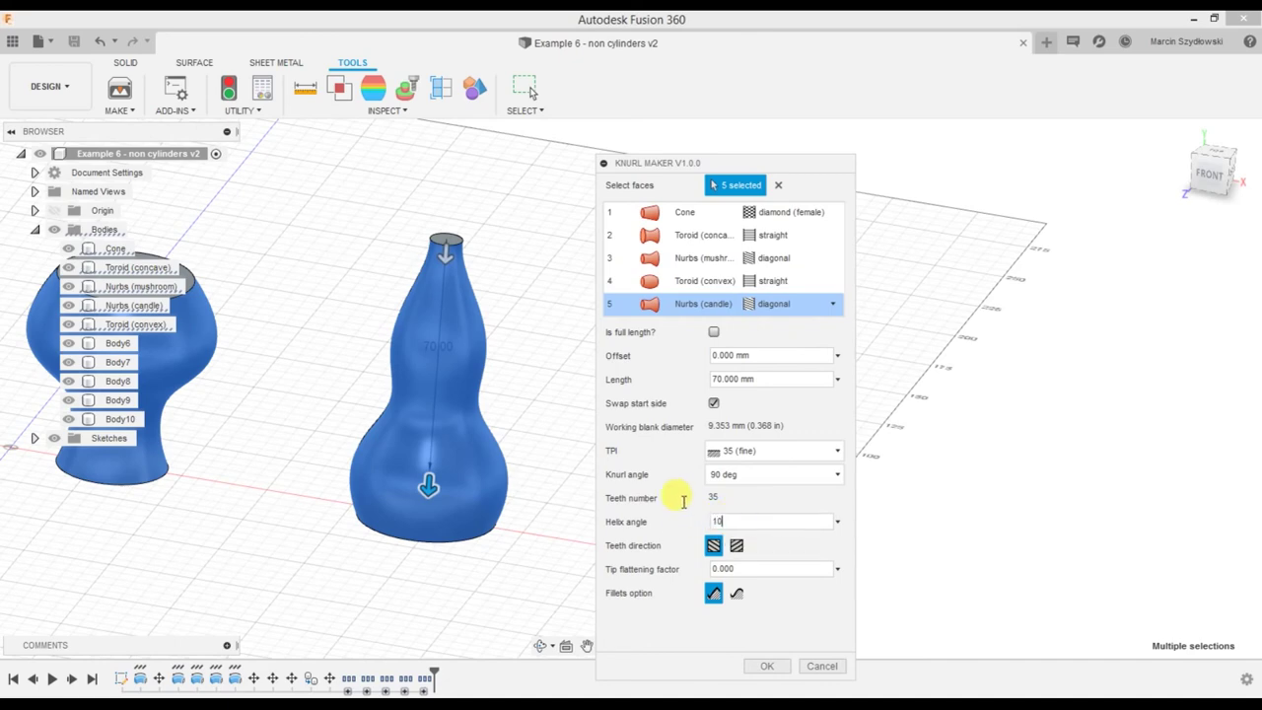
click(836, 452)
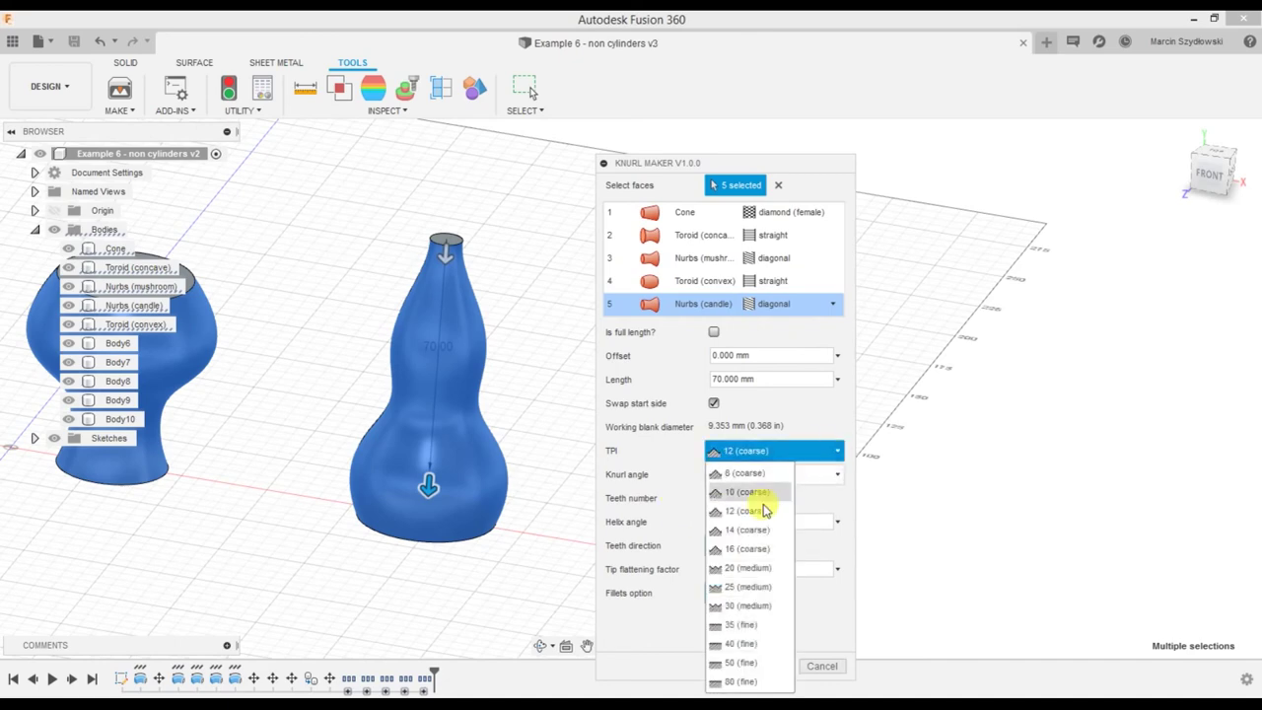
click(748, 570)
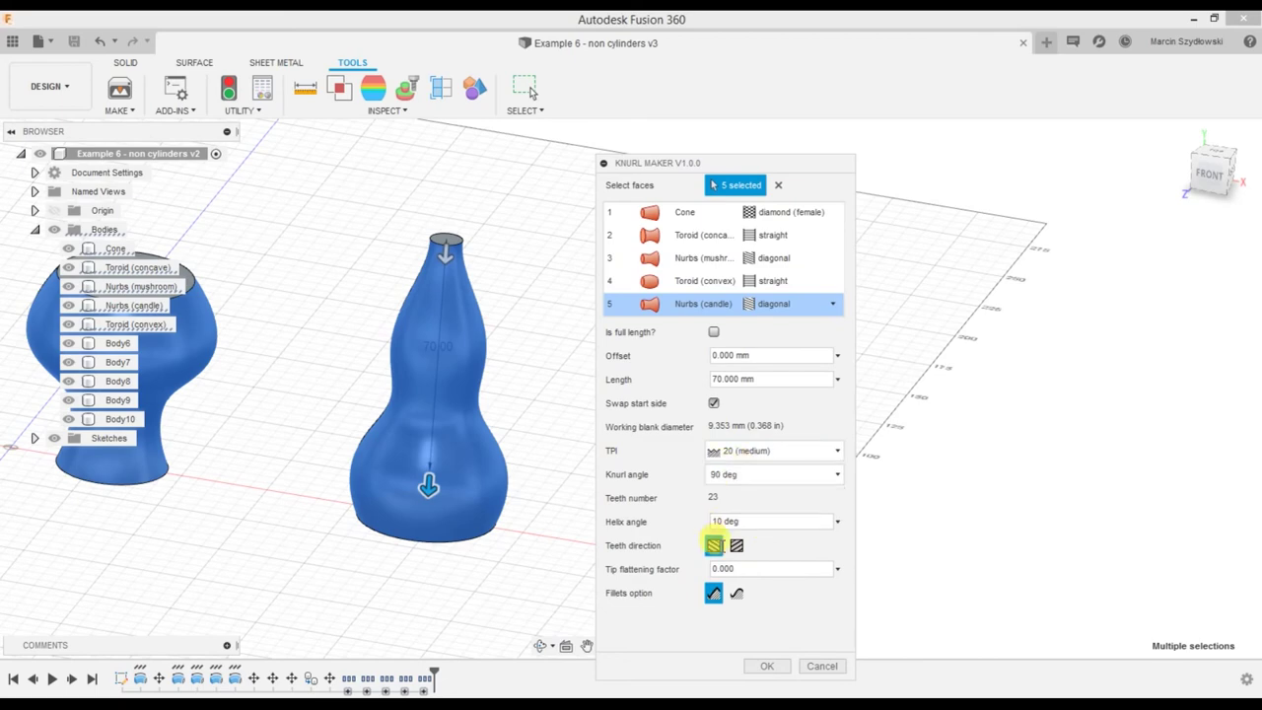
click(765, 666)
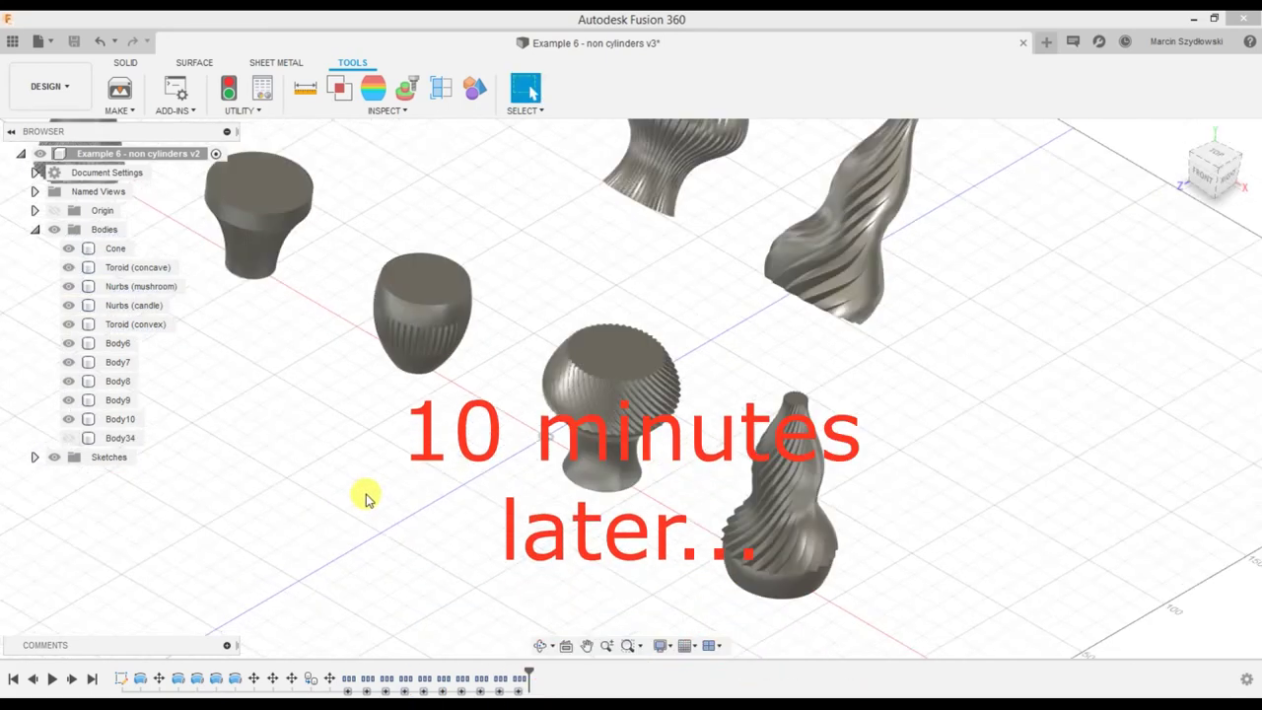
Pan and zoom across the generated knurls on the mushroom, candle and other bodies
scroll(375, 490, up, 3)
middle_drag(520, 550, 324, 457)
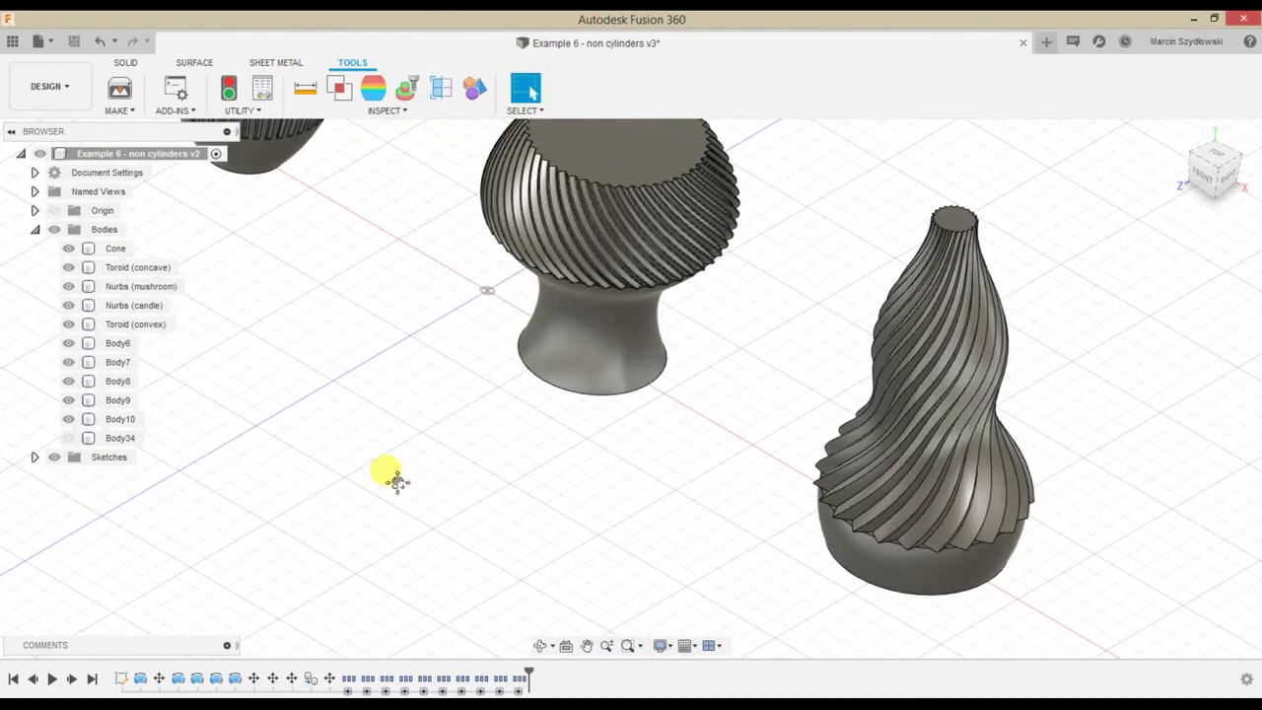
middle_drag(394, 473, 415, 520)
scroll(484, 550, up, 3)
scroll(437, 578, up, 3)
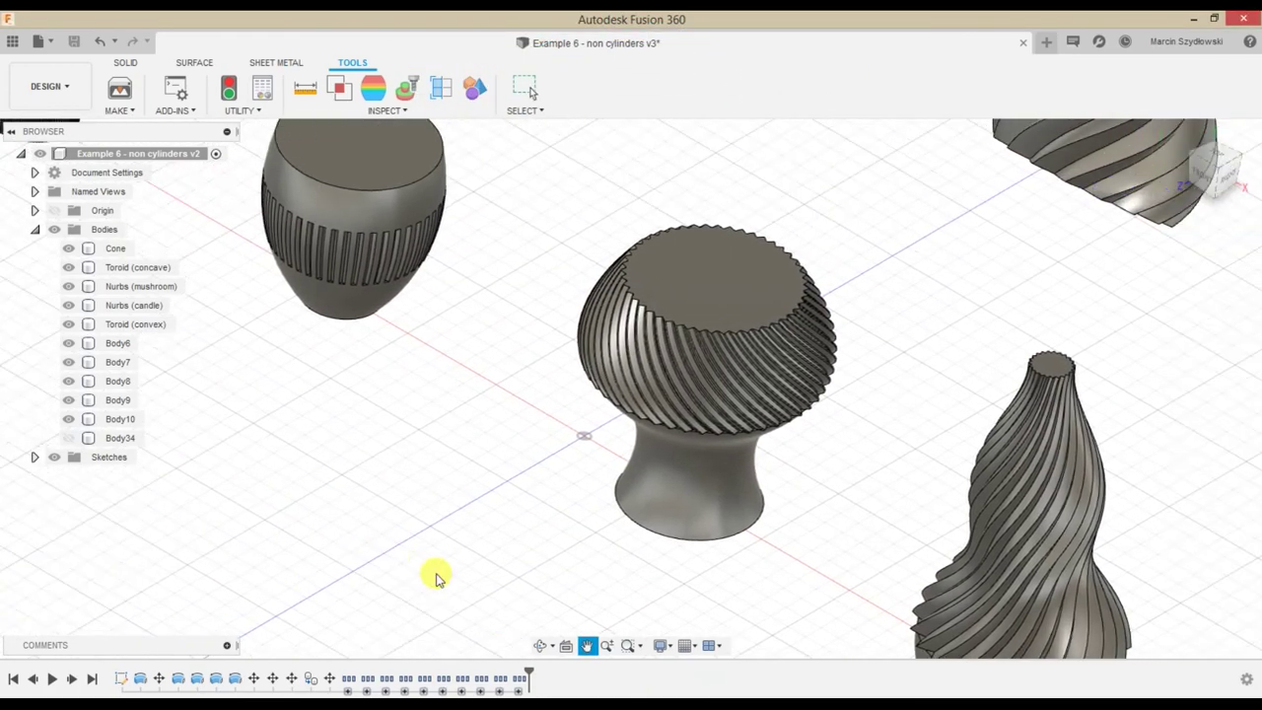
key(Escape)
scroll(661, 405, up, 2)
scroll(446, 476, down, 5)
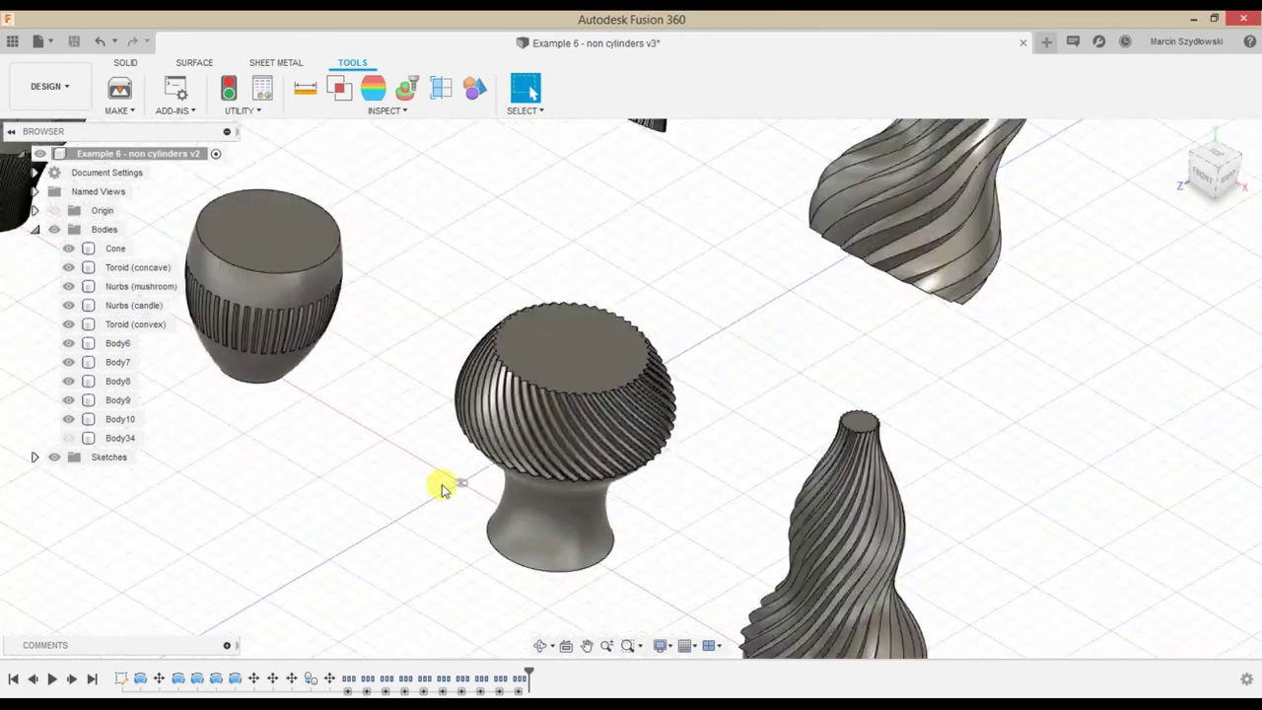
middle_drag(443, 484, 555, 592)
middle_drag(380, 502, 595, 549)
scroll(498, 501, up, 3)
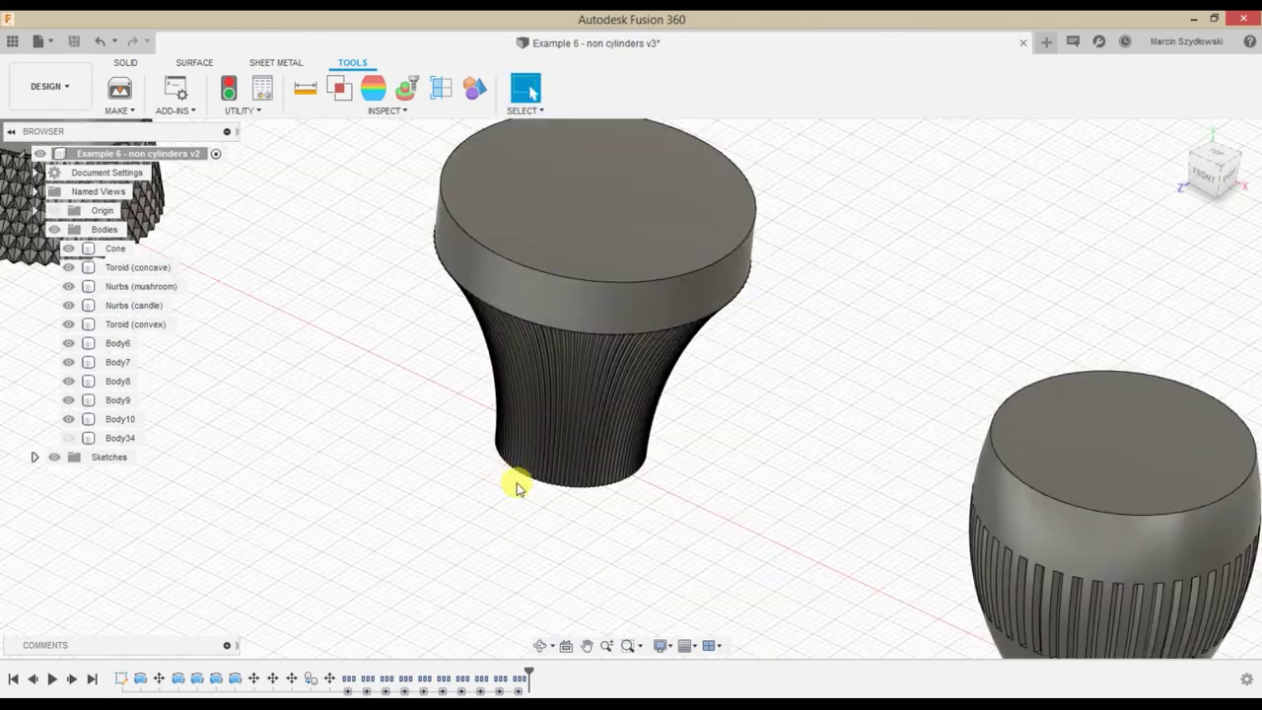
scroll(523, 493, up, 2)
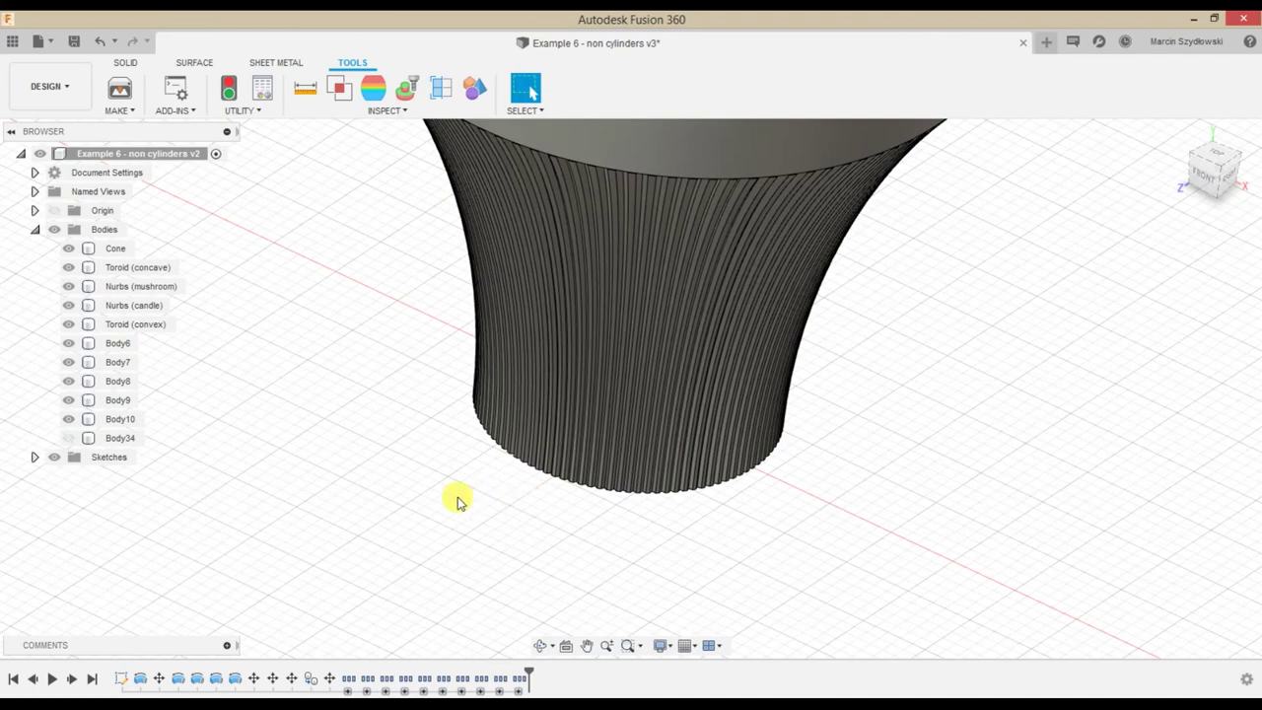
scroll(456, 501, down, 5)
scroll(443, 451, up, 3)
Orbit beneath the diamond-knurled cone, then return to the mushroom and twisted candle
click(431, 441)
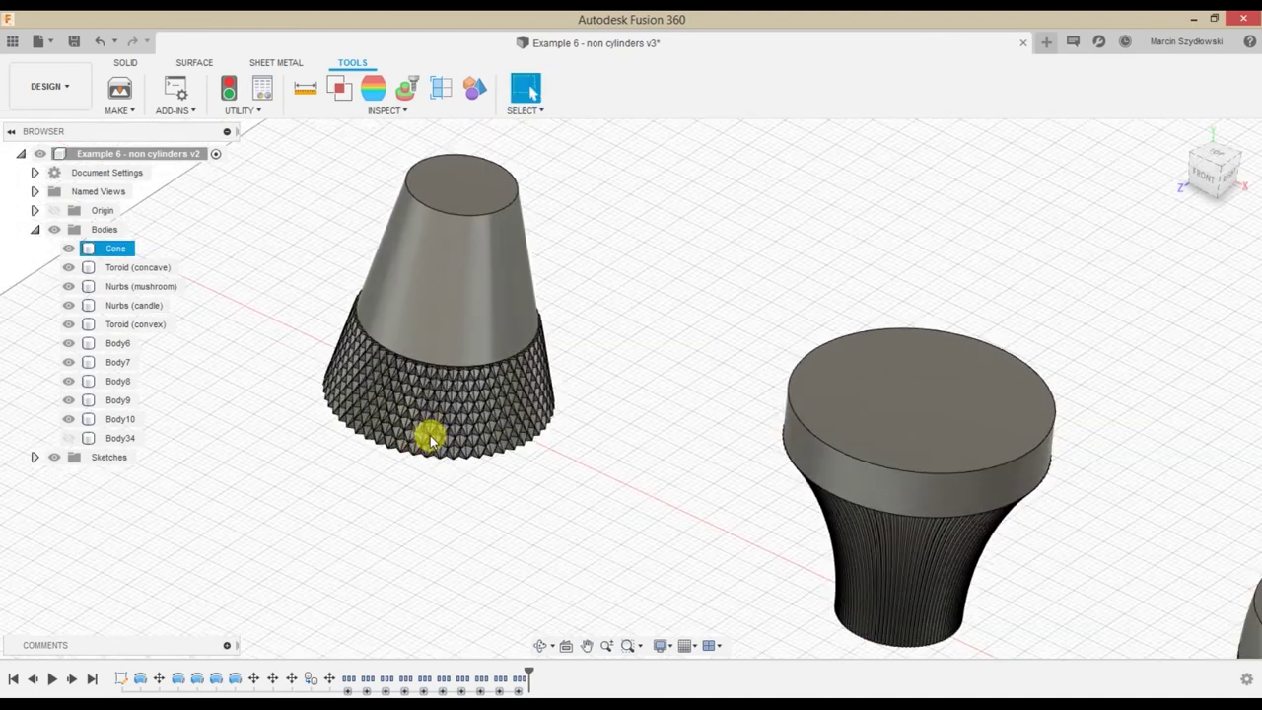
scroll(431, 441, up, 3)
scroll(446, 455, down, 3)
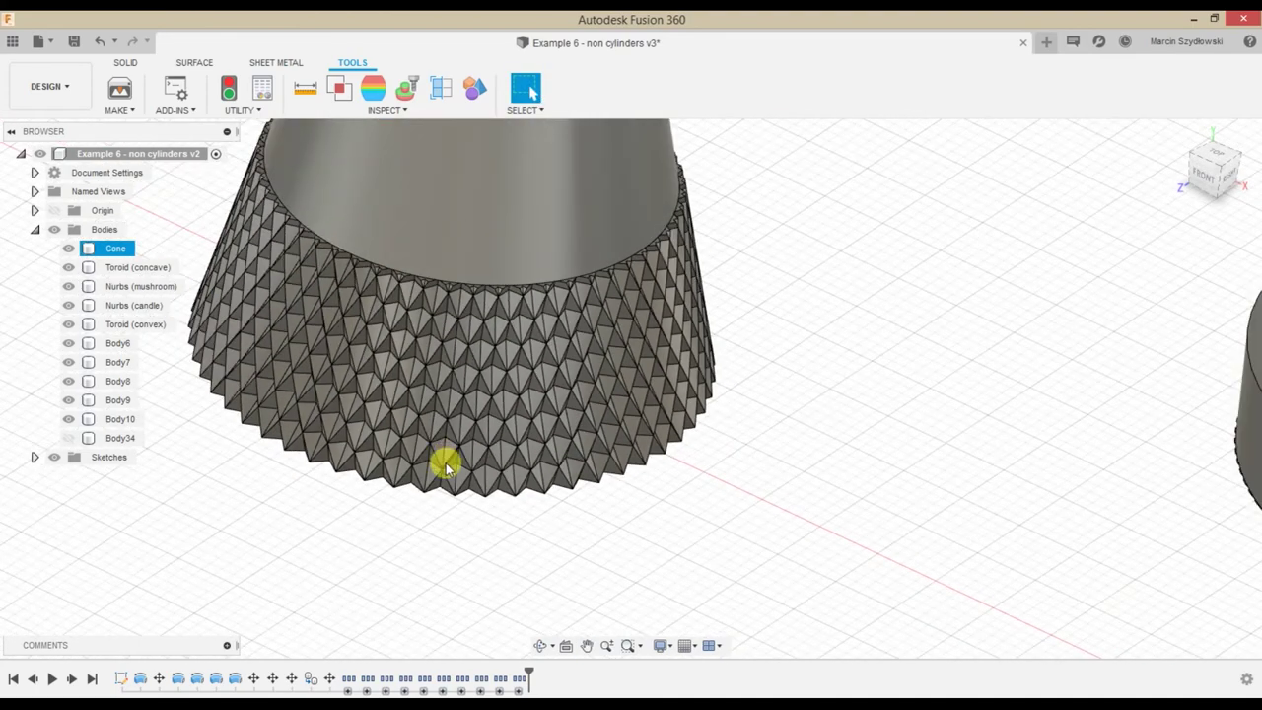
click(501, 494)
mouse_move(501, 493)
shift+middle_down()
mouse_move(538, 450)
mouse_move(514, 536)
mouse_move(536, 456)
shift+middle_up()
key(Escape)
scroll(769, 523, down, 5)
middle_drag(770, 522, 473, 527)
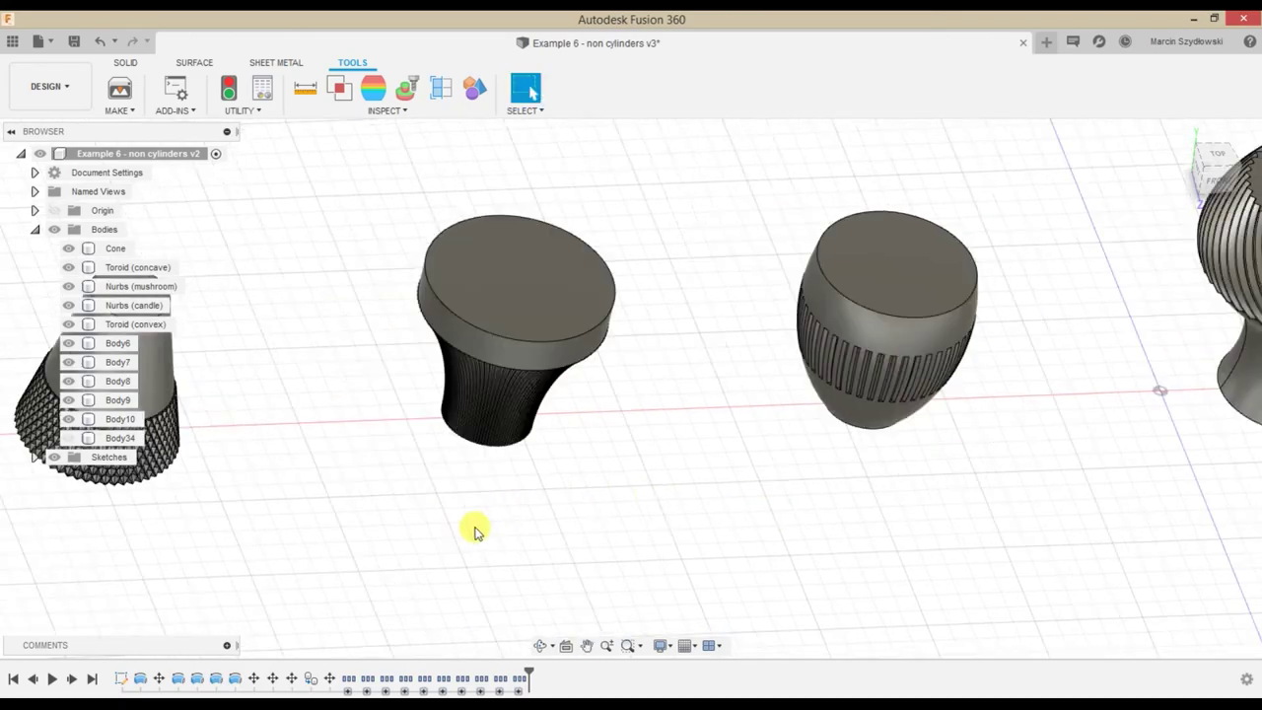
middle_drag(730, 464, 530, 464)
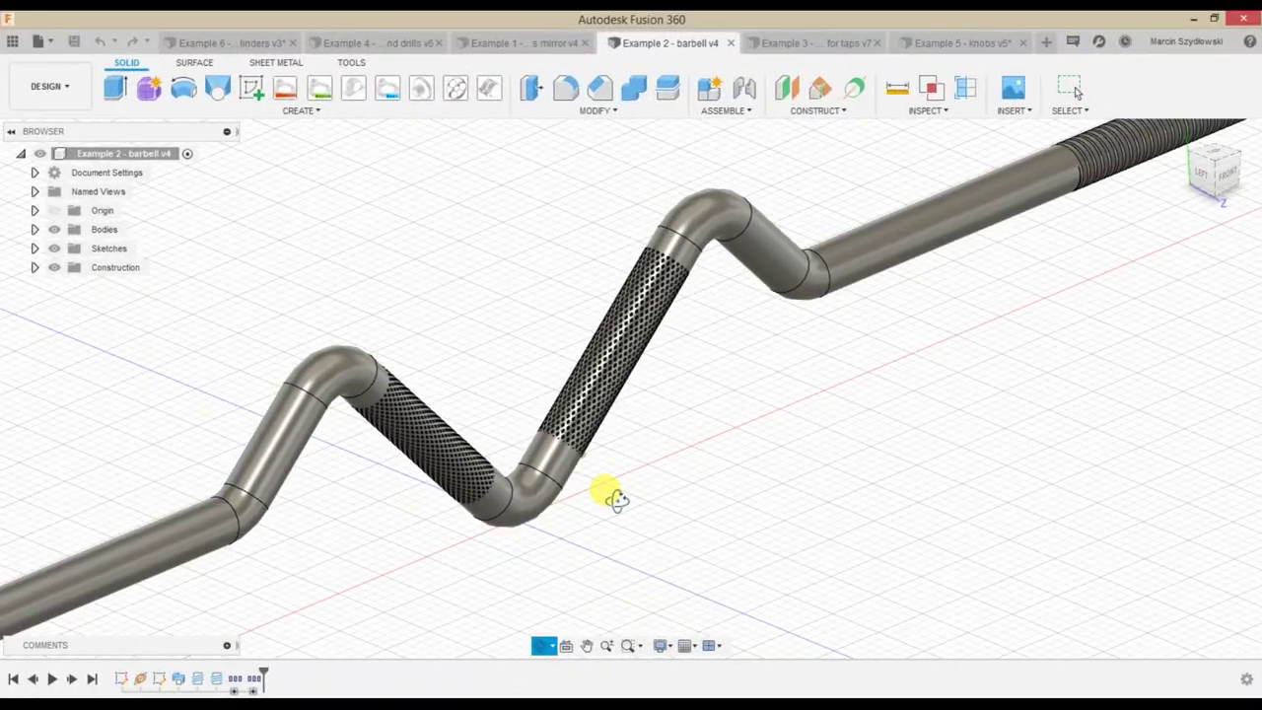
Orbit the finished barbell and tap handle example models
shift+middle_drag(616, 500, 612, 503)
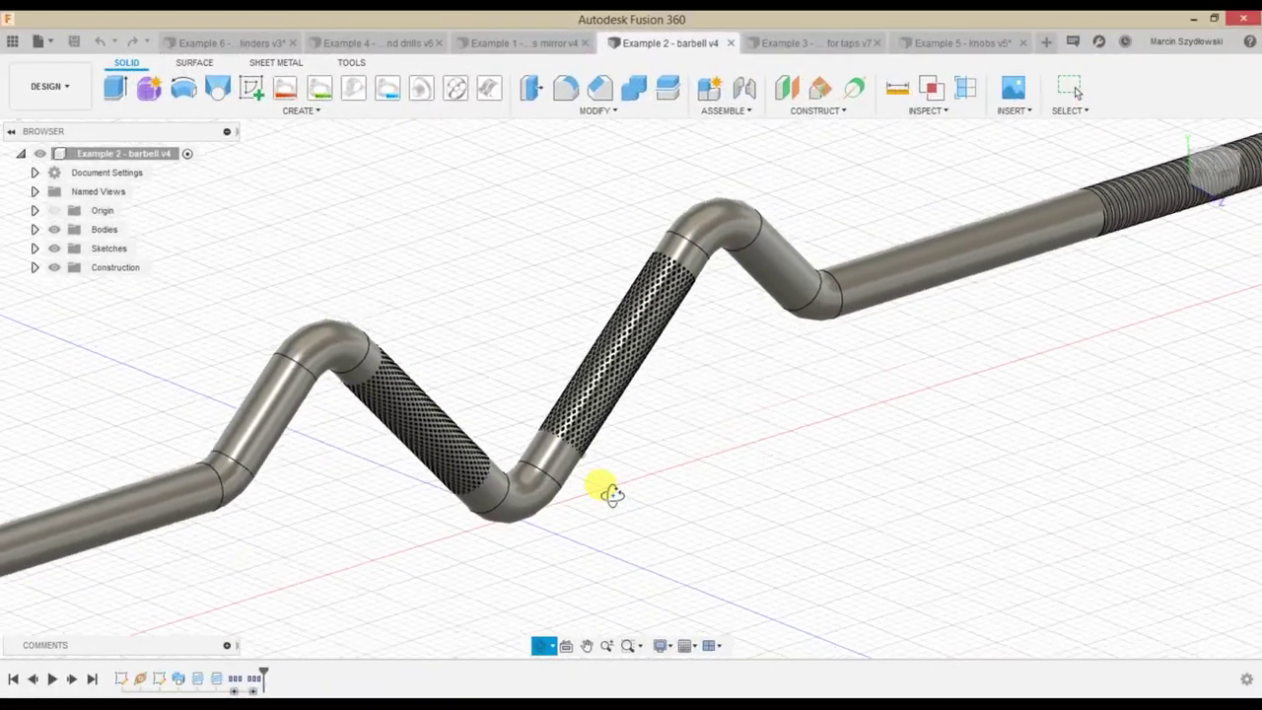
scroll(553, 459, up, 5)
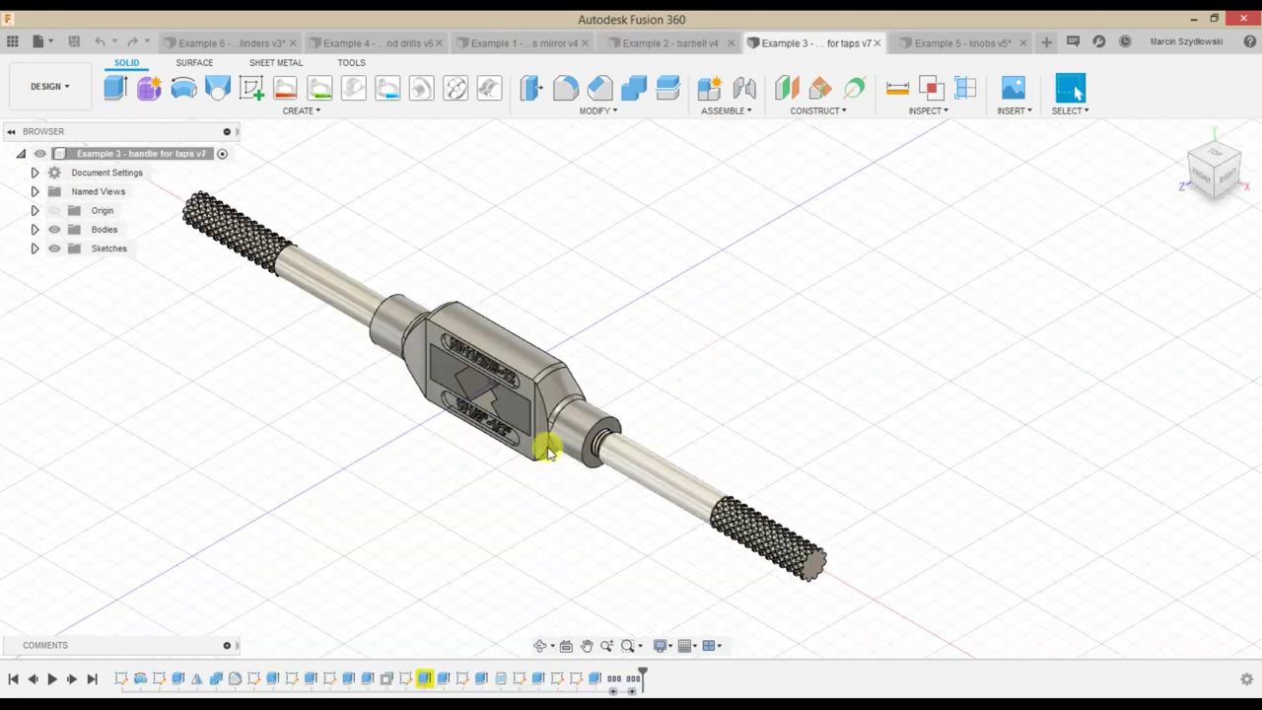
mouse_move(549, 451)
shift+middle_down()
mouse_move(454, 383)
mouse_move(496, 361)
mouse_move(507, 332)
shift+middle_up()
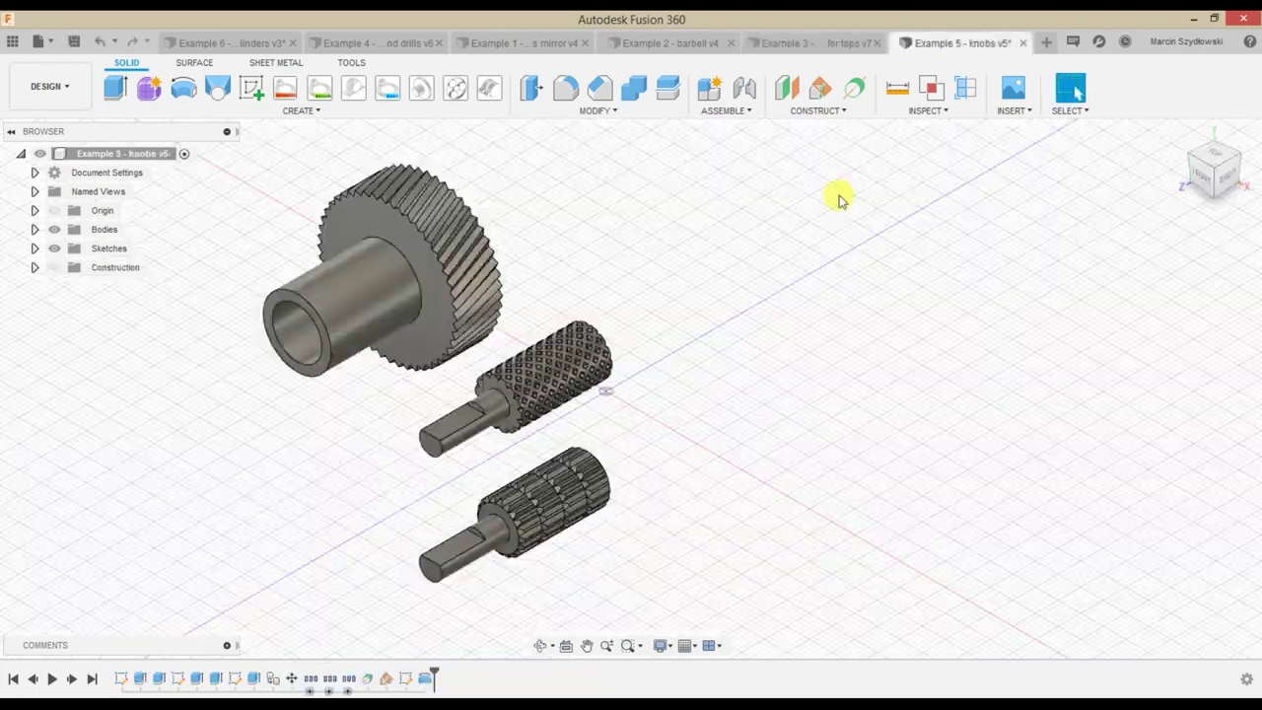
Inspect the knobs' toothed faces, then the dentist's mirror with its knurled handle
mouse_move(840, 200)
shift+middle_down()
mouse_move(600, 259)
mouse_move(632, 293)
mouse_move(602, 312)
mouse_move(592, 282)
shift+middle_up()
scroll(282, 479, up, 5)
scroll(338, 494, up, 3)
shift+middle_drag(339, 493, 321, 458)
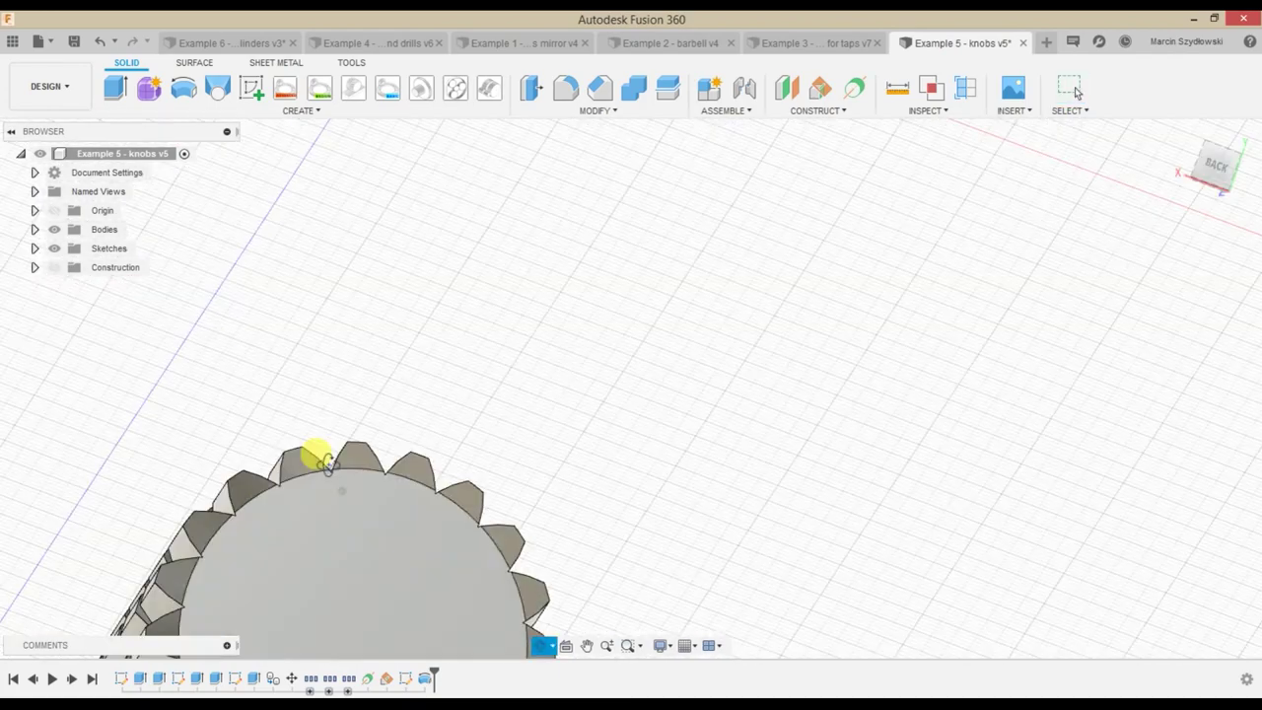
scroll(322, 465, up, 2)
scroll(335, 459, up, 3)
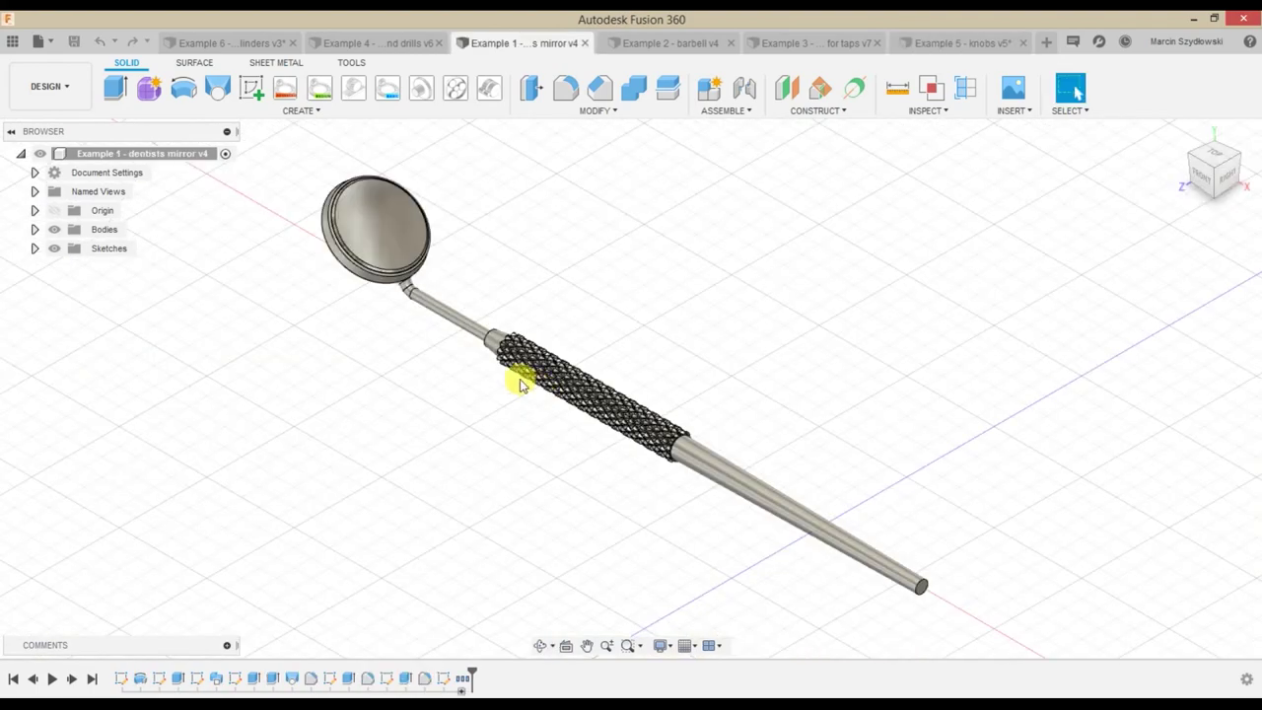
scroll(521, 385, up, 3)
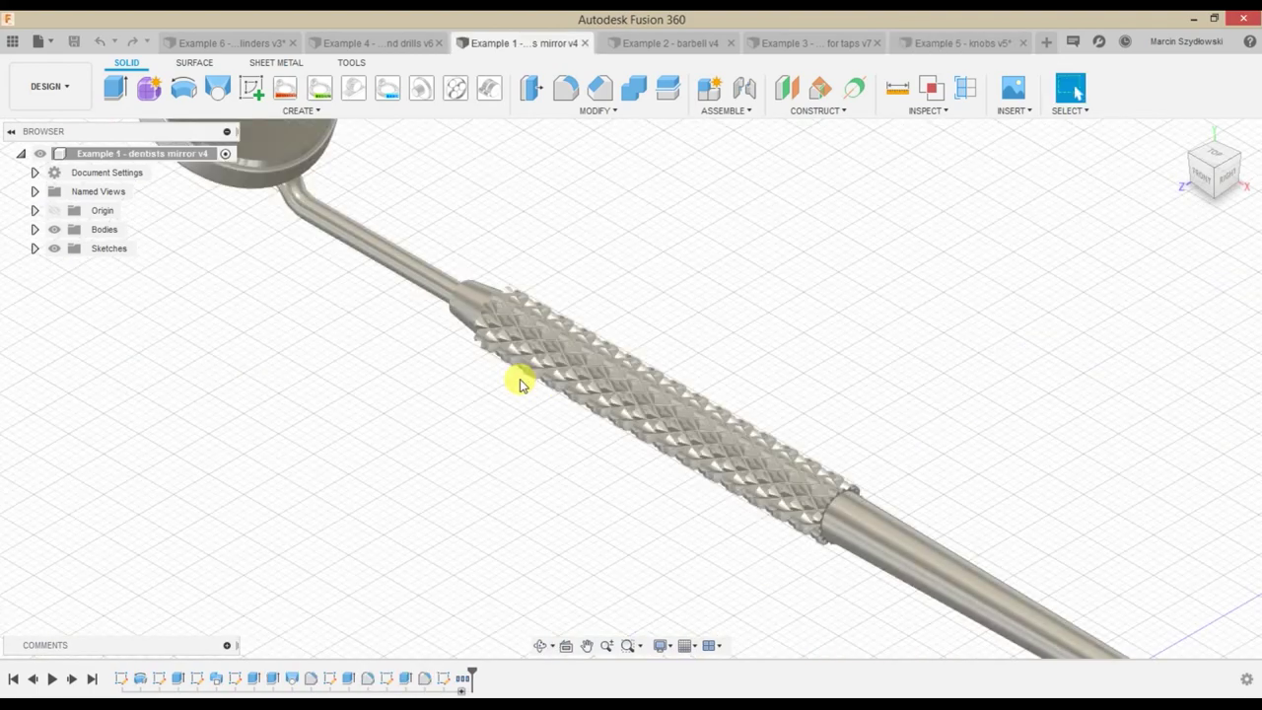
shift+middle_drag(496, 370, 586, 378)
scroll(437, 324, up, 2)
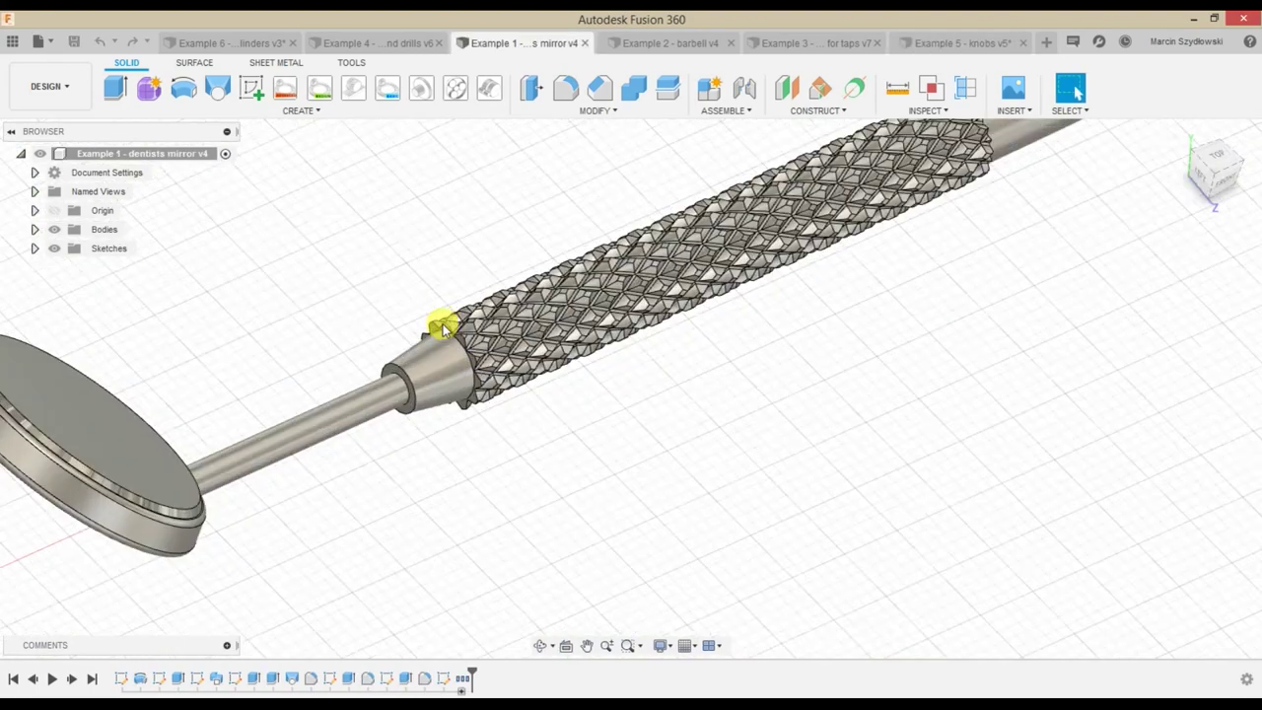